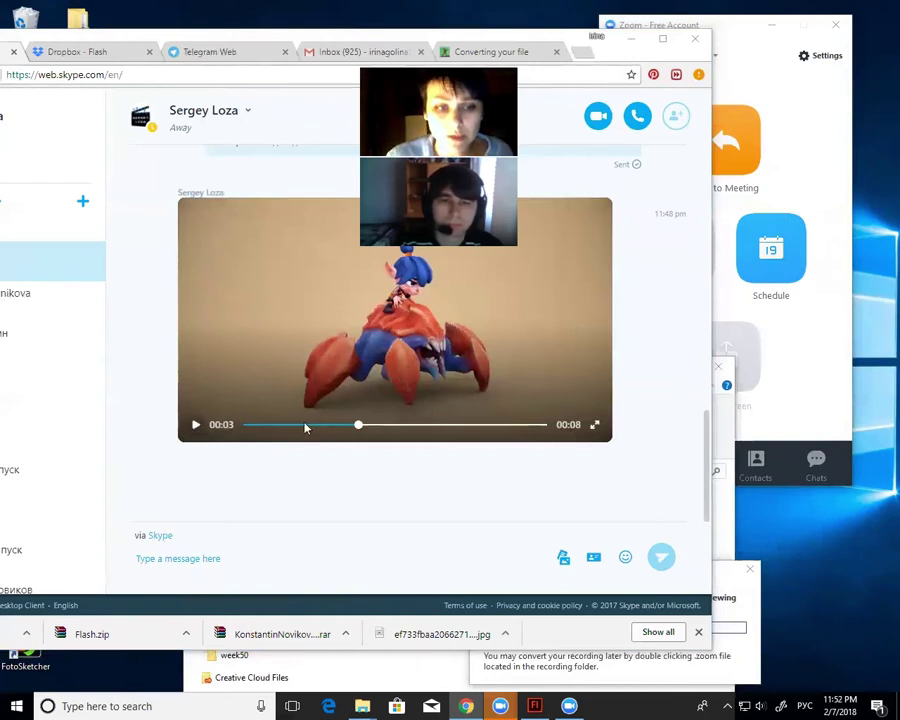
Replay the crab rider video in the chat from its start, pause it, and rewind it to the beginning.
drag(357, 425, 242, 425)
click(196, 425)
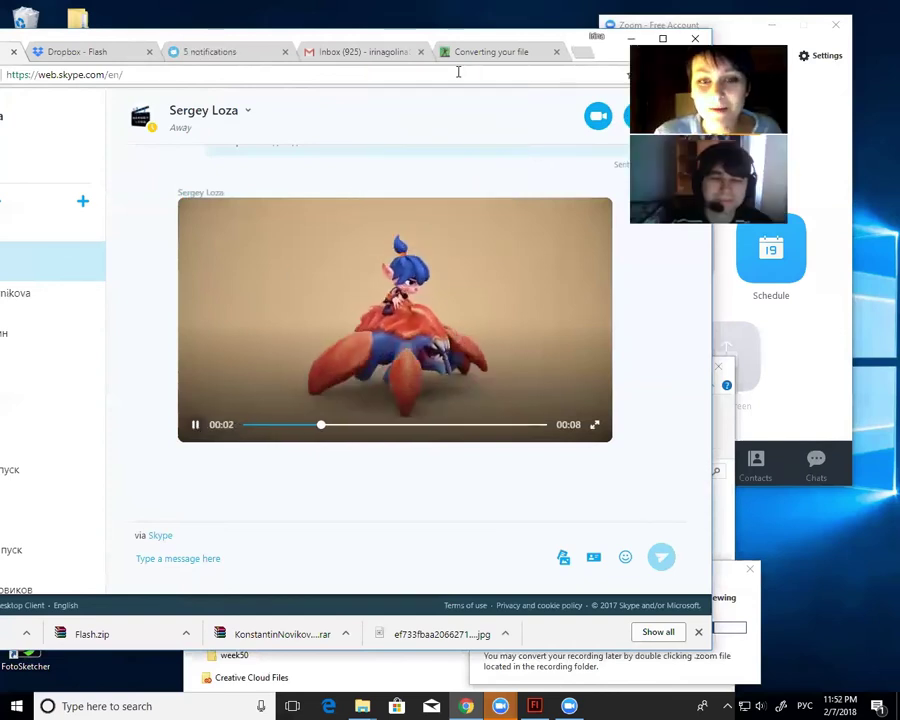
click(195, 426)
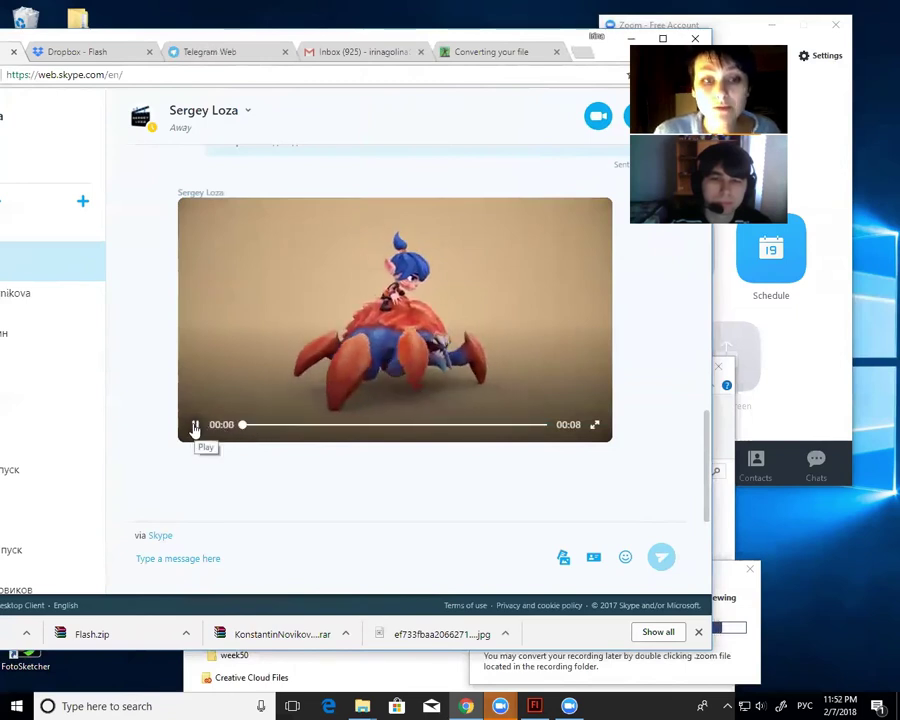
click(195, 426)
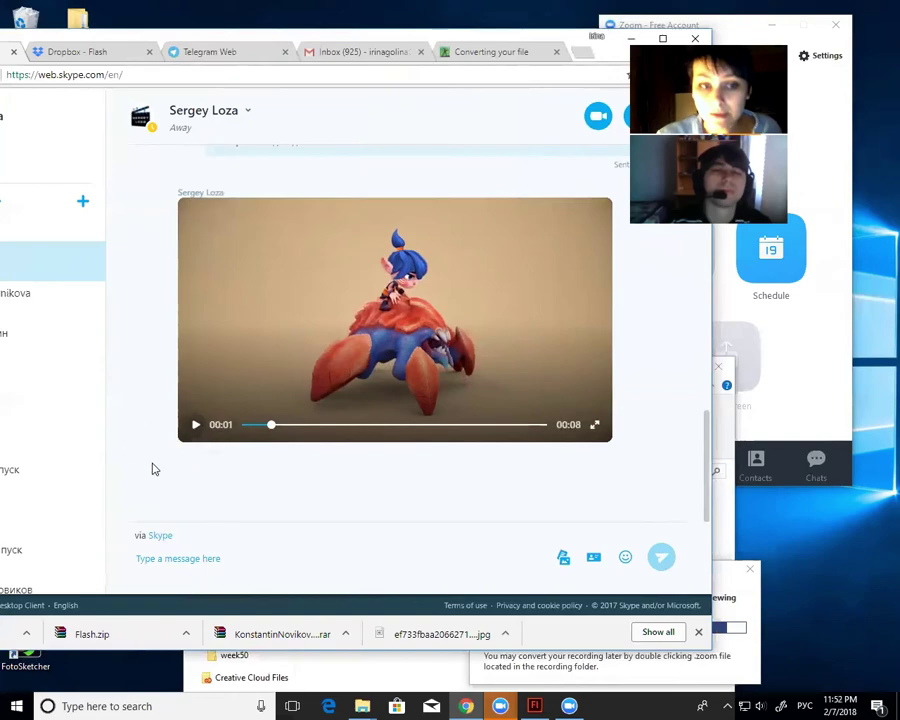
drag(268, 424, 241, 424)
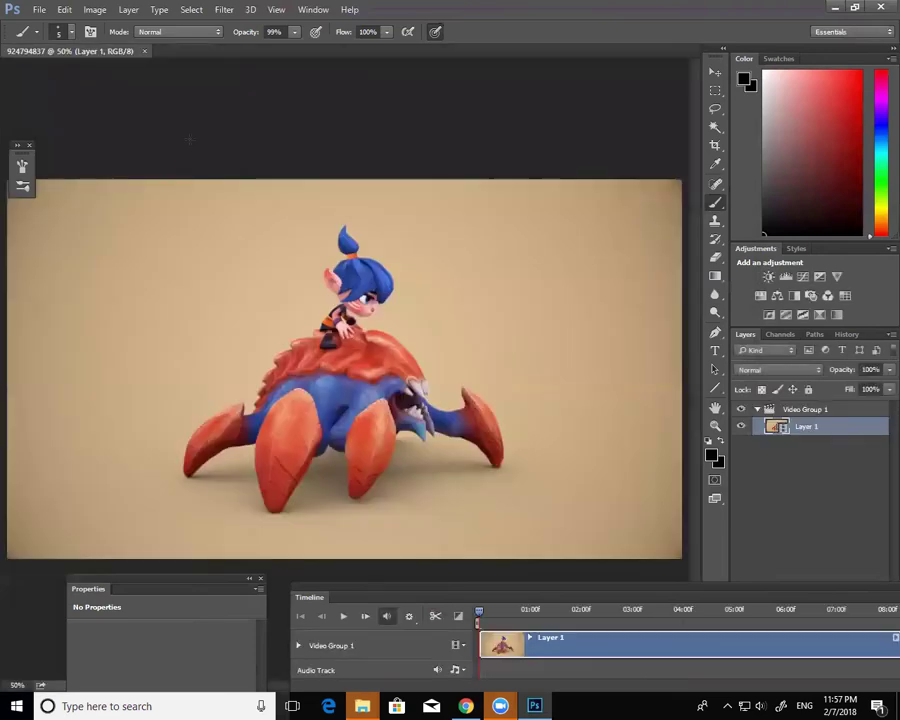
Float the video document window and the timeline, zoom the timeline to individual frames, and place it below the image.
drag(99, 62, 140, 92)
drag(424, 589, 256, 486)
mouse_move(321, 510)
mouse_down()
mouse_move(339, 507)
mouse_move(310, 511)
mouse_up()
drag(494, 484, 494, 366)
drag(342, 579, 392, 577)
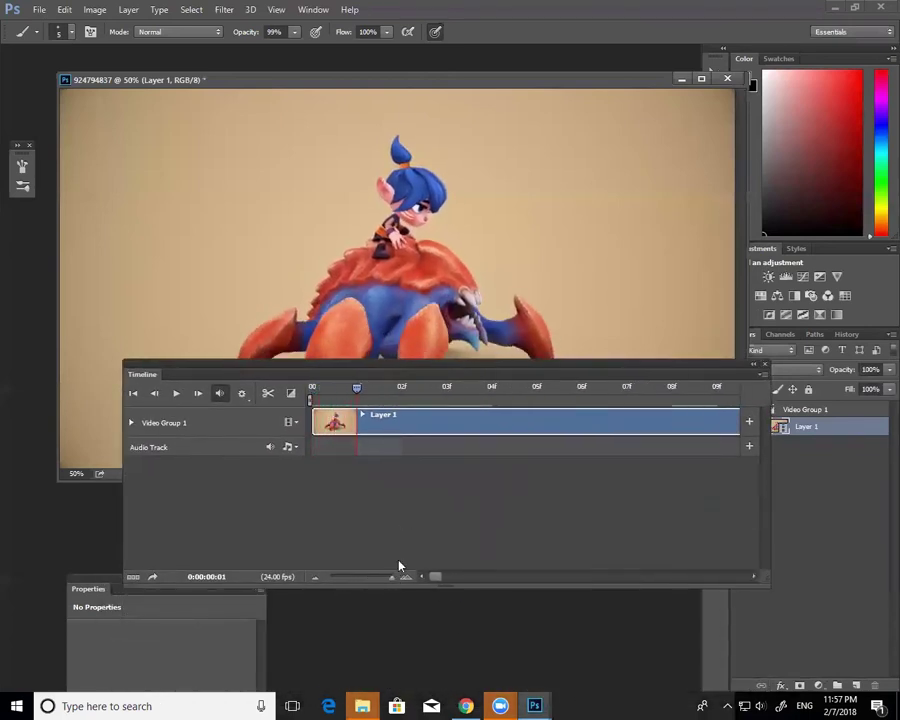
drag(465, 365, 440, 536)
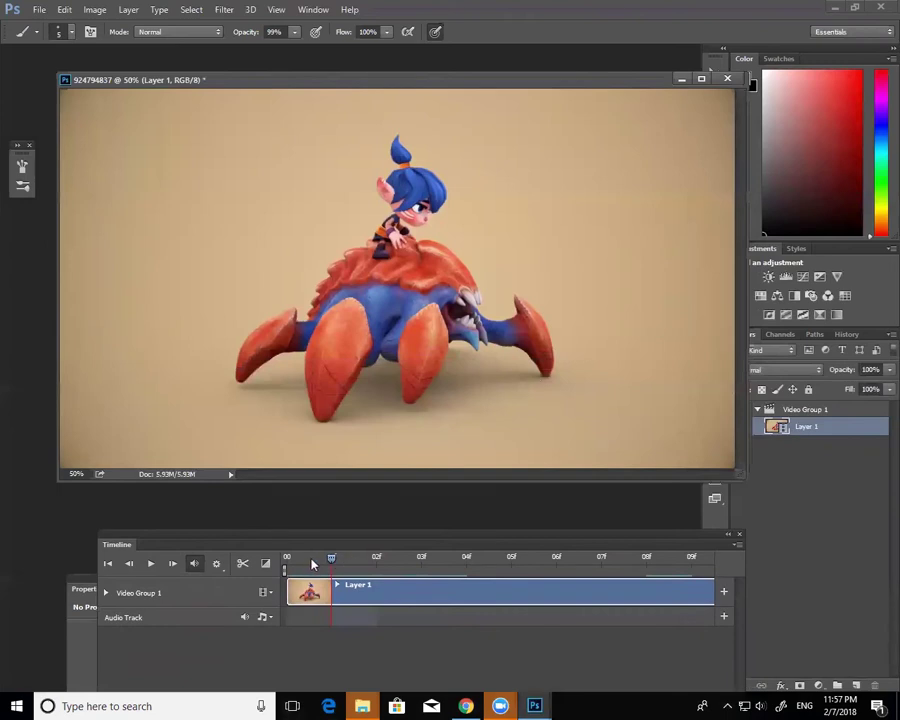
Split the Layer 1 clip at frame 02f.
click(312, 565)
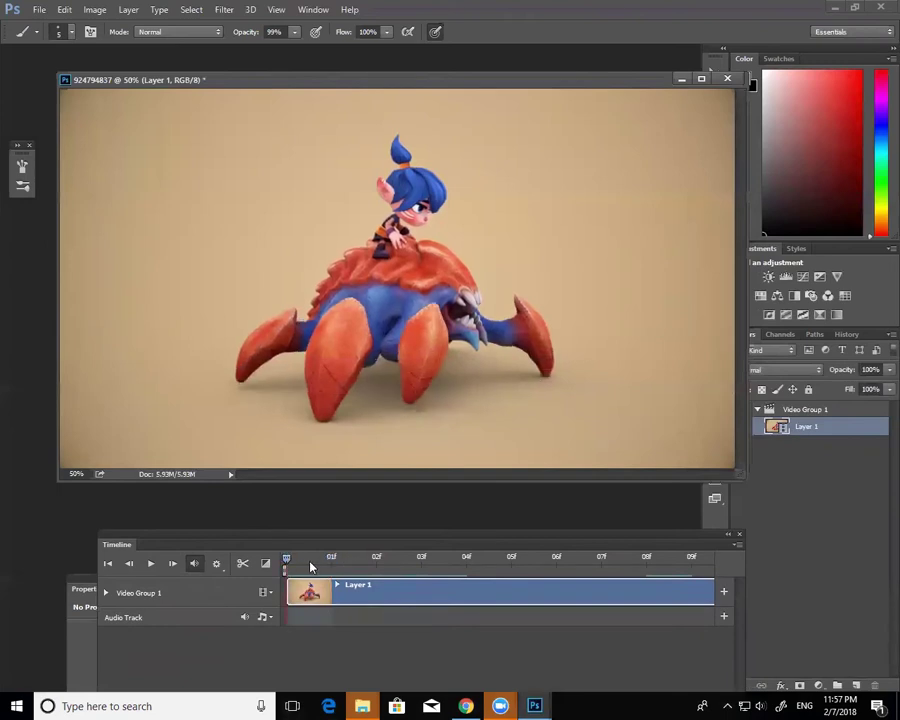
drag(323, 564, 362, 564)
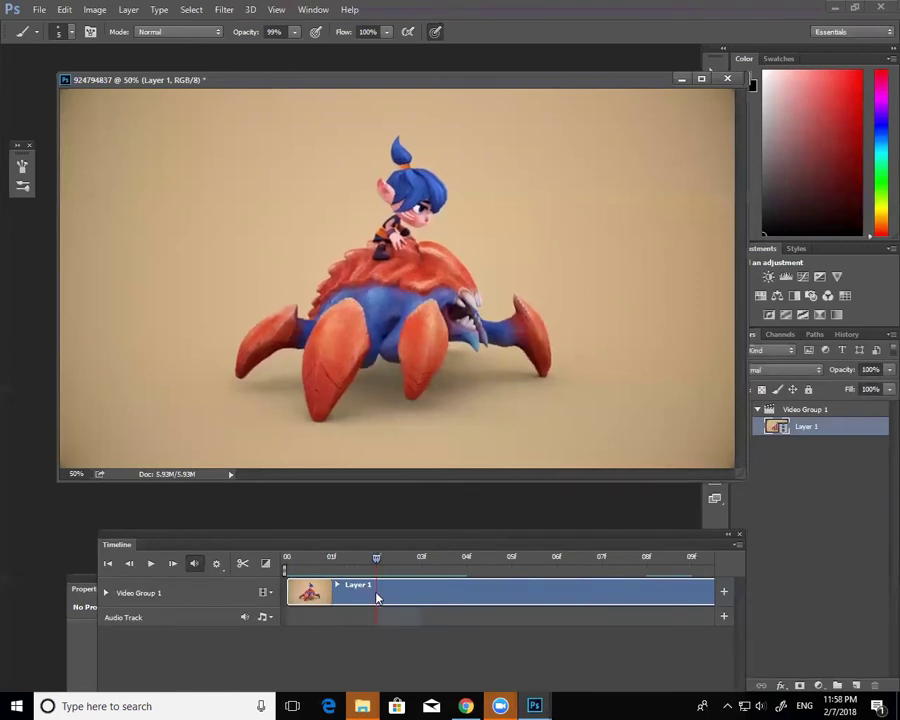
click(242, 564)
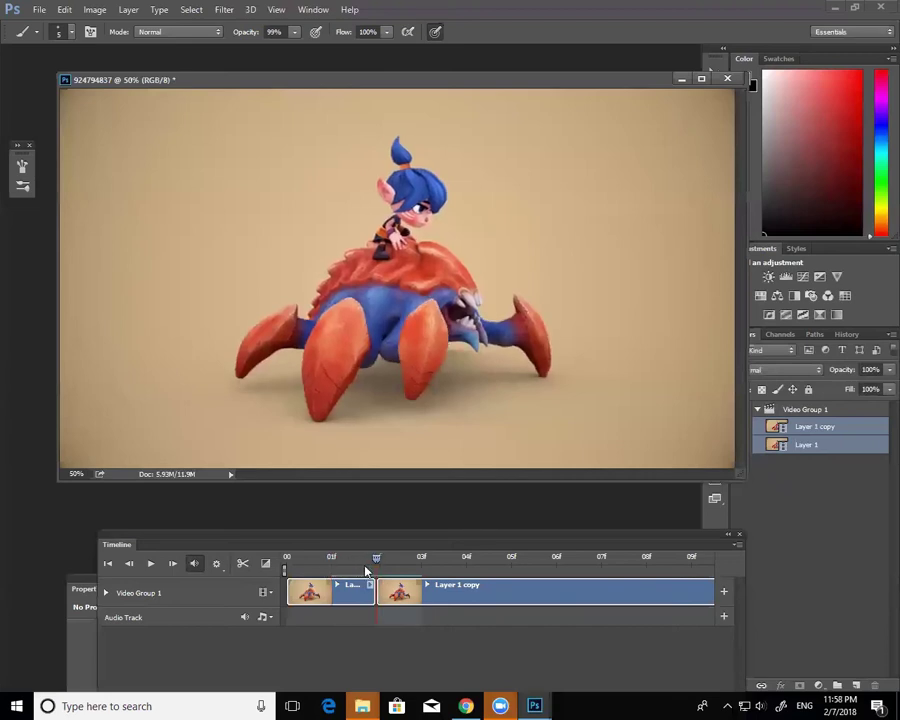
Scrub through the following frames and split the Layer 1 copy clip at frame 06f.
mouse_move(379, 571)
mouse_down()
mouse_move(400, 569)
mouse_move(271, 586)
mouse_move(369, 583)
mouse_up()
key(Right)
mouse_move(378, 563)
mouse_down()
mouse_move(388, 553)
mouse_move(423, 564)
mouse_up()
click(466, 560)
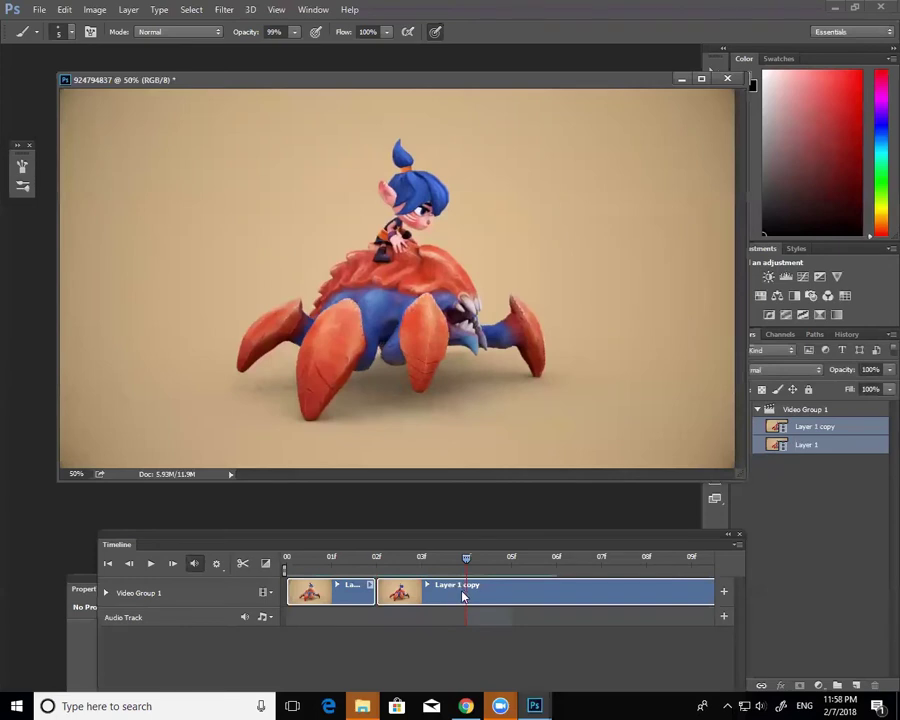
click(462, 591)
click(556, 559)
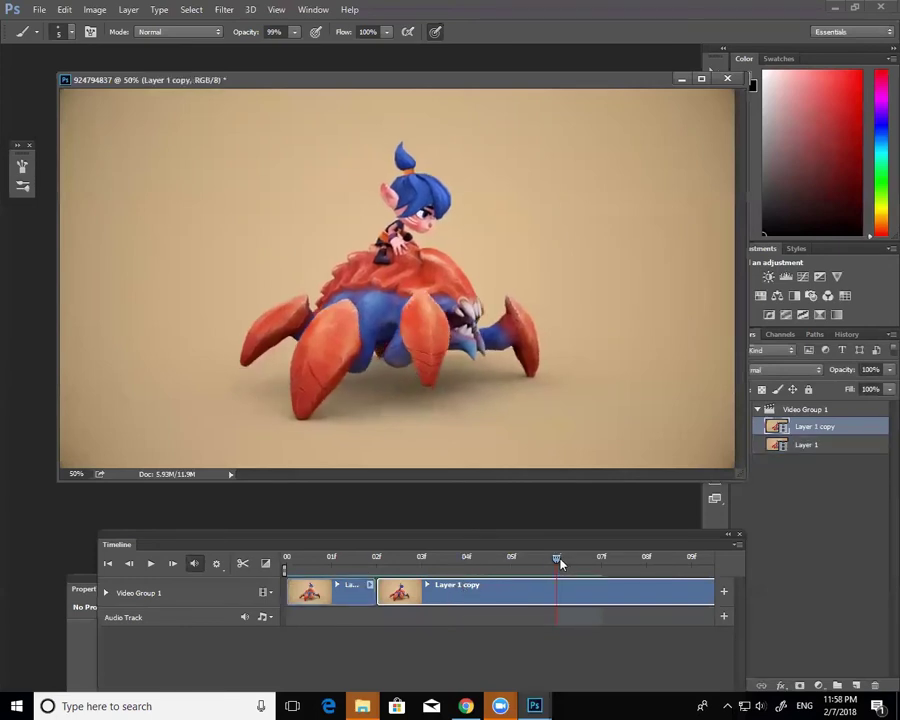
click(242, 563)
Try to set the speed of the Layer 1 copy 2 clip to 25%.
right_click(609, 594)
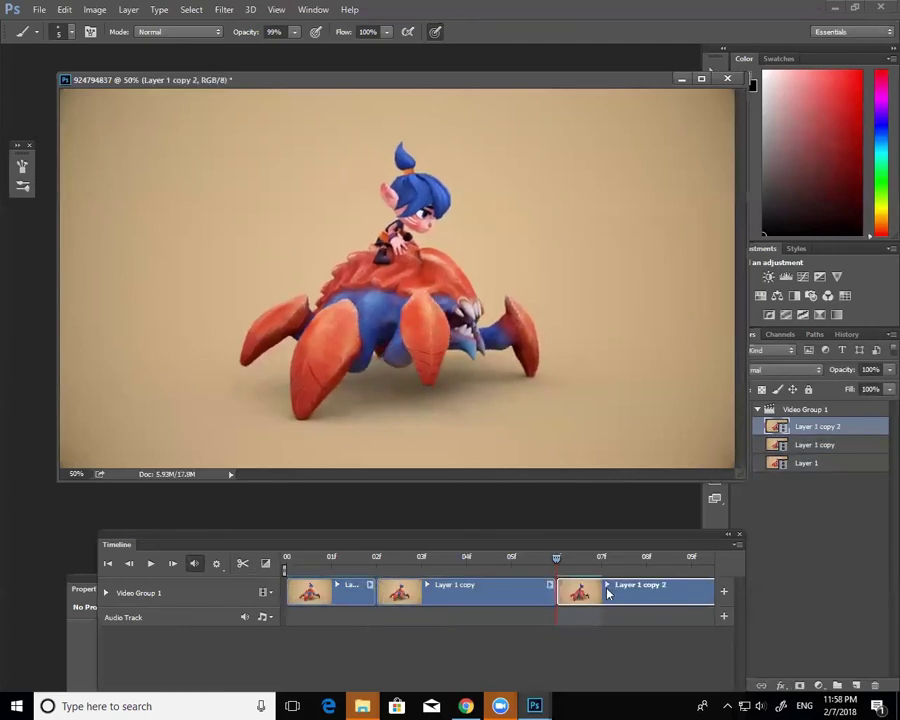
click(728, 540)
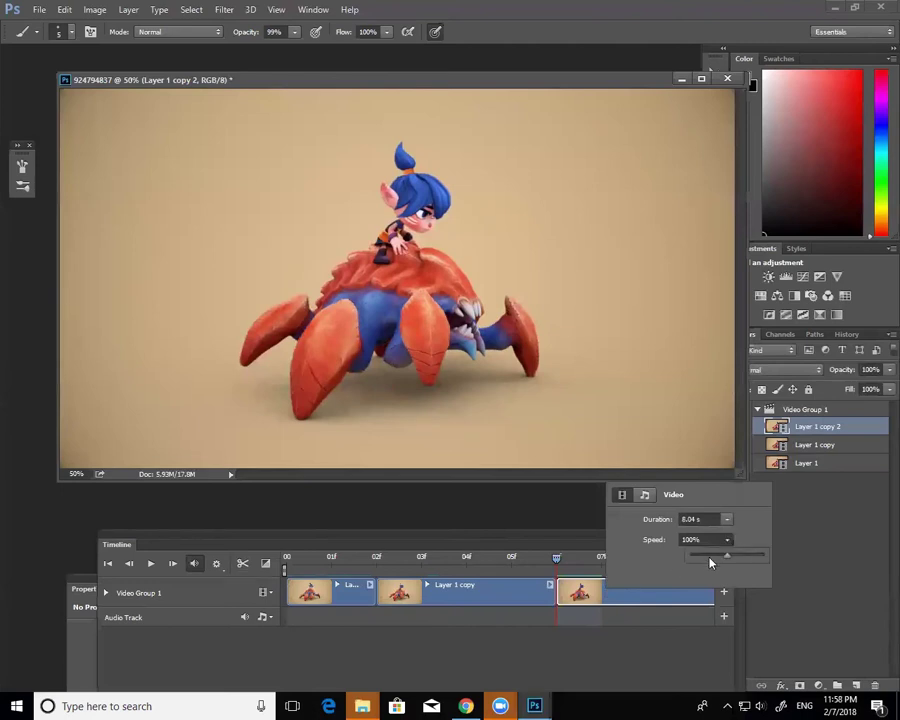
drag(728, 560, 655, 545)
text(25)
key(Return)
Move the timeline up over the image and split the Layer 1 copy clip at frame 03f.
mouse_move(582, 560)
mouse_down()
mouse_move(648, 562)
mouse_move(597, 572)
mouse_up()
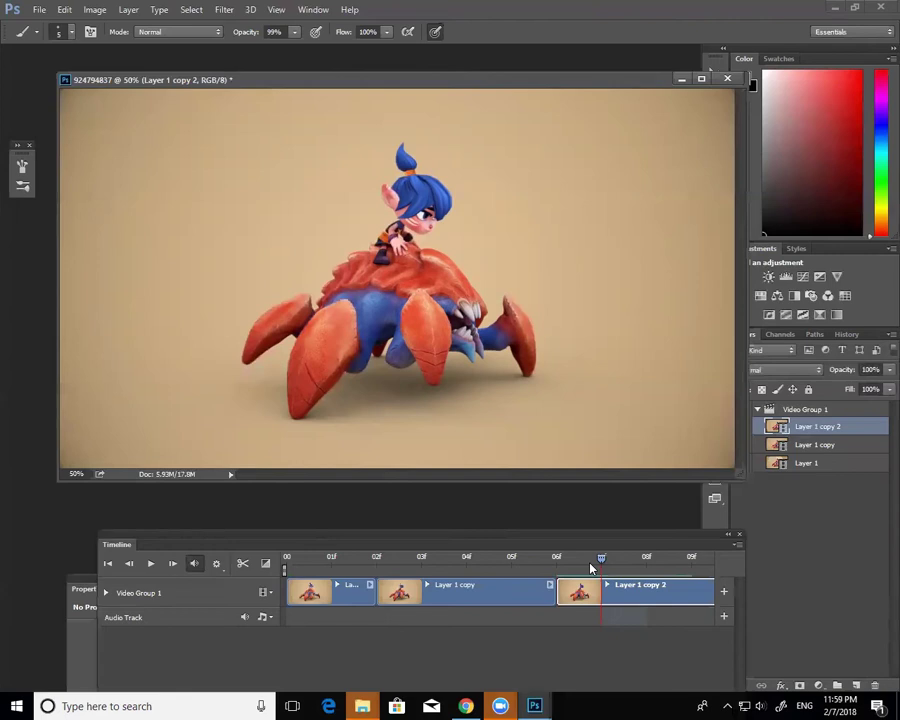
drag(591, 568, 368, 577)
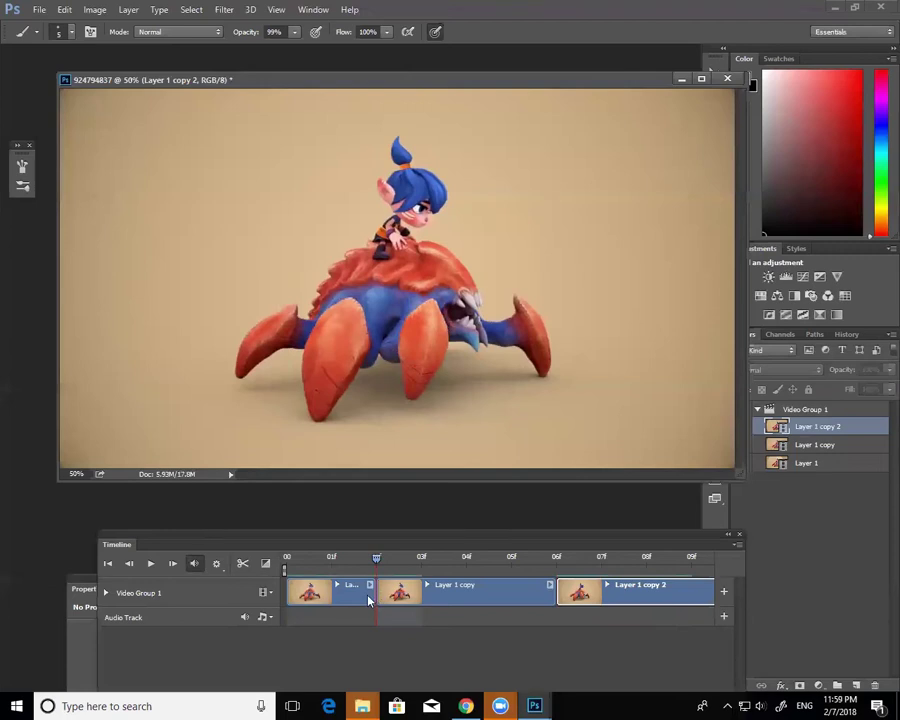
click(366, 593)
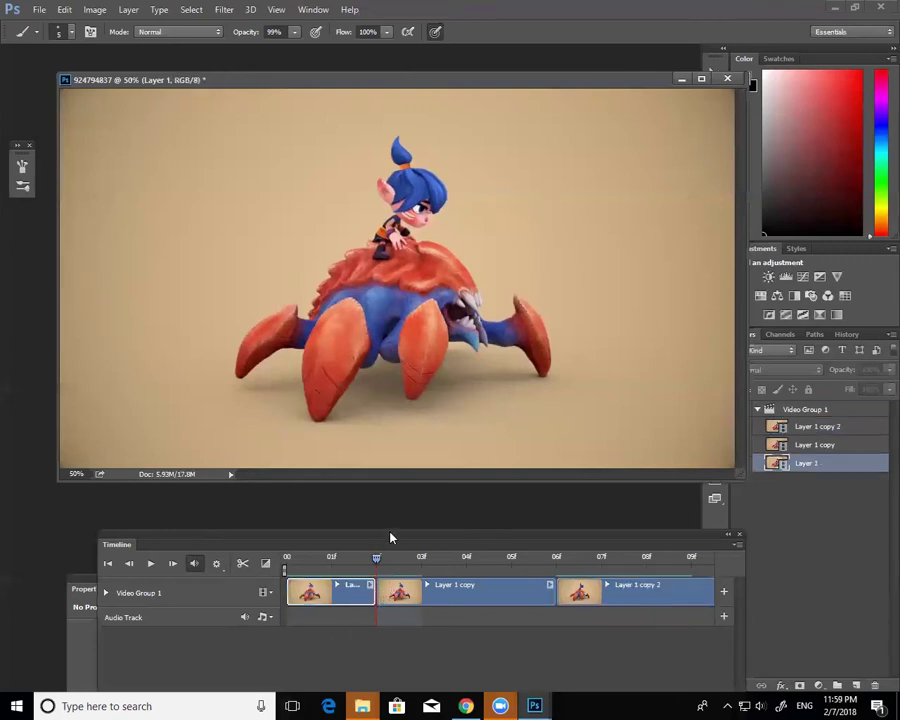
drag(390, 538, 408, 424)
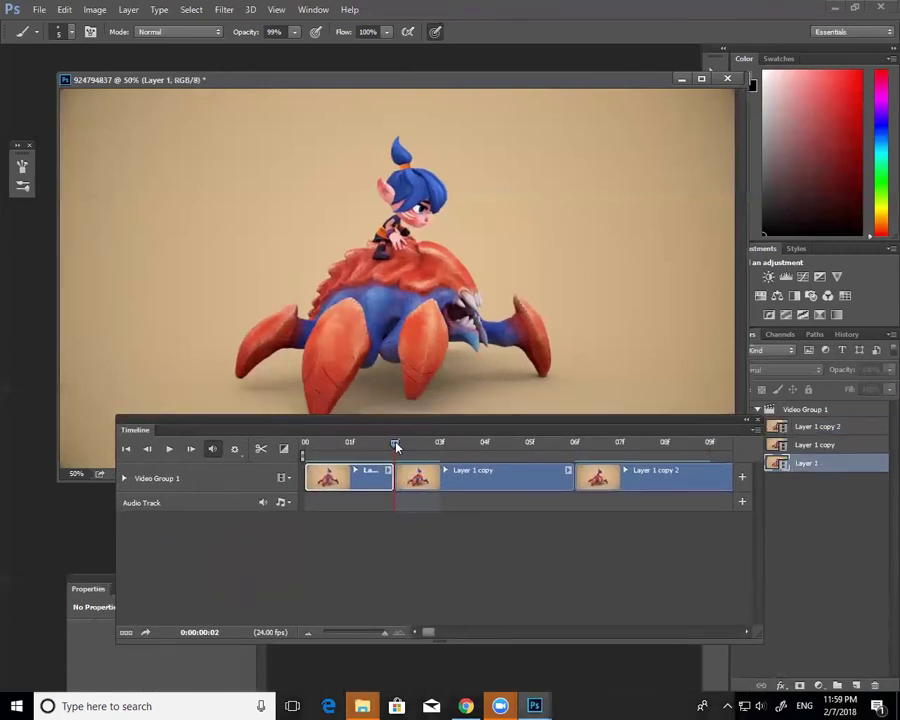
click(363, 446)
click(260, 449)
click(396, 446)
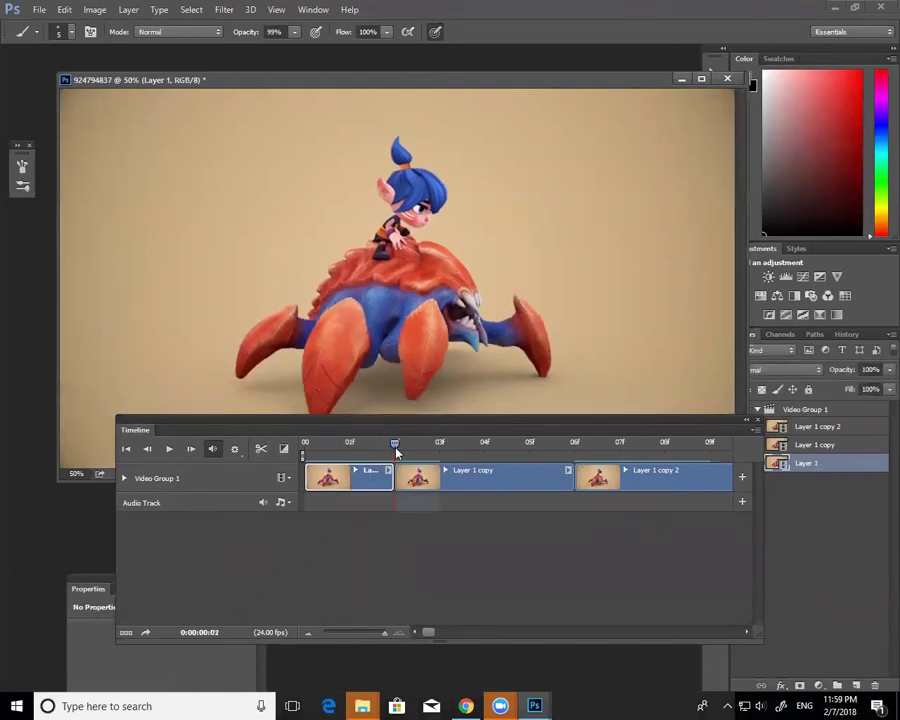
click(427, 446)
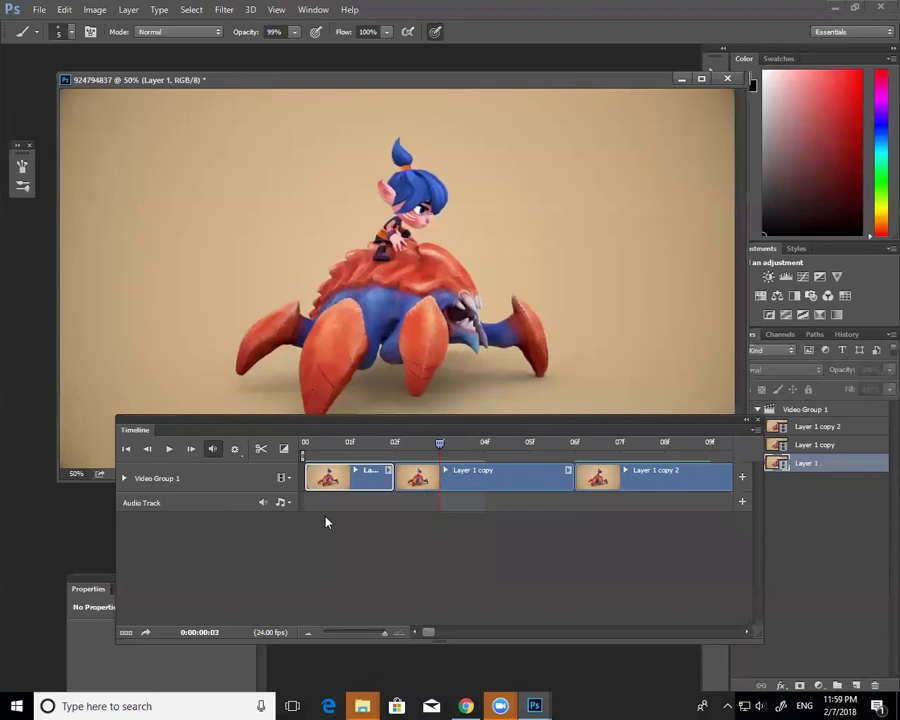
click(260, 448)
Duplicate the one-frame Layer 1 copy clip at 02f, keeping the suggested layer name.
drag(438, 446, 414, 449)
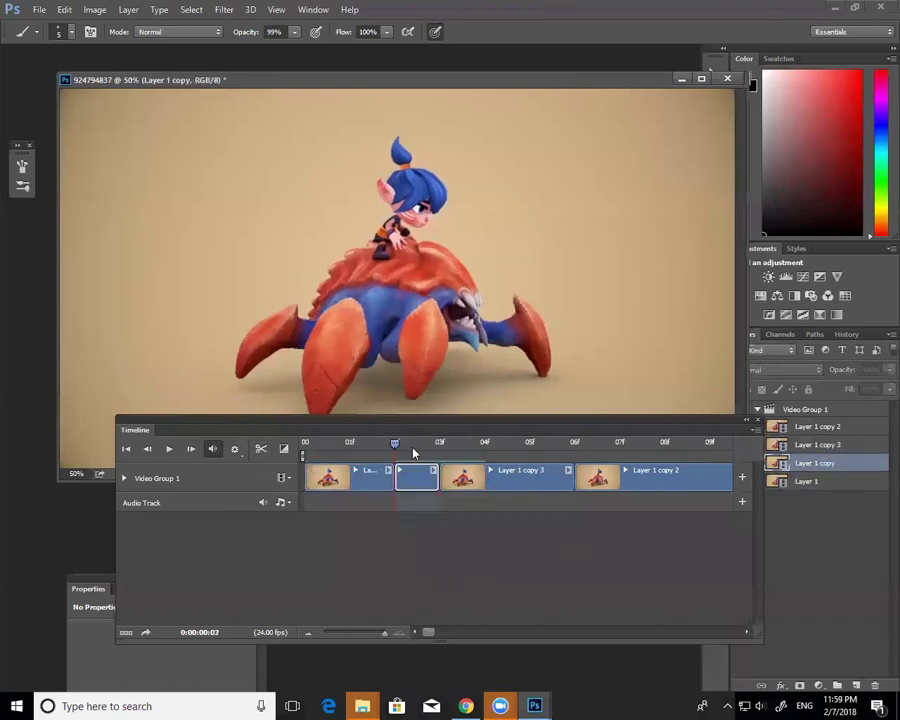
right_click(418, 482)
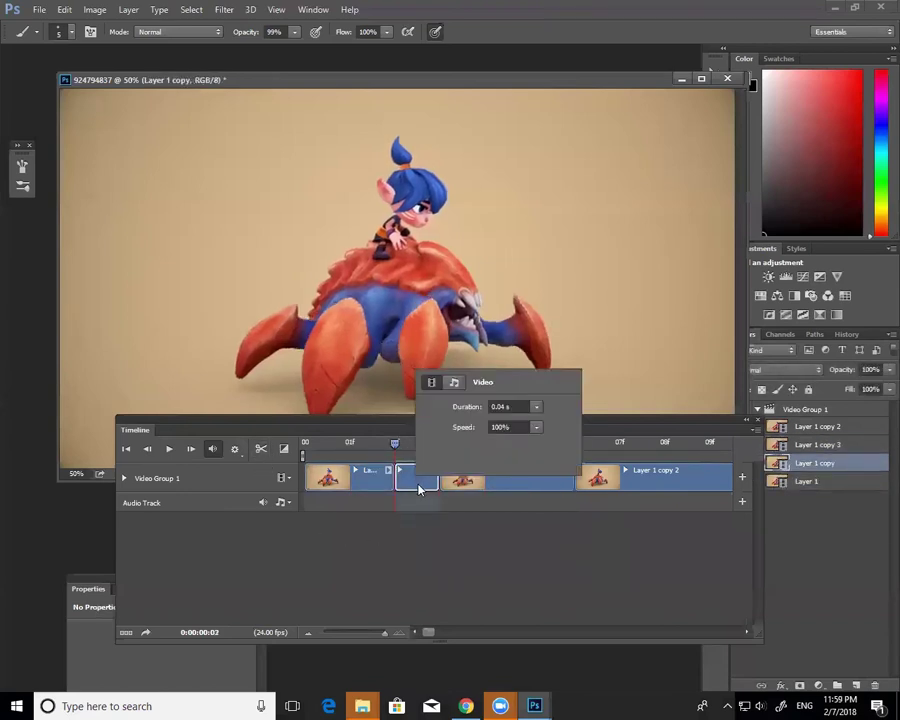
click(403, 488)
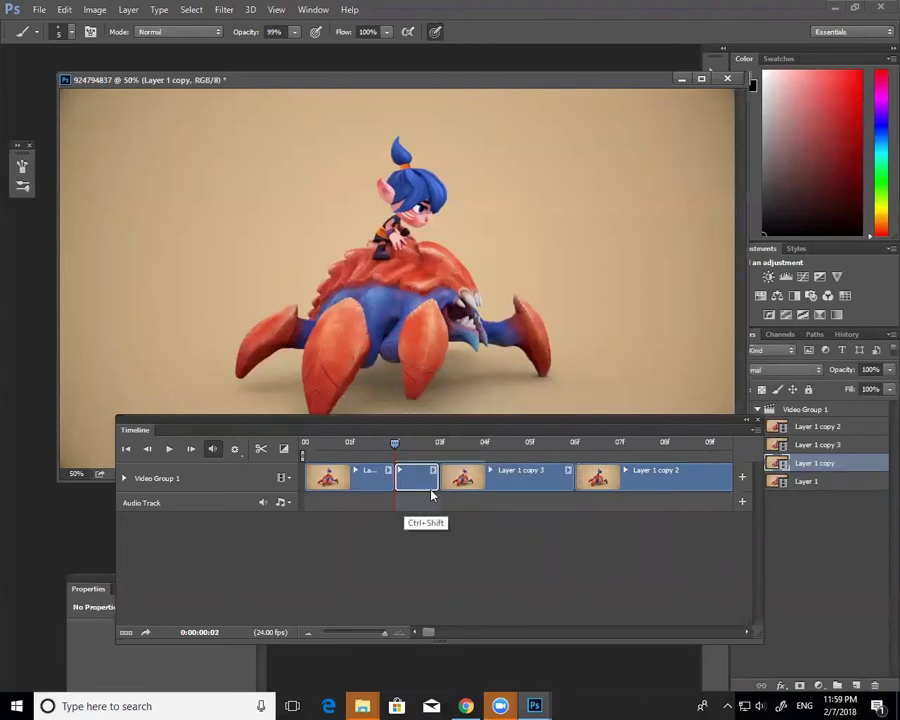
key(ctrl+alt+j)
click(579, 219)
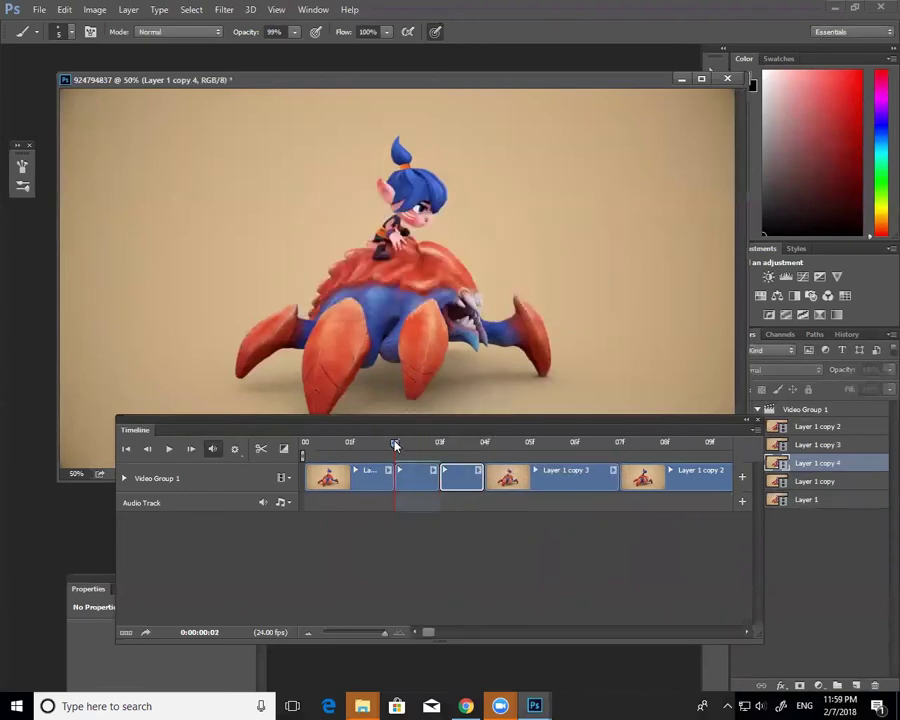
Step back and forth through the frames around the duplicated clip to check how the pose holds.
key(Right)
key(Right)
key(Left)
key(Left)
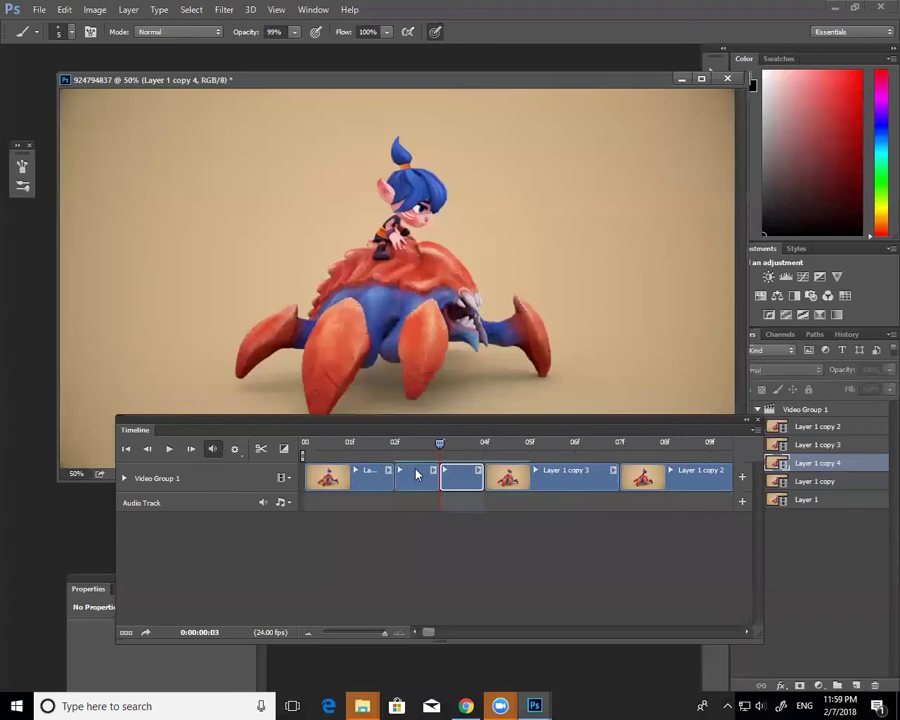
key(Right)
key(Right)
key(Left)
key(Left)
key(Left)
Advance to frame 05f and split the Layer 1 copy 3 clip there.
key(Right)
key(Right)
key(Right)
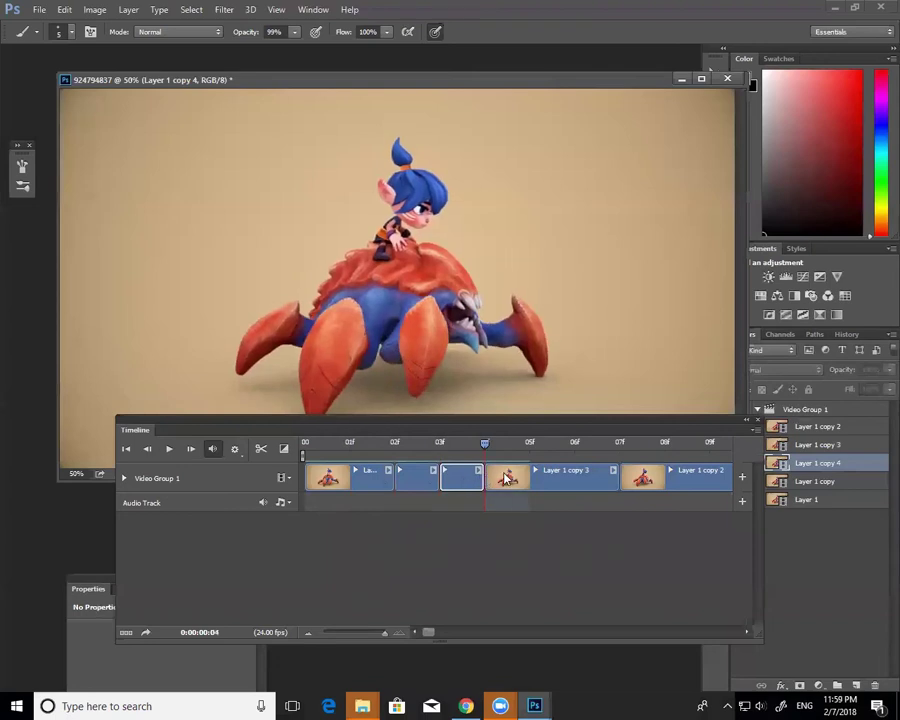
key(Right)
click(260, 448)
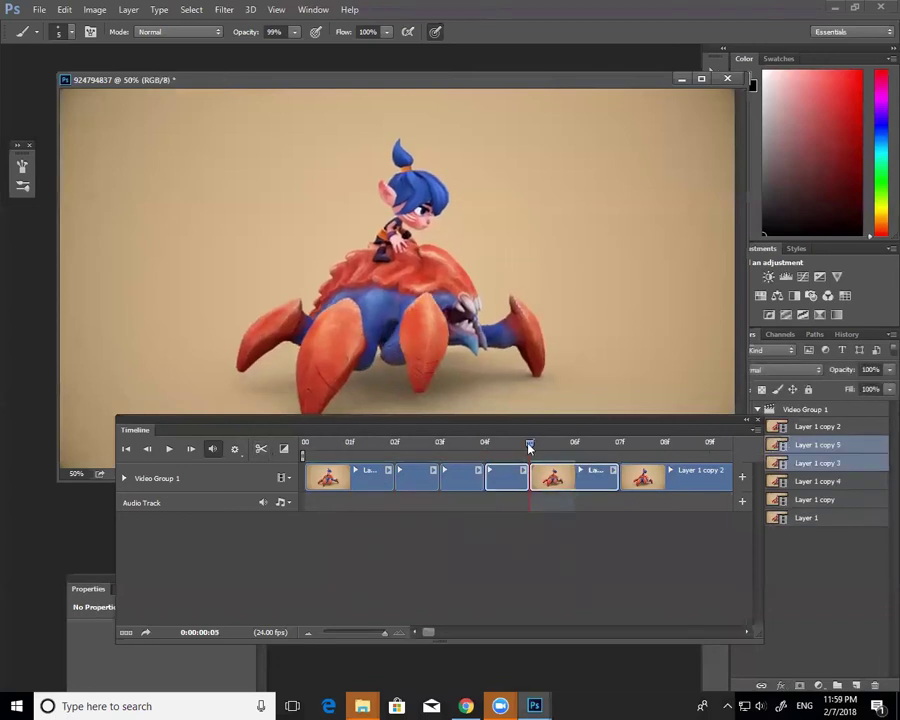
Duplicate the one-frame Layer 1 copy 3 clip at 04f as Layer 1 copy 6.
key(Left)
click(508, 480)
key(ctrl+j)
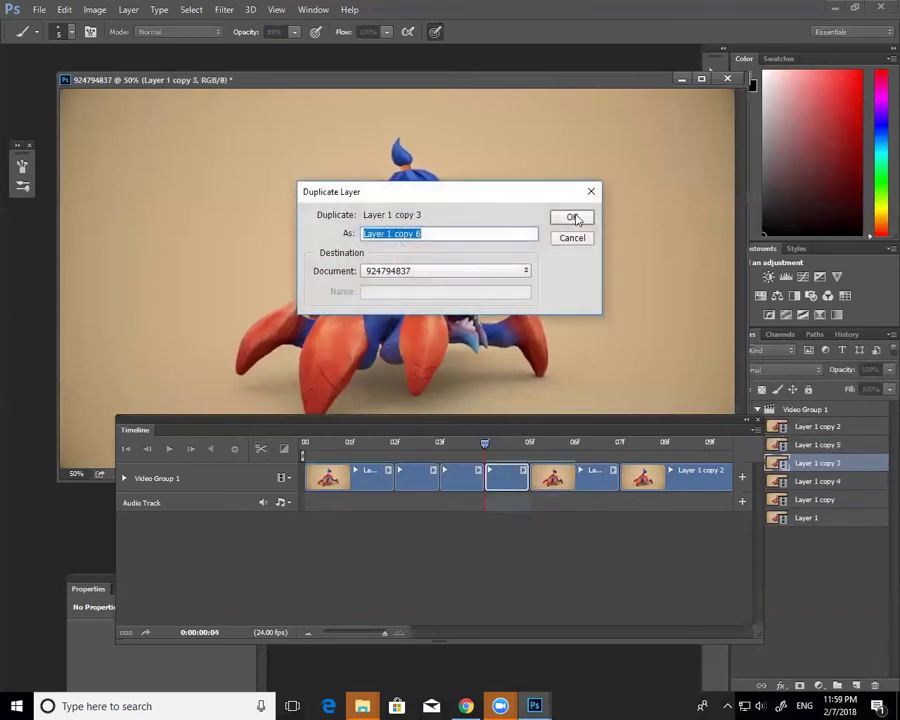
click(574, 218)
Move the timeline below the image and scrub through frames 01f to 07f to review the motion with the duplicated frames.
drag(520, 419, 349, 499)
key(Right)
key(Right)
key(Right)
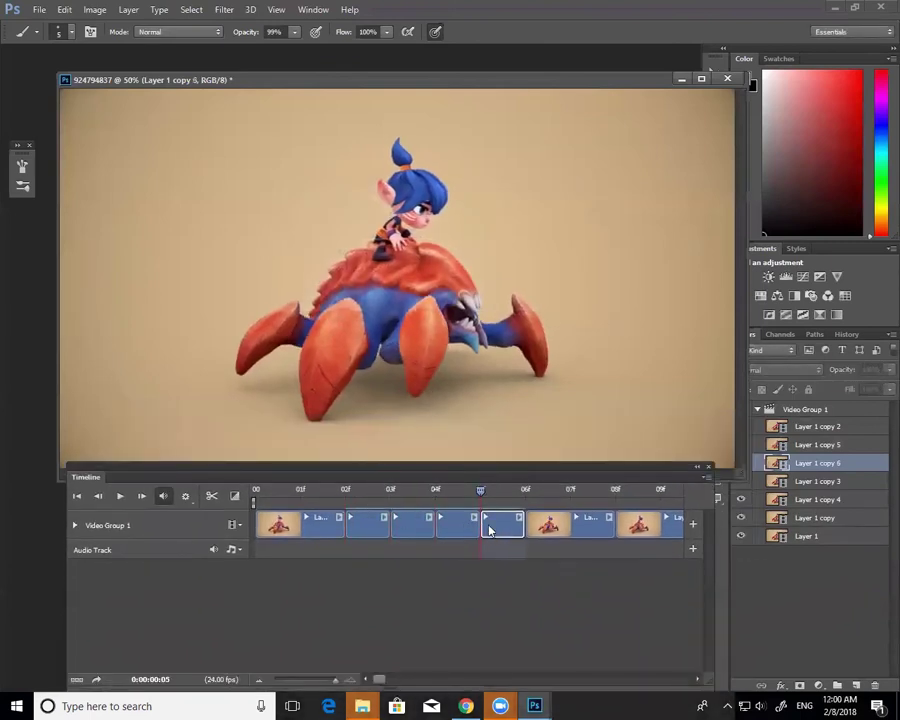
drag(480, 535, 312, 523)
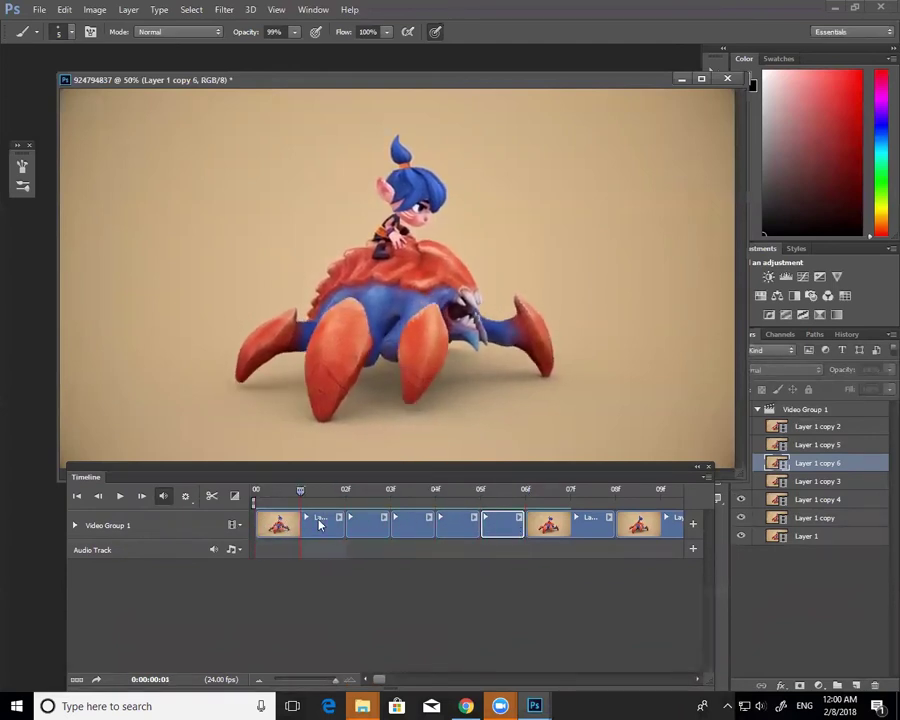
click(572, 497)
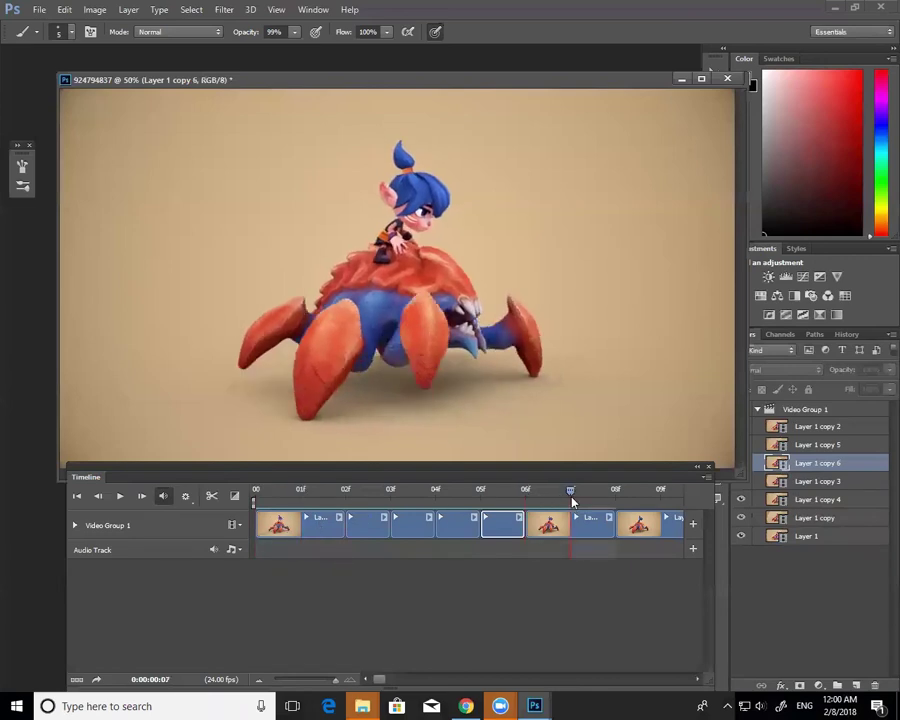
click(424, 497)
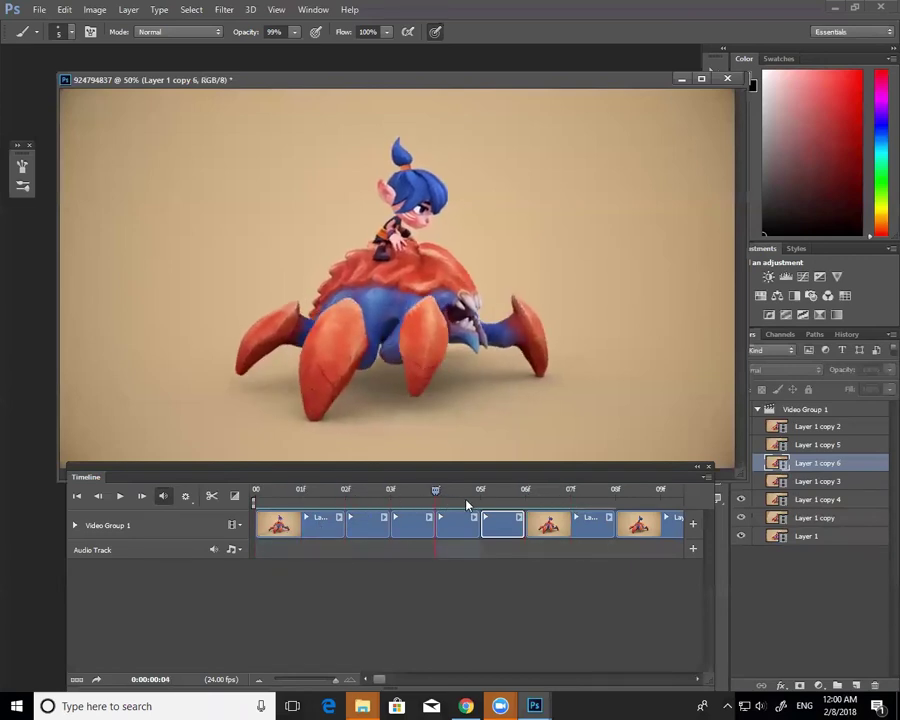
click(525, 516)
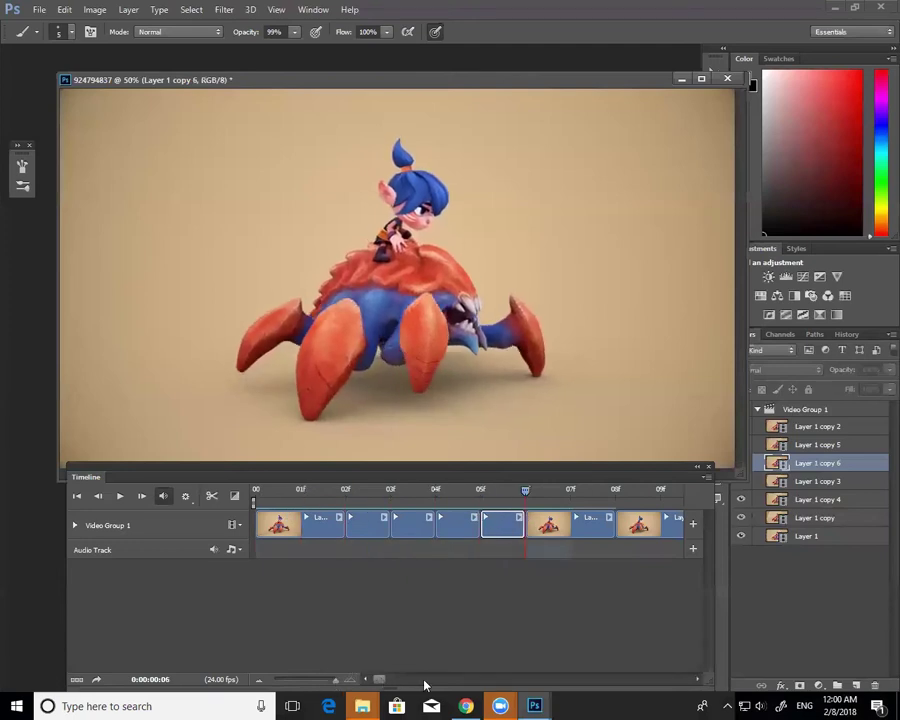
Extend the end of the Layer 1 copy 5 clip to frame 09f.
click(698, 681)
click(698, 681)
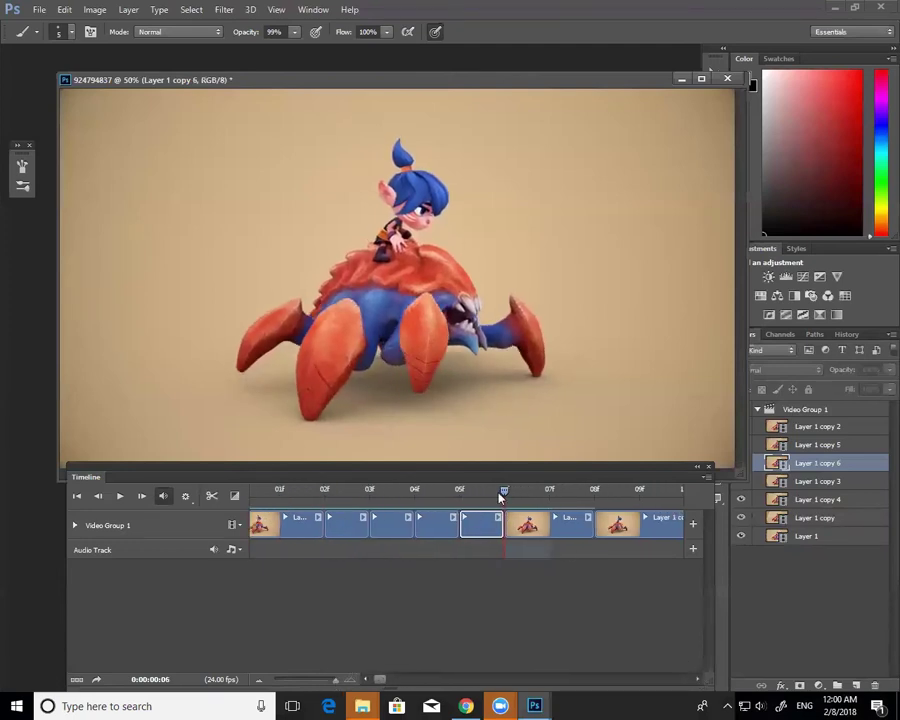
drag(527, 491, 549, 512)
click(576, 527)
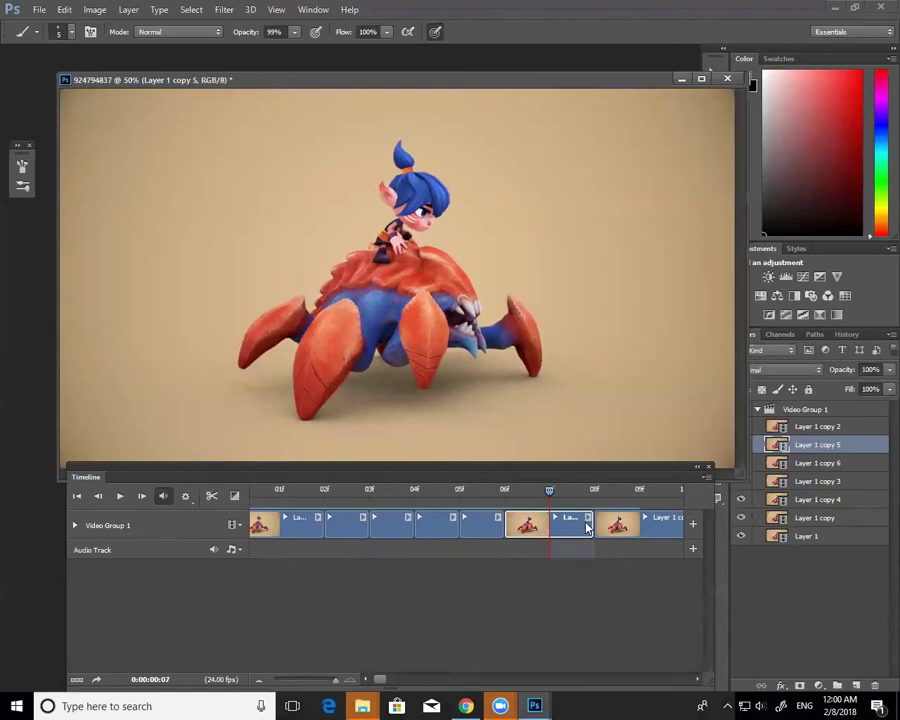
drag(589, 527, 637, 527)
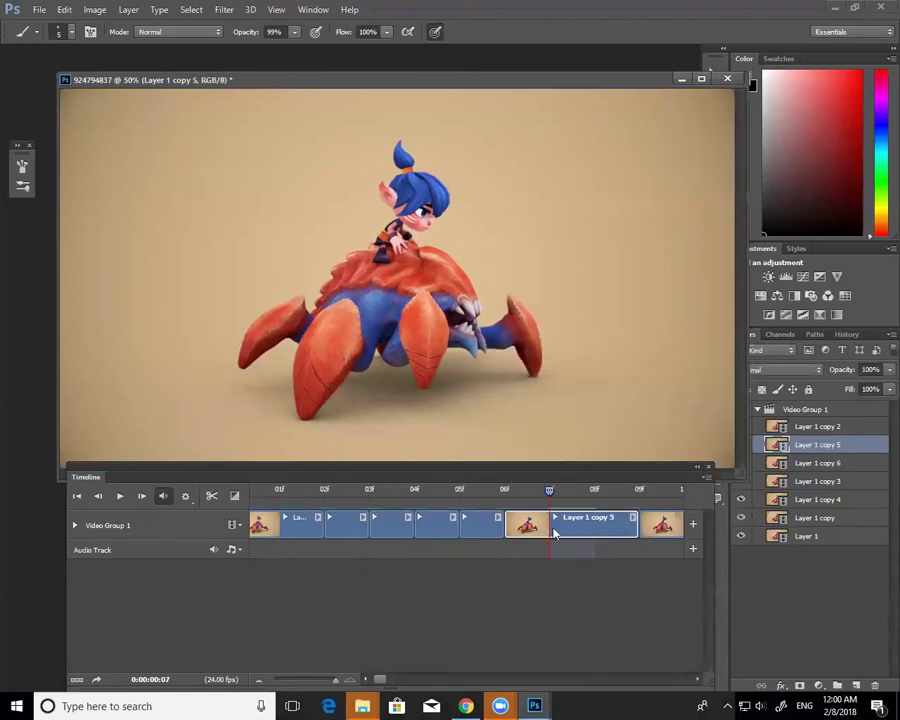
Split the Layer 1 copy 5 clip at frame 07f and shorten its second part to end at 08f.
click(207, 496)
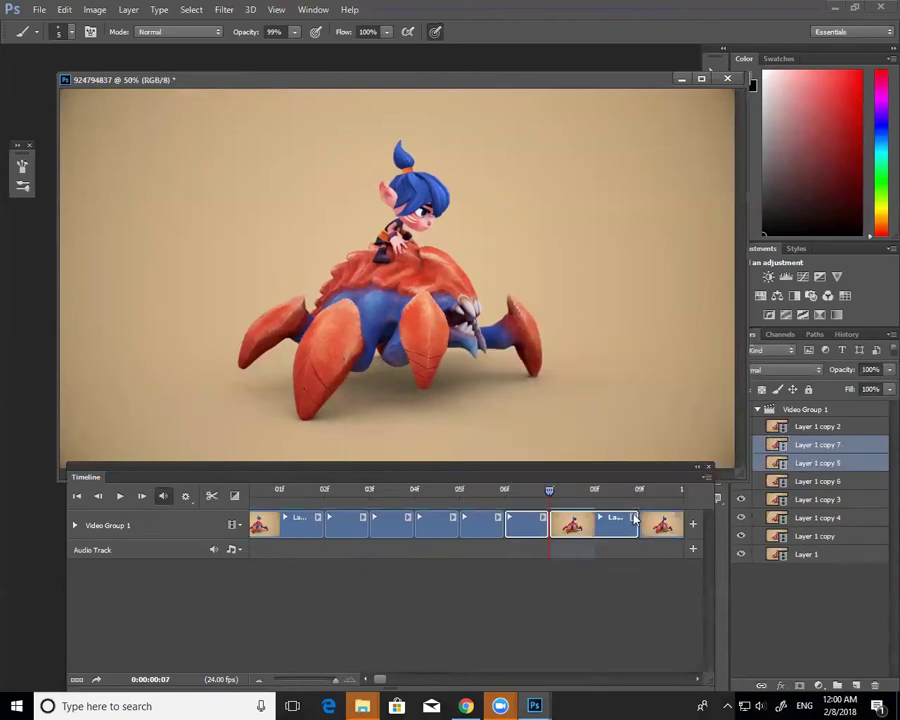
drag(634, 522, 590, 519)
Duplicate the one-frame Layer 1 copy 7 clip at 07f as Layer 1 copy 8.
click(568, 518)
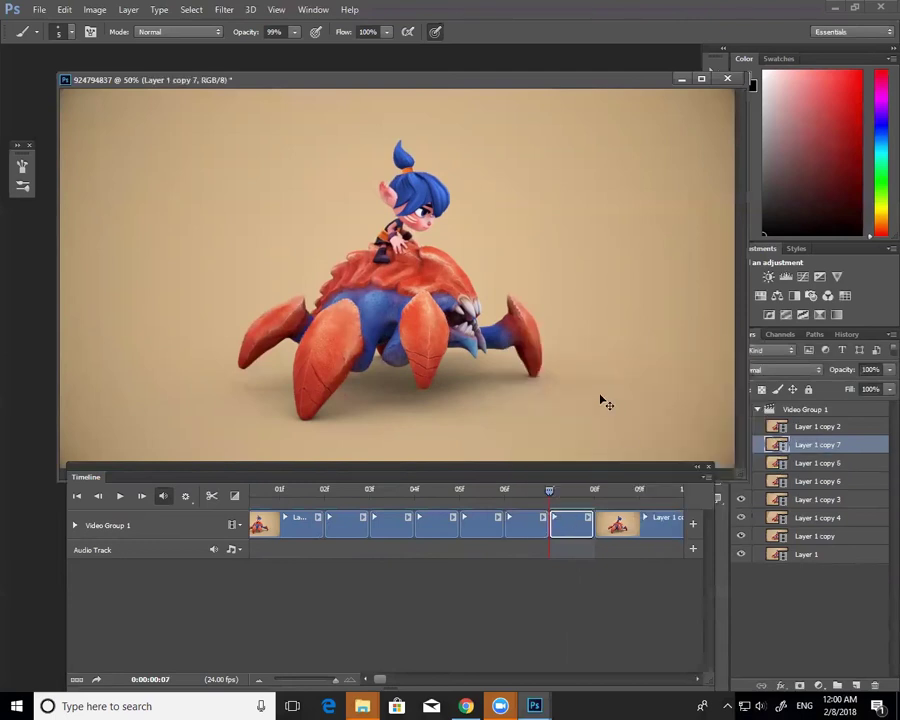
key(ctrl+j)
click(571, 217)
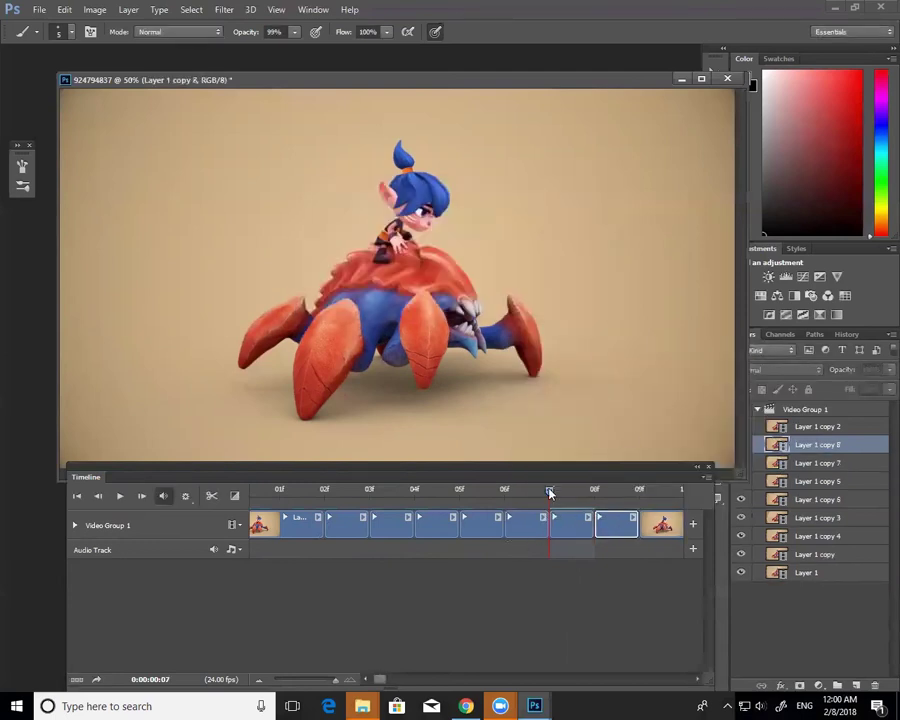
Go back to frame 06f and duplicate the one-frame Layer 1 copy 5 clip as Layer 1 copy 9.
drag(565, 492, 521, 524)
key(Right)
key(Left)
key(Left)
key(Right)
click(514, 530)
key(ctrl+alt+j)
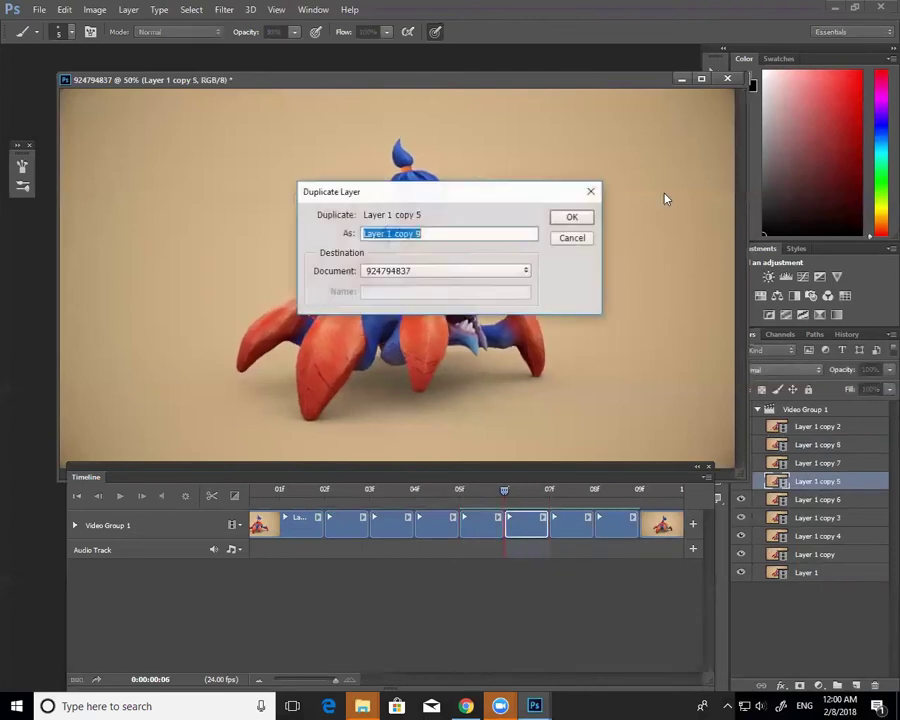
click(572, 217)
Advance to frame 11f and split the Layer 1 copy 2 clip there.
drag(555, 495, 495, 527)
click(505, 535)
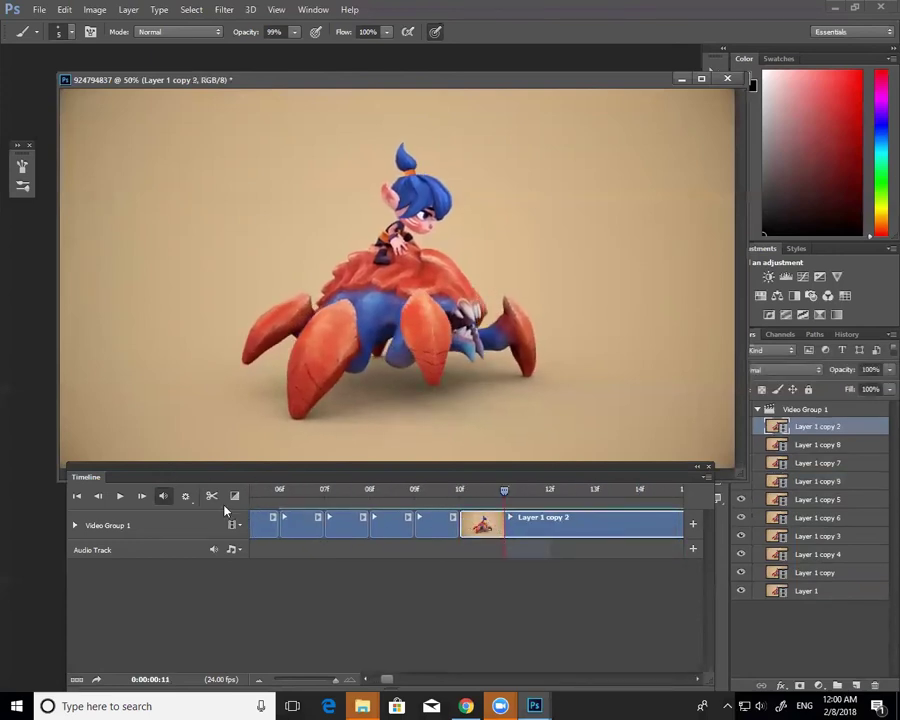
key(ctrl+j)
Split the Layer 1 copy 10 clip at frame 12f and delete its one-frame first part.
click(548, 494)
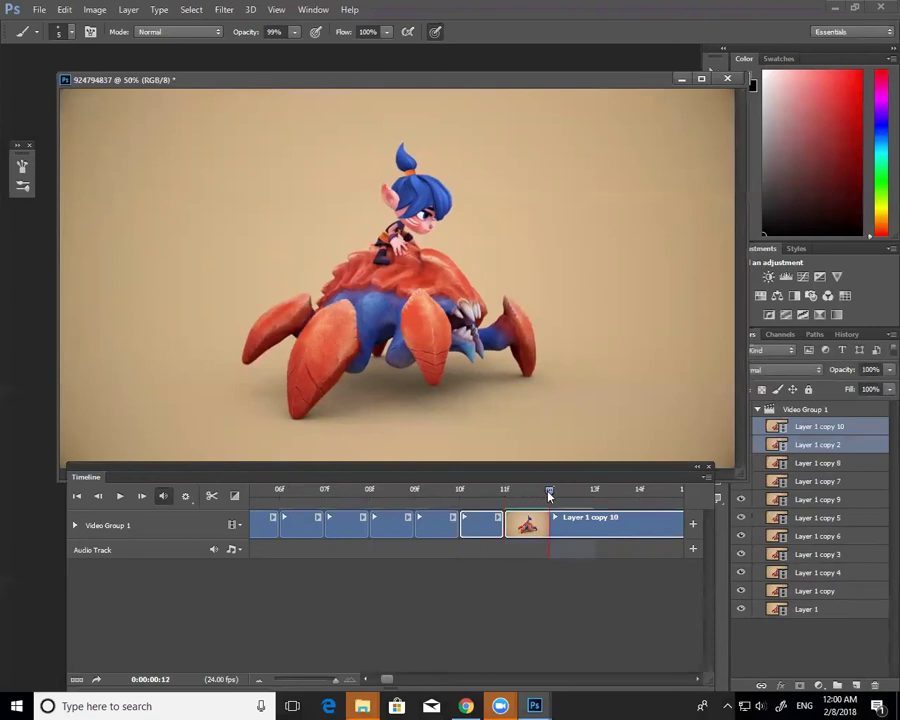
click(520, 525)
click(211, 495)
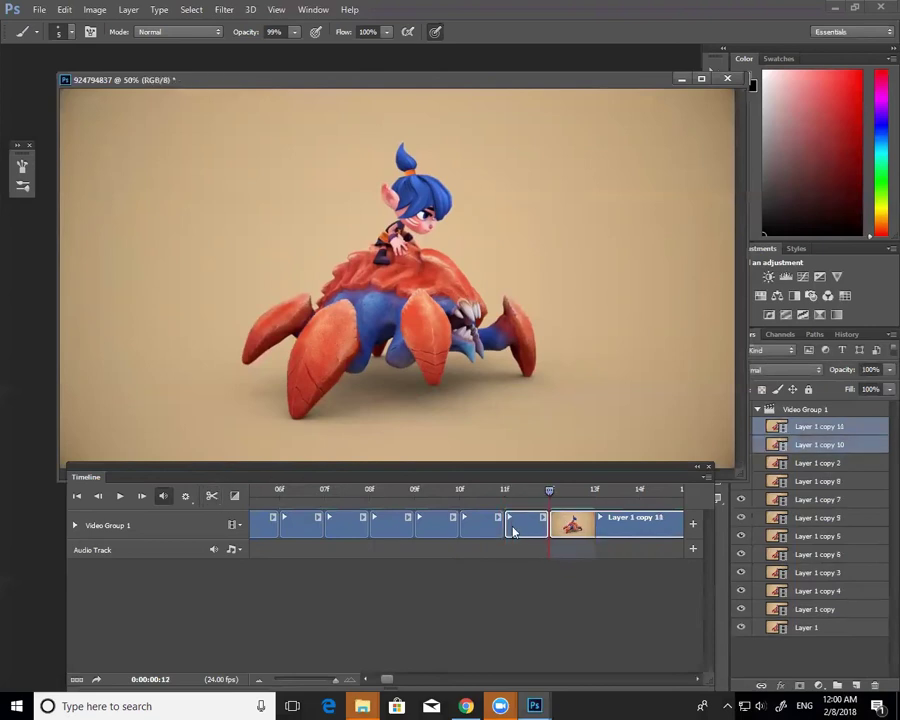
click(517, 523)
key(Delete)
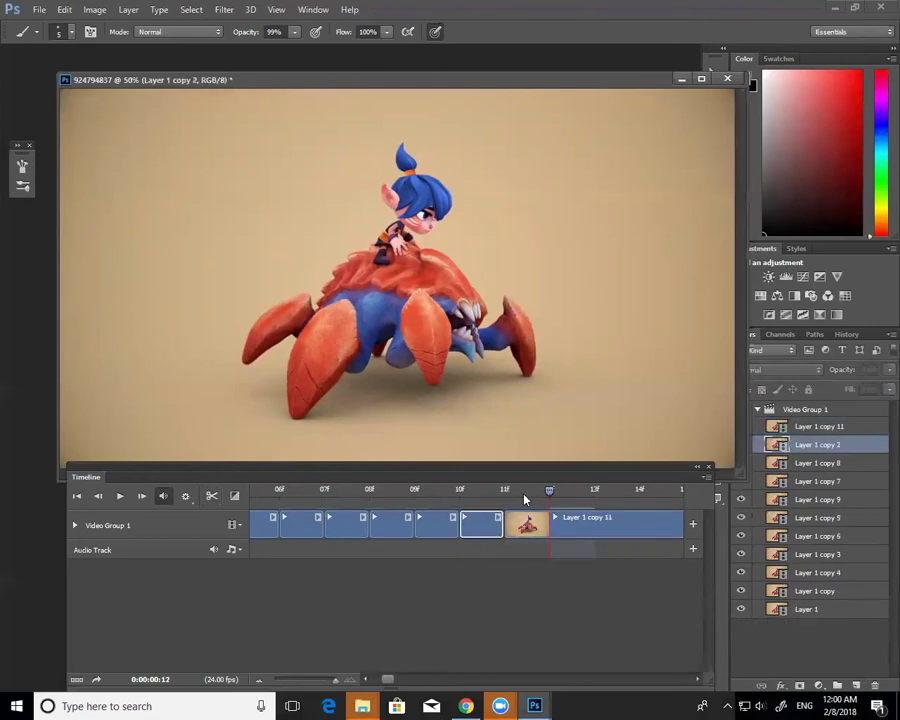
Split the Layer 1 copy 11 clip at frame 13f and shorten its first part to end at 12f.
mouse_move(546, 505)
mouse_down()
mouse_move(594, 506)
mouse_move(548, 491)
mouse_up()
click(590, 520)
click(211, 496)
click(607, 532)
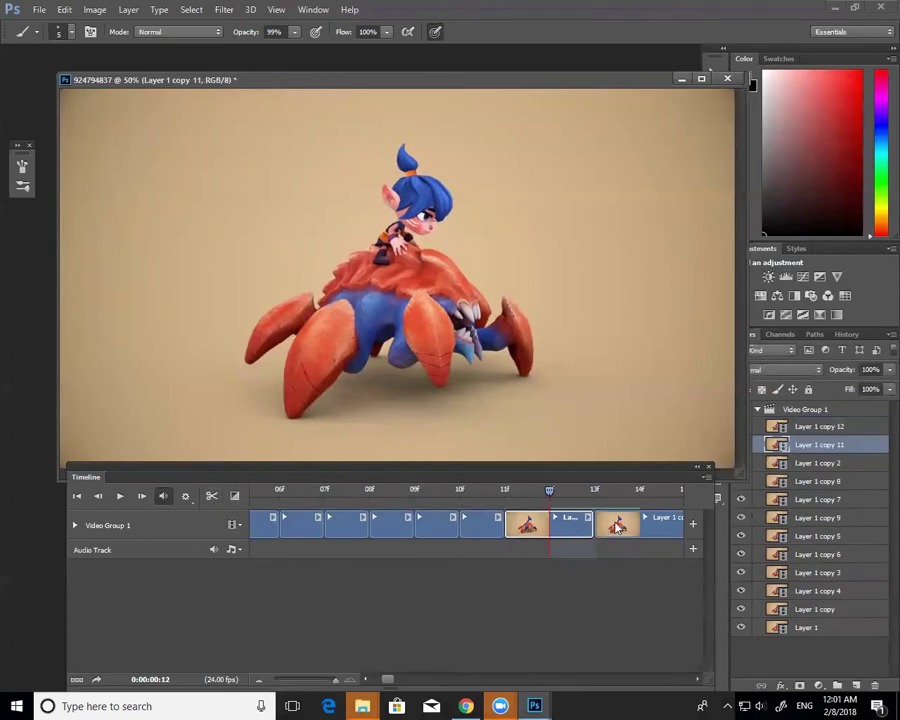
drag(589, 522, 549, 522)
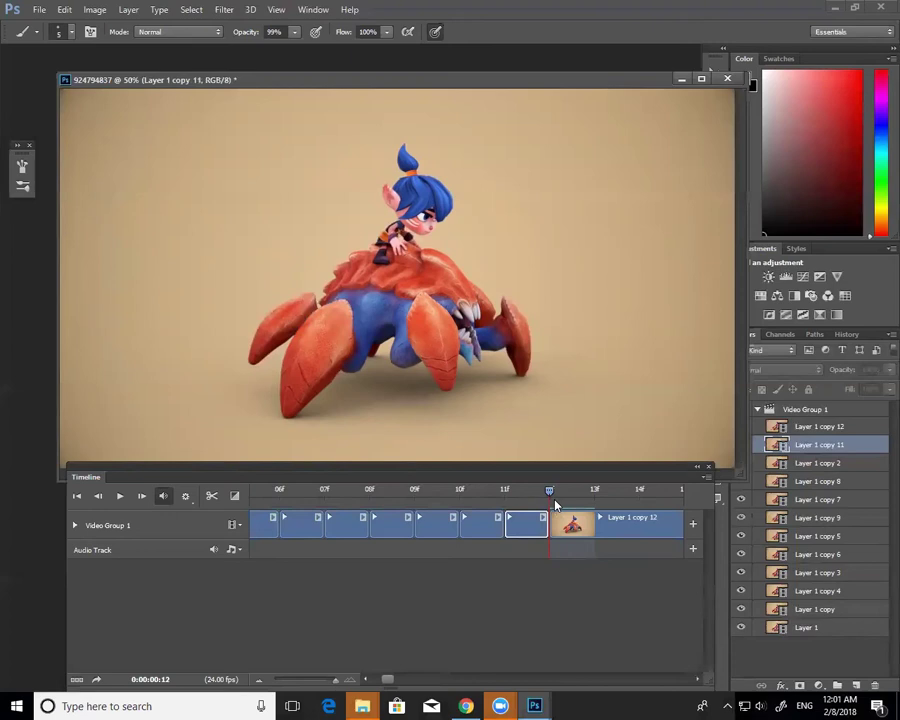
Split the Layer 1 copy 12 clip at frame 14f and shorten its first part to end at 13f.
drag(549, 492, 637, 522)
click(211, 495)
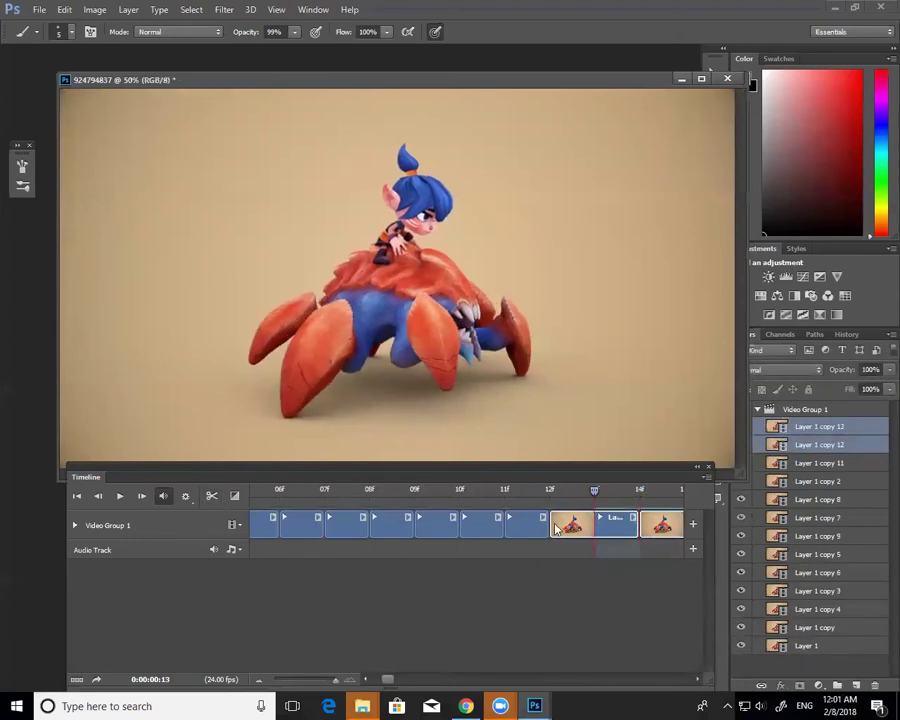
drag(597, 522, 632, 494)
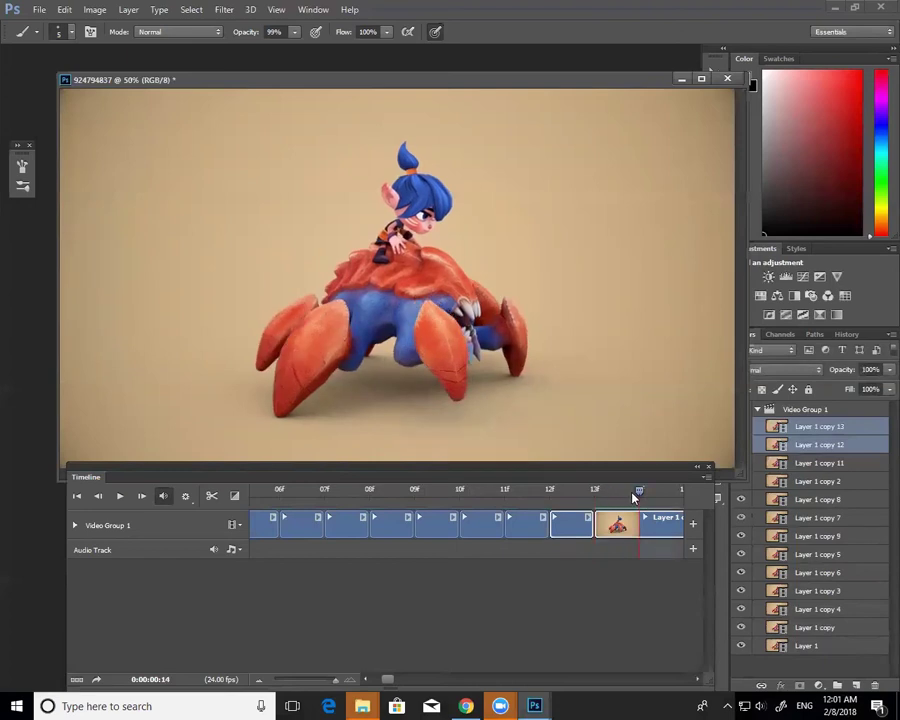
Split the Layer 1 copy 13 clip at frame 14f and the Layer 1 copy 14 clip at frame 15f.
click(212, 496)
click(682, 490)
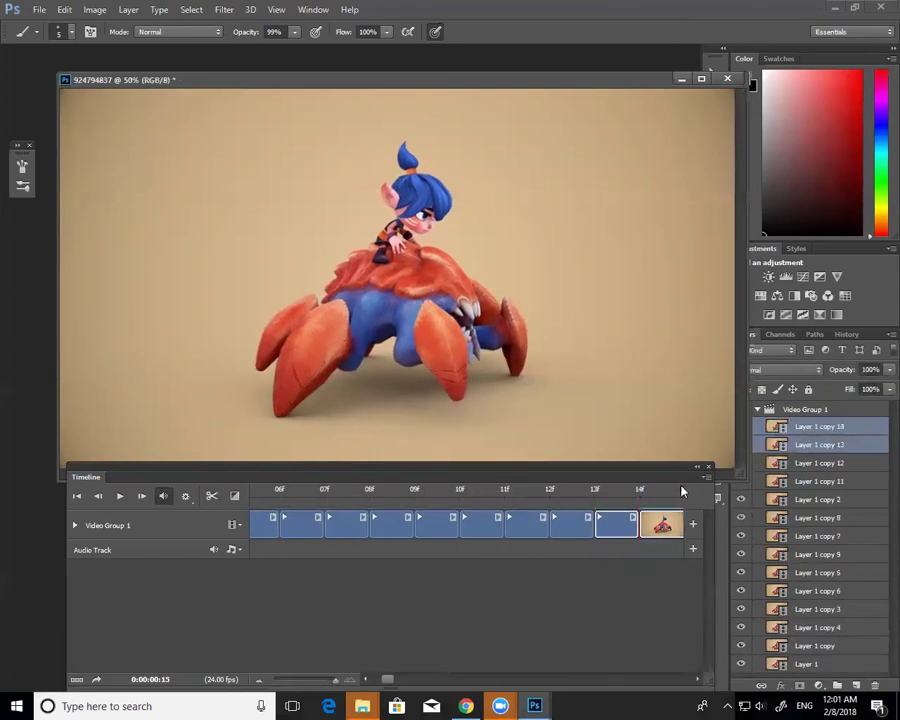
click(698, 680)
click(698, 680)
click(698, 680)
click(698, 680)
click(699, 679)
click(699, 679)
click(699, 679)
click(699, 679)
click(699, 679)
click(582, 518)
click(212, 496)
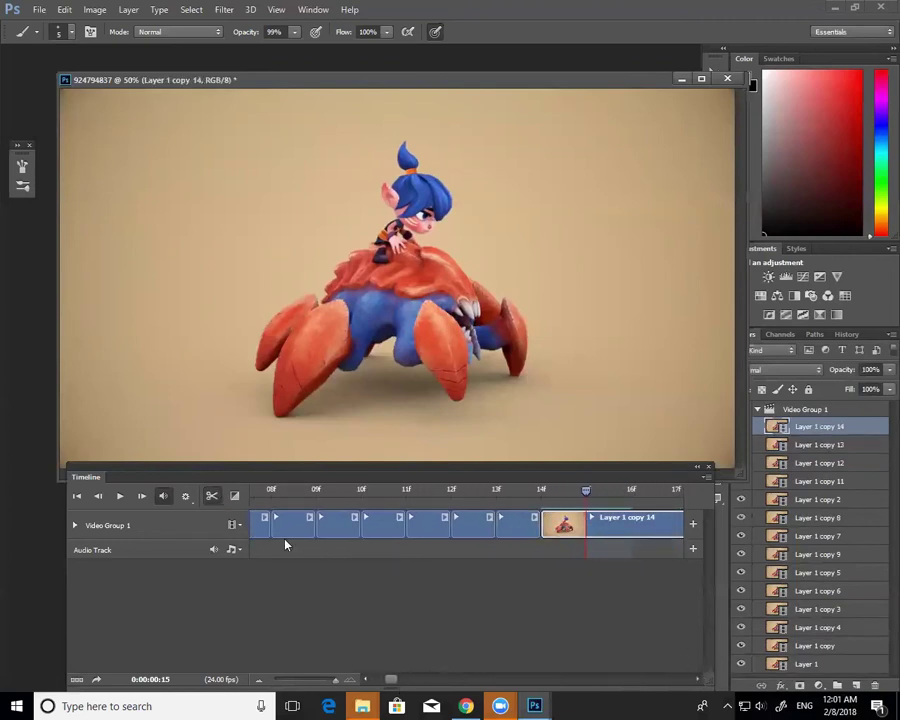
Split the Layer 1 copy 15 clip at frame 16f and delete its one-frame first part.
drag(586, 492, 626, 515)
click(556, 519)
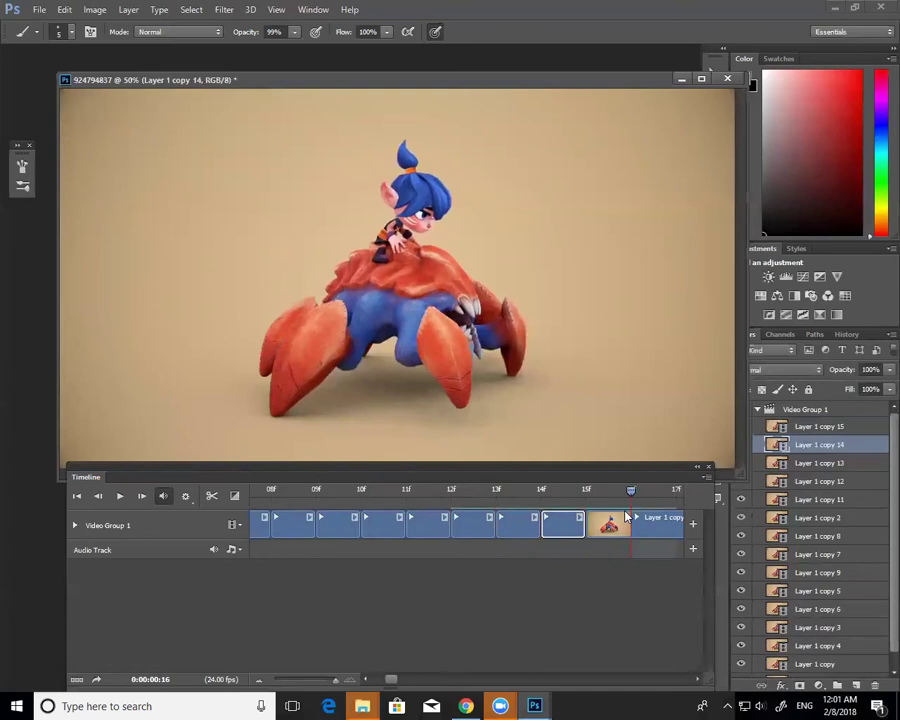
click(615, 530)
click(214, 497)
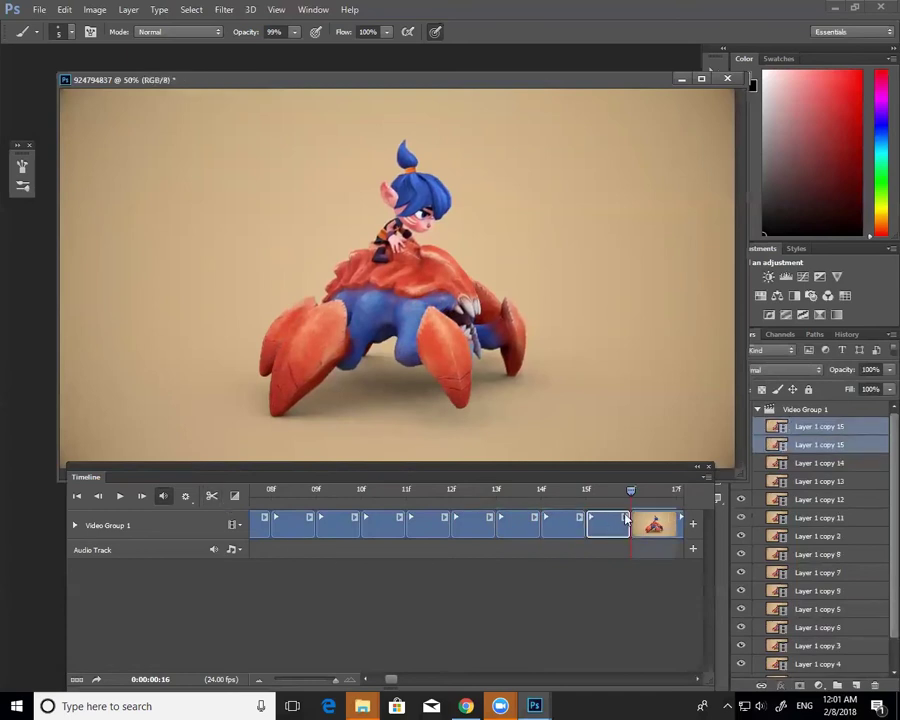
click(621, 517)
drag(628, 492, 598, 506)
key(Delete)
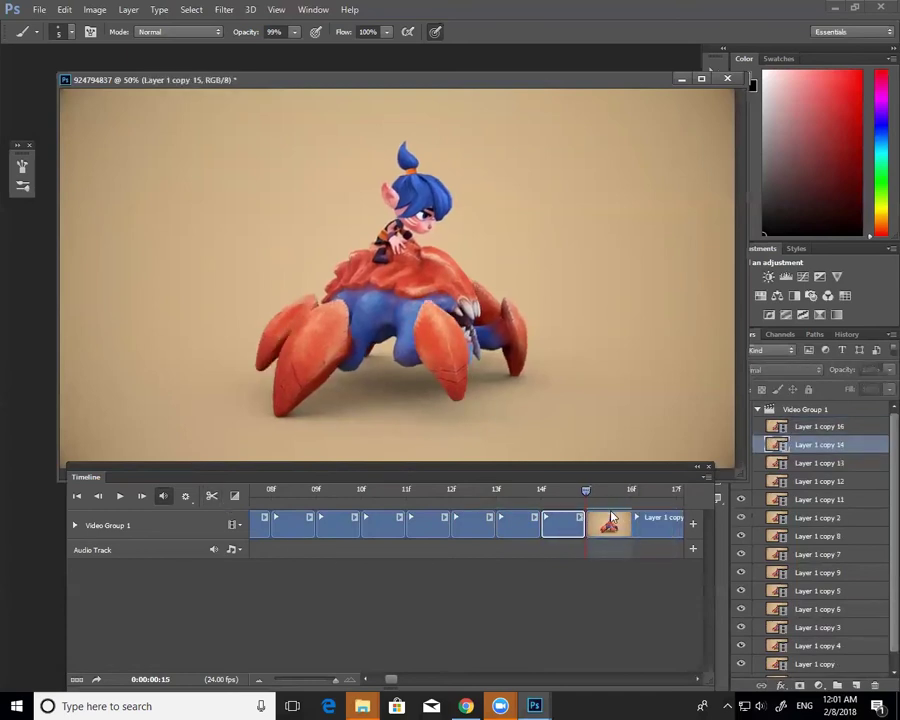
Return to frame 16f and split the Layer 1 copy 16 clip there.
drag(590, 501, 631, 502)
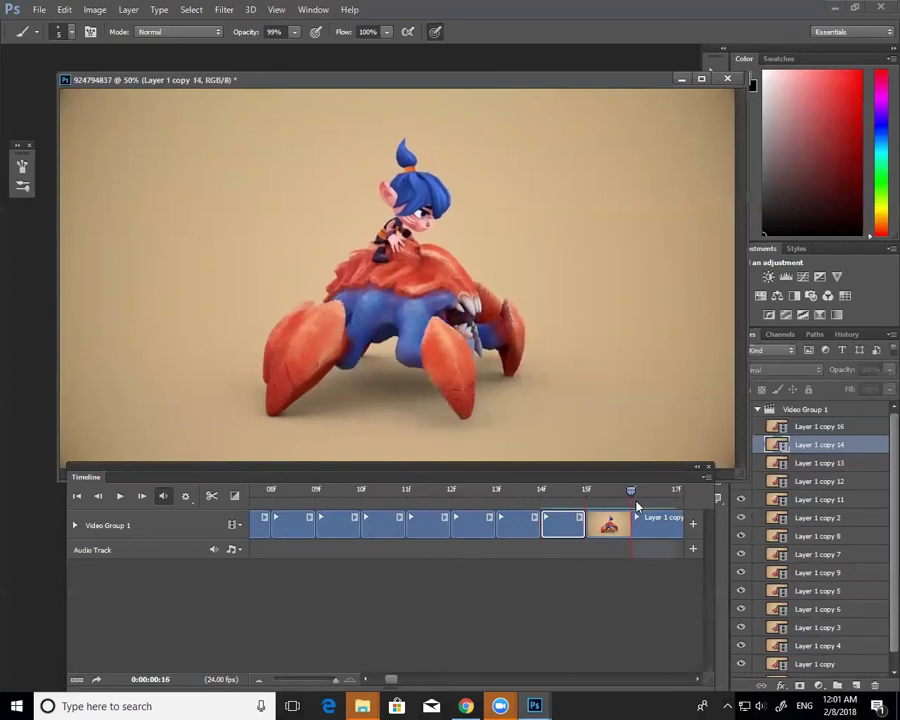
key(ctrl+j)
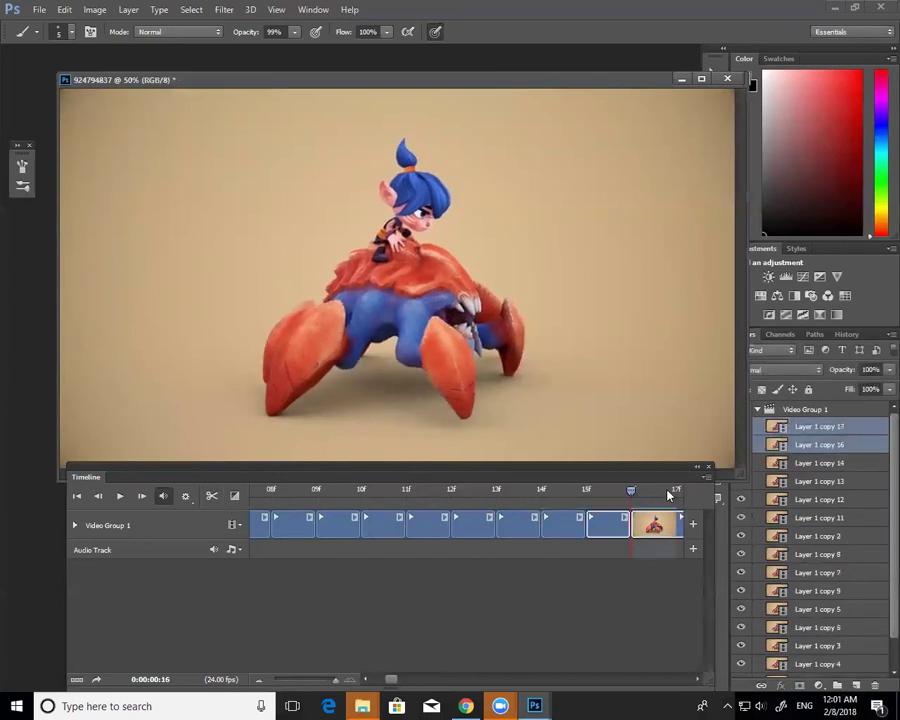
Split the Layer 1 copy 17 clip at frame 17f and delete its one-frame first part.
drag(680, 499, 556, 532)
click(556, 532)
click(212, 496)
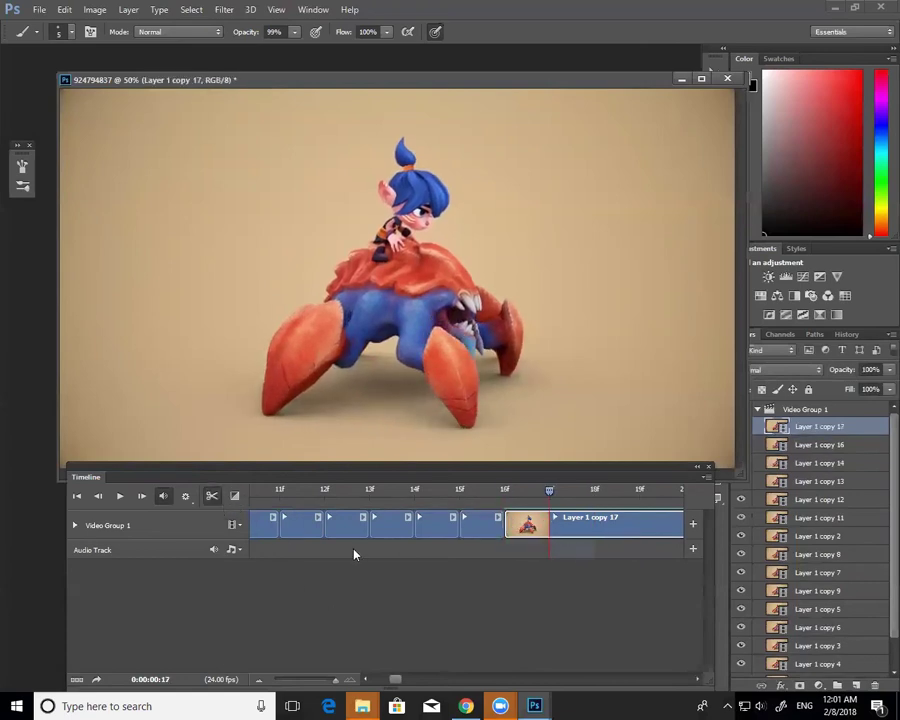
click(526, 534)
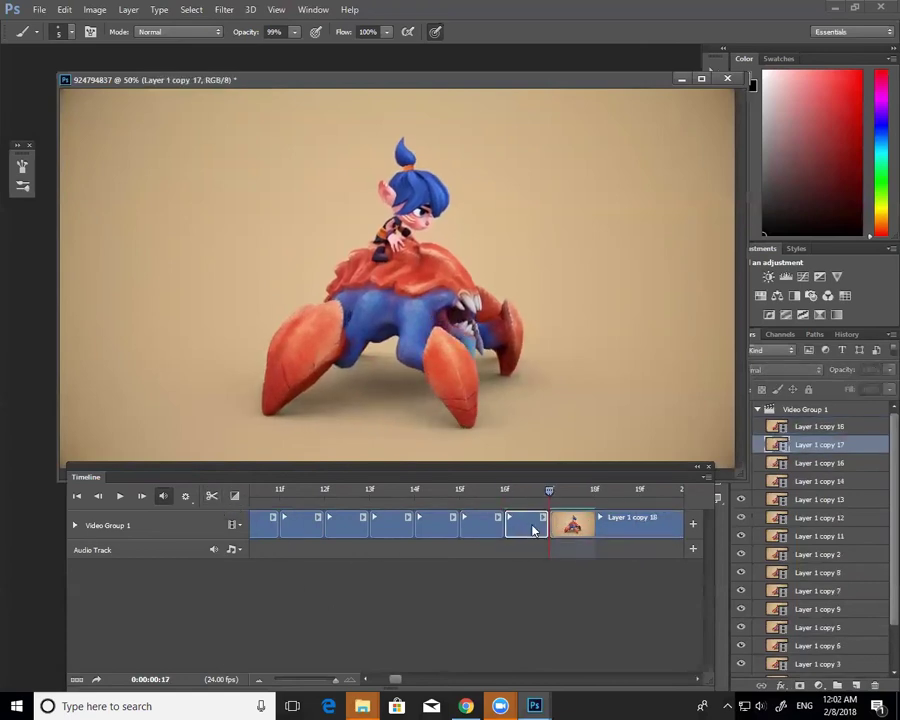
key(Delete)
Zoom the image out to 33.3% and play the animation from the first frame to check the new timing.
drag(395, 681, 360, 681)
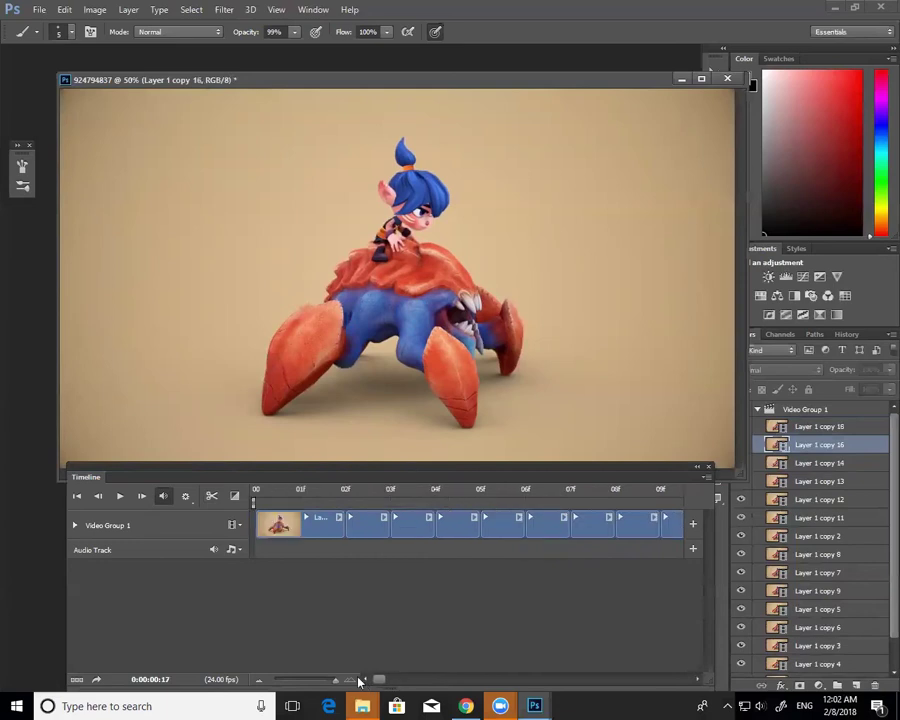
key(z)
alt+click(350, 373)
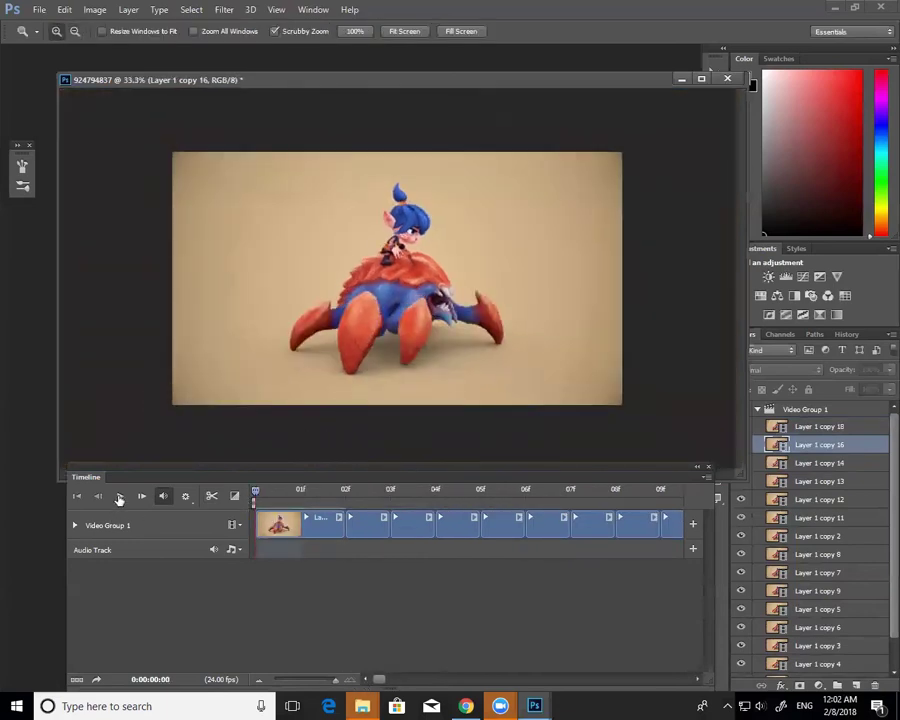
click(119, 497)
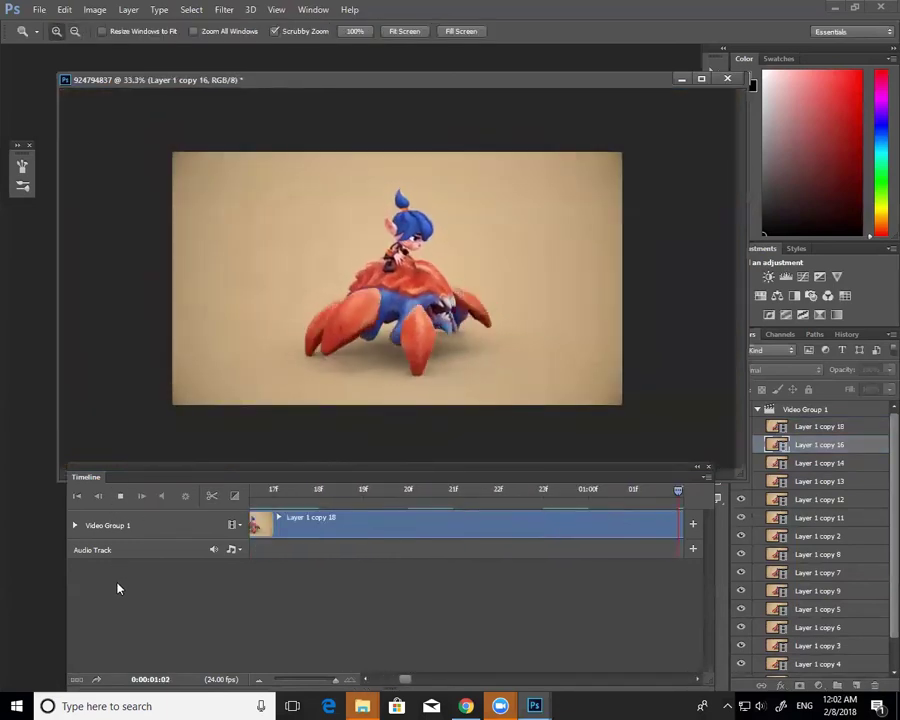
click(408, 491)
drag(441, 679, 376, 679)
click(254, 496)
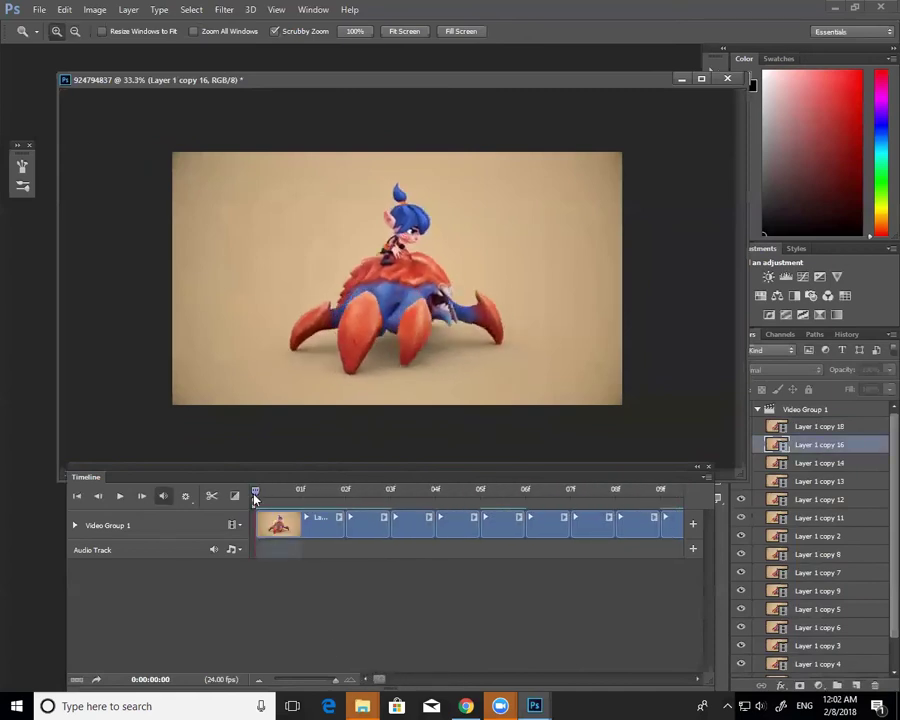
click(119, 496)
click(456, 501)
drag(450, 679, 365, 679)
Scrub from the first frame through the edited clips to about frame 01:00f to examine the motion.
drag(276, 495, 630, 490)
drag(686, 488, 744, 486)
drag(558, 512, 455, 518)
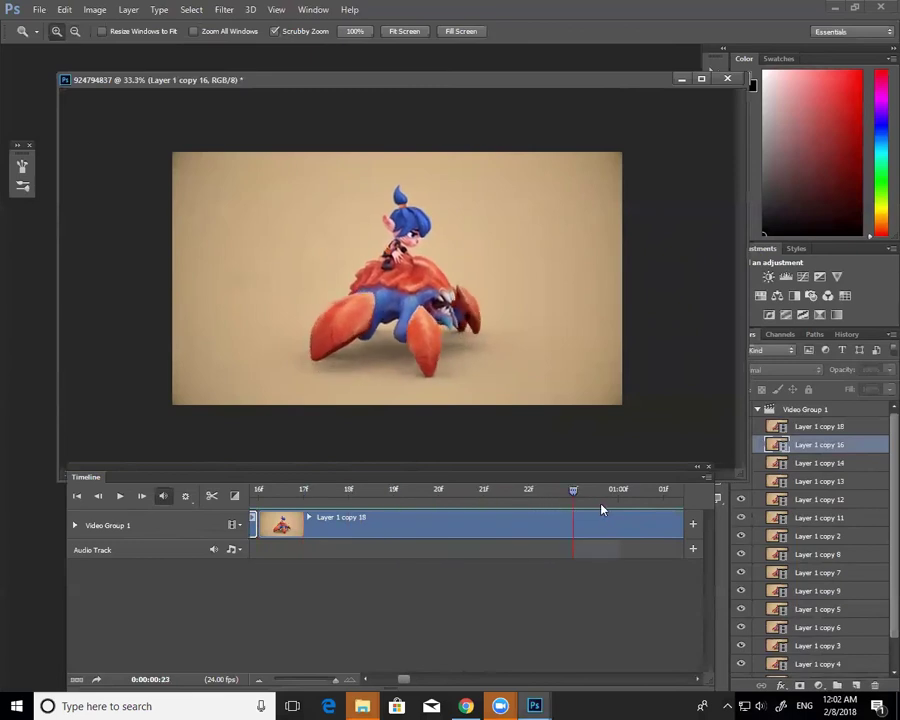
drag(405, 679, 407, 679)
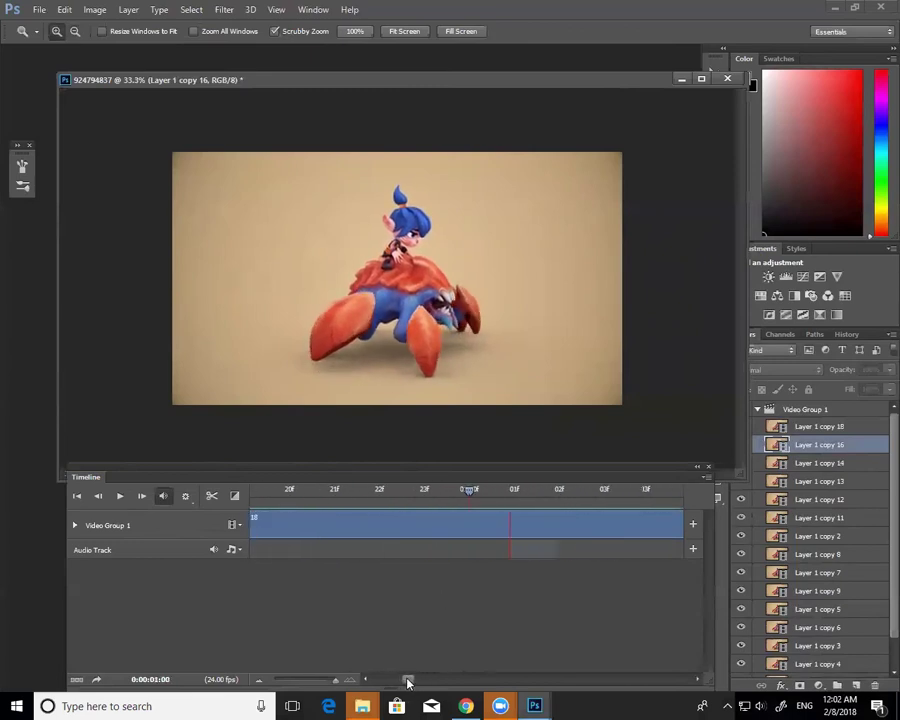
Continue splitting the long Layer 1 copy 18 footage into short clips, up to frame 01:08f.
drag(469, 492, 424, 492)
click(211, 496)
click(411, 527)
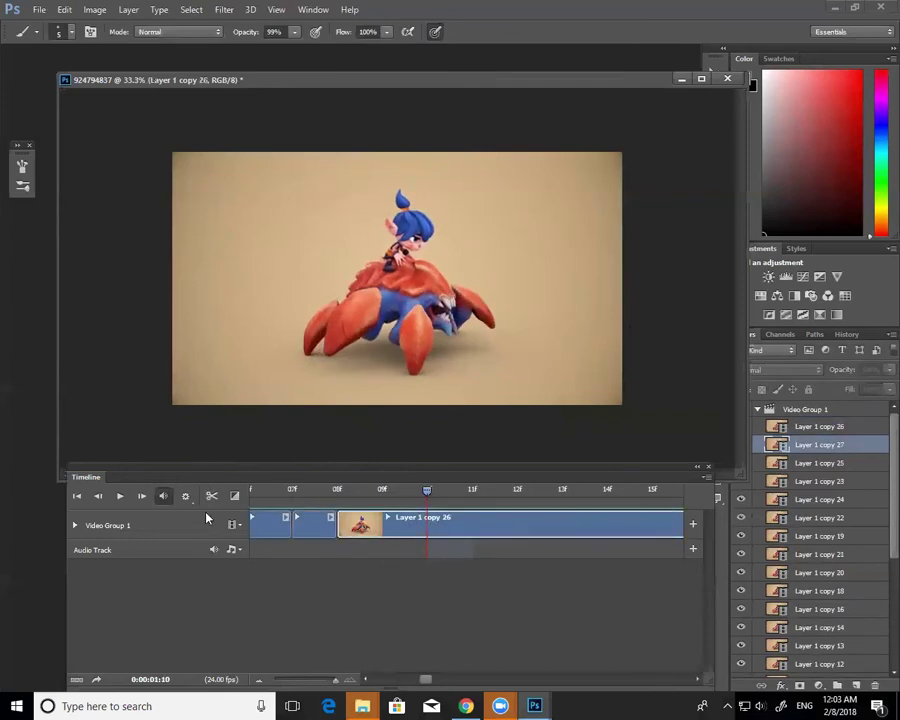
Split the Layer 1 copy 26 clip at frame 01:10f and the Layer 1 copy 28 clip at 01:11f.
click(211, 496)
click(471, 496)
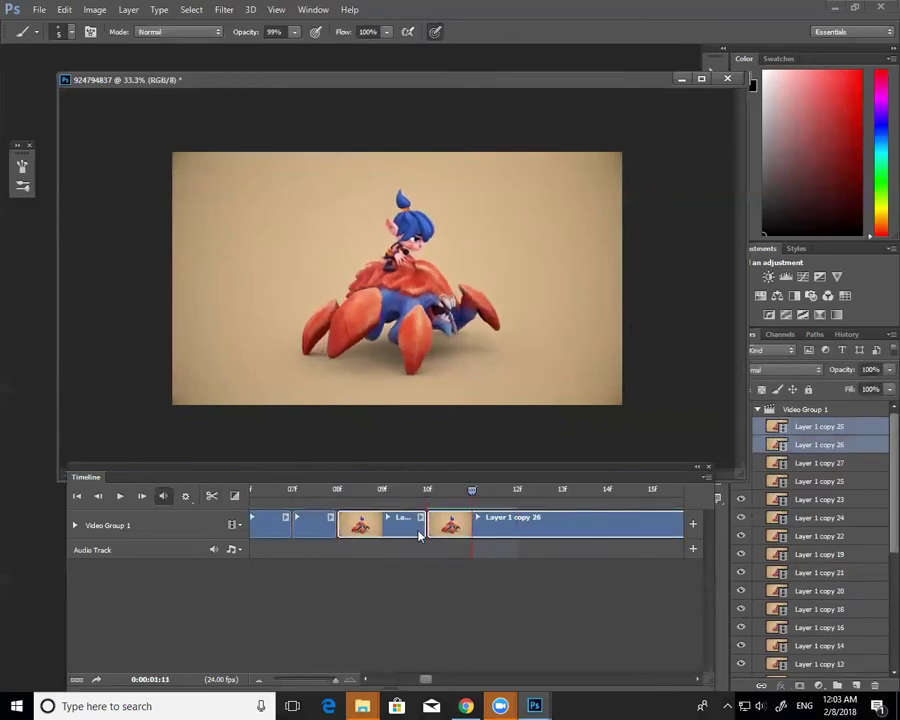
click(432, 527)
click(212, 496)
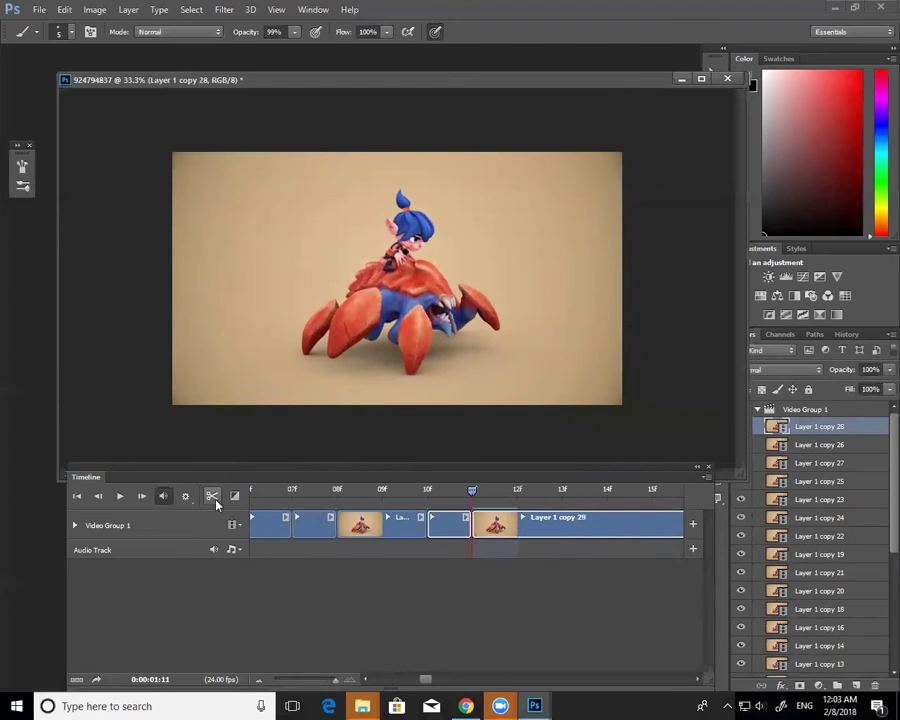
Duplicate the clips around frame 01:10f as Layer 1 copy 30 and Layer 1 copy 31.
drag(470, 494, 493, 490)
ctrl+click(459, 536)
key(ctrl+alt+j)
click(572, 217)
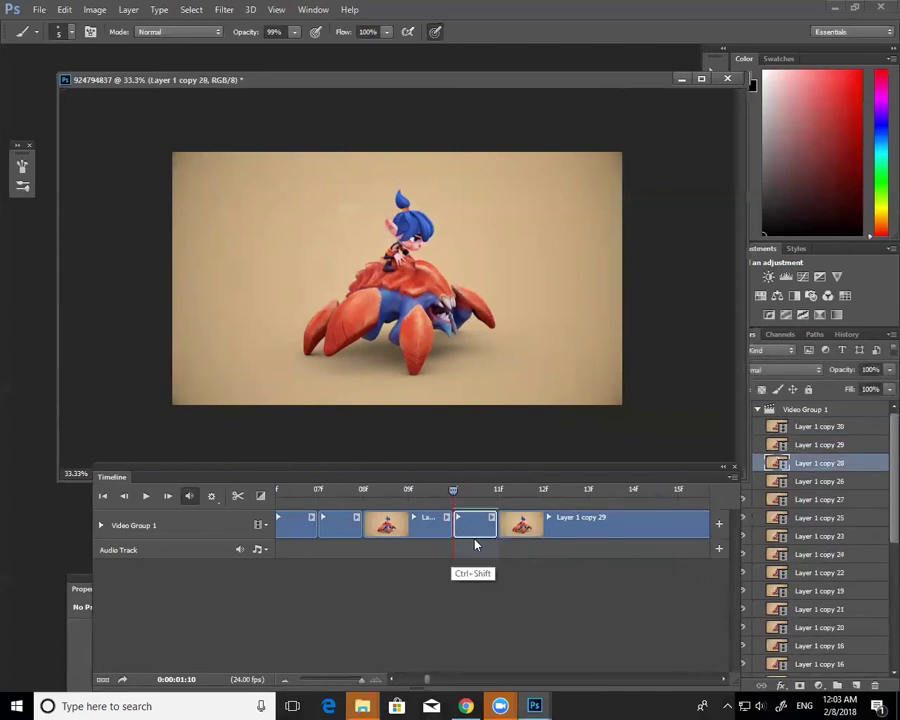
key(ctrl+j)
key(Return)
Split the Layer 1 copy 29 clip at frame 01:14f and cut one frame out of the footage after it.
drag(516, 493, 679, 497)
click(604, 519)
click(237, 496)
click(662, 519)
click(237, 497)
key(Delete)
Split the Layer 1 copy 33 clip at frame 01:16f.
click(722, 680)
click(722, 680)
drag(490, 494, 532, 525)
click(556, 519)
click(237, 496)
drag(580, 493, 577, 522)
click(489, 493)
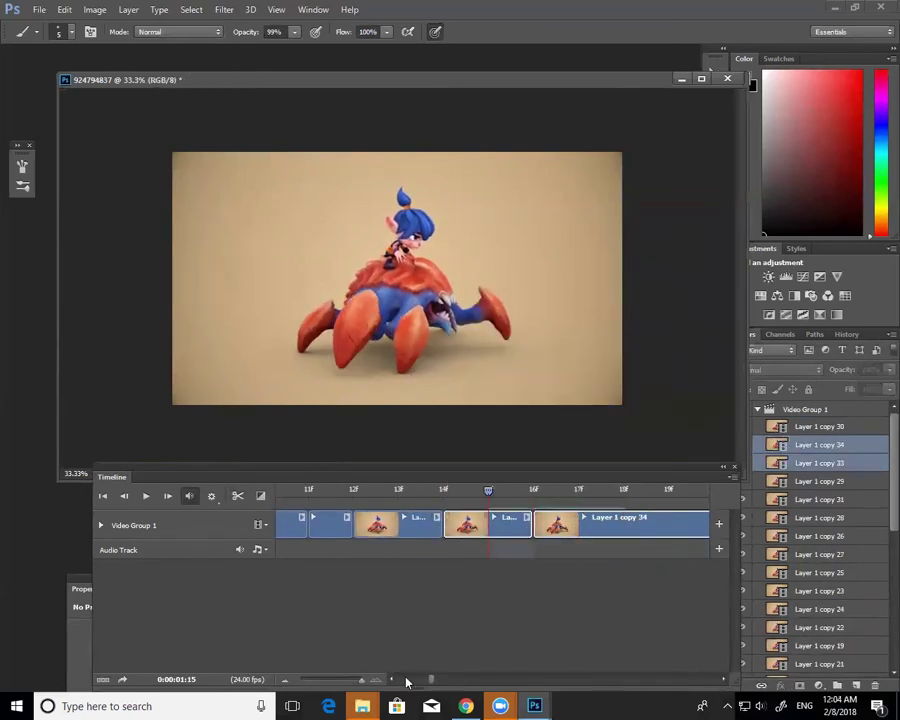
Zoom the image out to 25%, play the retimed animation from the first frame to review it, and stop playback.
click(406, 681)
key(z)
key(ctrl+minus)
click(280, 492)
click(146, 496)
drag(361, 679, 316, 677)
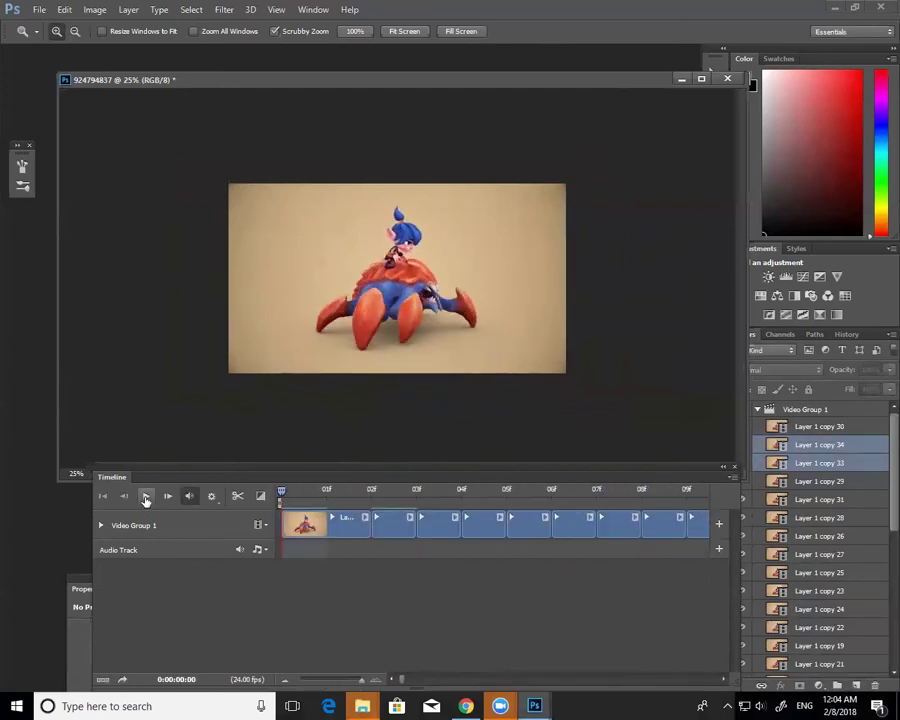
click(145, 497)
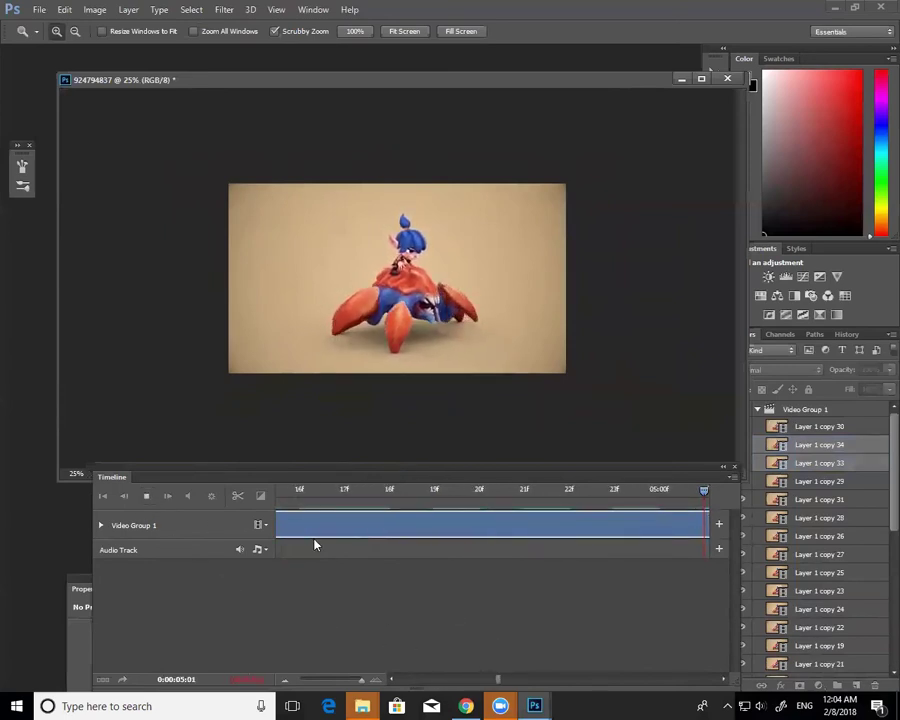
click(146, 496)
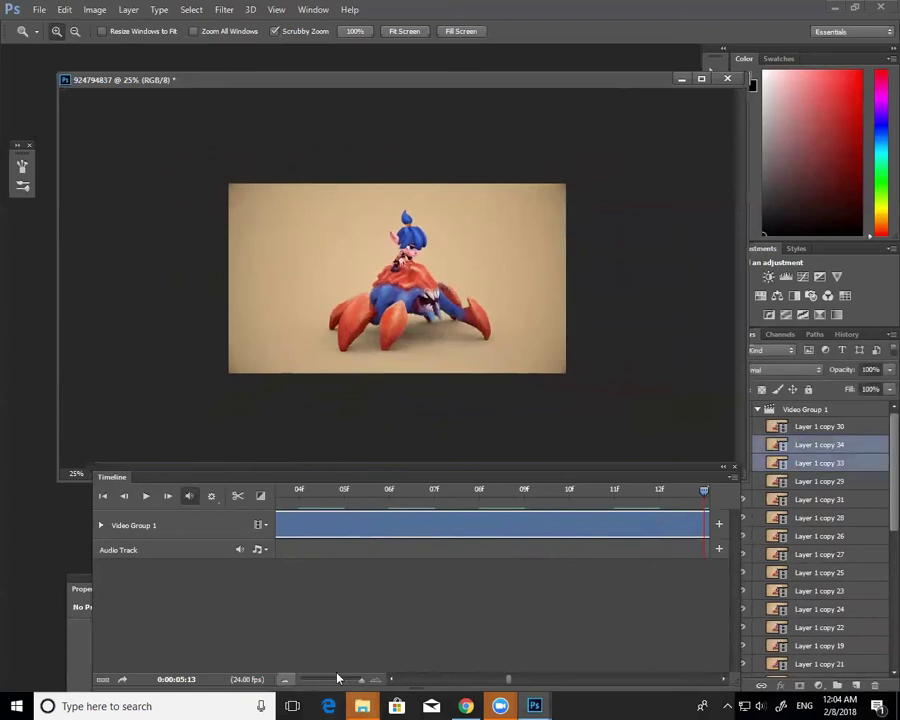
Zoom the timeline out and play the footage from 08:07 to review it.
drag(350, 677, 317, 677)
click(606, 488)
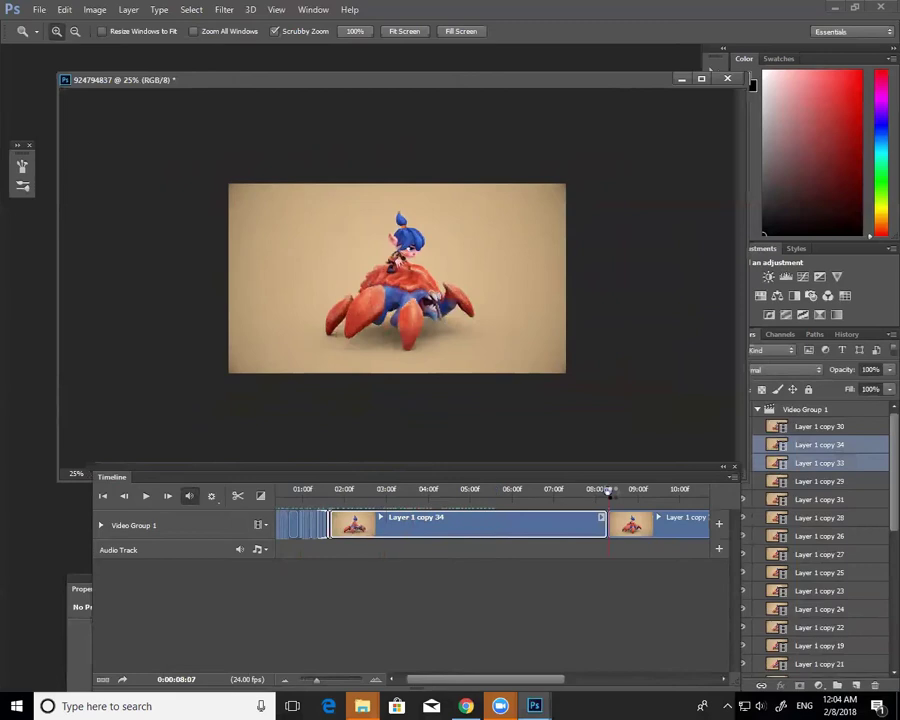
click(146, 496)
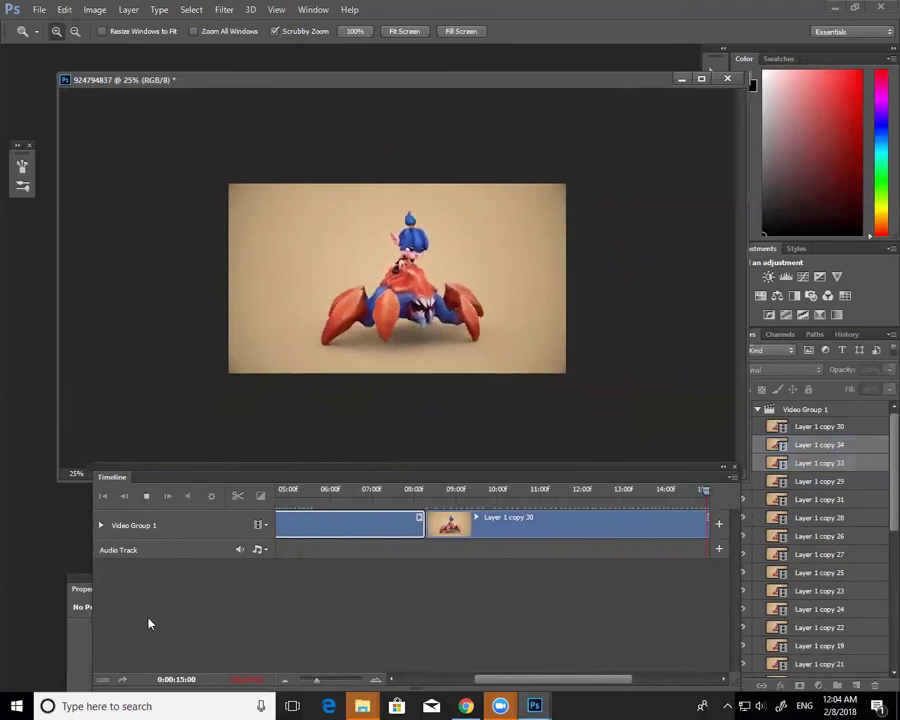
drag(541, 680, 370, 677)
mouse_move(362, 706)
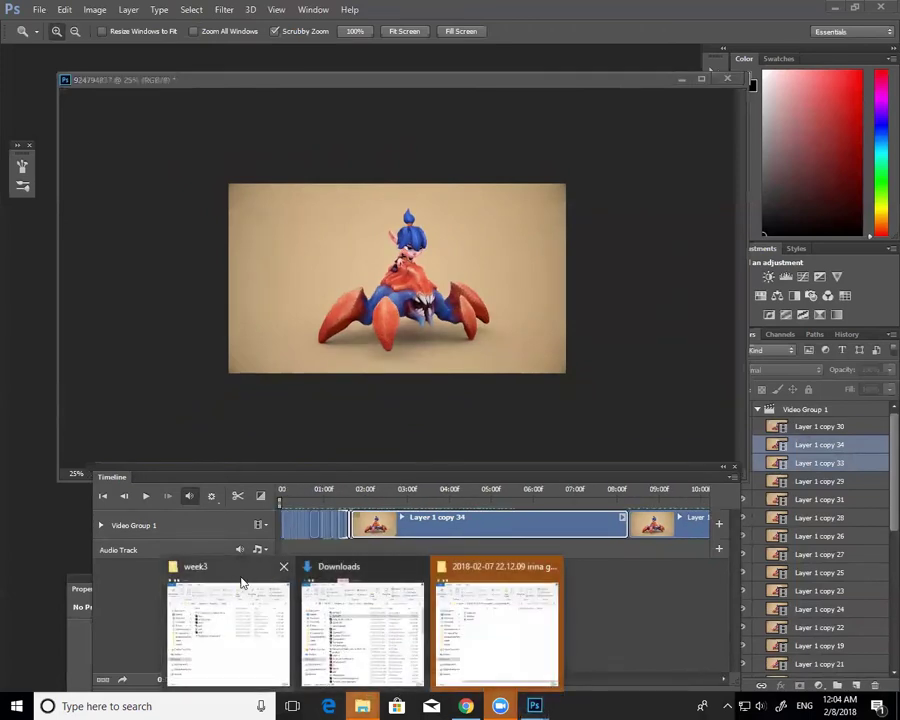
click(236, 615)
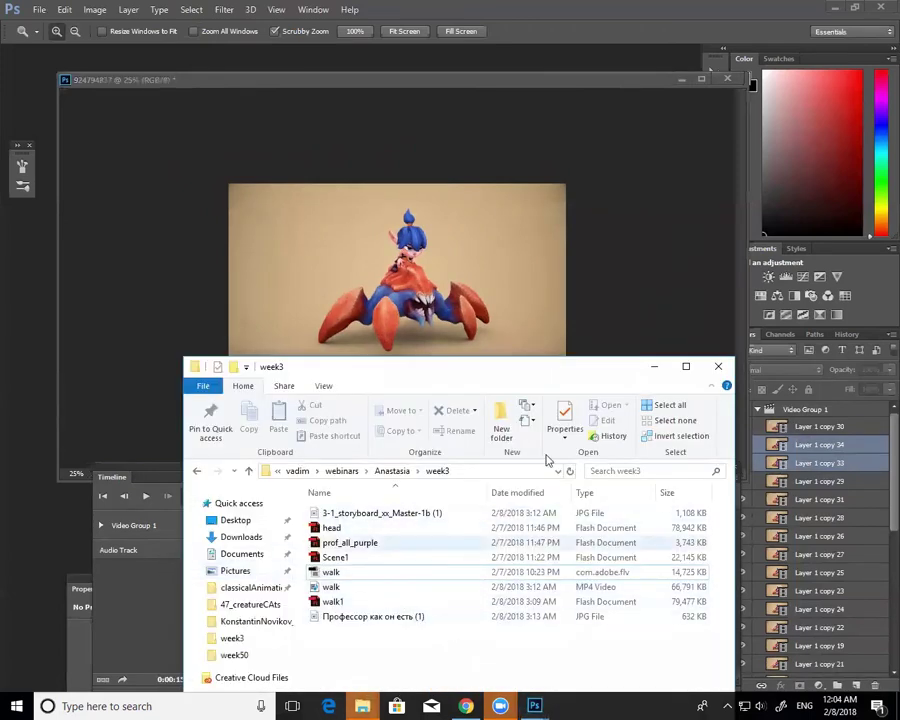
drag(516, 366, 542, 625)
Duplicate the Layer 1 copy 30 clip as Layer 1 copy 32 at the end of the timeline.
click(436, 493)
drag(436, 494, 243, 519)
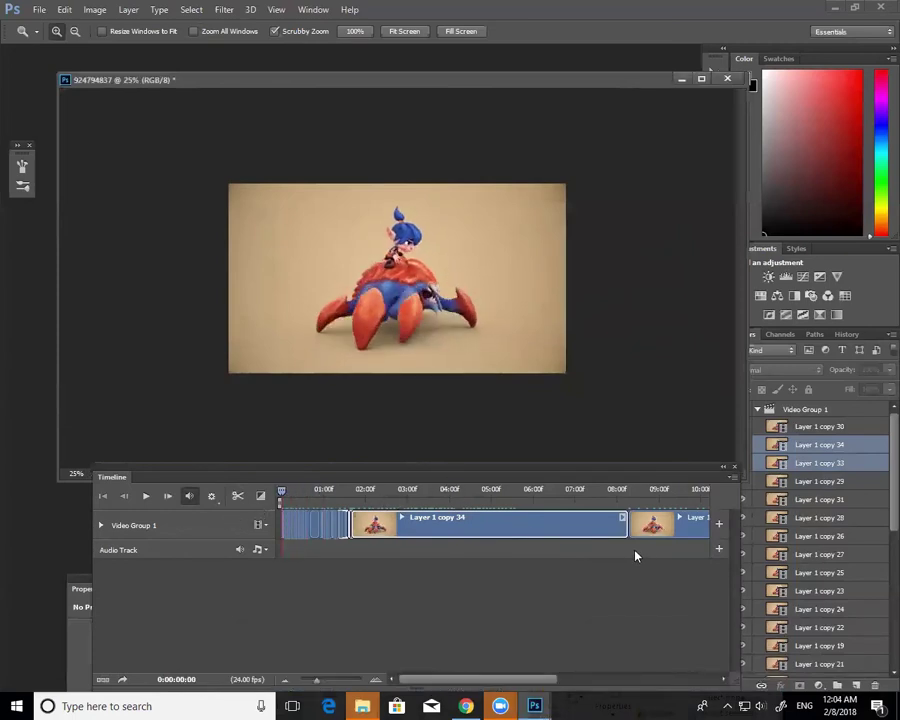
click(671, 523)
click(670, 490)
drag(484, 679, 592, 679)
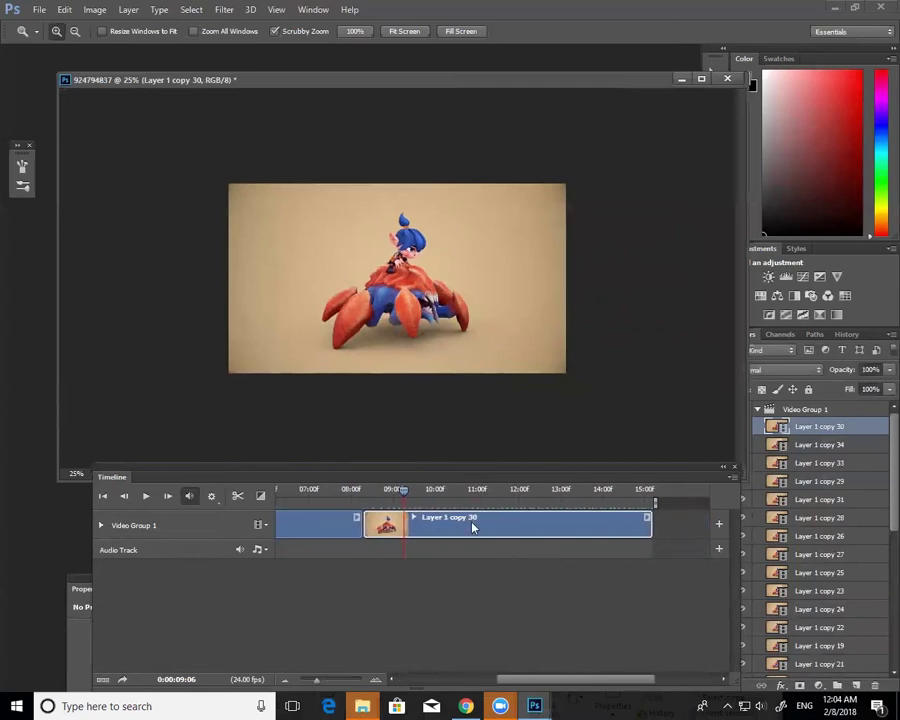
key(ctrl+alt+j)
click(572, 222)
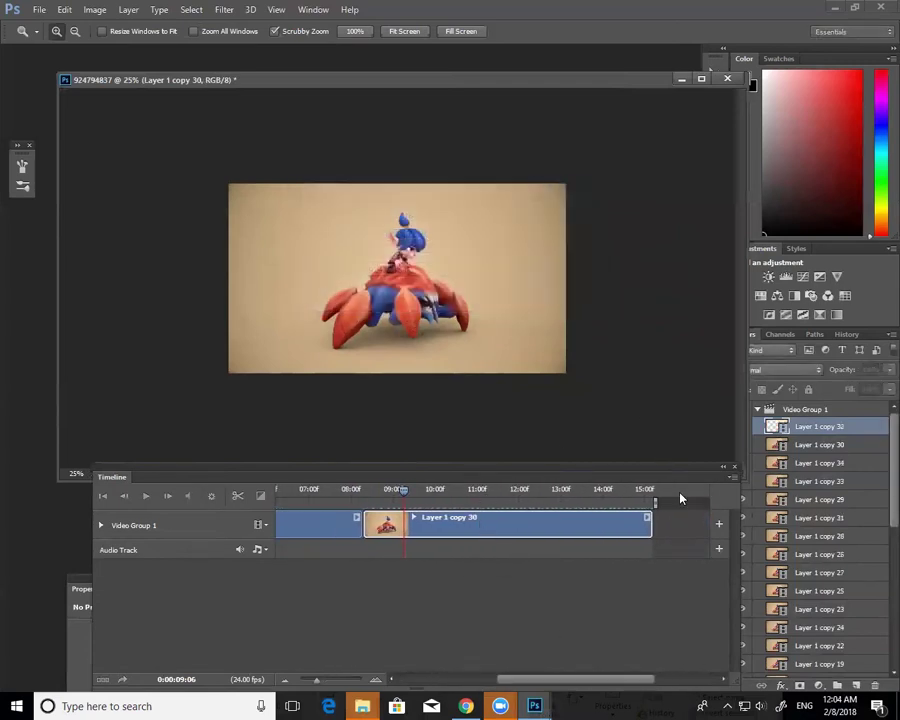
drag(675, 489, 543, 527)
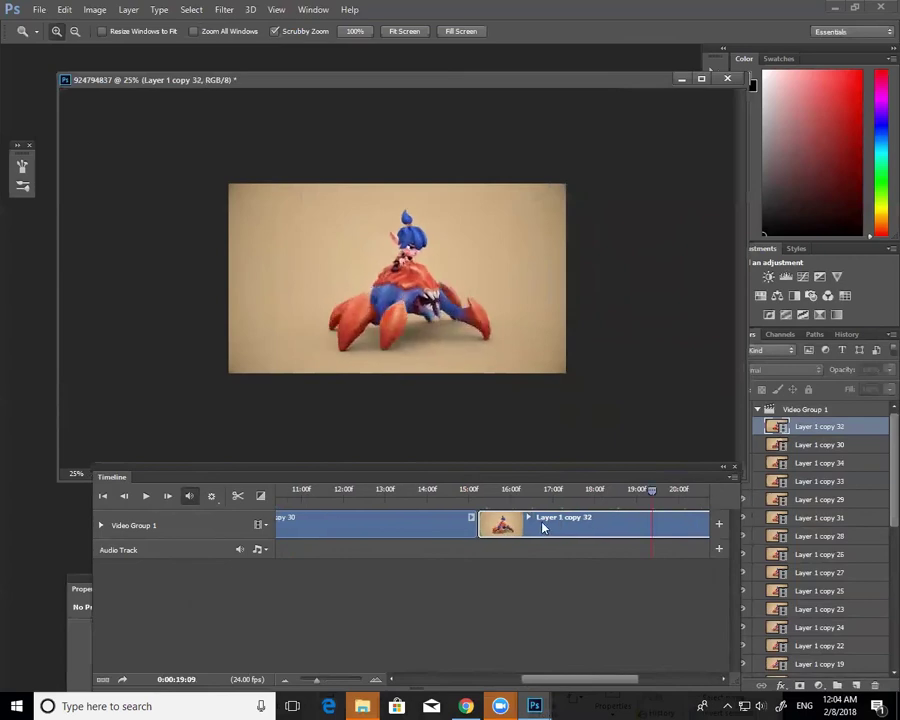
Try to set a value of 80 in the Layer 1 copy 32 clip's duration and speed settings.
right_click(557, 519)
click(617, 485)
text(80)
key(Return)
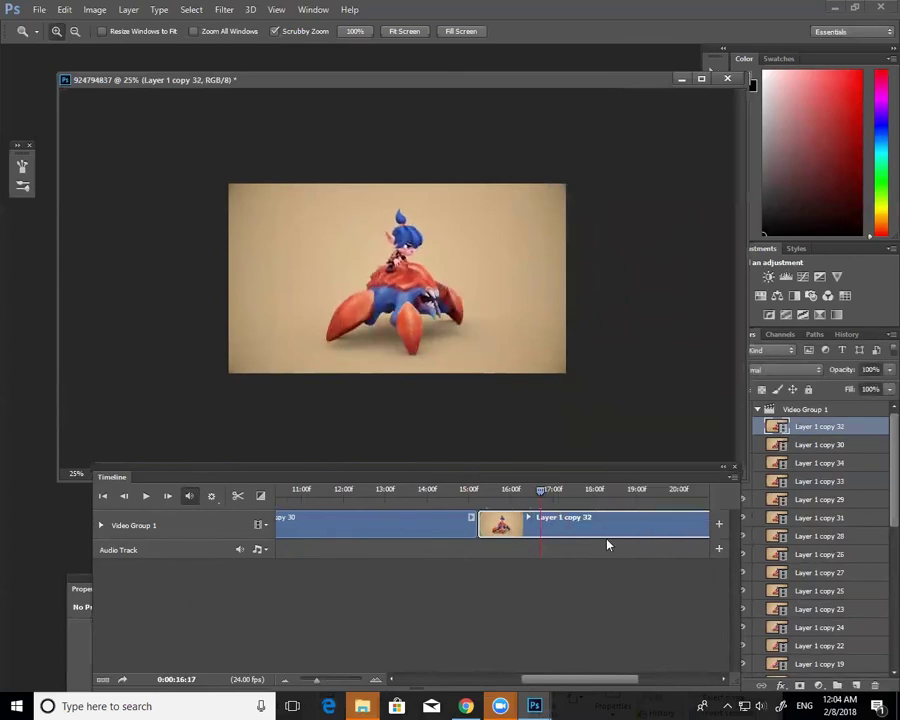
Play the Layer 1 copy 32 clip from just before its start through to its end.
drag(551, 673, 536, 683)
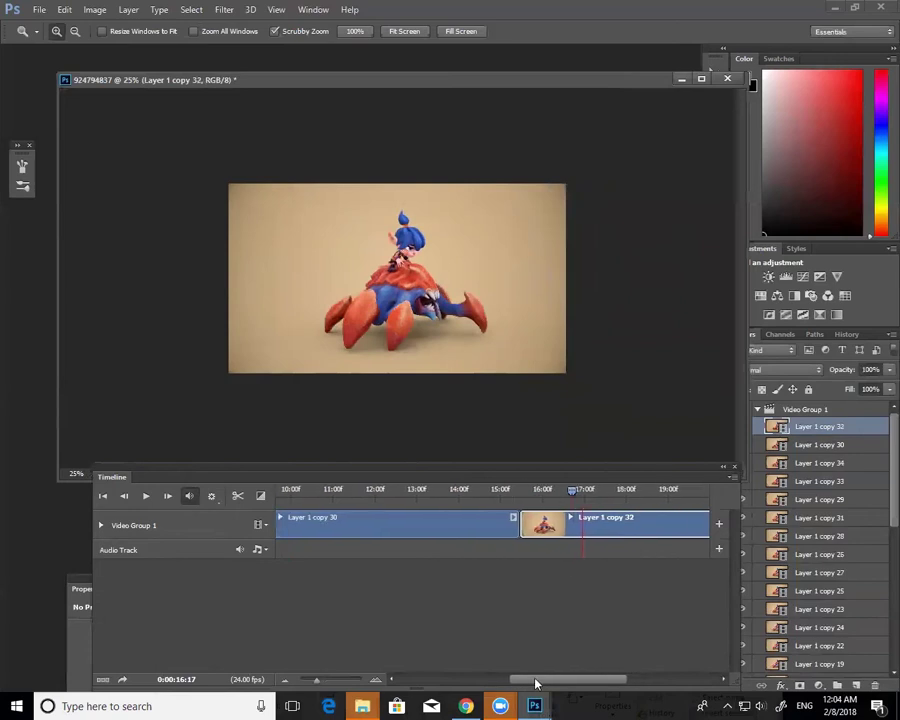
click(507, 489)
drag(505, 497, 505, 502)
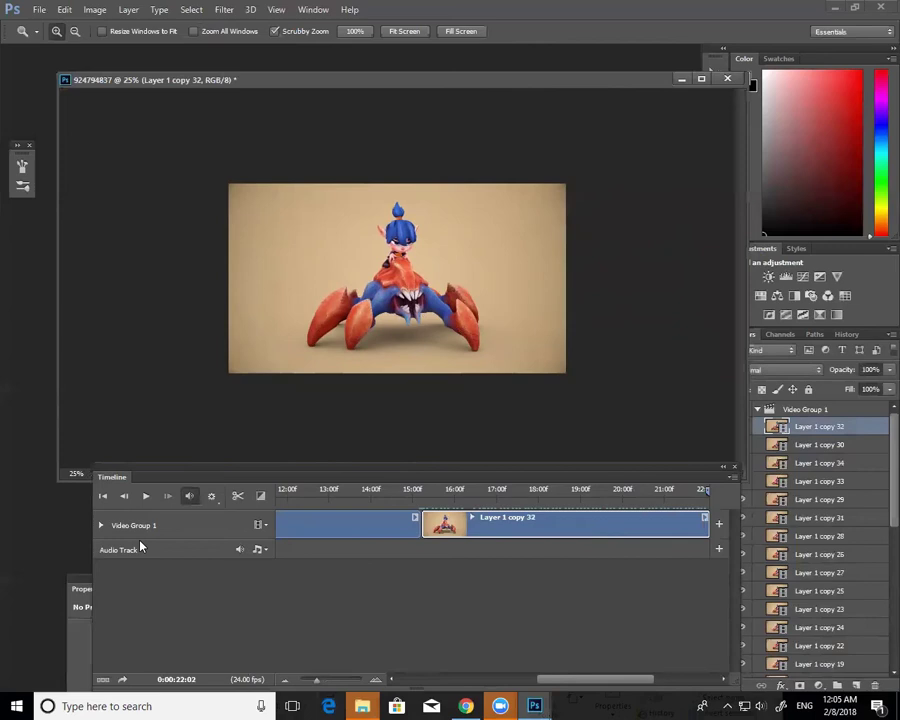
Play the retimed clips from the first frame and stop to inspect frame 01:07.
drag(561, 680, 390, 681)
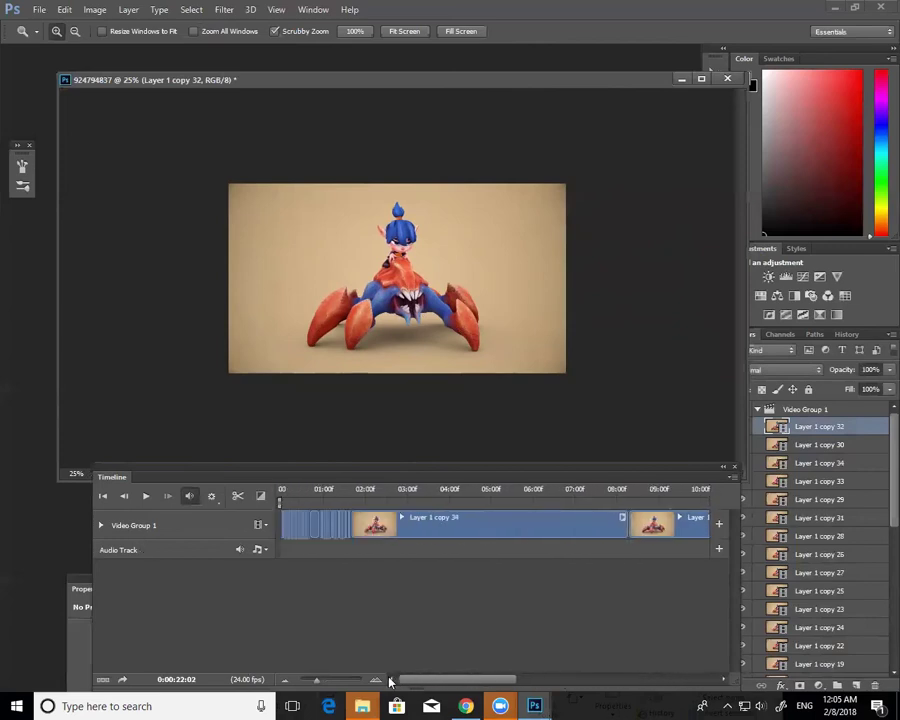
click(280, 500)
click(145, 496)
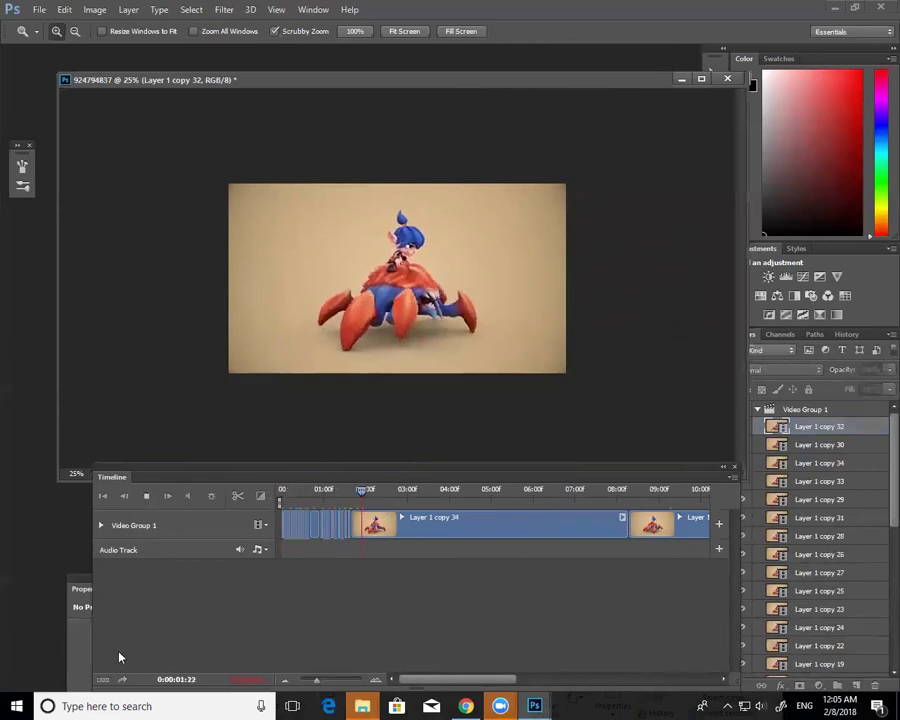
click(335, 490)
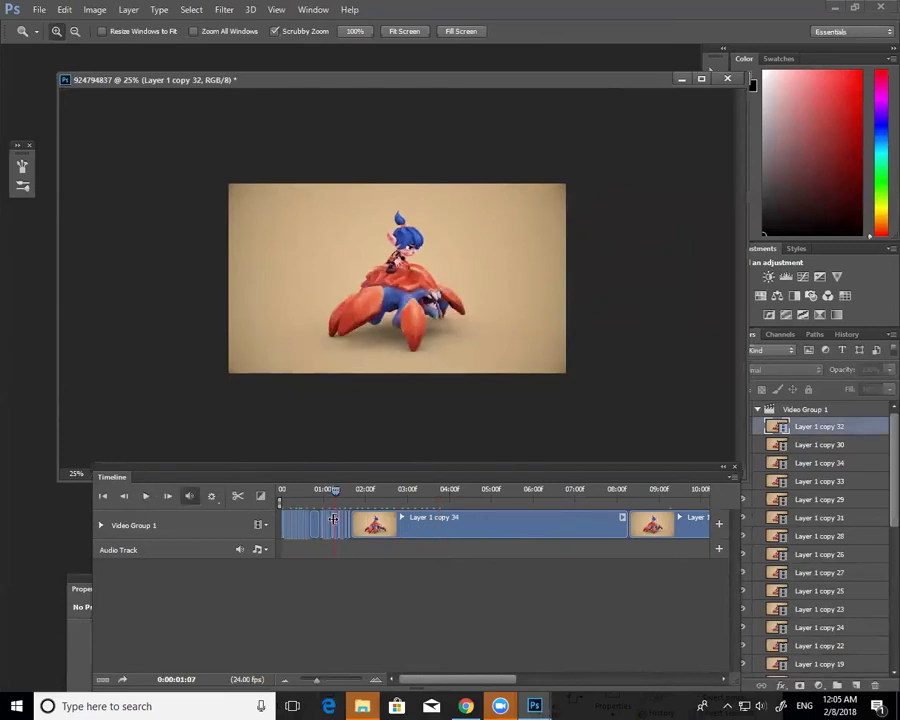
Return the playhead to the first frame and delete the Layer 1 copy 34 clip.
drag(334, 497, 277, 500)
click(459, 527)
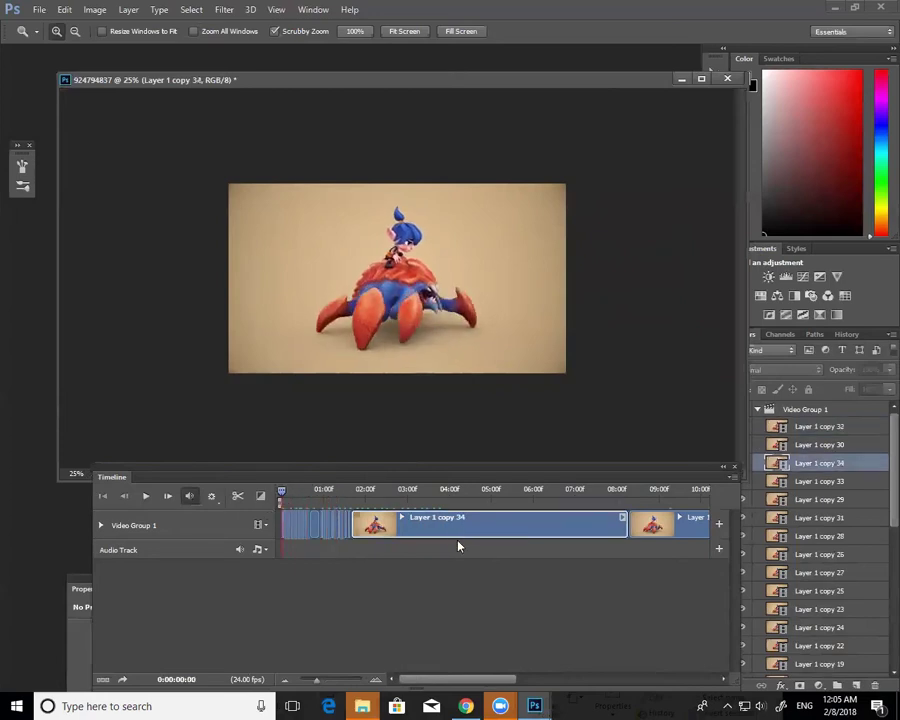
key(Delete)
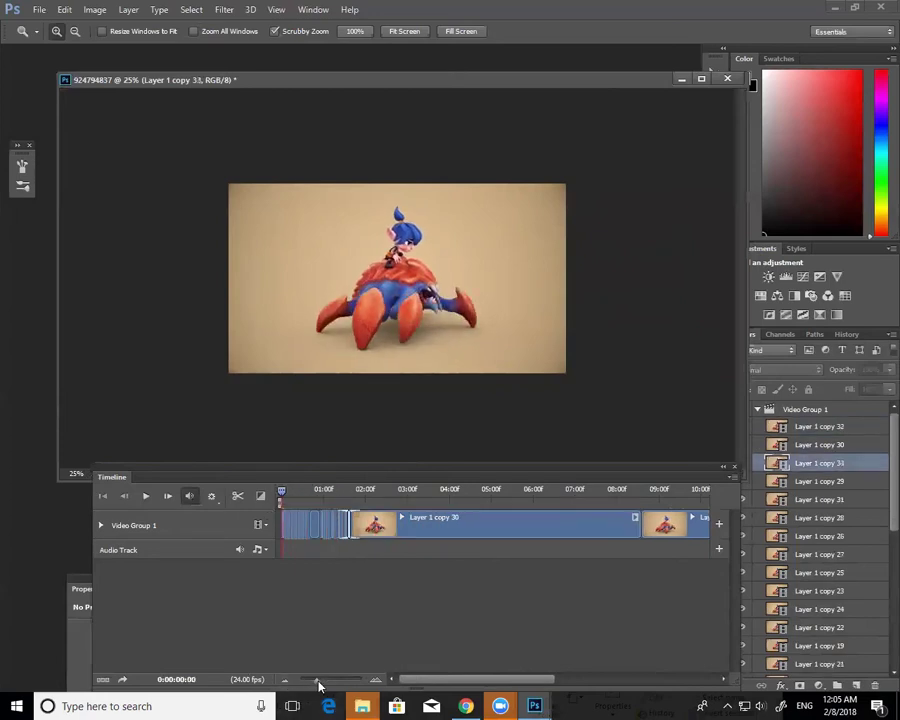
Duplicate all the short clips from the first one through Layer 1 copy 33.
drag(318, 681, 330, 682)
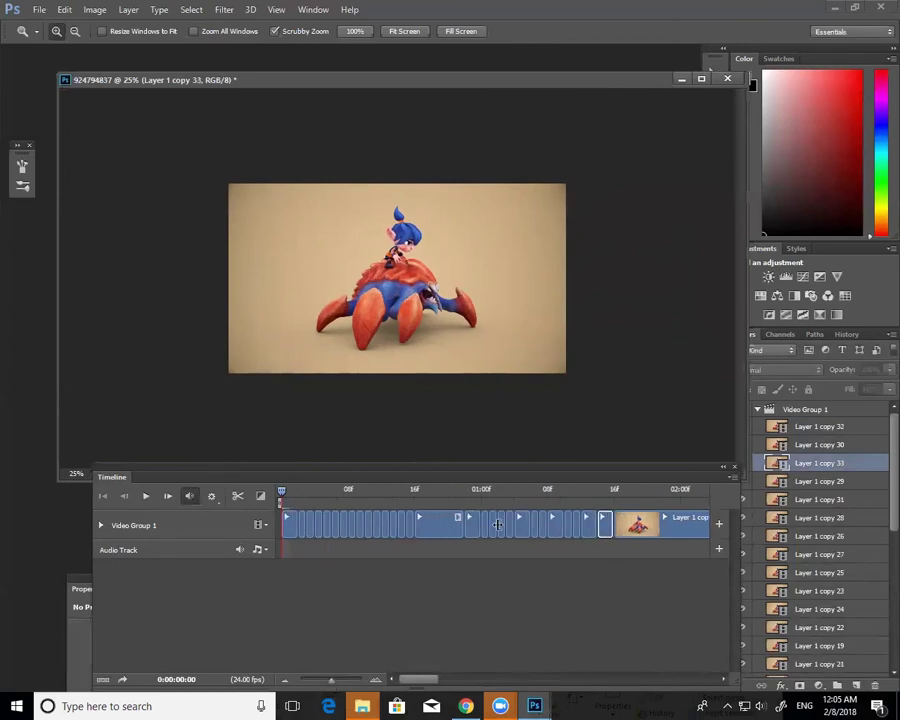
shift+click(289, 537)
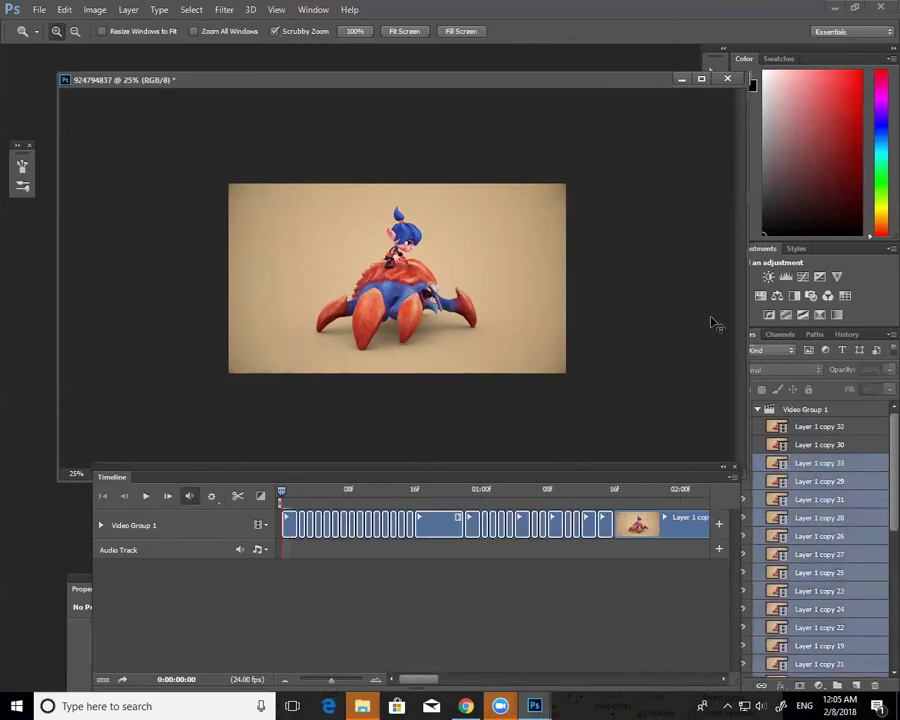
key(alt+l)
key(d)
click(588, 216)
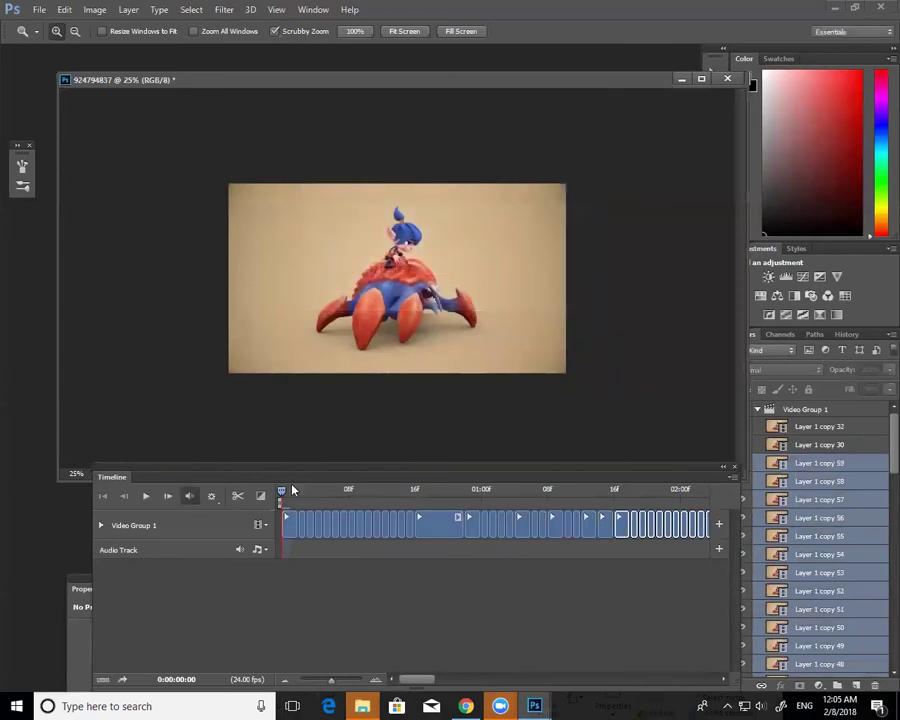
Play the duplicated retimed section from the first frame with the whole timeline in view, and stop playback.
click(148, 496)
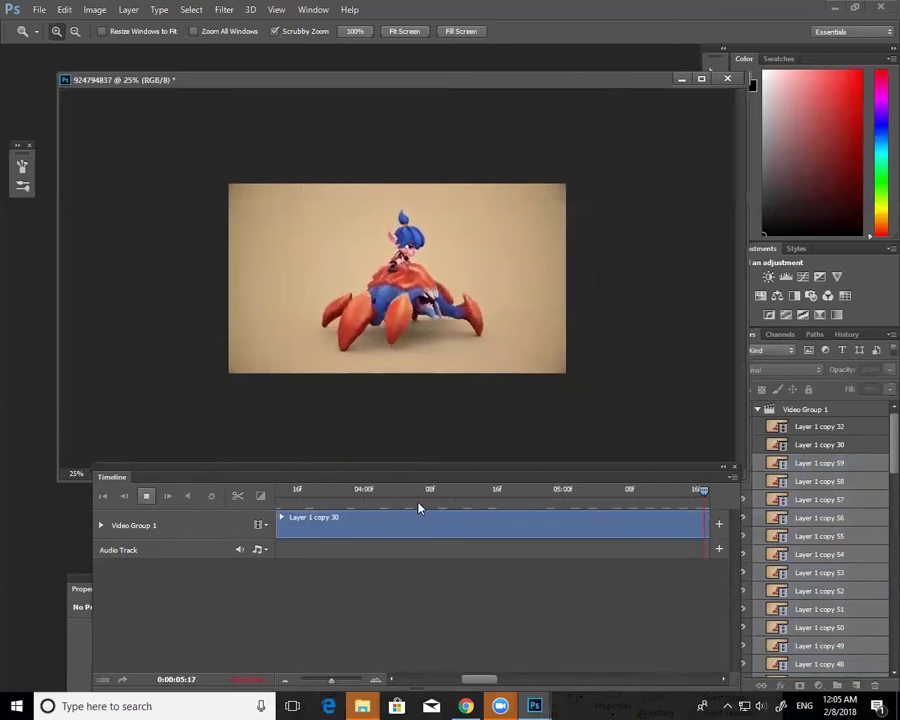
drag(333, 681, 313, 684)
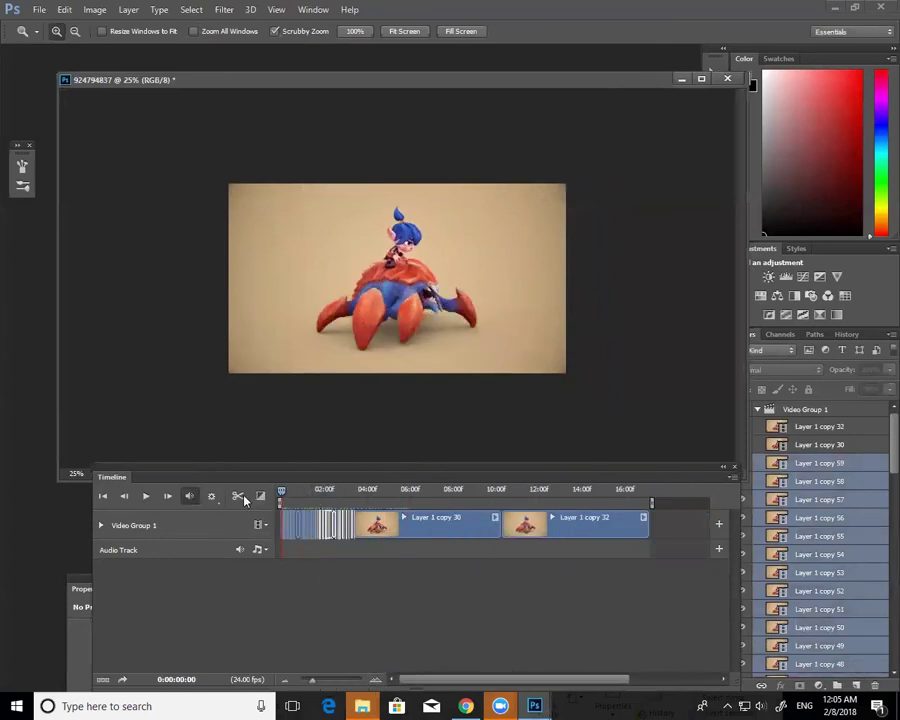
click(102, 495)
click(143, 496)
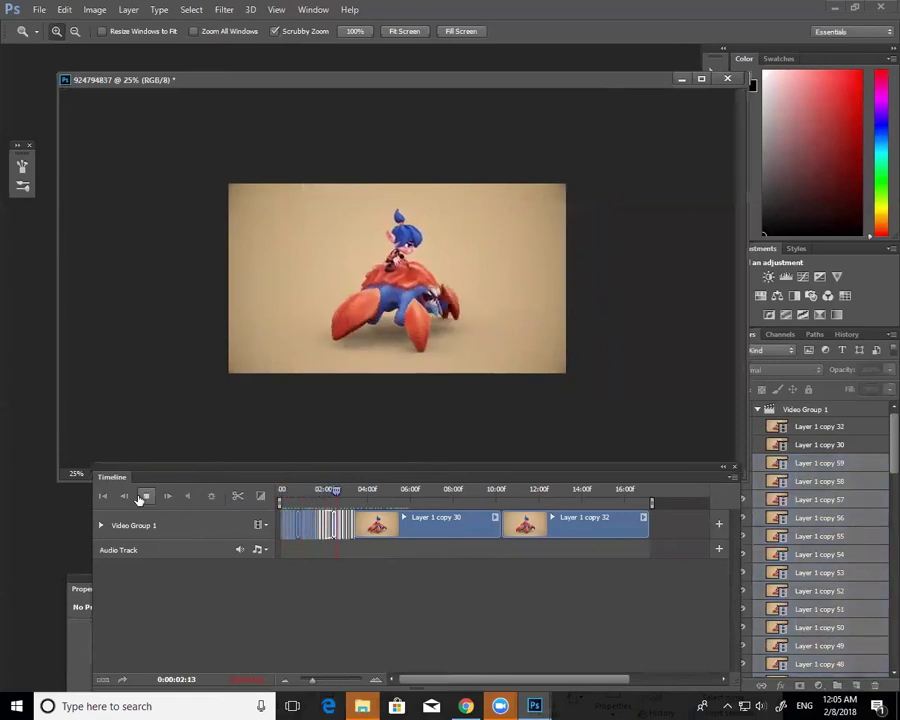
click(143, 496)
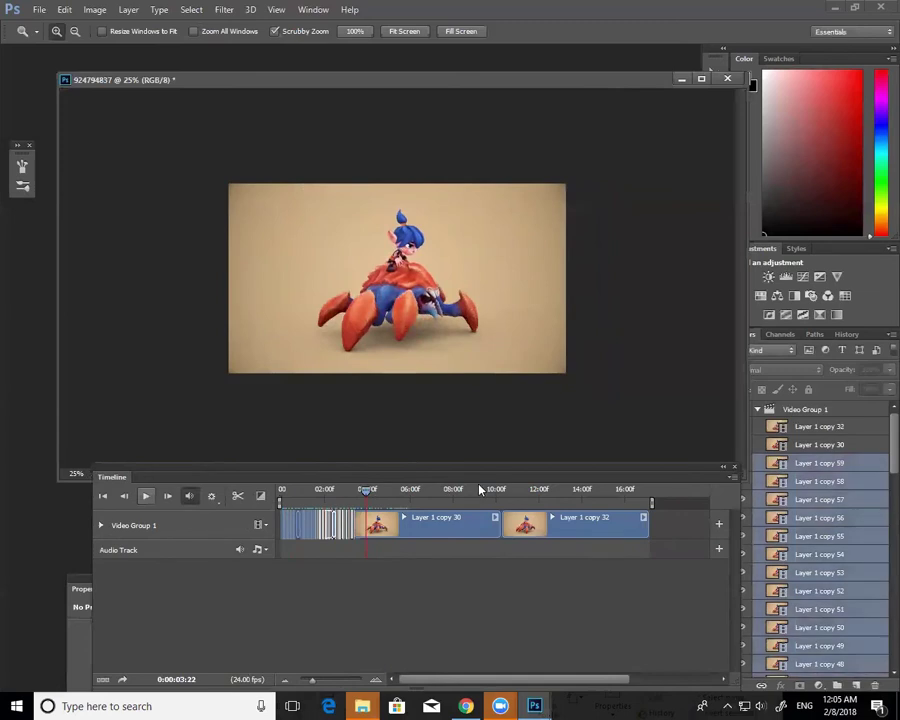
Play the Layer 1 copy 32 clip from 10:08 for comparison and stop playback.
click(503, 491)
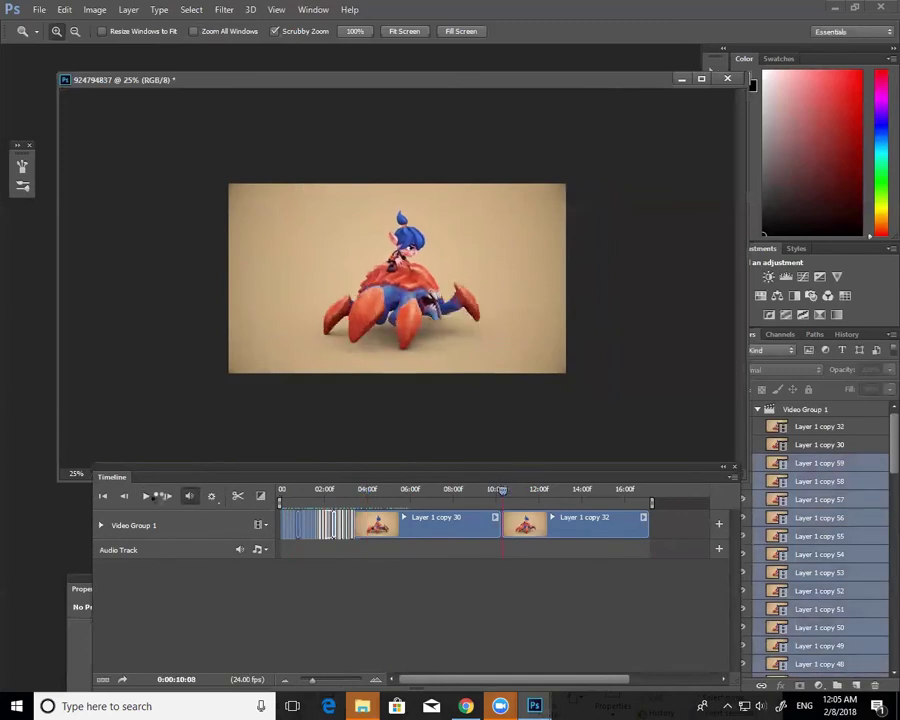
click(145, 496)
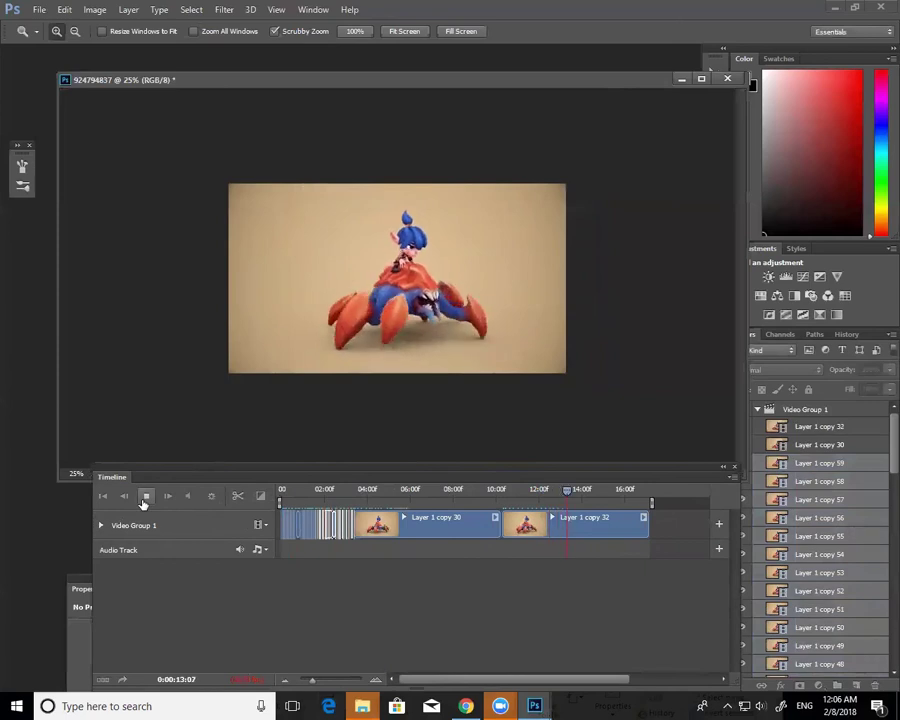
click(143, 500)
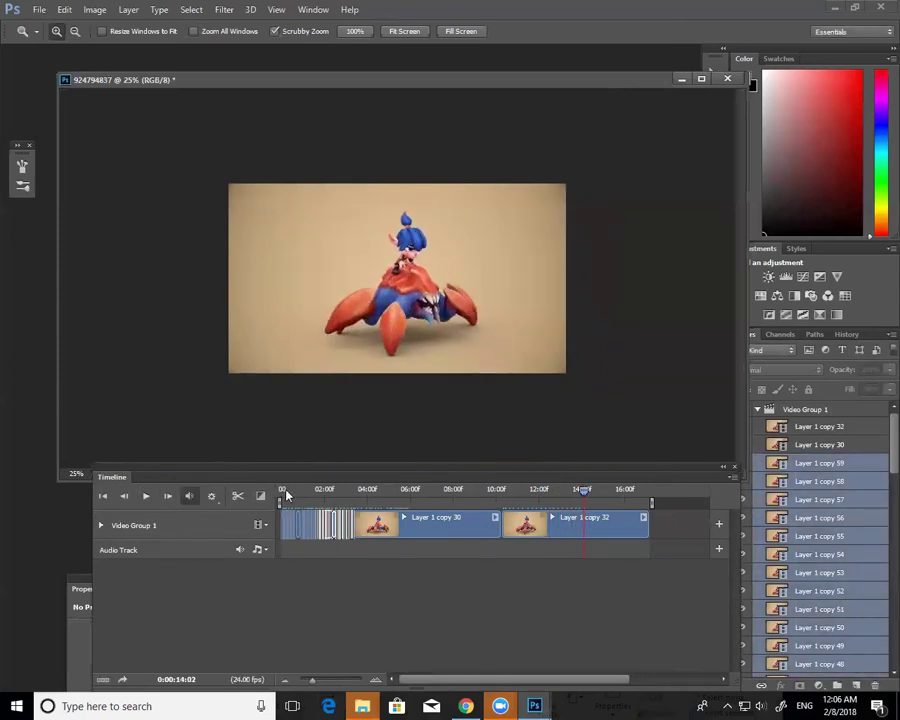
Scrub through the Layer 1 copy 30 and Layer 1 copy 32 clips to examine the crab's leg poses.
drag(410, 503, 365, 523)
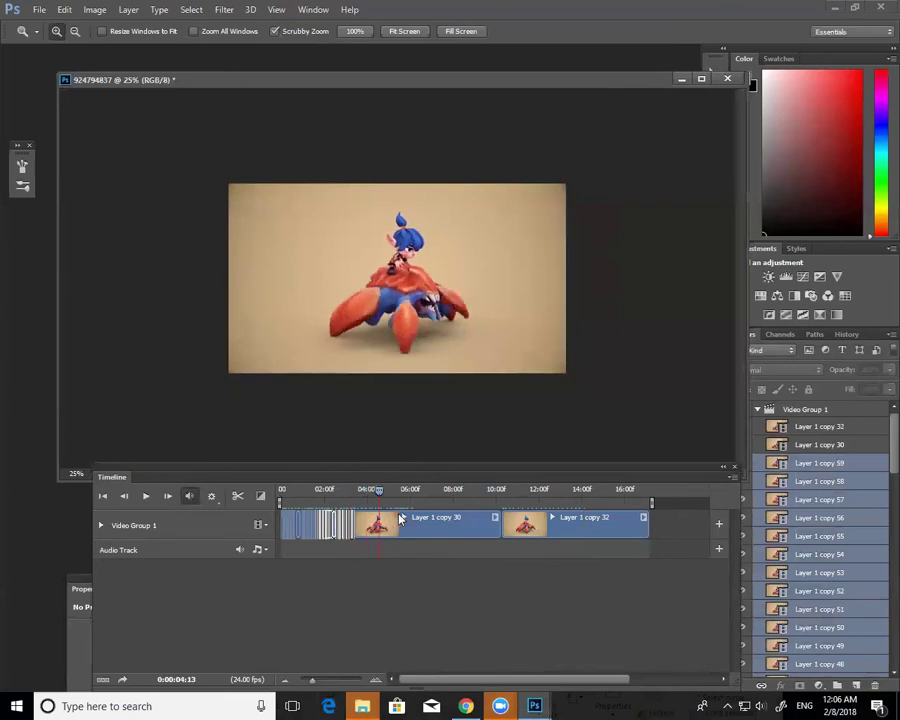
drag(420, 515, 367, 518)
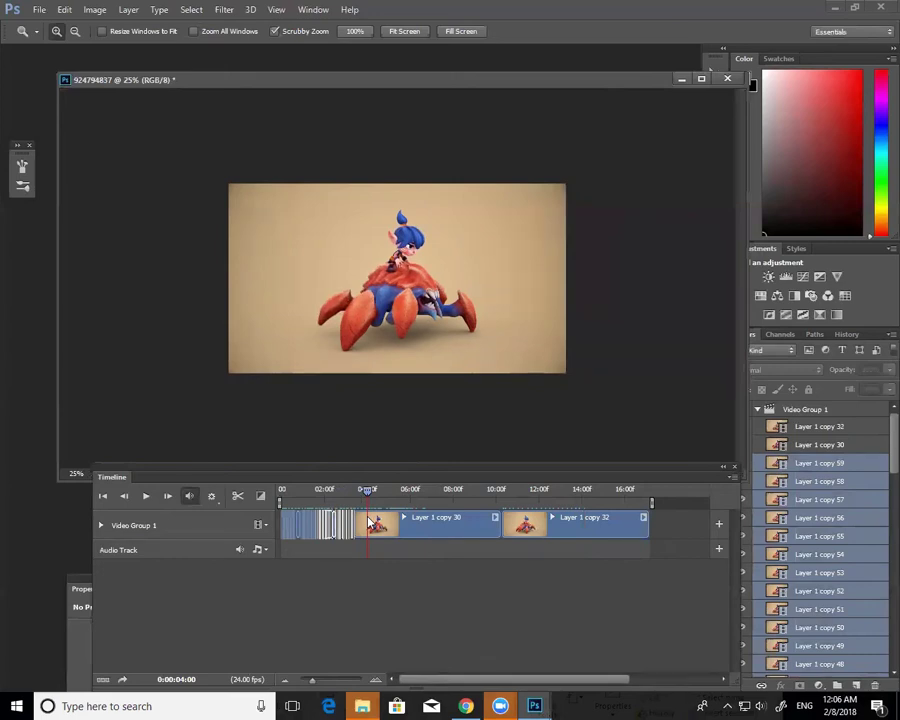
drag(366, 496, 384, 492)
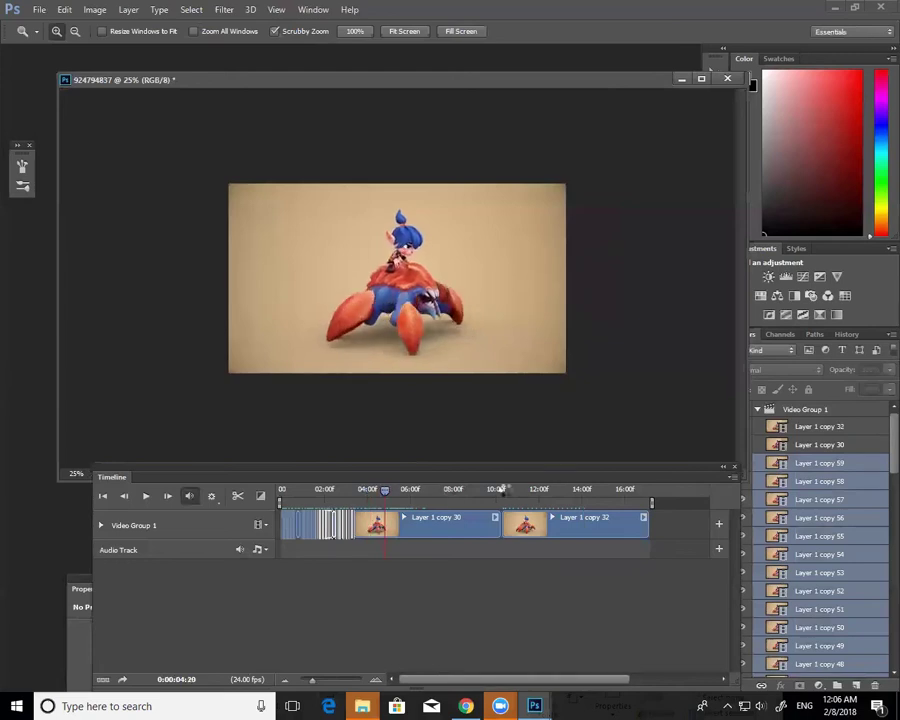
drag(518, 495, 582, 498)
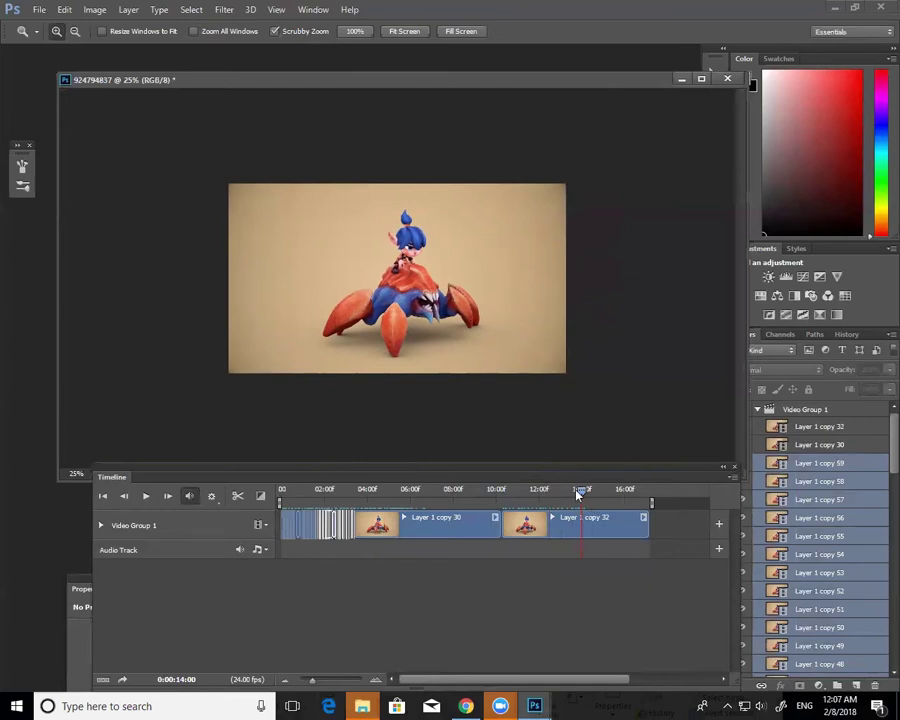
drag(577, 494, 552, 496)
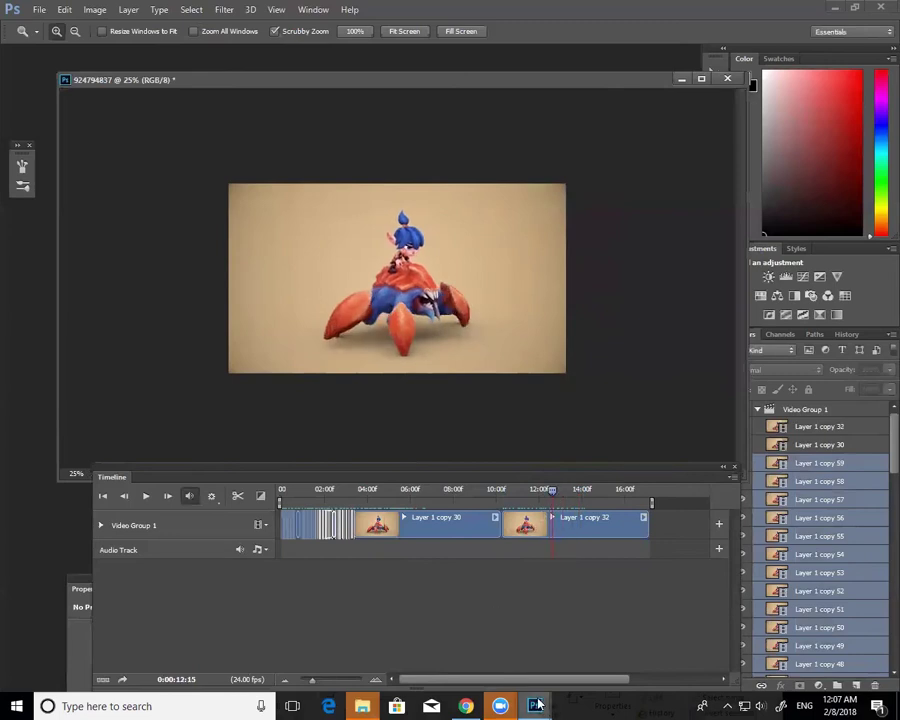
Switch to Adobe Flash Professional CC 2014 by launching it.
click(16, 705)
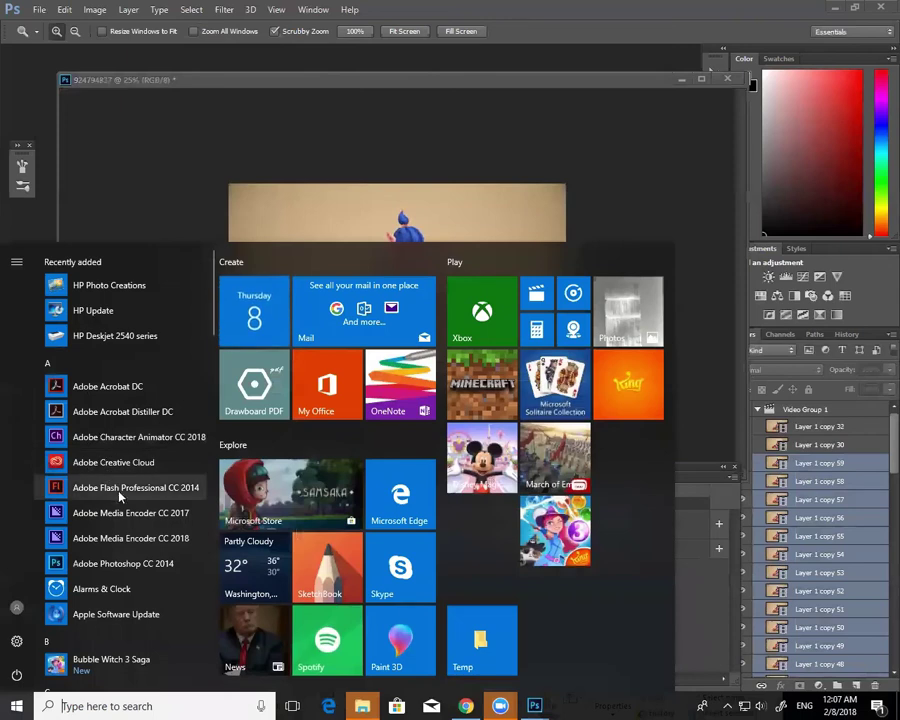
click(121, 489)
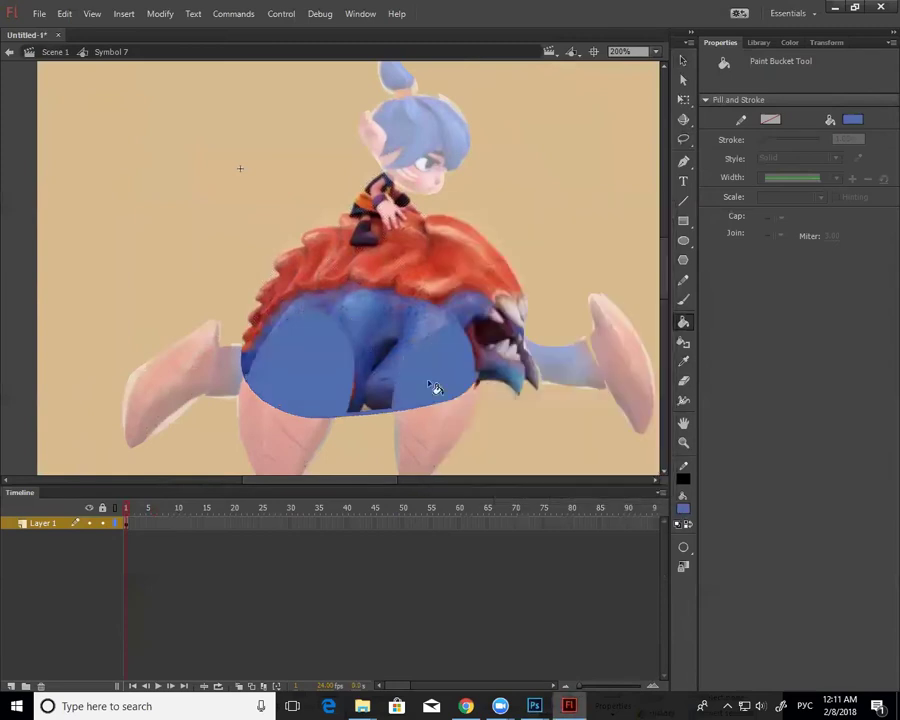
Move the Symbol 7 body layer down the layer stack to the Symbol 1 layer in Scene 1.
key(b)
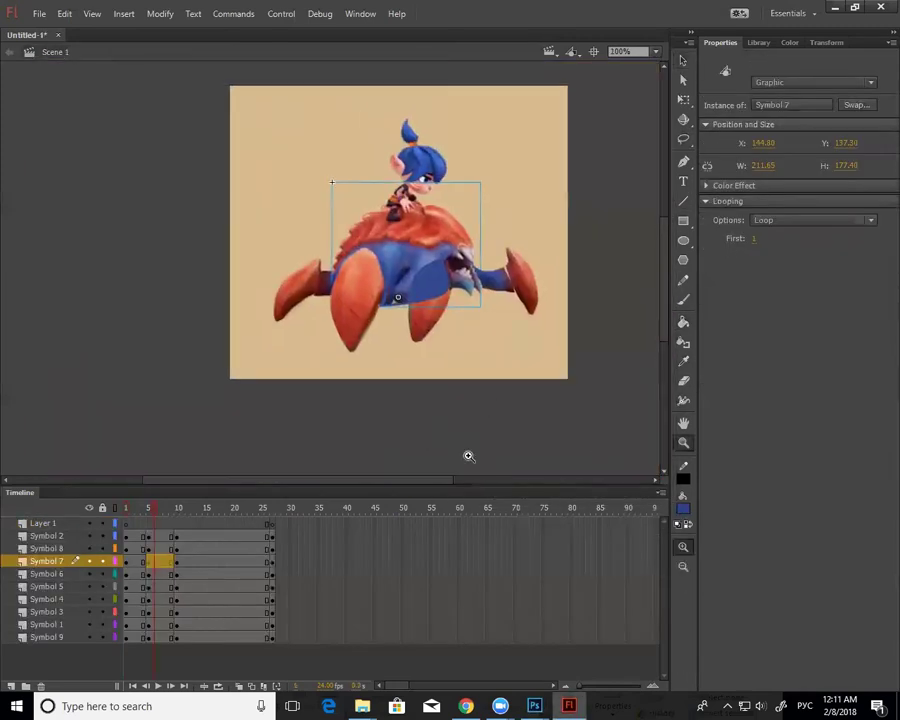
drag(45, 561, 54, 624)
Open Symbol 8, the blue arm between the crab's mouth and its outer claw, for editing in place.
key(v)
click(508, 293)
double_click(508, 293)
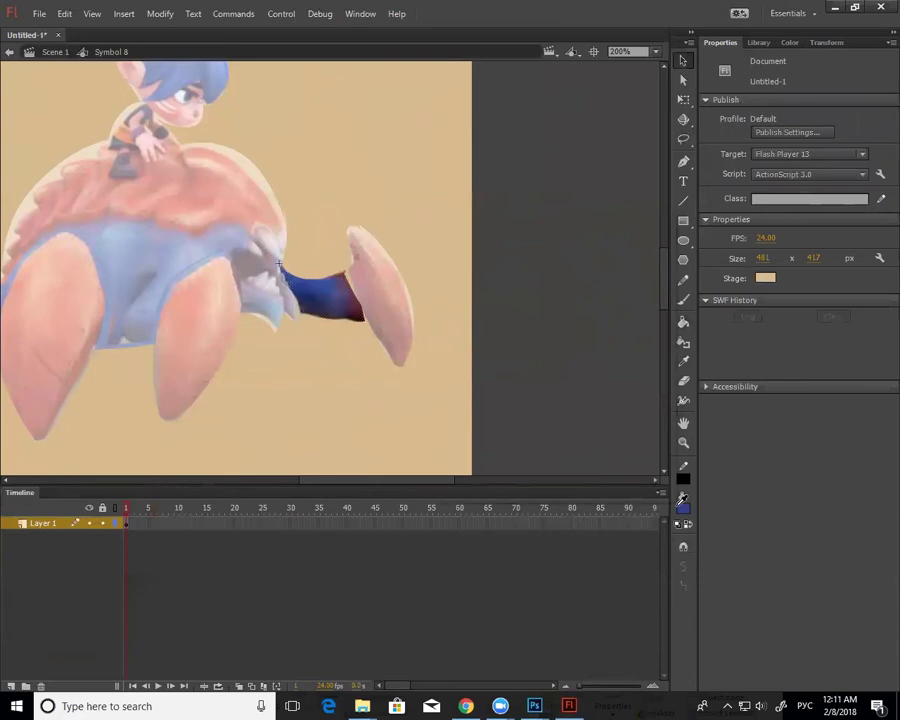
Extend Symbol 8's arm with brushed shapes at both ends, filled dark red at the claw end and blue at the body end.
key(b)
key(k)
click(310, 292)
key(b)
drag(279, 266, 298, 310)
key(k)
click(285, 290)
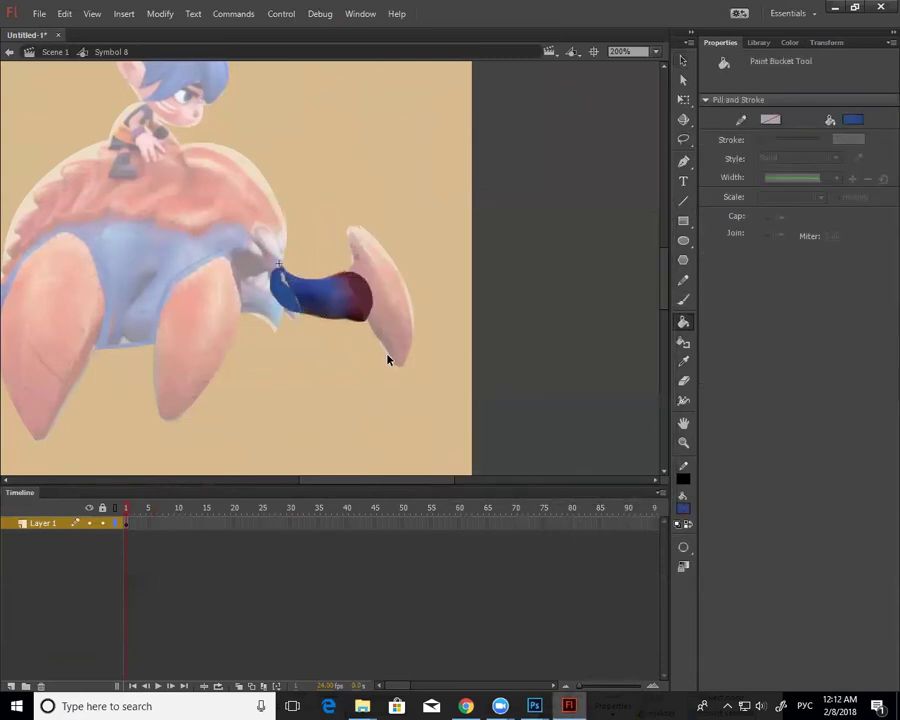
Return to Scene 1 and move the Symbol 9 layer to the bottom of the layer stack.
key(v)
double_click(329, 348)
mouse_move(46, 548)
mouse_down()
mouse_move(73, 607)
mouse_move(70, 629)
mouse_up()
key(z)
alt+click(275, 318)
drag(380, 405, 504, 448)
Create classic tweens between the keyframes of all the symbol layers.
drag(154, 514, 158, 566)
right_click(158, 566)
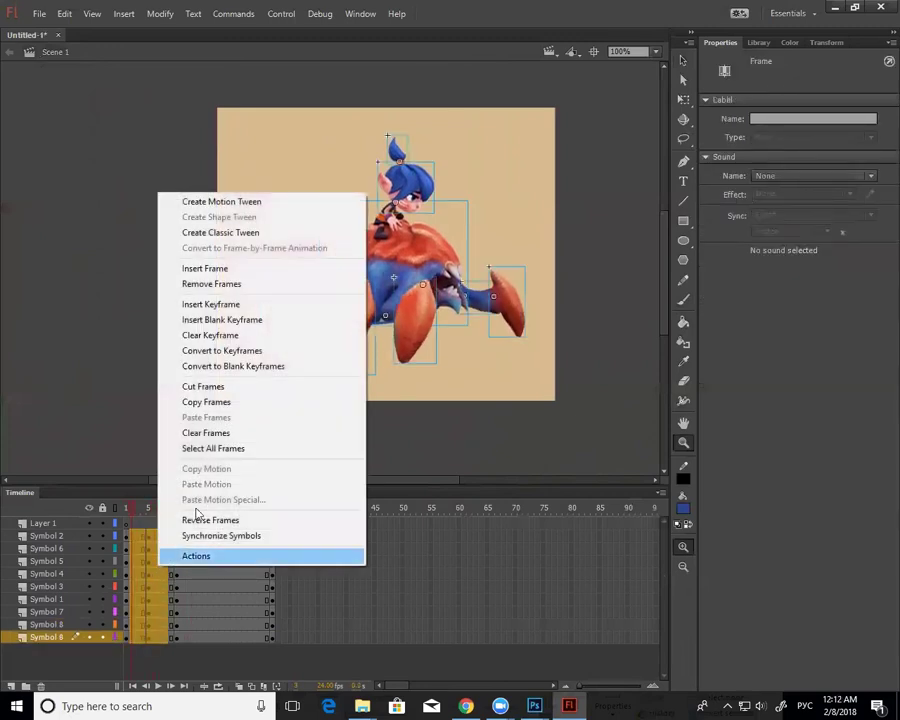
click(250, 233)
Review the motion and remove all timeline frames after frame 10 on every layer.
drag(127, 510, 273, 518)
drag(184, 524, 394, 700)
key(shift+F5)
Set the symbol layers' tween ease to 100 out for frames 5–10 and -100 in for frames 1–5.
drag(176, 508, 172, 637)
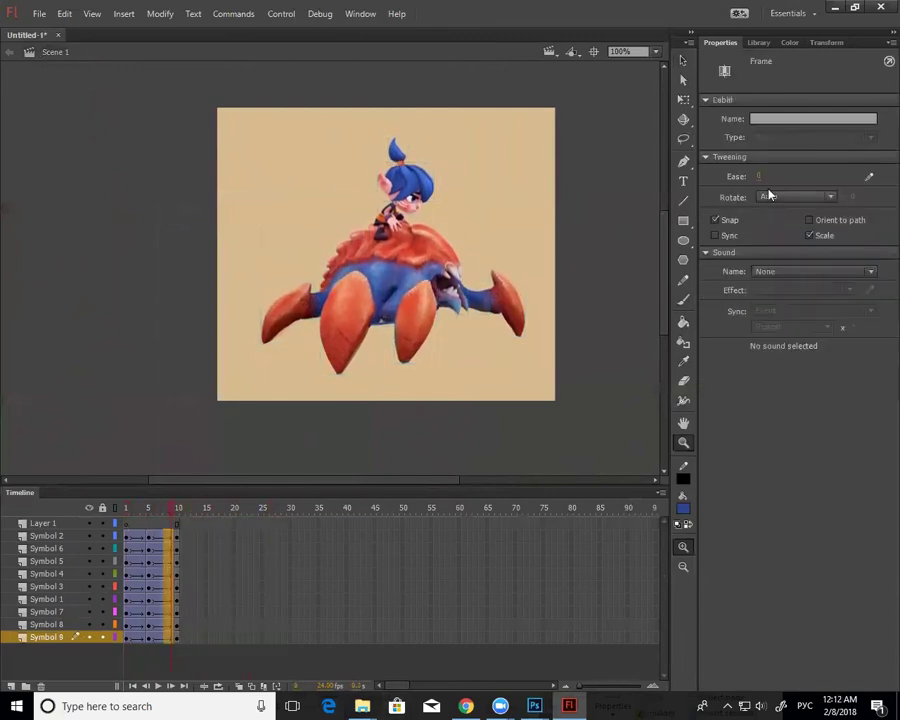
drag(756, 176, 858, 176)
drag(137, 530, 139, 645)
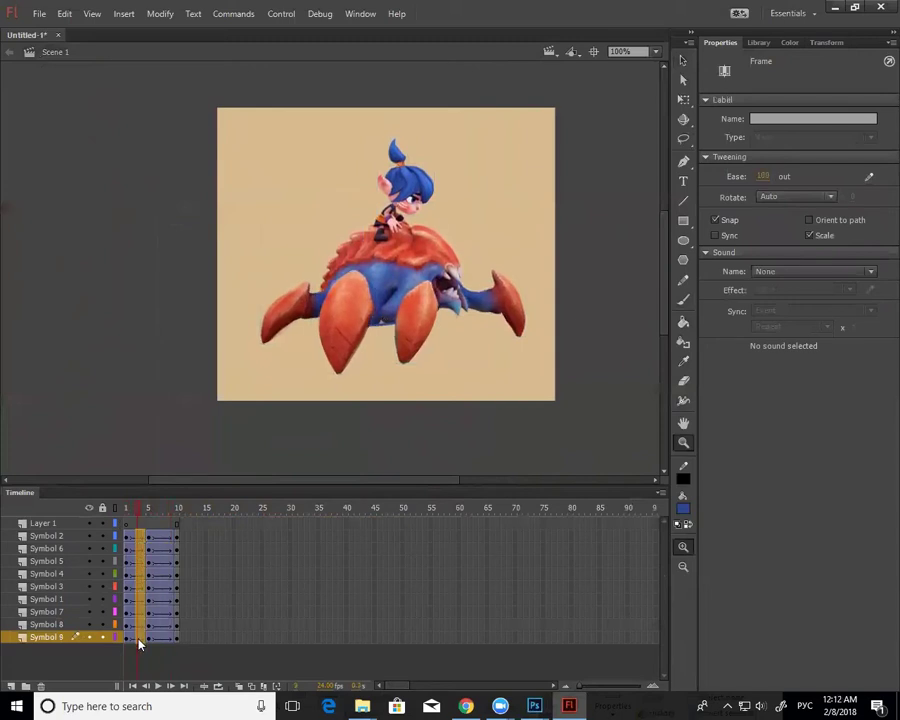
drag(620, 232, 439, 165)
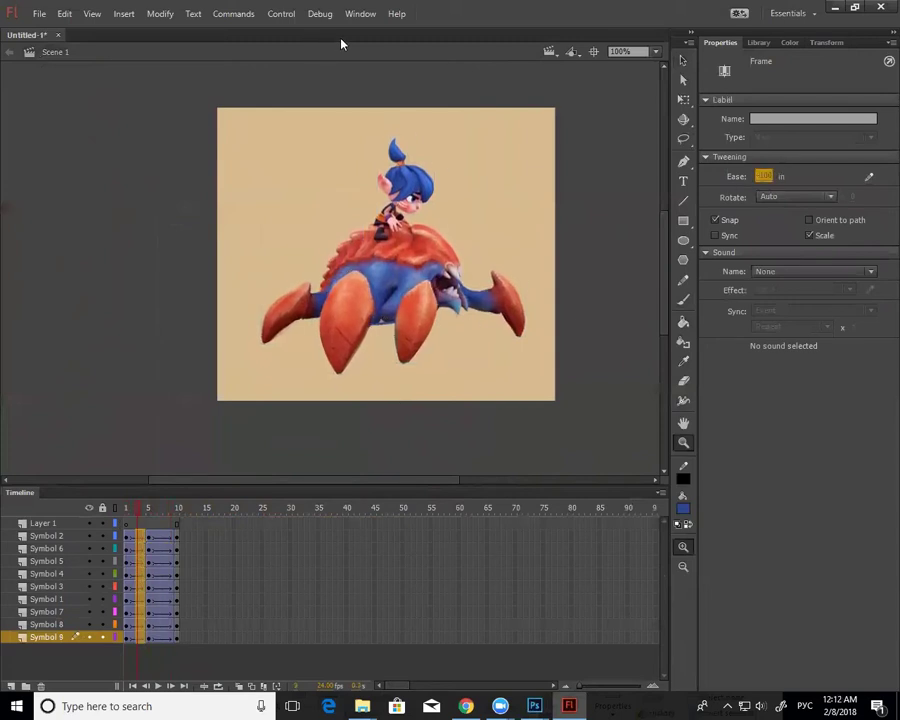
Enable Loop Playback and review the bobbing cycle.
click(360, 14)
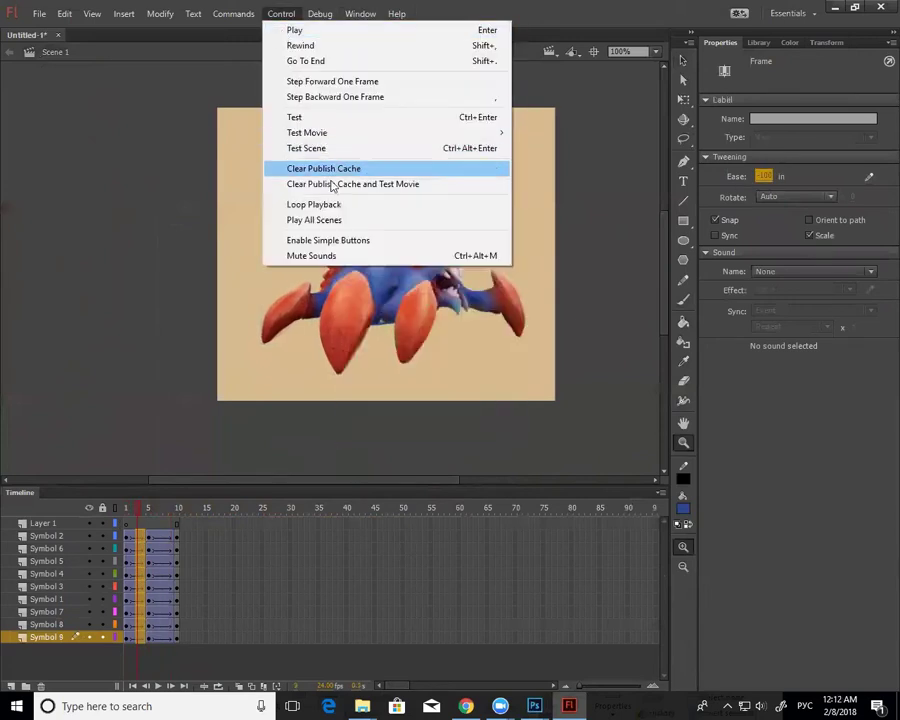
click(330, 204)
drag(138, 512, 117, 520)
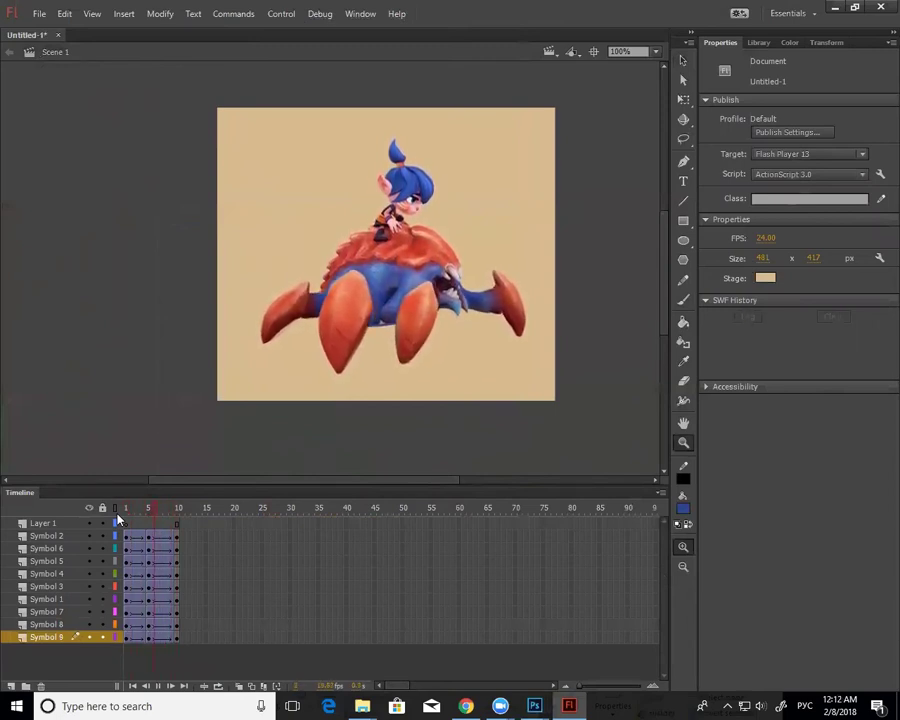
Duplicate the frame 1–10 cycle of all symbol layers to start at frame 18, and move the copy's middle keyframes to frame 25.
drag(176, 538, 126, 636)
key(v)
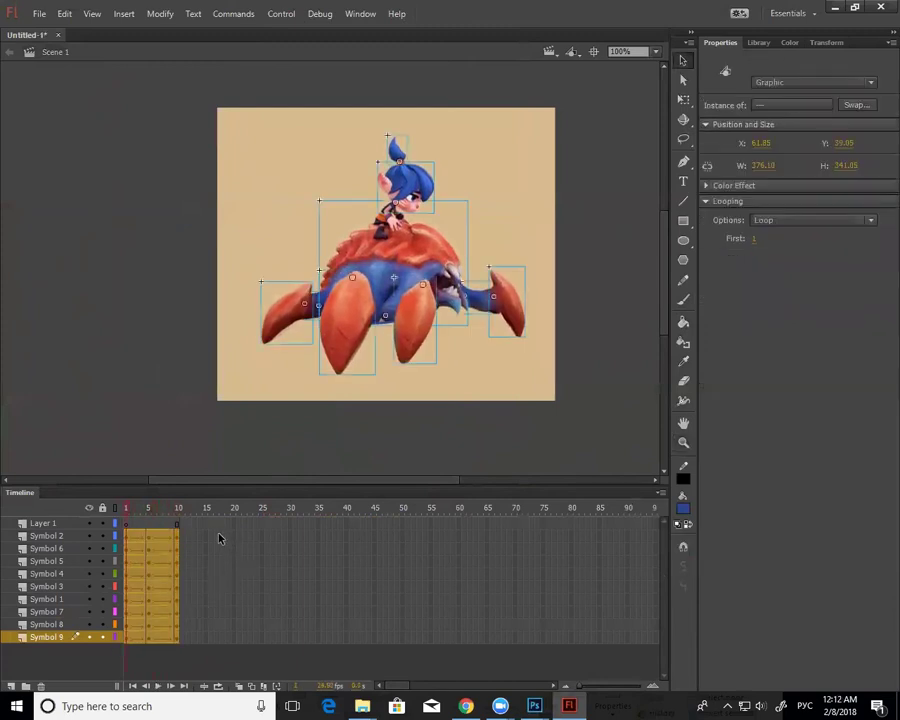
drag(148, 573, 243, 573)
click(227, 509)
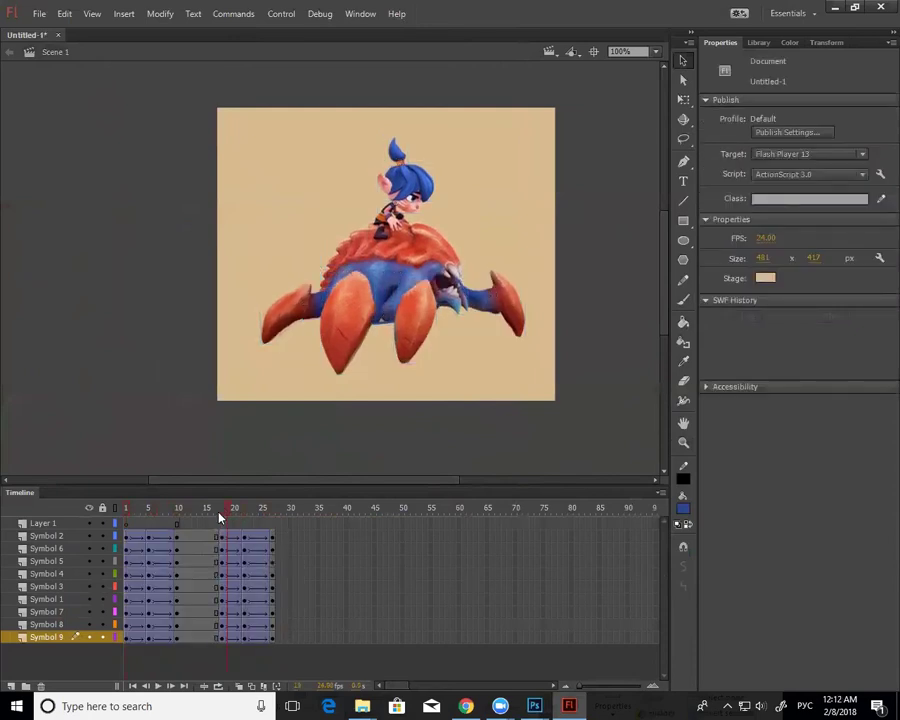
drag(226, 512, 245, 635)
drag(246, 635, 261, 636)
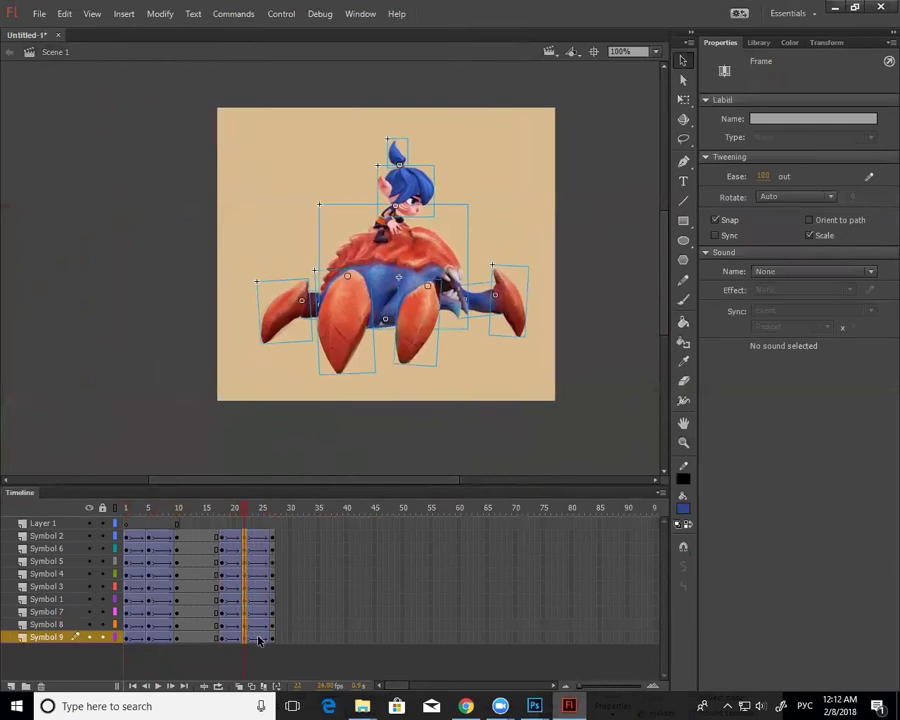
Ease out the tweens in frames 18–25, set the ease to -100 for frames 25–27, and play the second cycle.
drag(258, 513, 245, 636)
drag(826, 172, 879, 178)
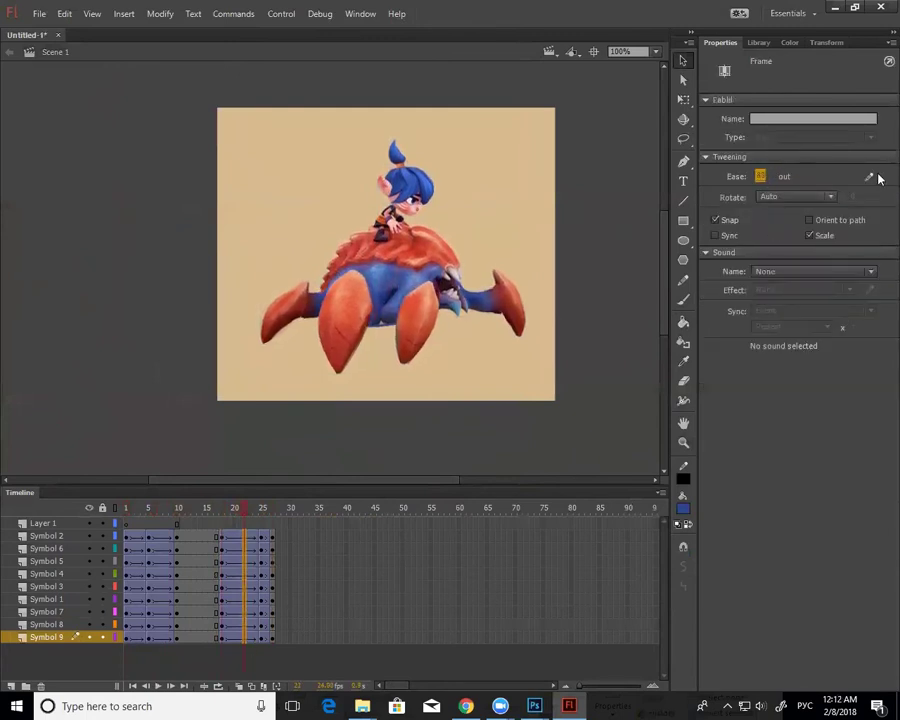
drag(266, 537, 276, 634)
drag(305, 446, 305, 446)
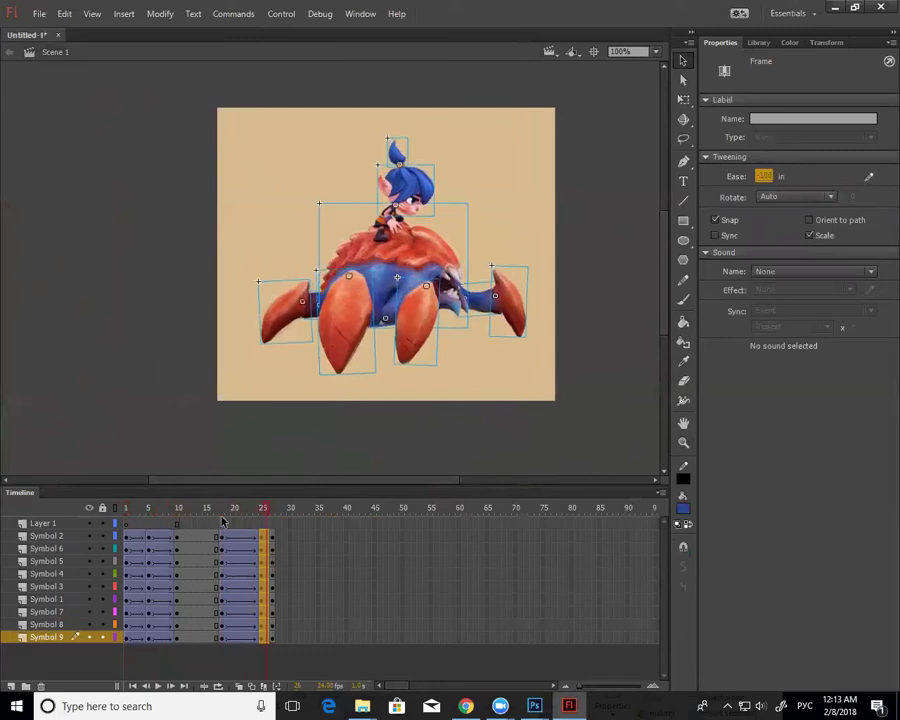
click(221, 508)
key(Return)
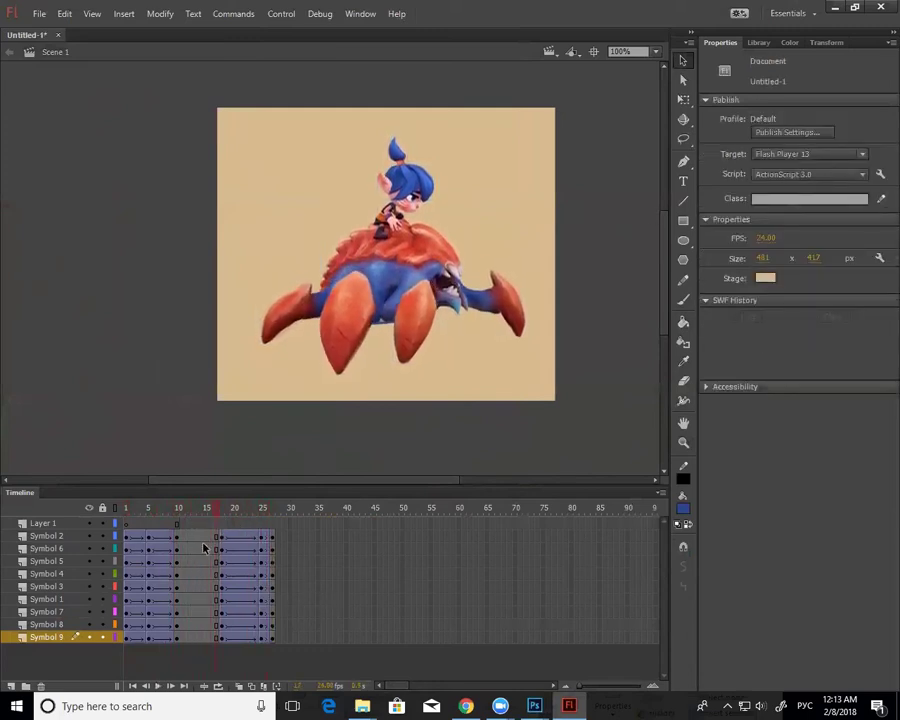
Lengthen the static hold between the two cycles on all layers so the second cycle starts at frame 38.
drag(186, 527, 210, 654)
key(F5)
key(F5)
key(F5)
key(F5)
key(F5)
key(F5)
key(F5)
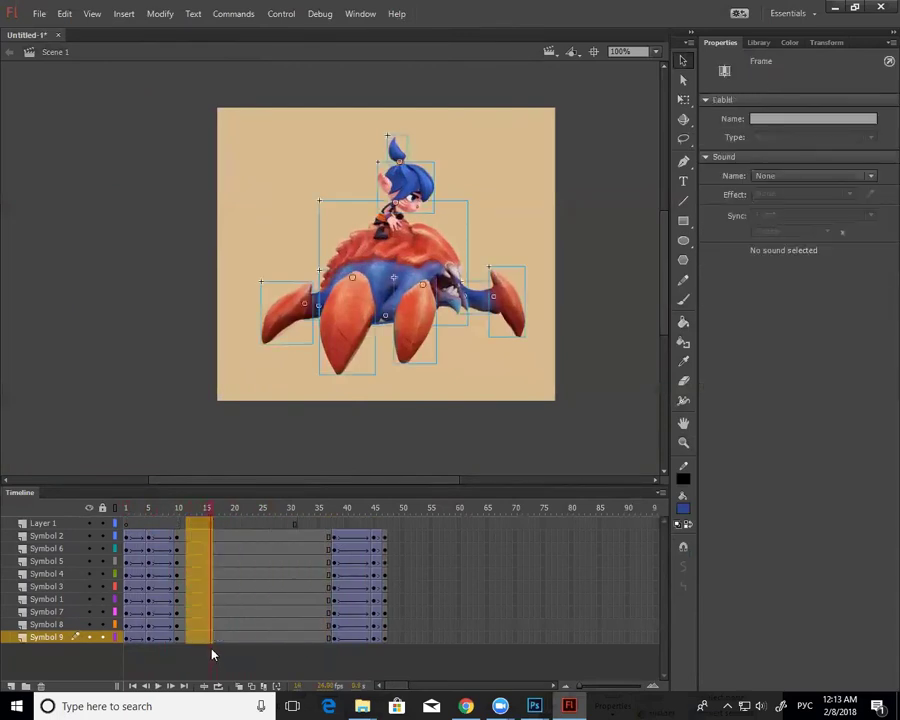
Repeat the first cycle up to frame 37 and the second cycle from frame 75 up to frame 111 on all symbol layers.
drag(175, 540, 243, 610)
drag(243, 611, 300, 606)
drag(346, 523, 593, 640)
drag(560, 570, 604, 606)
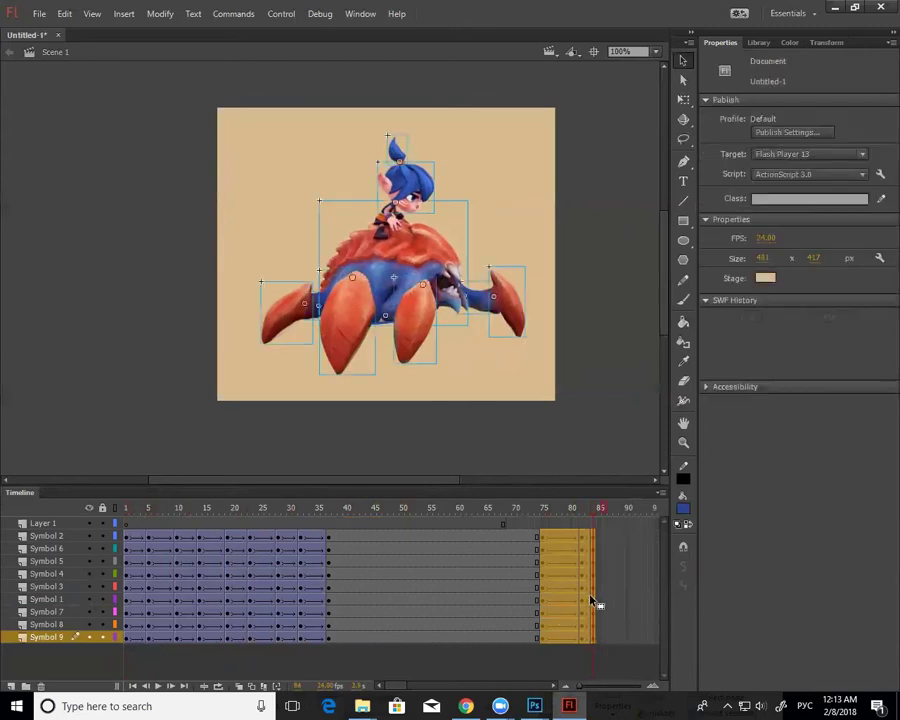
drag(603, 555, 540, 558)
Play the repeated second cycle from about frame 75 and scrub through its frames to compare the timing.
drag(522, 510, 545, 550)
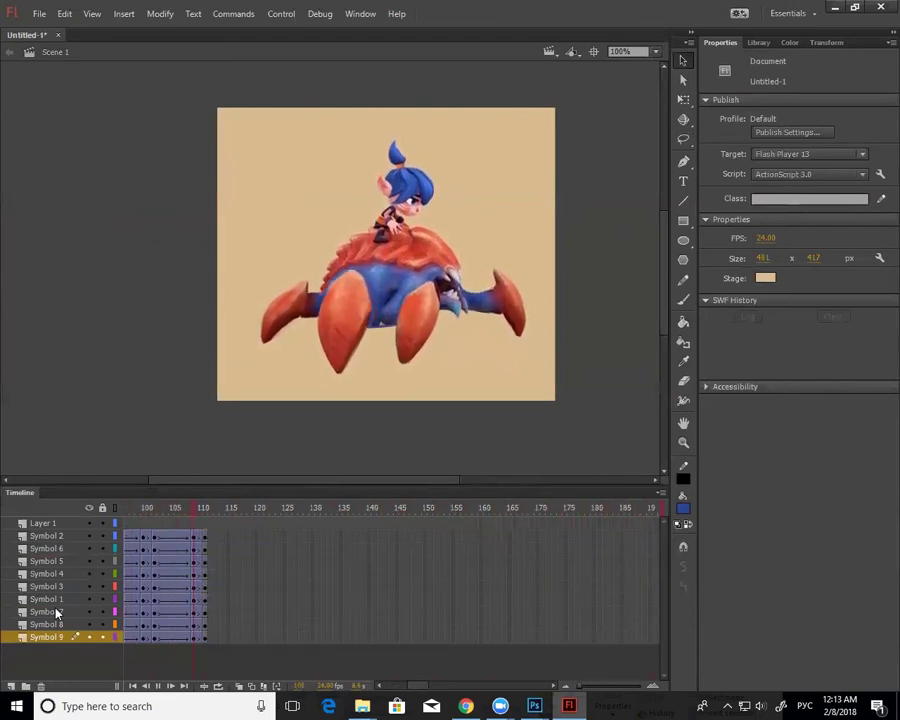
key(Return)
drag(545, 510, 587, 520)
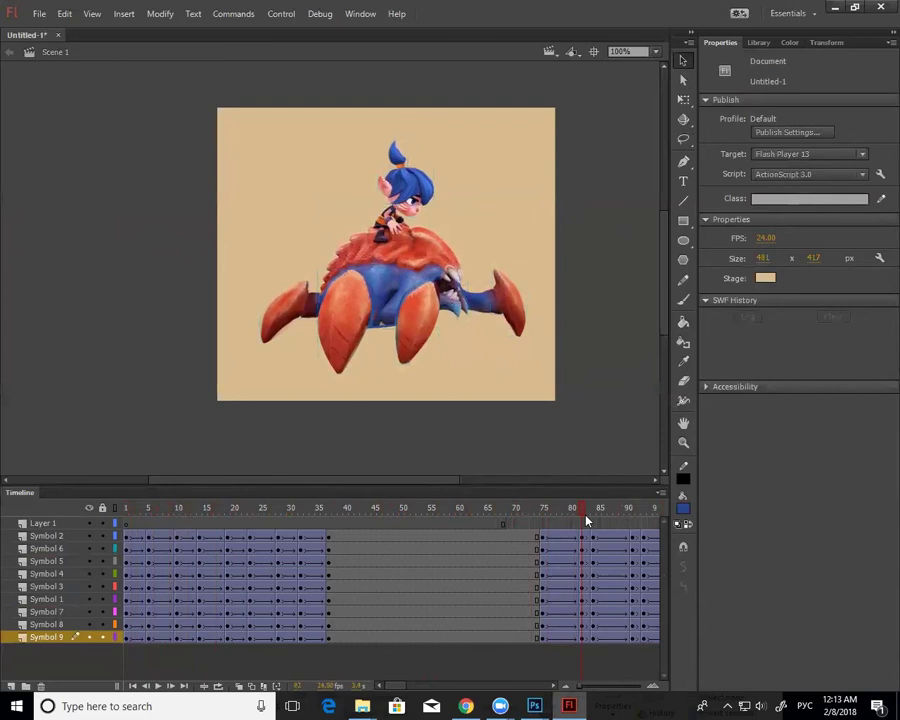
Switch to Chrome and search for "штангист" in a new tab.
click(472, 702)
key(ctrl+t)
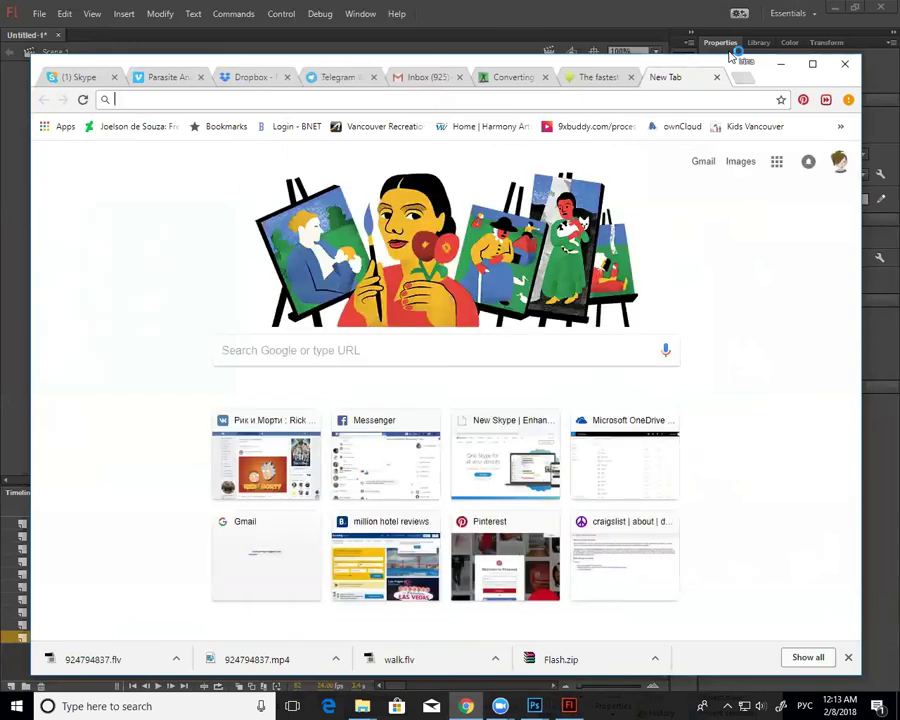
text(штангист)
key(Return)
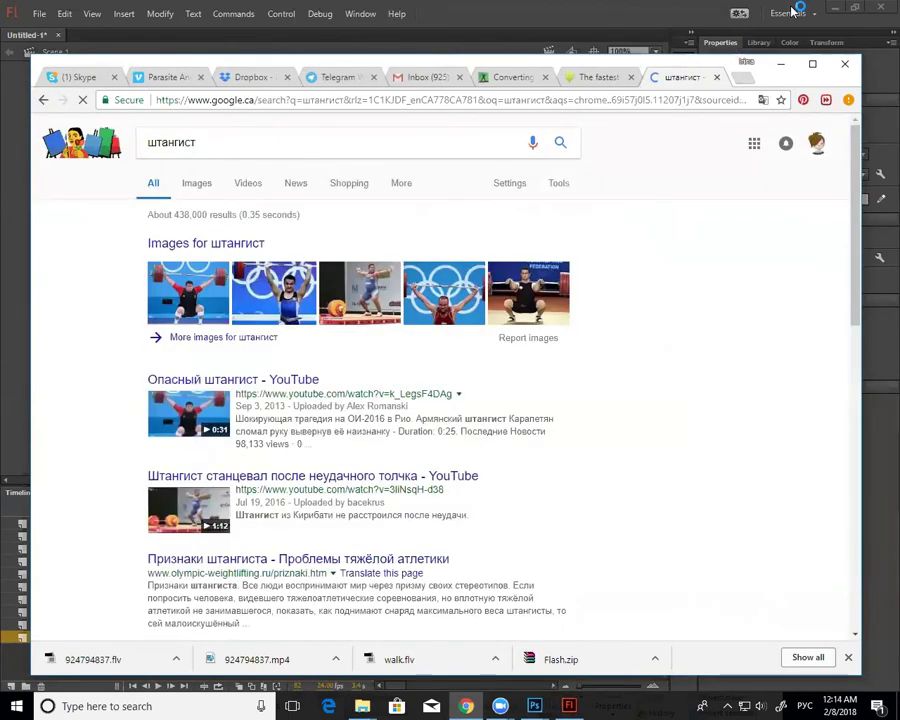
Narrow the search to videos, open "Опасный штангист" on YouTube and skip ahead in it.
click(247, 182)
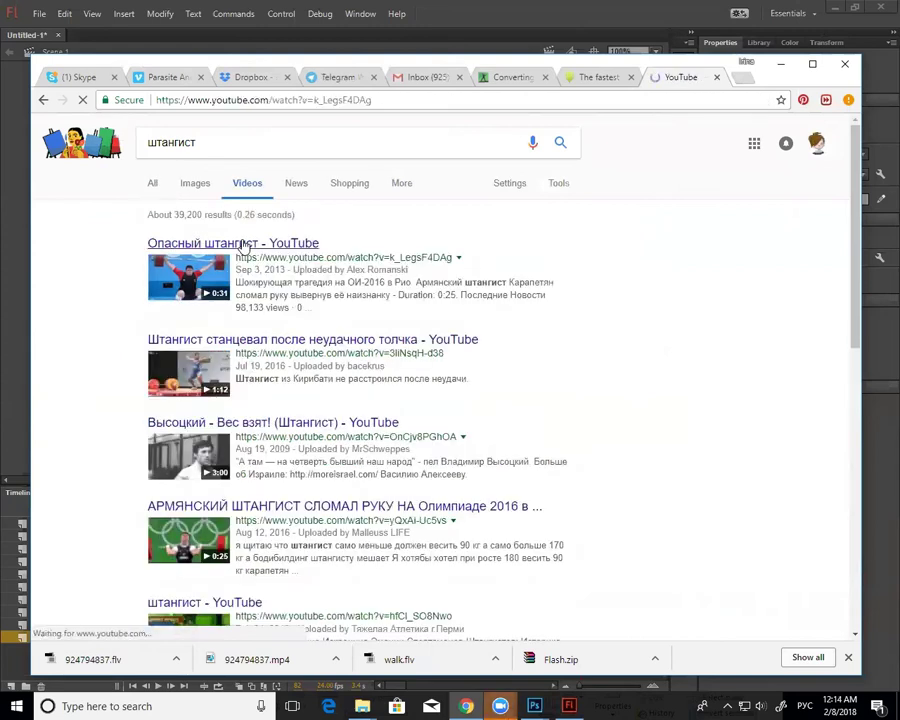
click(245, 243)
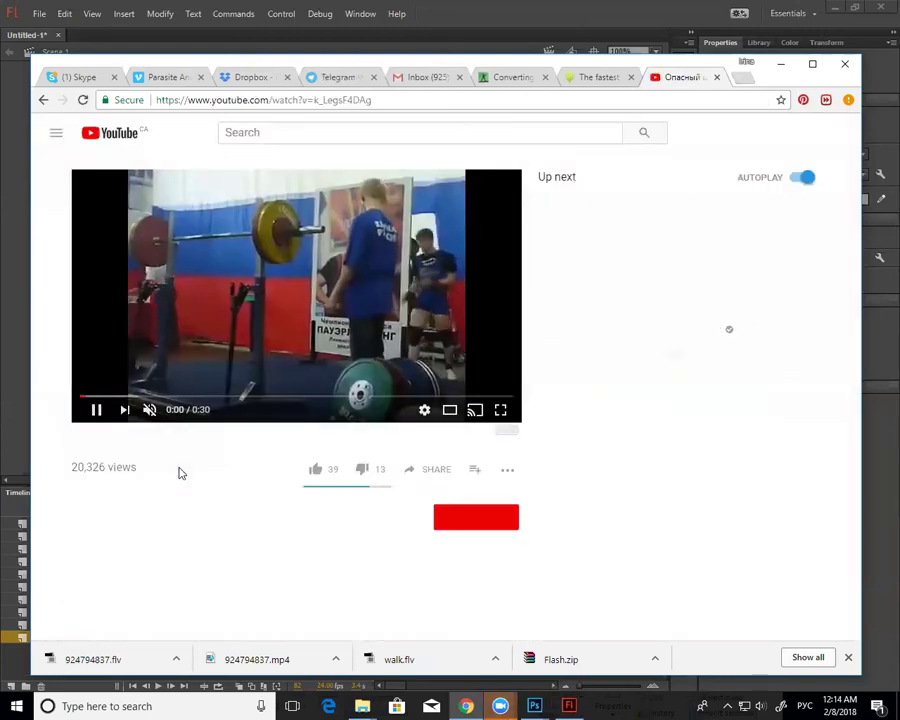
click(210, 397)
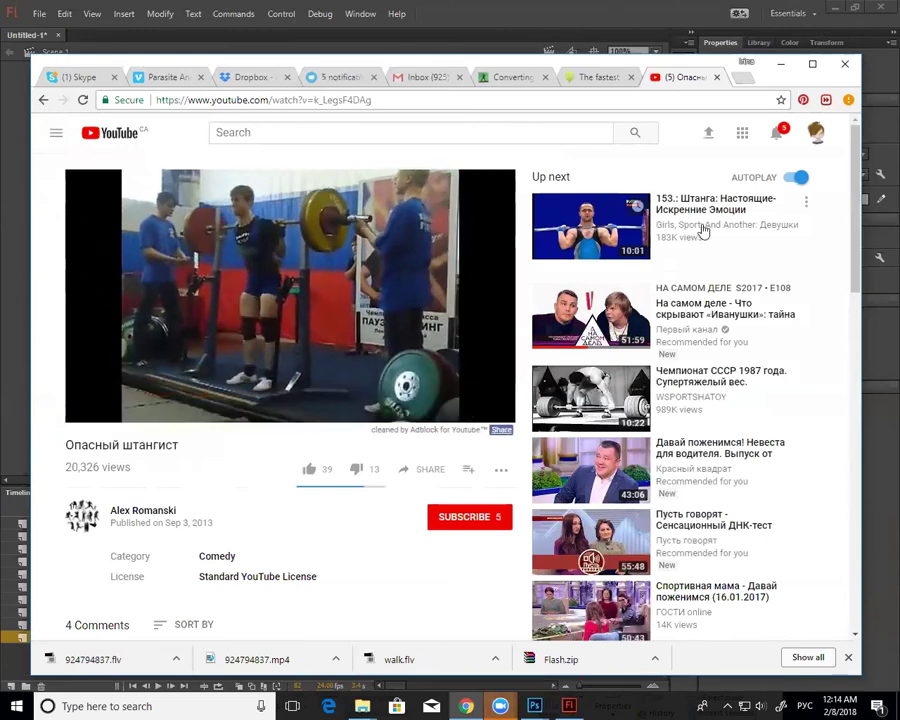
Open the suggested "153.: Штанга" video, skip to about two minutes in, watch the lift and pause at 2:15.
click(703, 231)
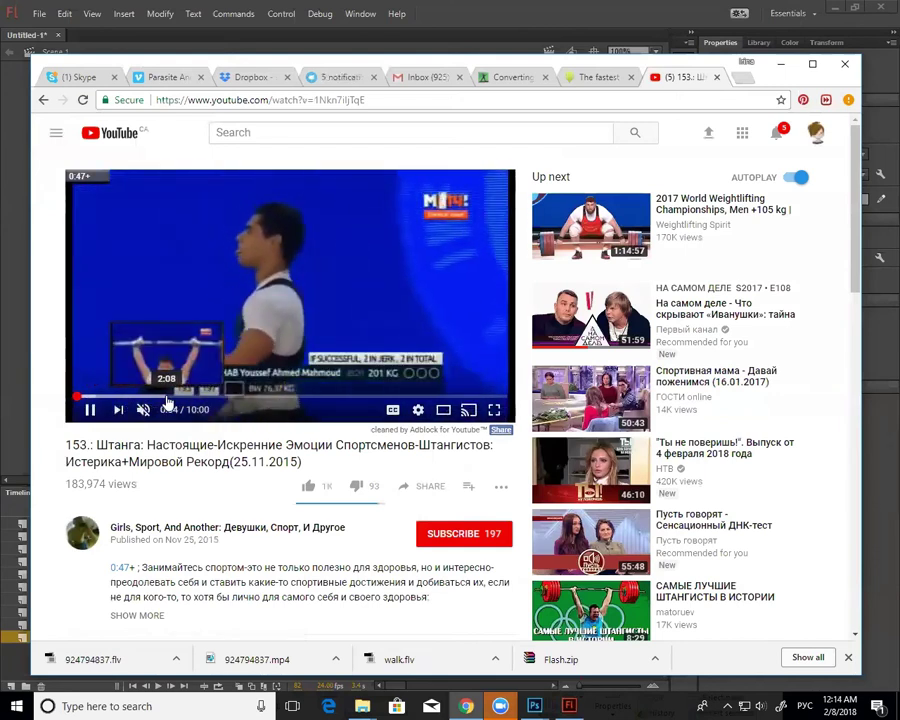
click(157, 400)
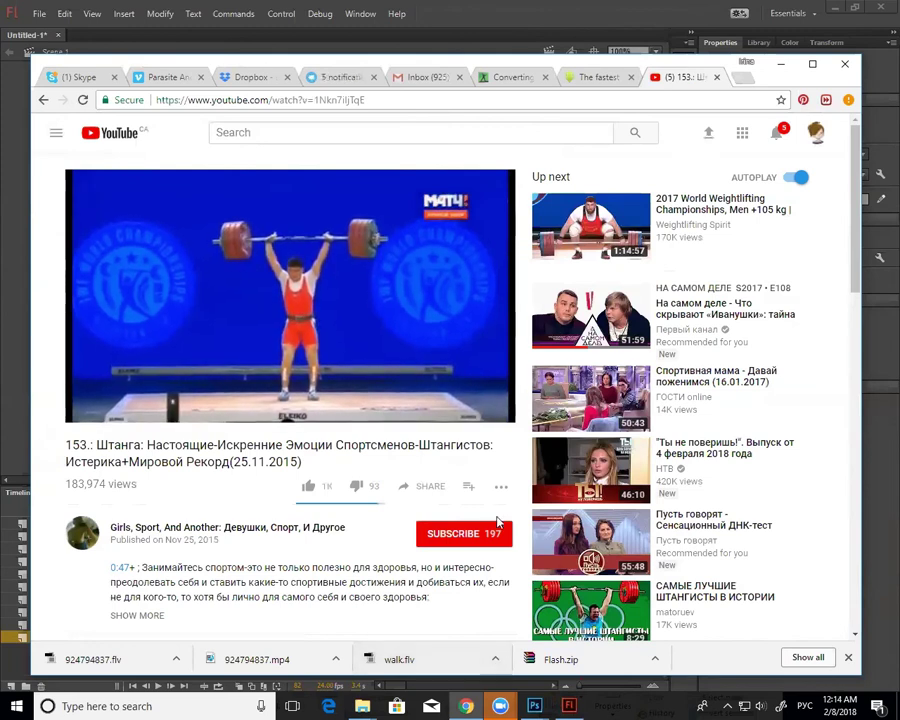
mouse_move(287, 297)
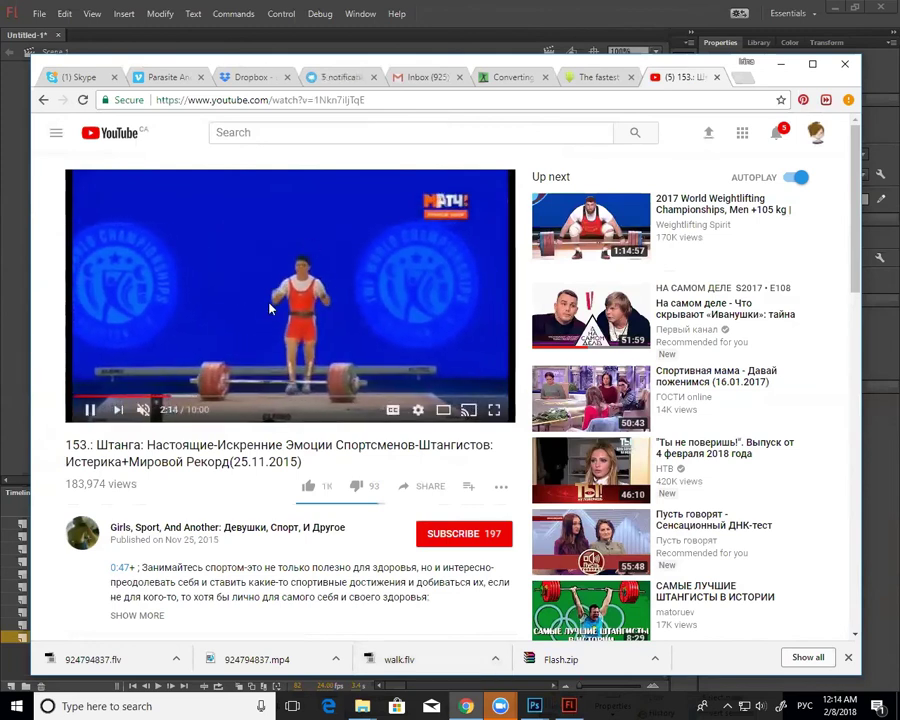
click(91, 411)
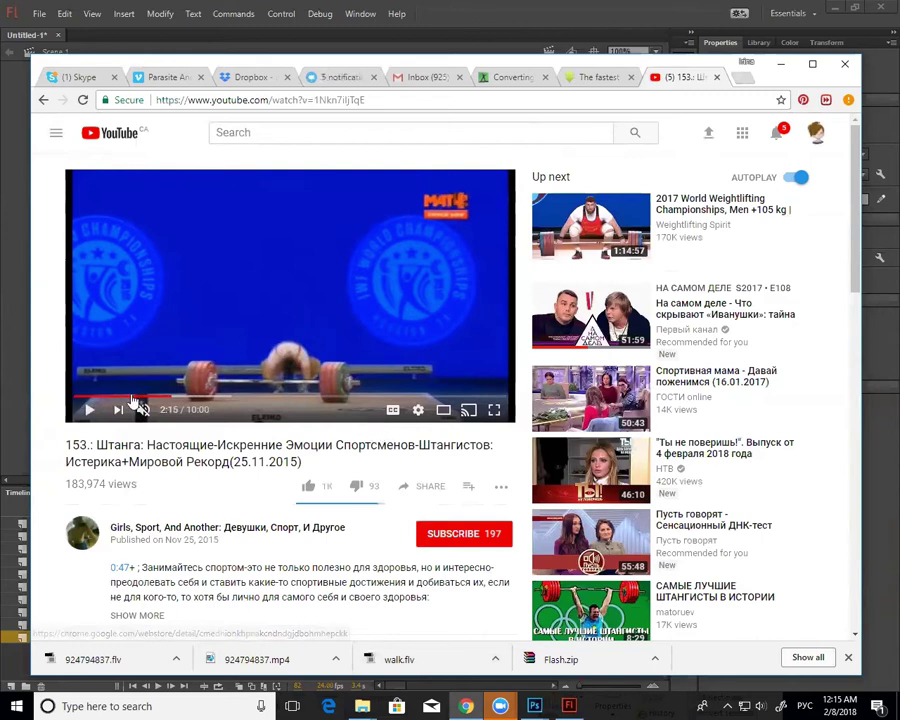
Switch back to Flash Professional and scrub frames 82 to 91 to examine the crab's slow-out motion.
click(569, 706)
drag(580, 507, 632, 516)
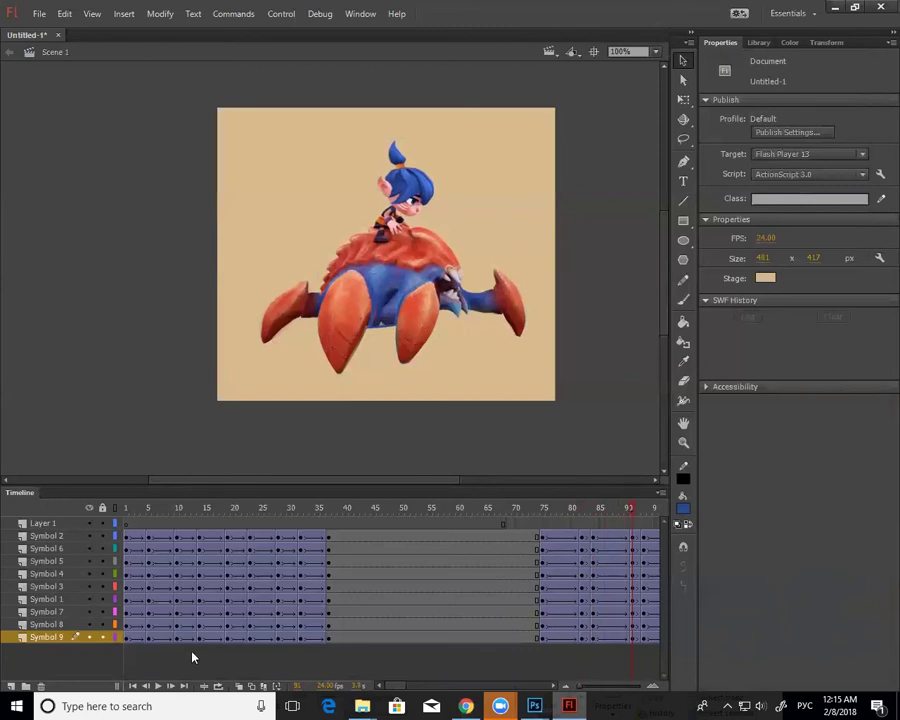
Return to Chrome, replay the weightlifter's attempt from about 1:51 with pauses at 1:58, 2:10 and 2:14, and minimize the browser.
key(alt+Tab)
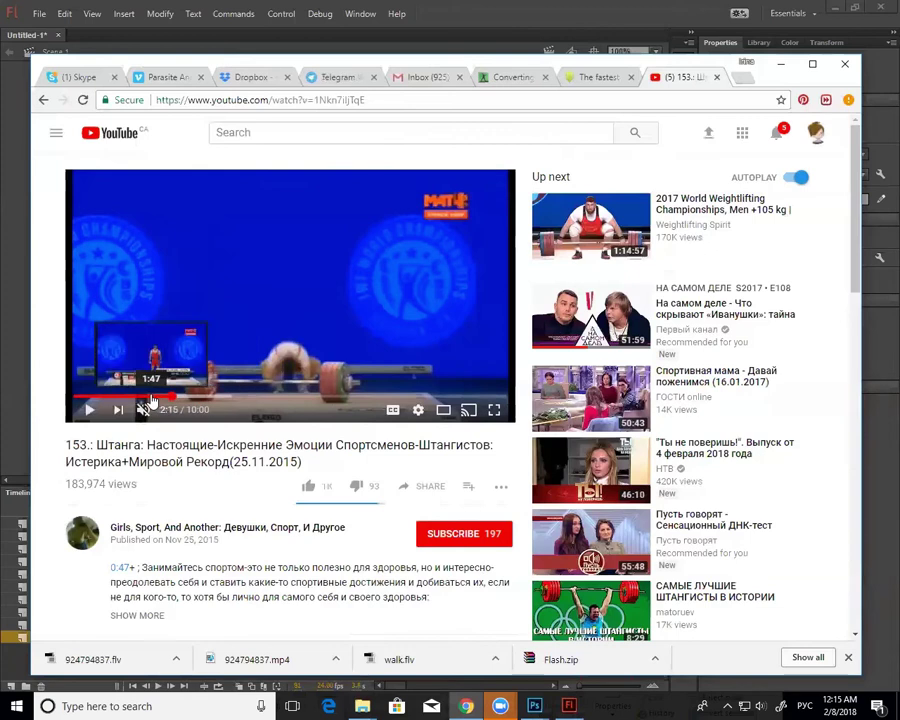
drag(150, 398, 148, 402)
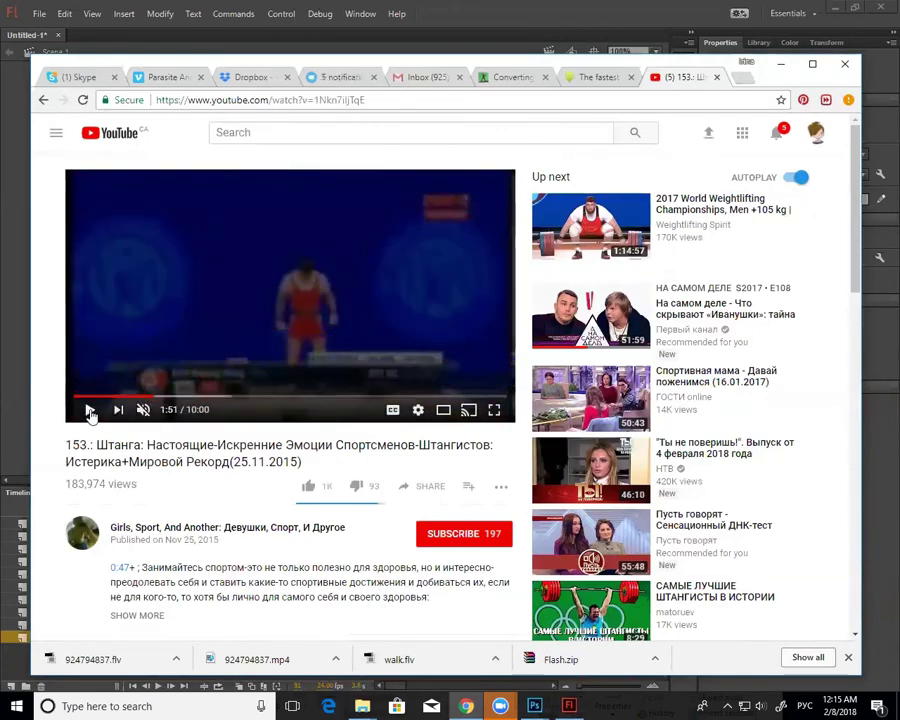
click(90, 411)
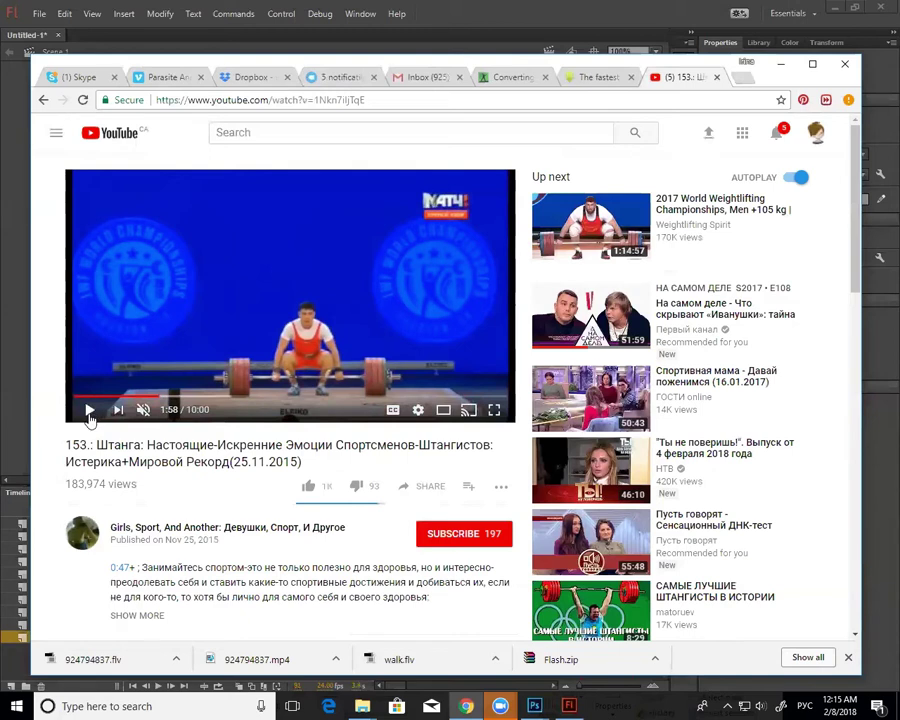
click(89, 410)
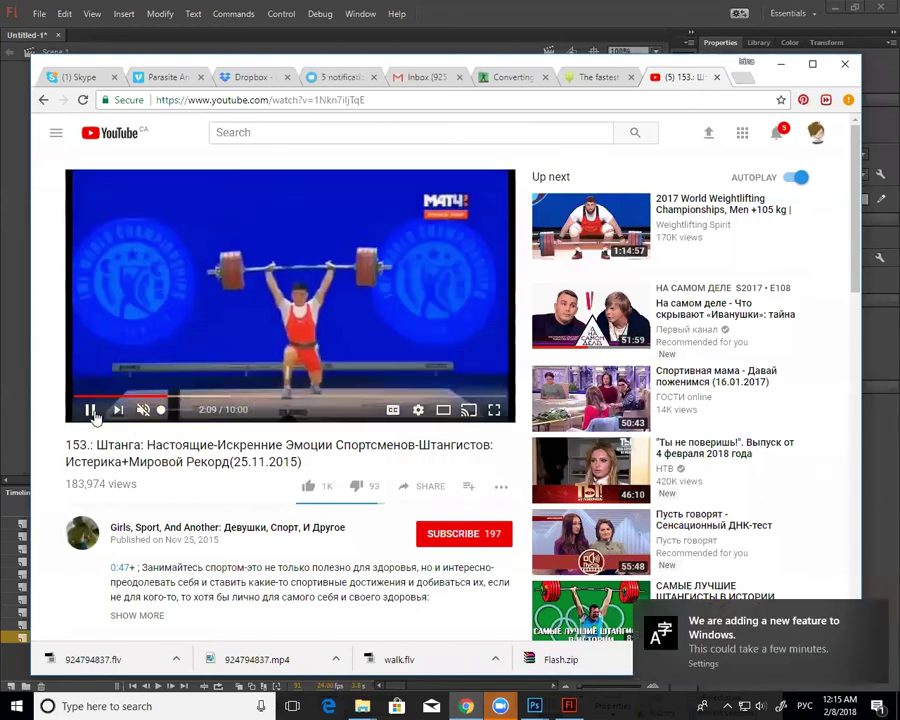
click(170, 339)
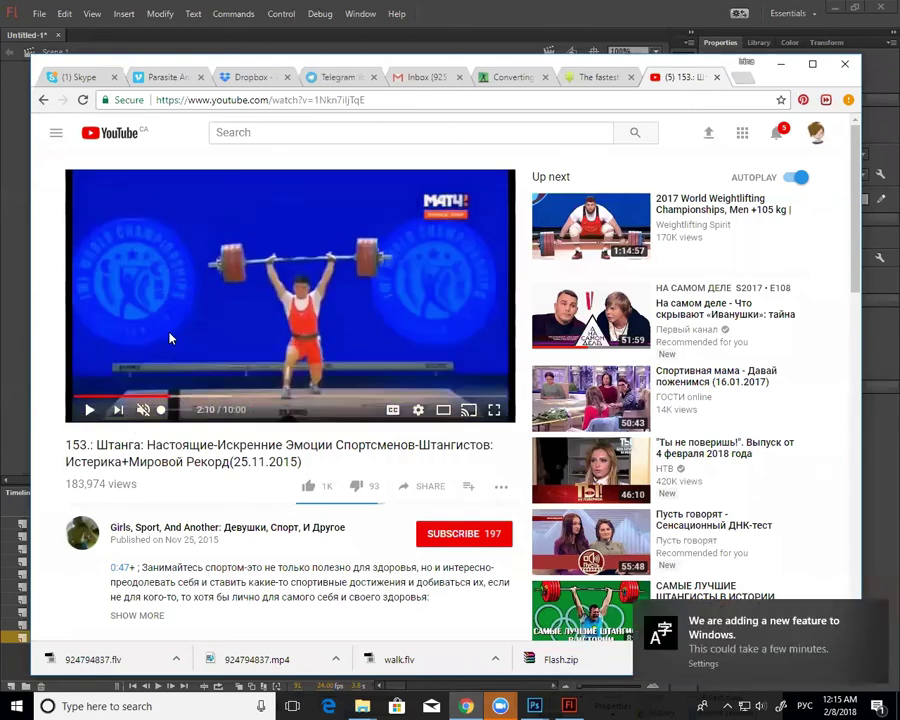
click(93, 409)
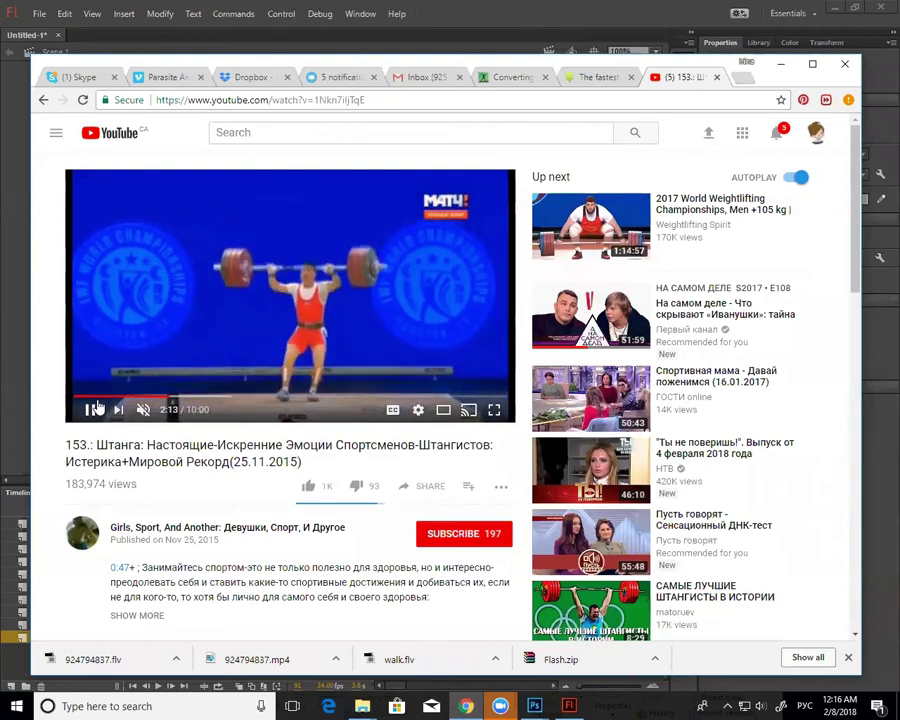
click(91, 408)
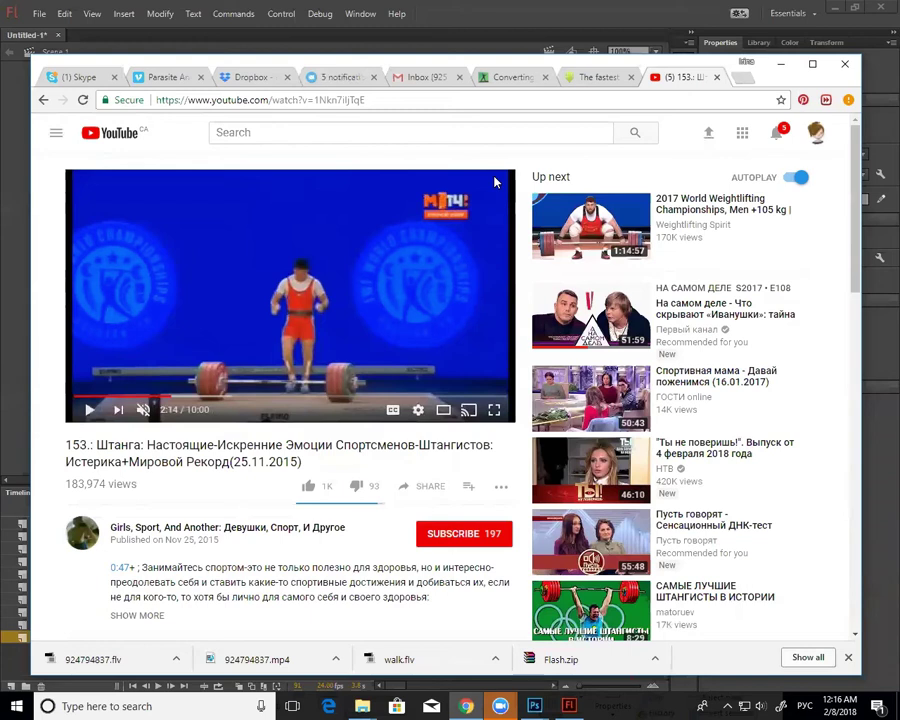
click(781, 64)
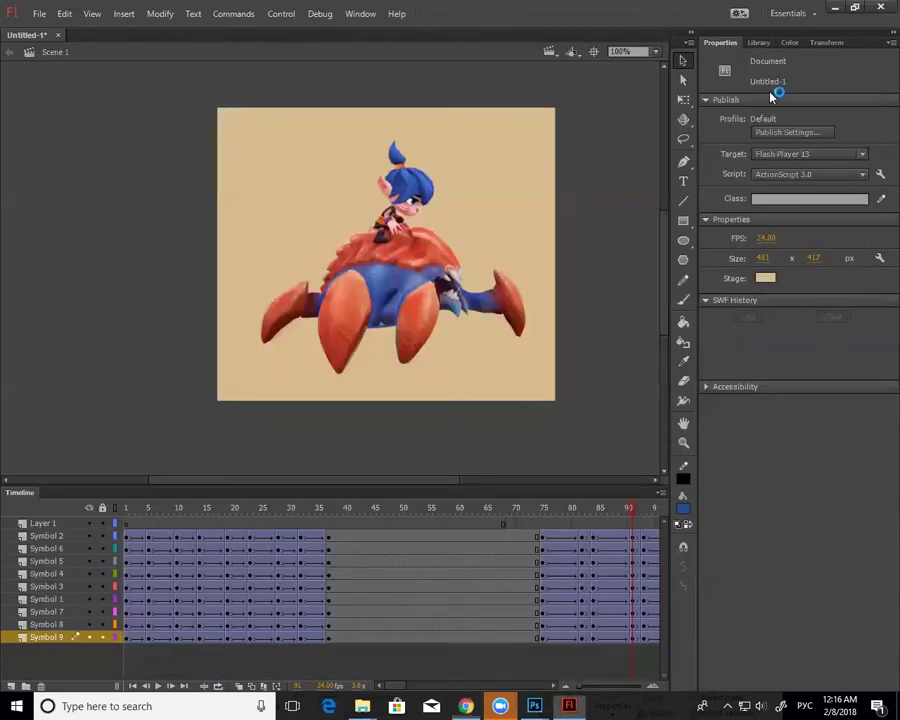
At frame 5, rotate the rider's head with the ponytail slightly back, and turn the ponytail alone slightly forward.
drag(598, 510, 249, 565)
key(Return)
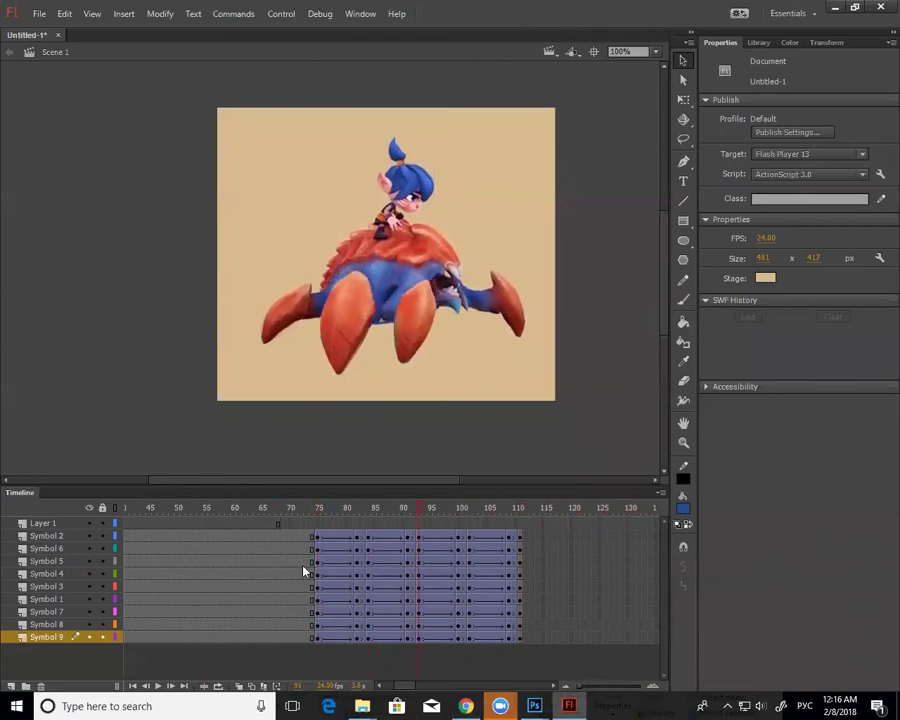
drag(8, 612, 2, 614)
drag(134, 508, 147, 549)
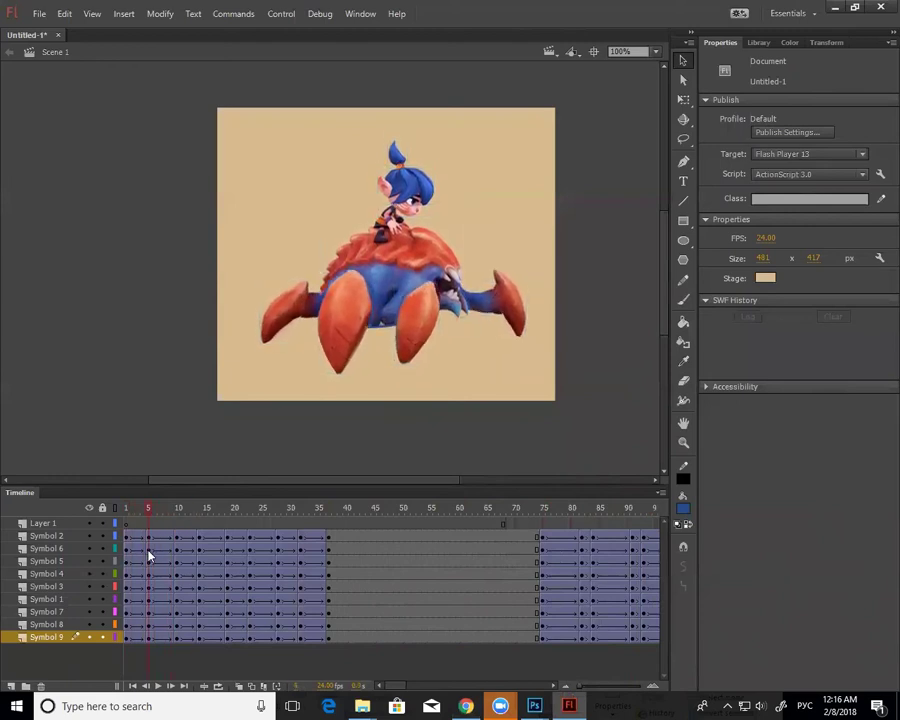
click(409, 187)
key(ctrl+=)
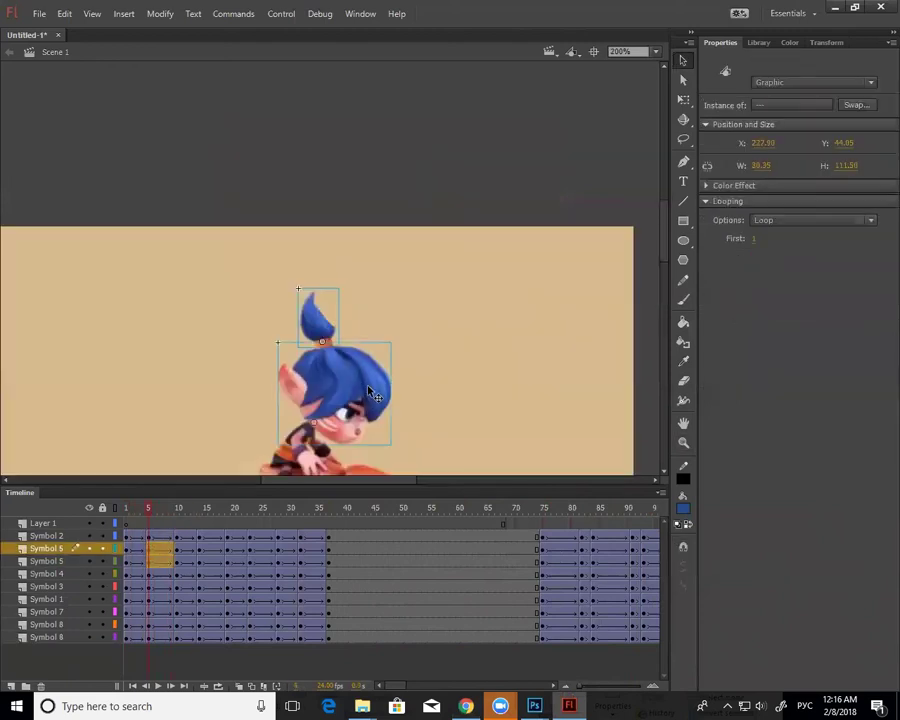
key(q)
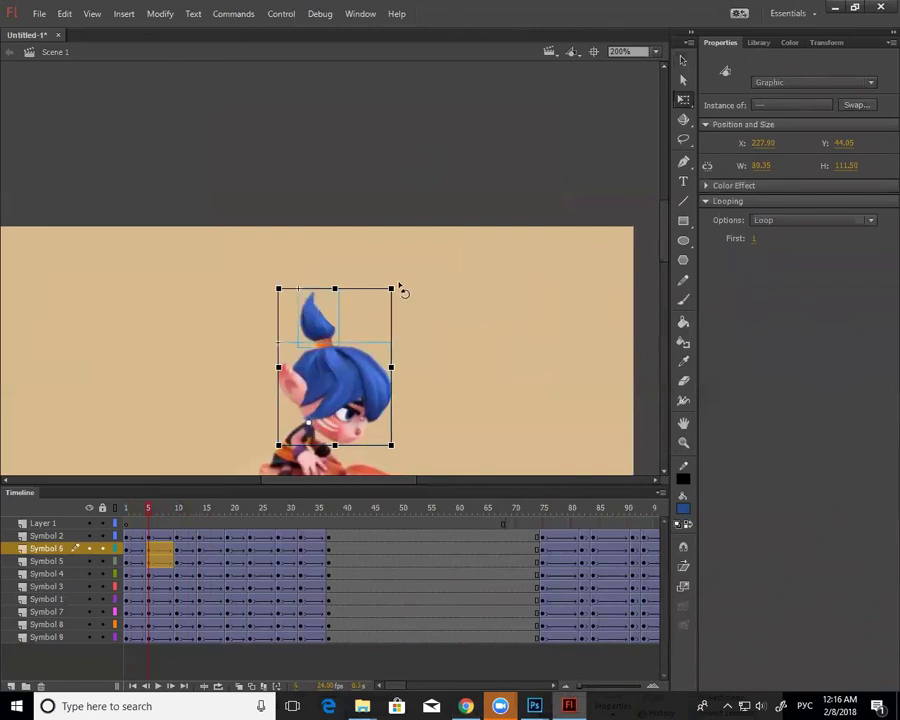
drag(399, 285, 397, 279)
click(398, 279)
click(307, 311)
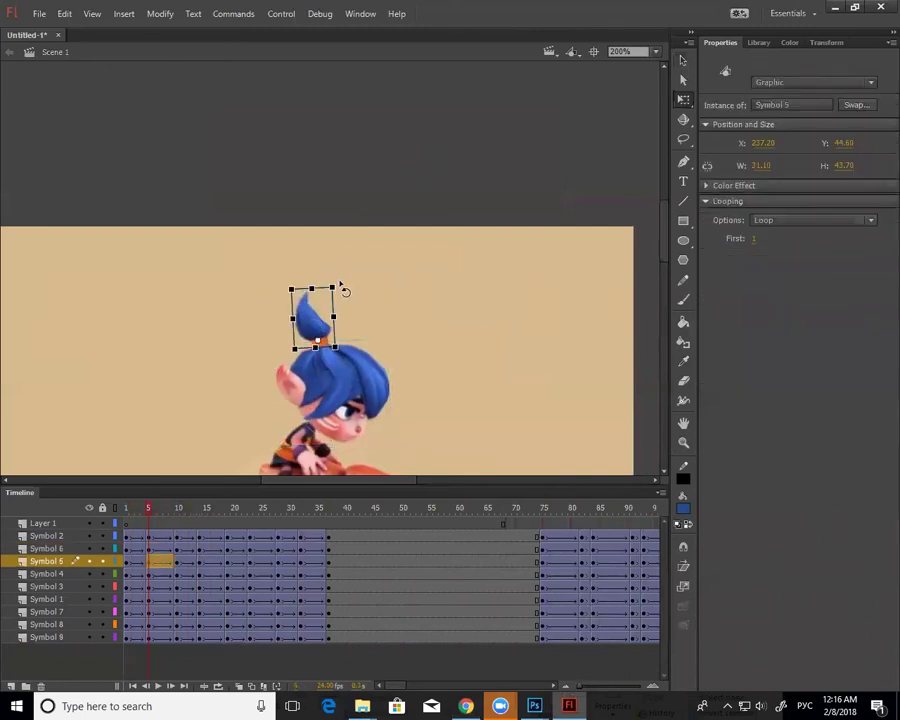
drag(341, 286, 347, 289)
Tilt the rider's ponytail slightly back on its keyframes at frames 10 and 1.
drag(147, 512, 175, 541)
click(320, 305)
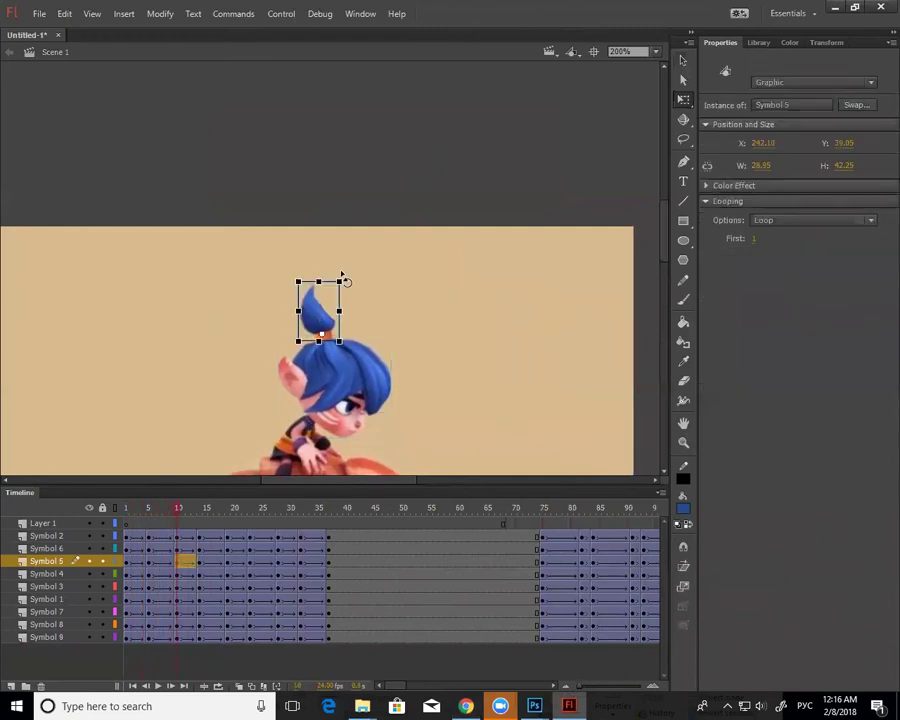
drag(351, 286, 345, 283)
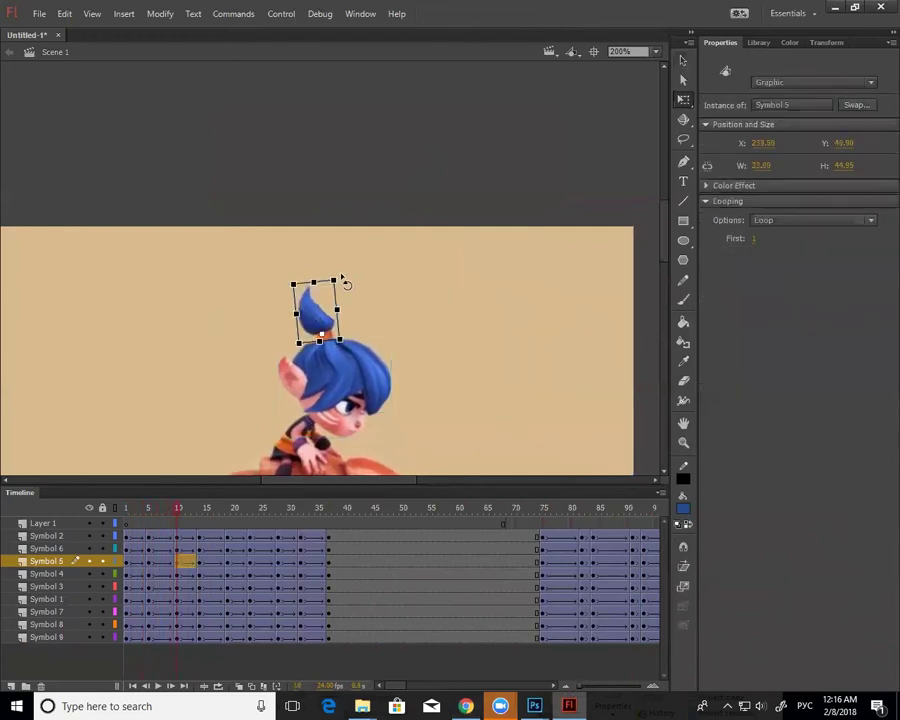
click(126, 513)
click(318, 305)
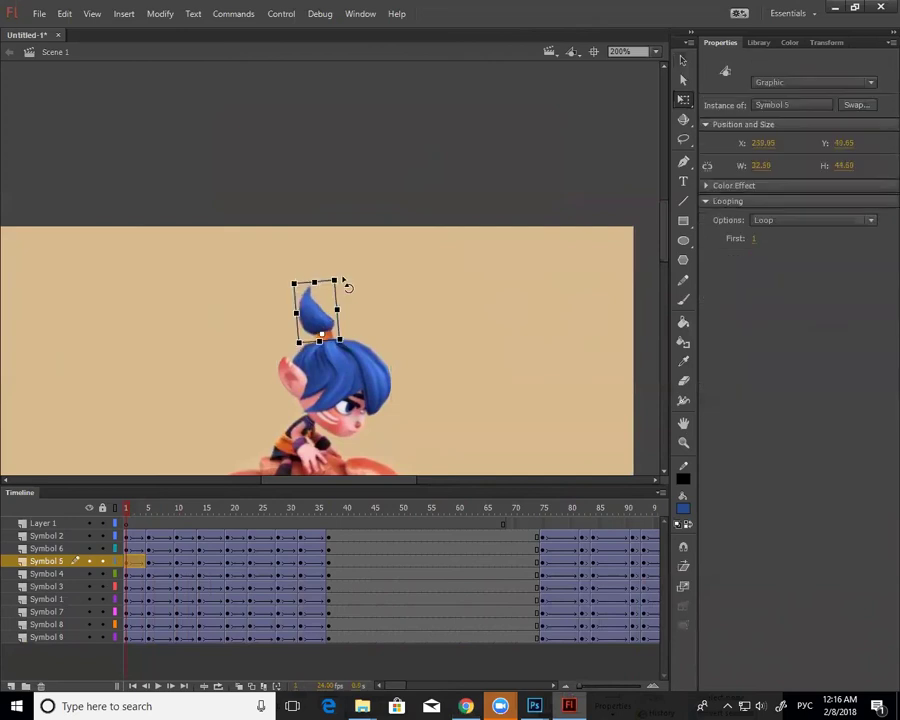
Repeat the revised keyframes through frame 37, remove the tween from the hold before frame 74, and play the result.
drag(177, 538, 296, 606)
click(126, 508)
drag(368, 536, 372, 637)
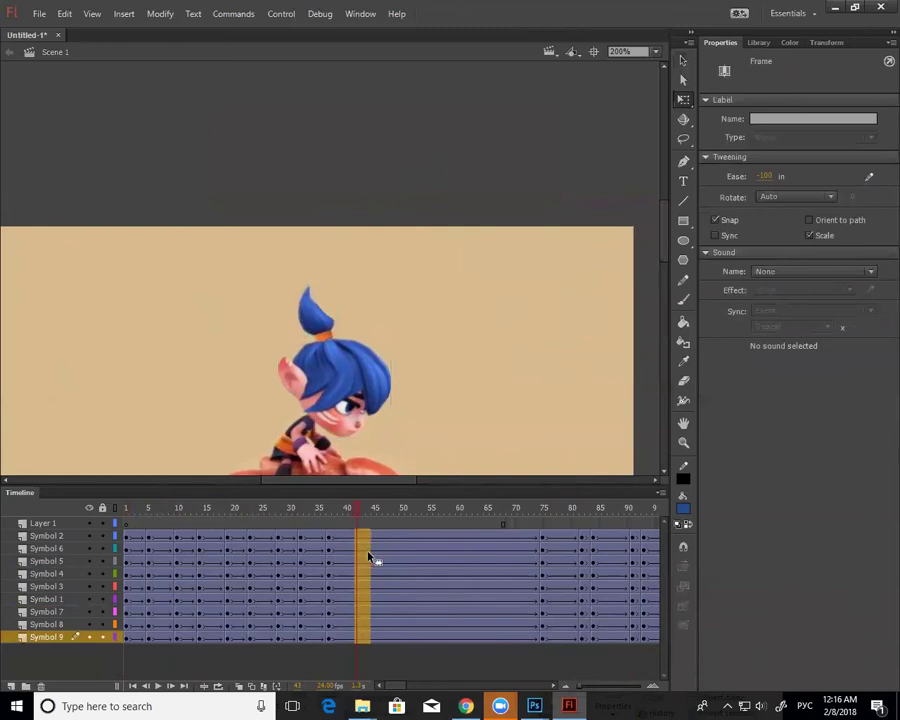
right_click(361, 580)
click(420, 211)
drag(148, 509, 126, 513)
key(Return)
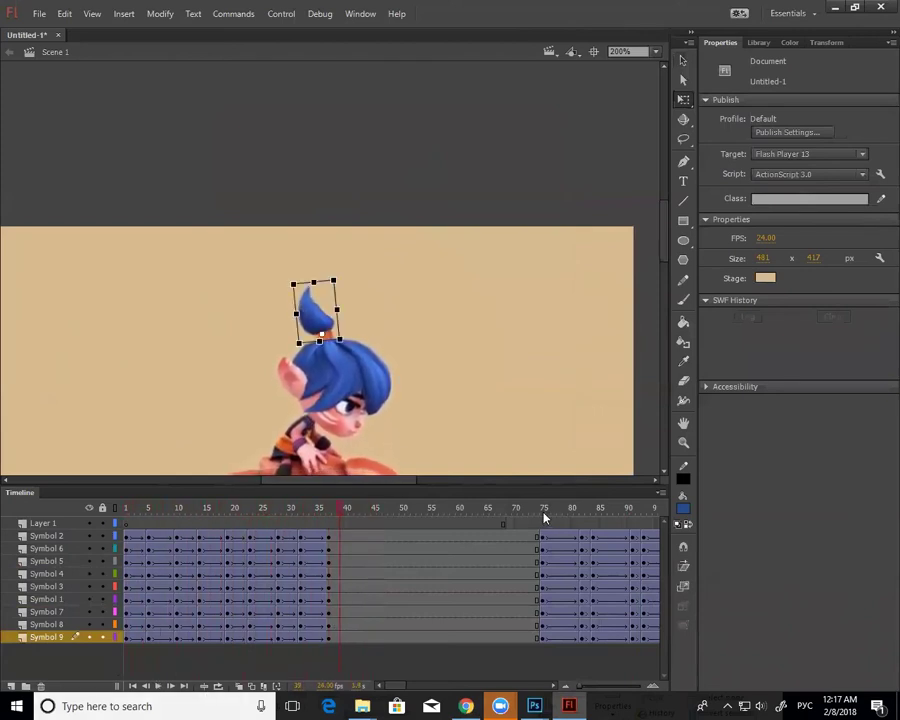
At frame 82 of the second cycle, rotate the rider's head and ponytail together slightly back.
drag(697, 516, 396, 540)
drag(424, 404, 380, 404)
drag(390, 521, 414, 524)
click(300, 352)
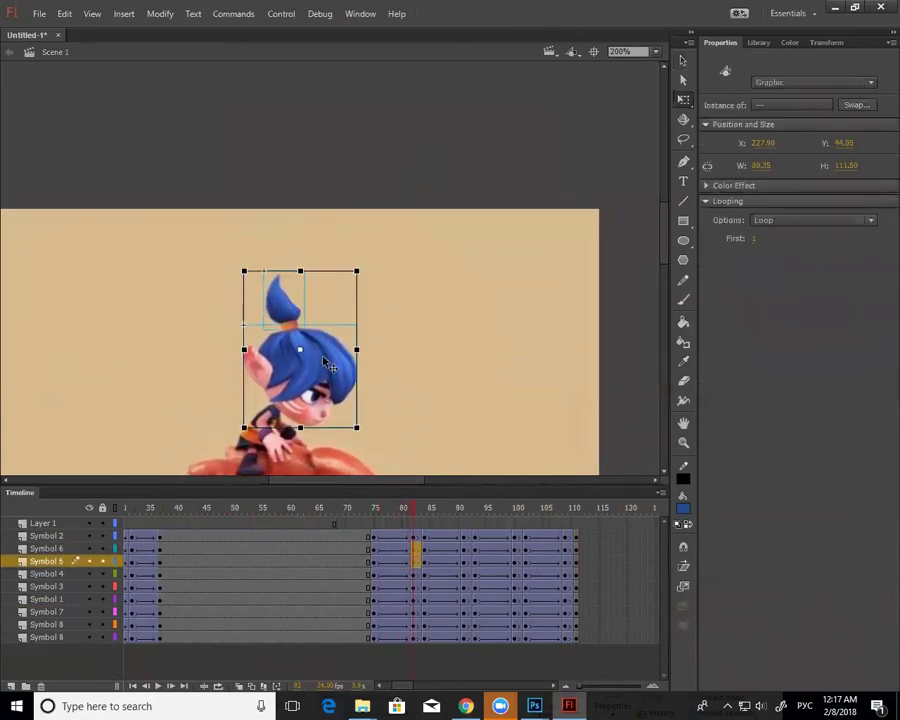
drag(366, 277, 356, 265)
Key the ponytail rotated slightly forward at frame 76 and check the motion up to frame 82.
click(375, 510)
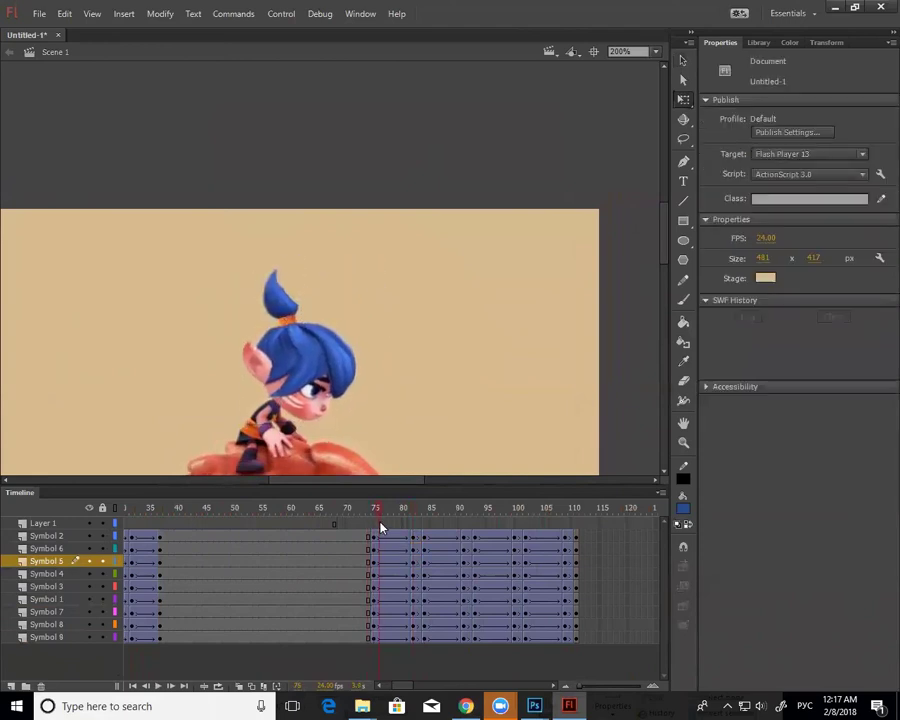
click(287, 305)
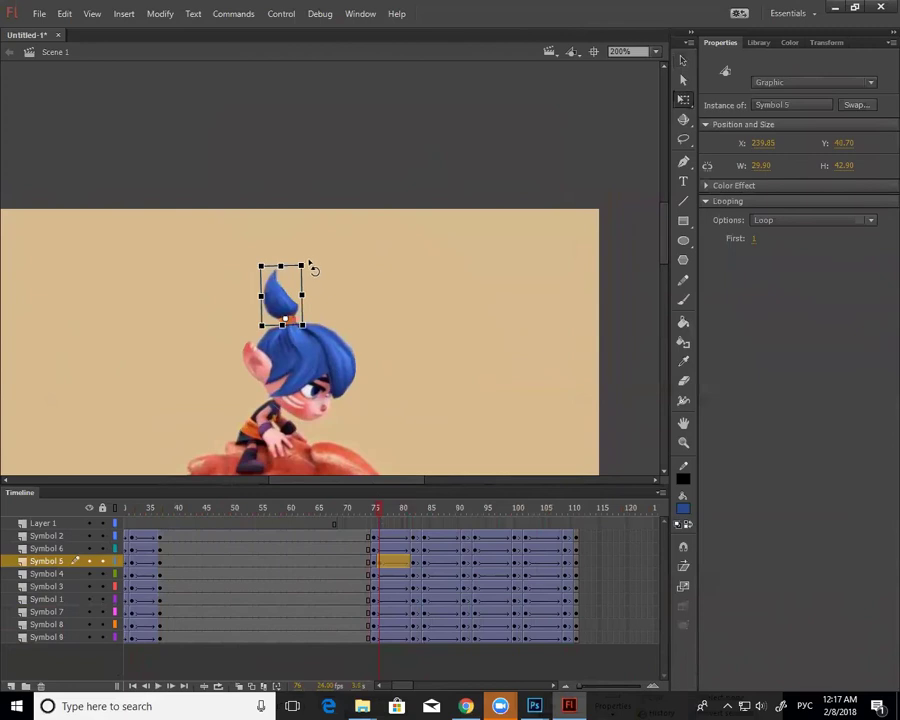
drag(313, 268, 317, 273)
drag(392, 512, 414, 512)
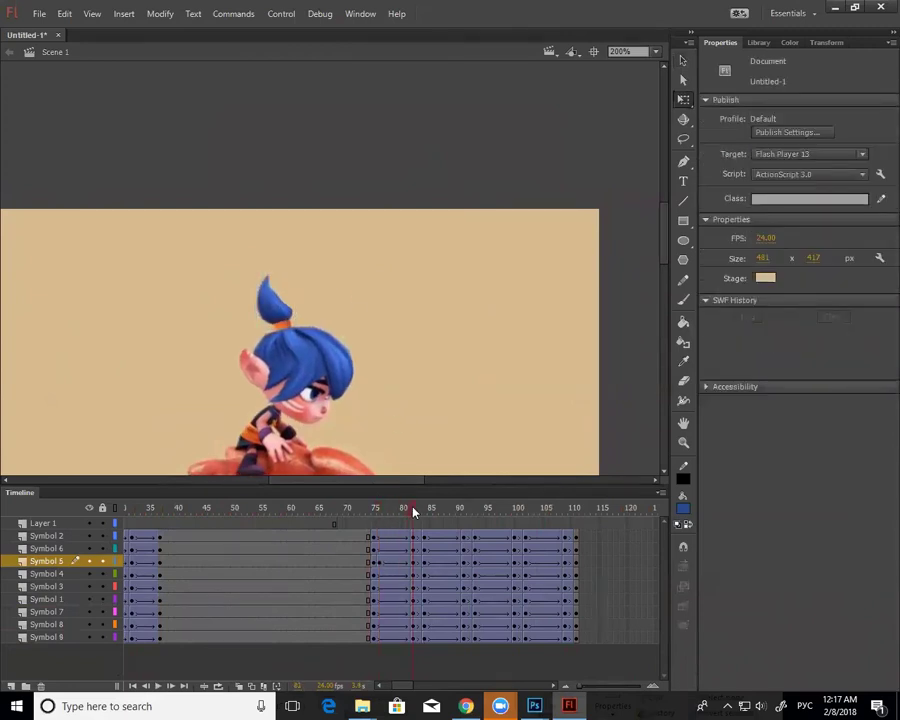
click(396, 561)
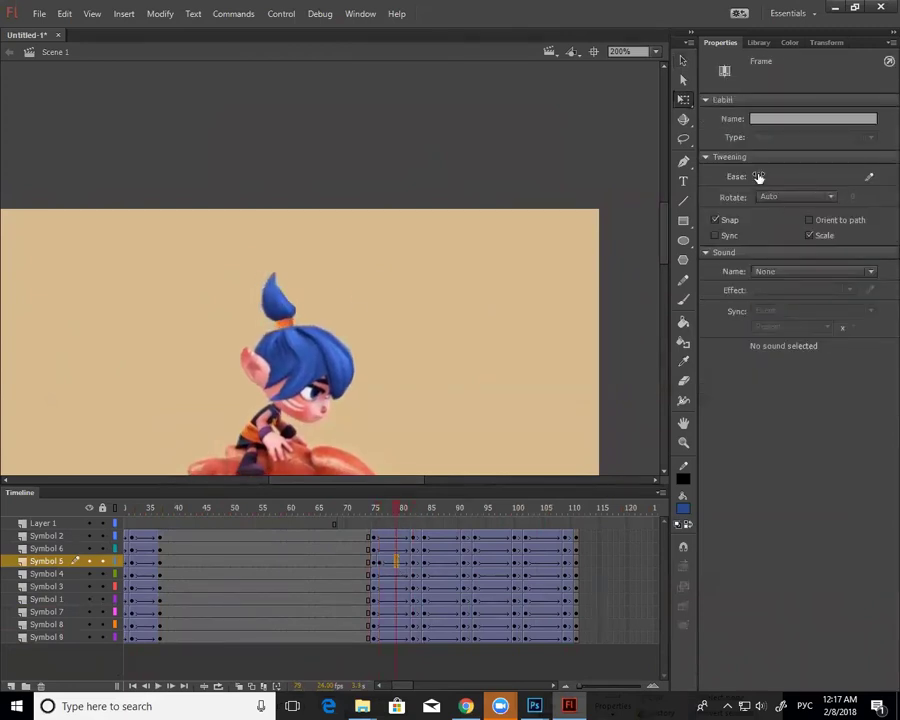
drag(372, 517, 408, 526)
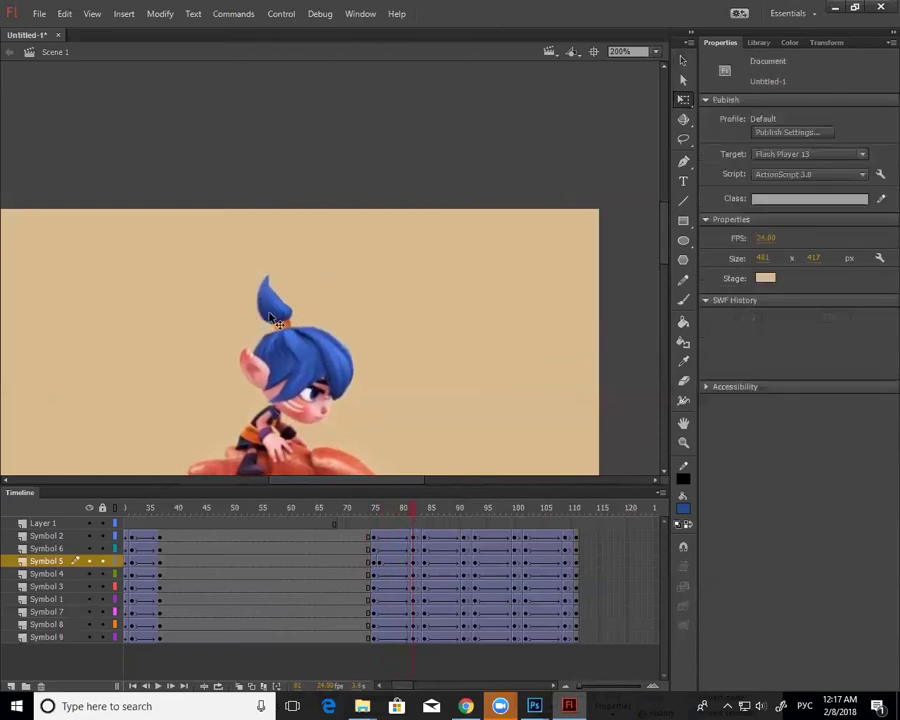
Rotate the ponytail further back at frame 82 and swing it strongly back at frame 83.
click(286, 290)
drag(294, 270, 270, 266)
click(418, 510)
click(262, 300)
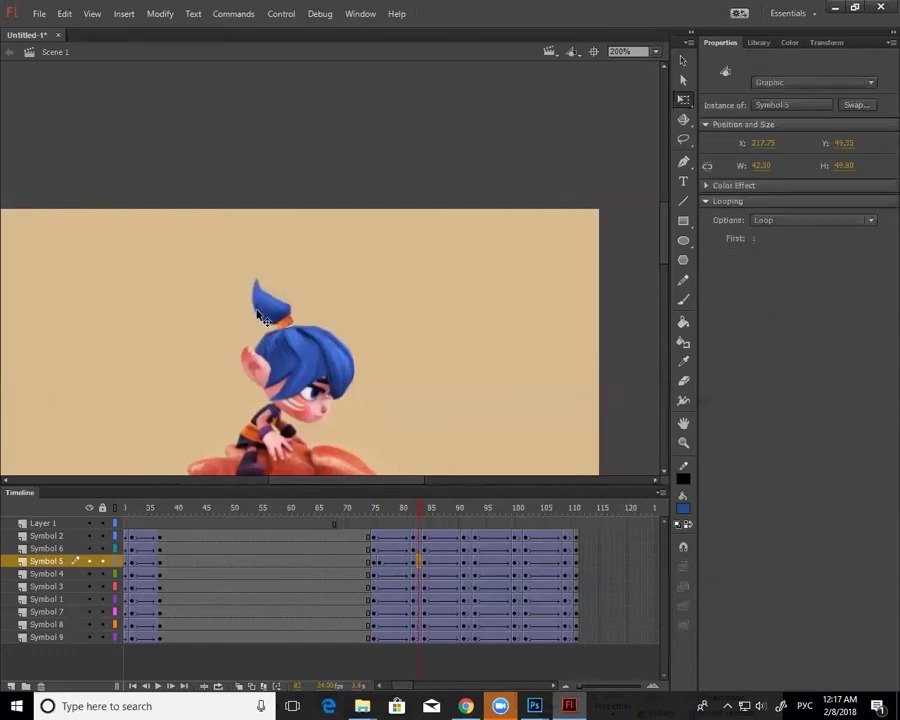
drag(294, 270, 237, 291)
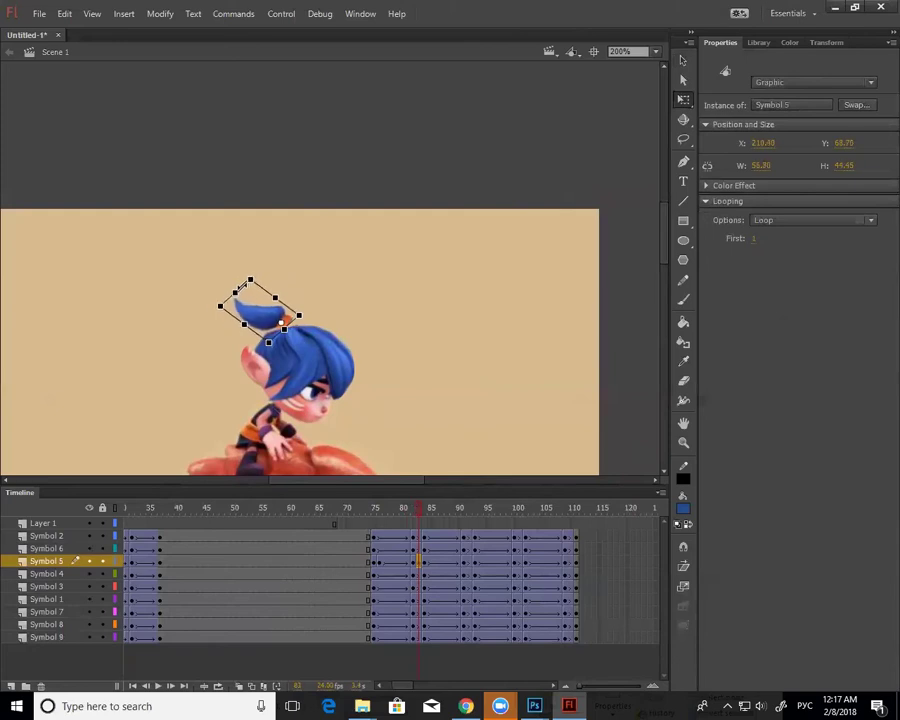
At frame 83, rotate the head and ponytail together slightly forward and check the neighbouring frames.
click(340, 383)
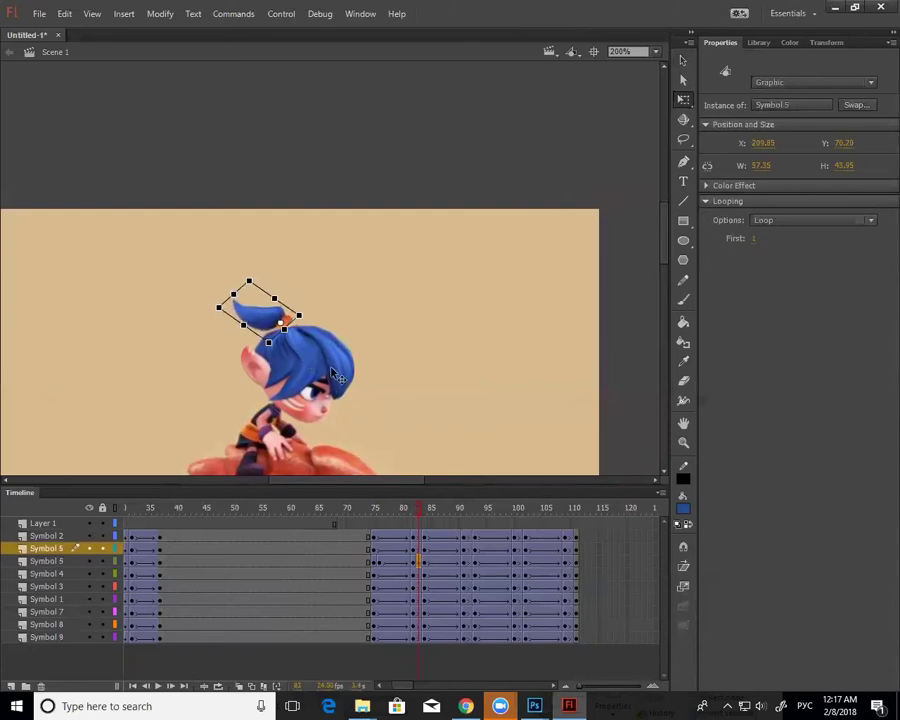
drag(419, 509, 419, 510)
drag(330, 382, 354, 383)
shift+click(262, 313)
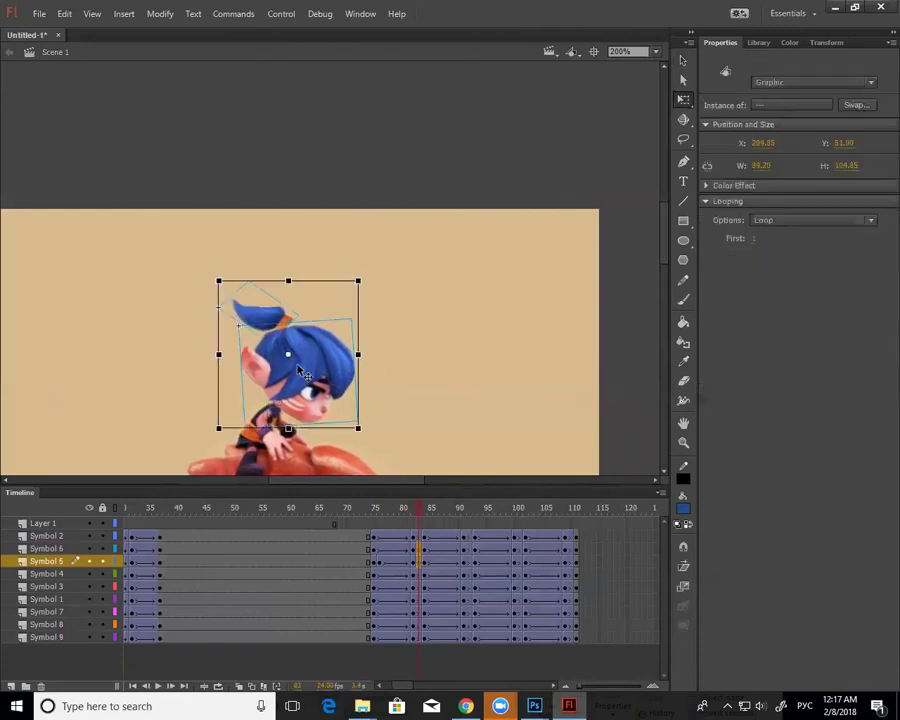
drag(370, 290, 372, 296)
click(415, 516)
drag(415, 516, 423, 516)
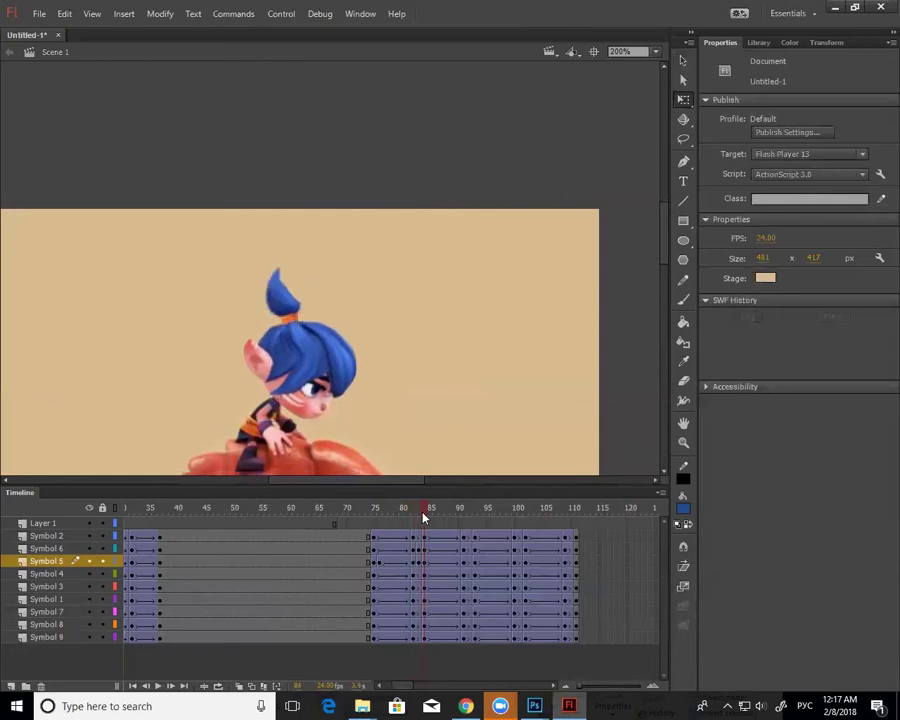
At frame 84, adjust the rider's head with the ponytail and swing the ponytail back.
click(300, 312)
shift+click(285, 292)
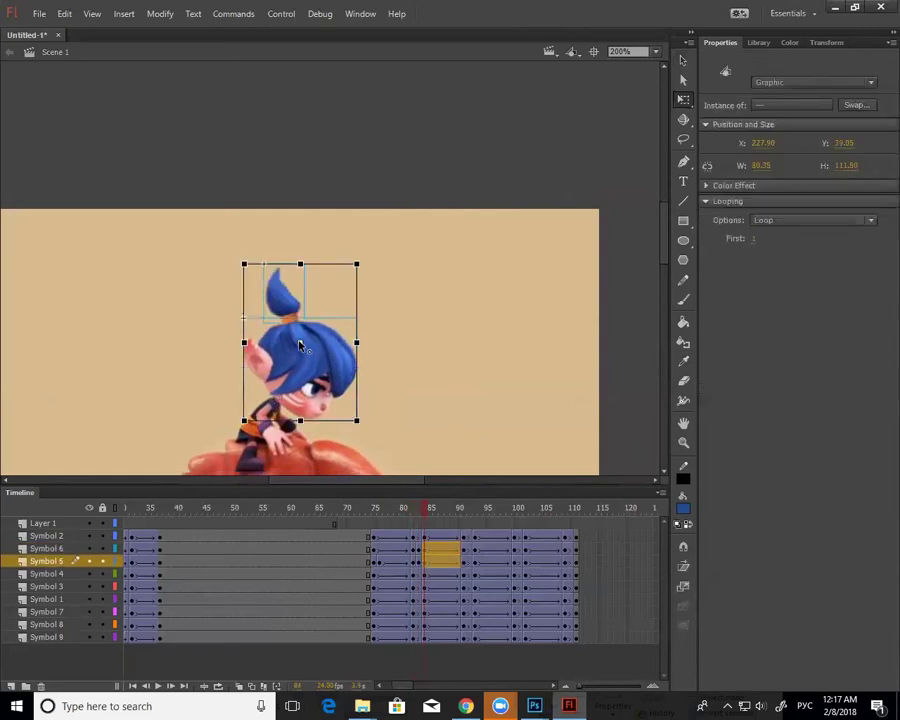
click(384, 264)
click(298, 278)
drag(318, 267, 254, 283)
Copy the revised head and ponytail keyframes from frames 82 to 91 over the remaining repetitions up to frame 111.
drag(420, 508, 480, 625)
key(ctrl+z)
drag(398, 510, 465, 518)
drag(414, 537, 535, 600)
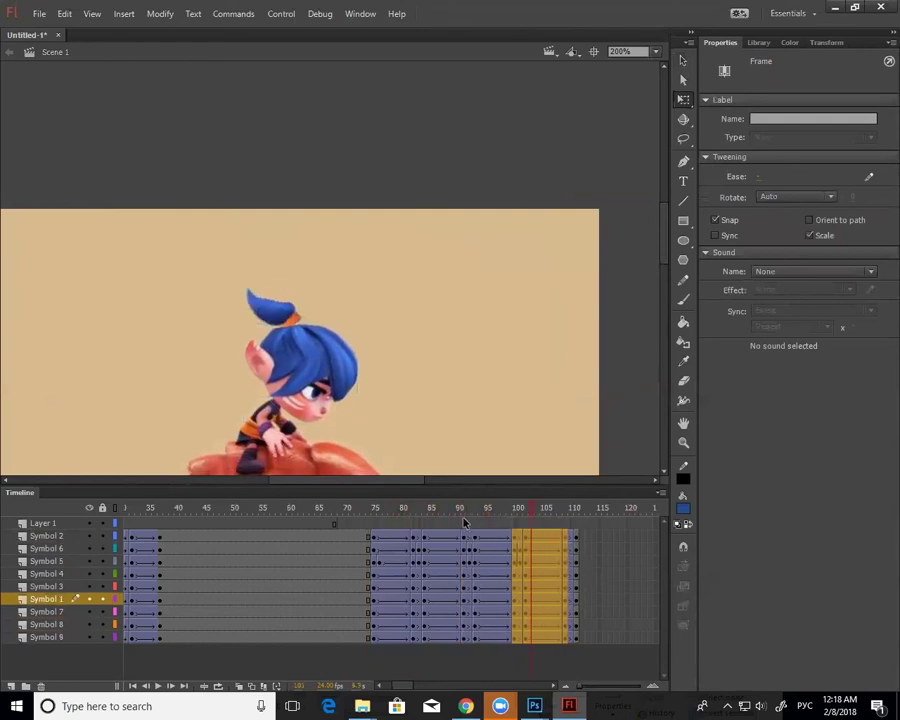
drag(462, 538, 571, 562)
Play the whole animation with the full stage in view and compare the first cycle with the one starting near frame 75.
key(Return)
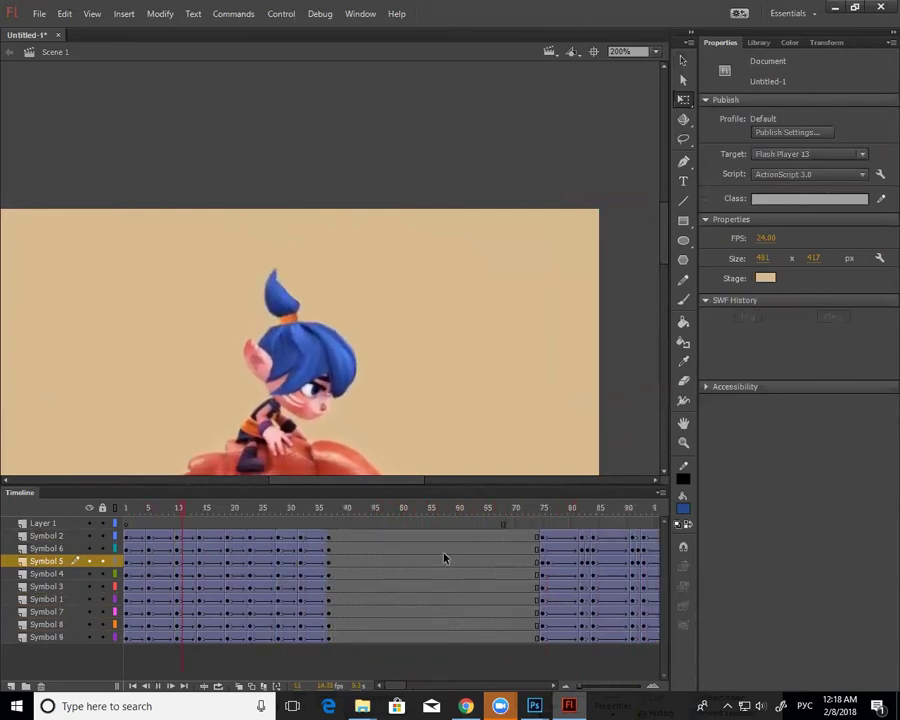
key(z)
alt+click(407, 411)
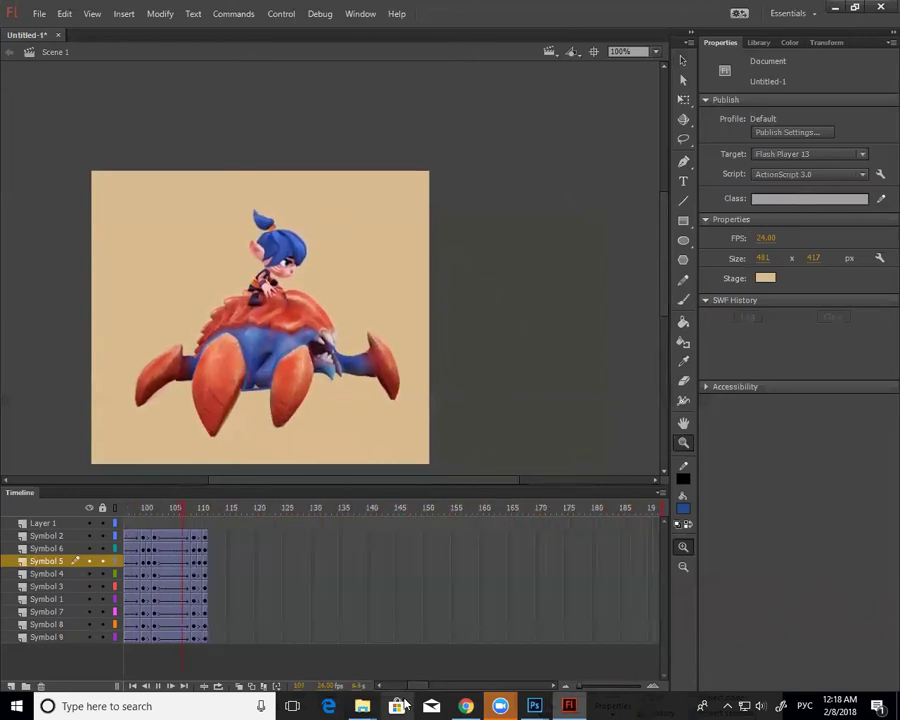
click(538, 512)
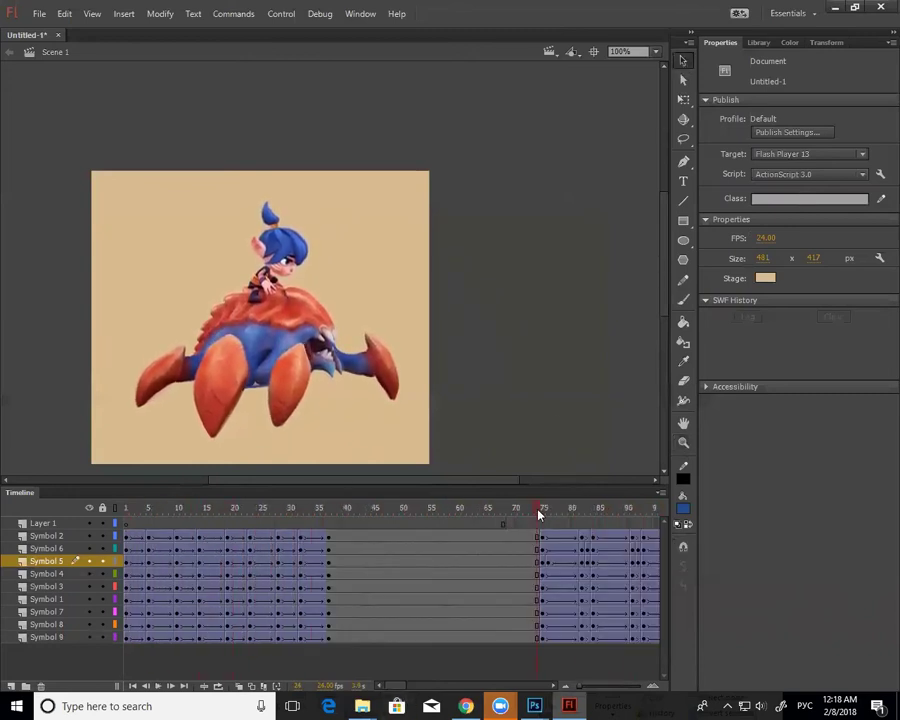
drag(547, 517, 497, 577)
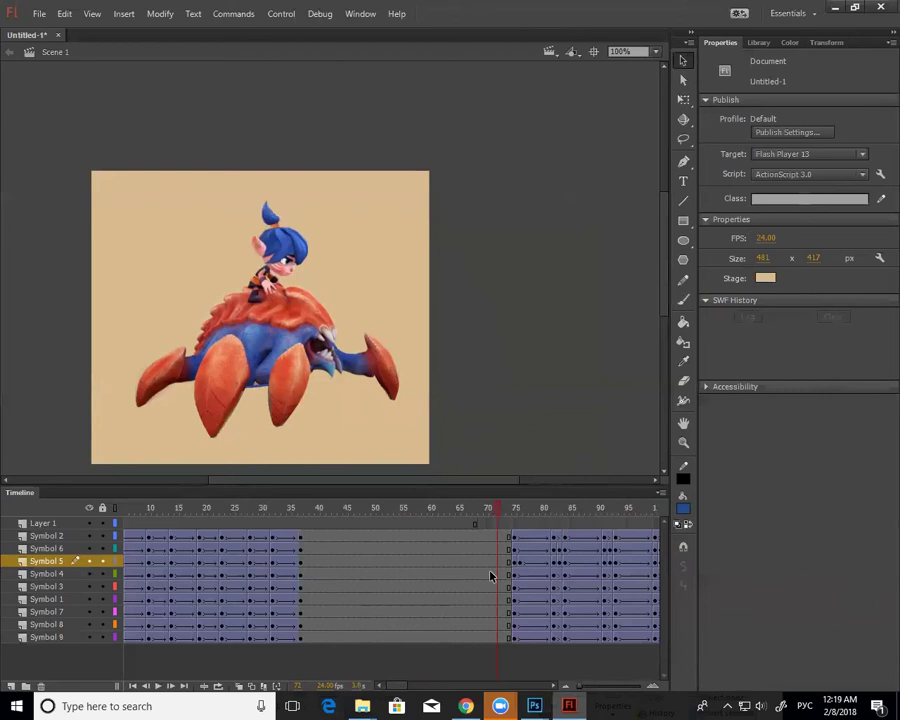
drag(136, 510, 85, 541)
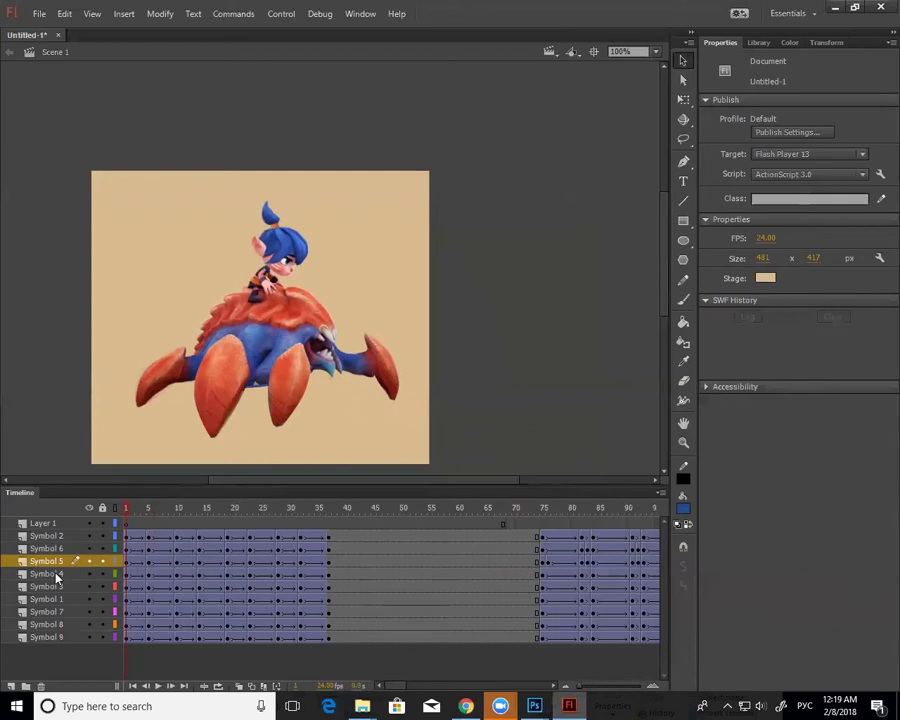
At frame 1, move the rider's head and ponytail back off the torso and rotate them together into a backward tilt.
click(127, 525)
key(z)
click(262, 250)
drag(448, 389, 446, 402)
key(v)
click(386, 262)
shift+click(342, 219)
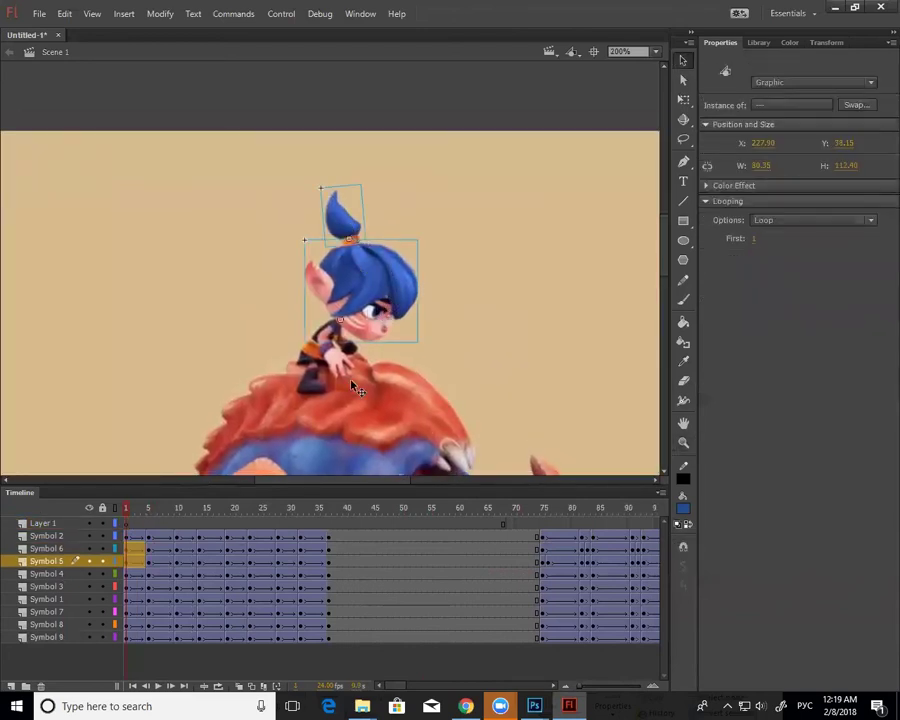
key(q)
drag(390, 312, 378, 308)
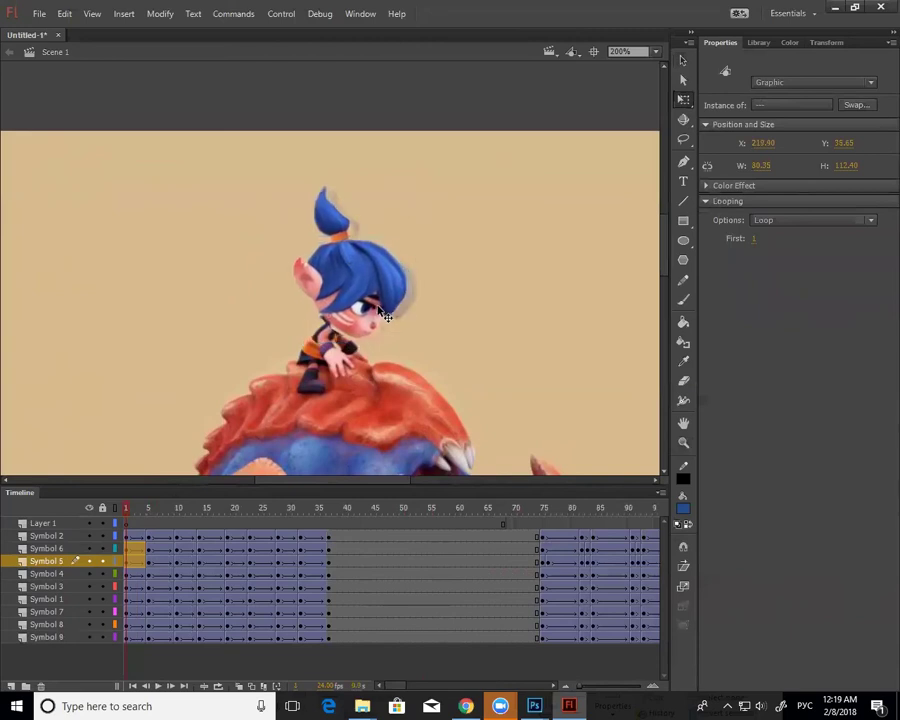
drag(418, 195, 374, 163)
drag(396, 292, 372, 289)
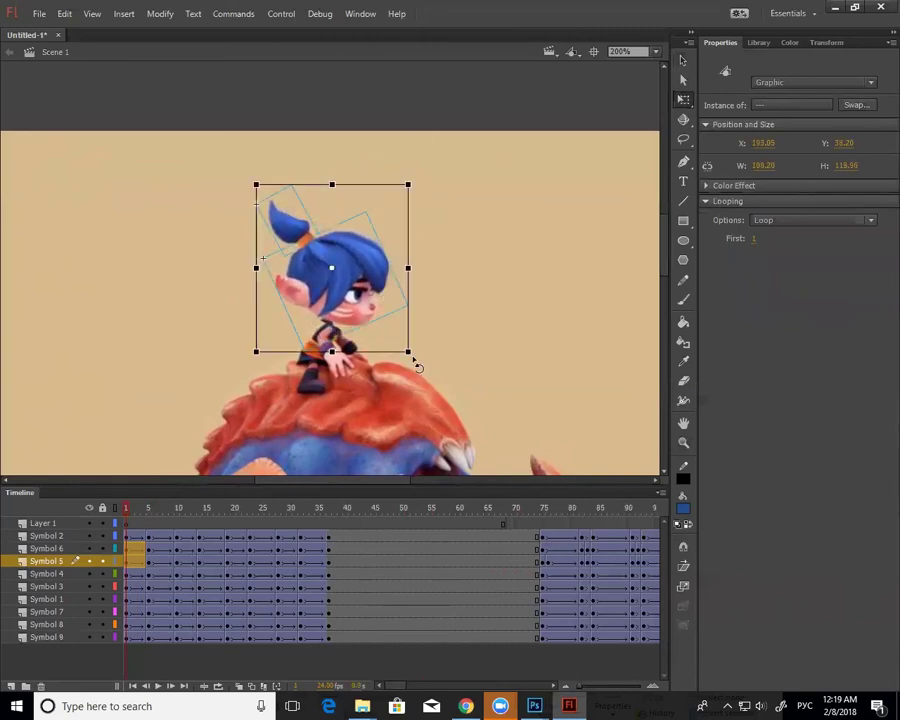
drag(414, 360, 416, 352)
drag(369, 310, 360, 308)
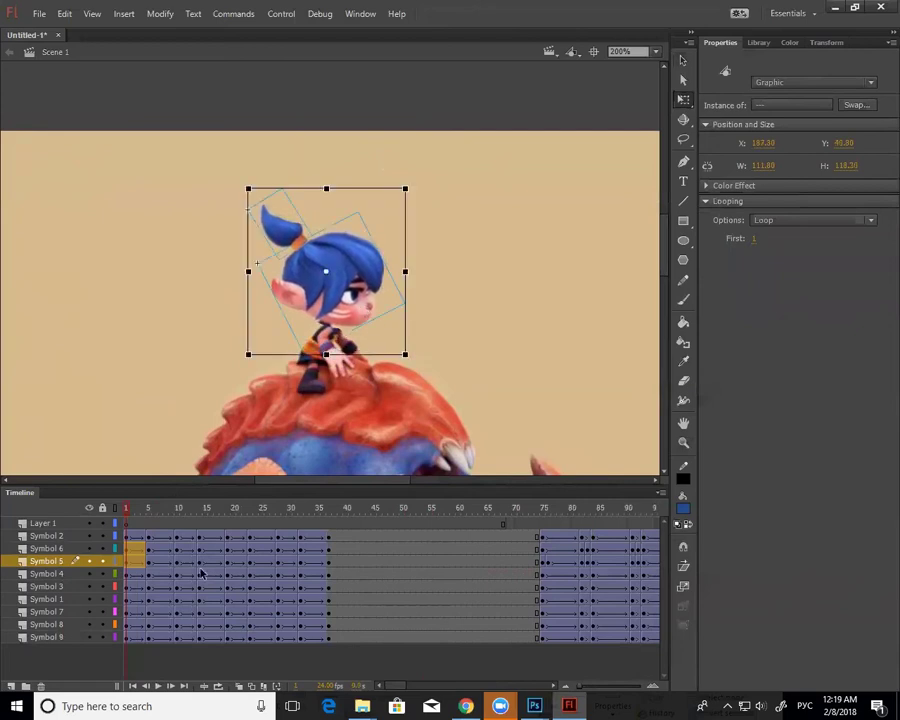
On Layer 1 at frame 1, brush the rider's upper torso with a dark colour sampled from the artwork.
click(126, 524)
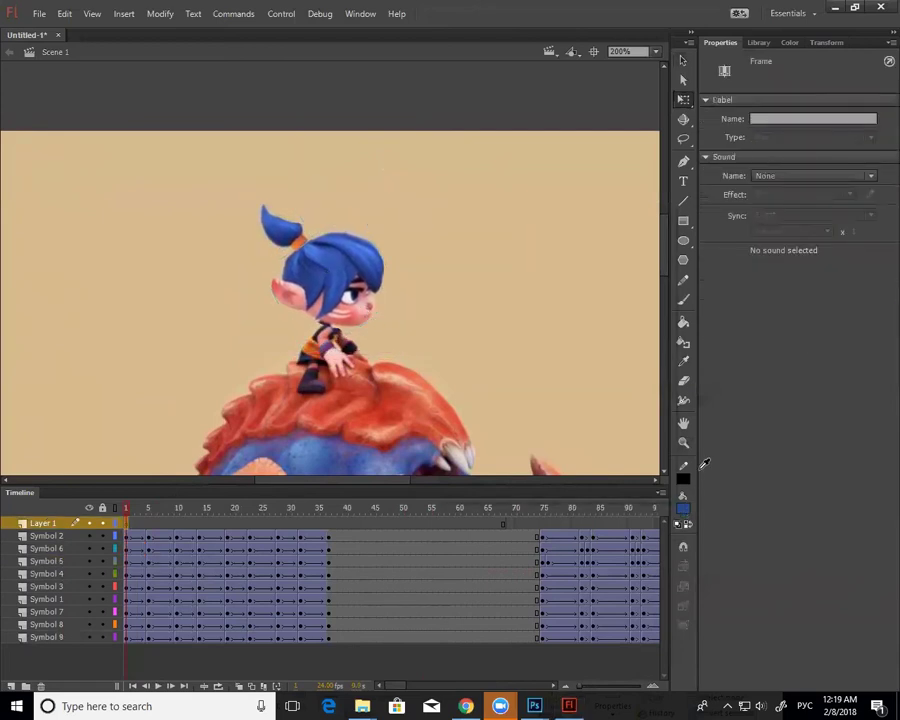
click(685, 513)
key(z)
click(317, 325)
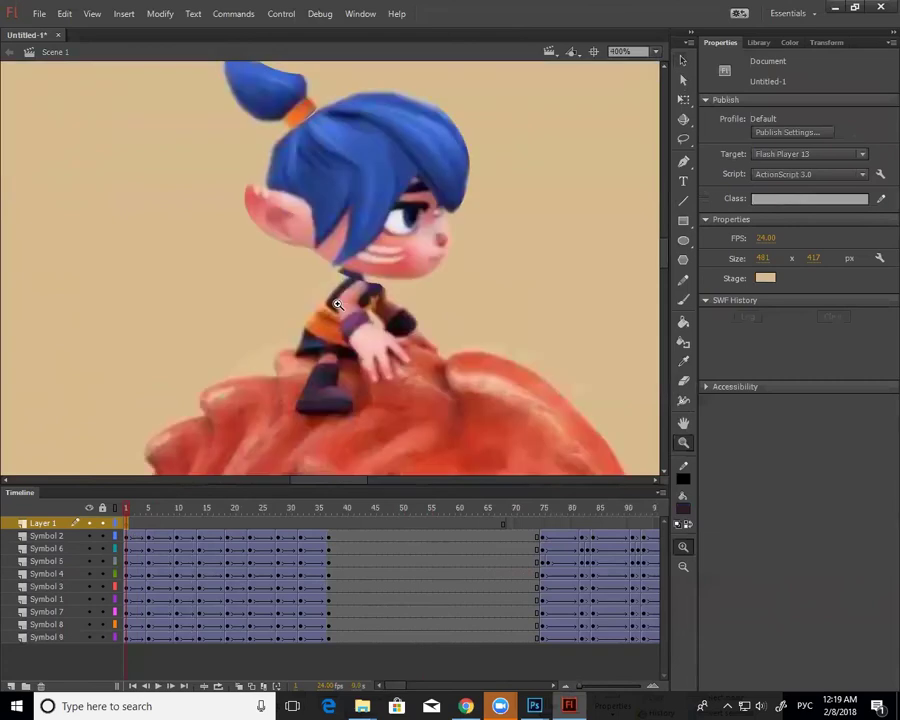
key(b)
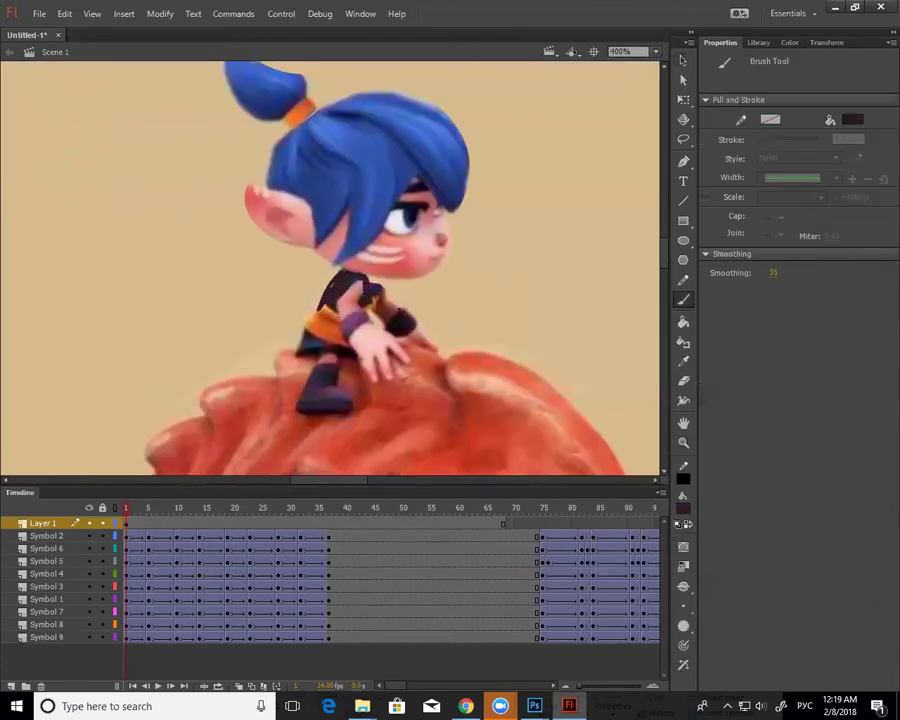
Trim the front of the rider's chest with the sampled background colour and touch up its edge with a sampled dark tone.
key(u)
key(i)
click(408, 294)
key(b)
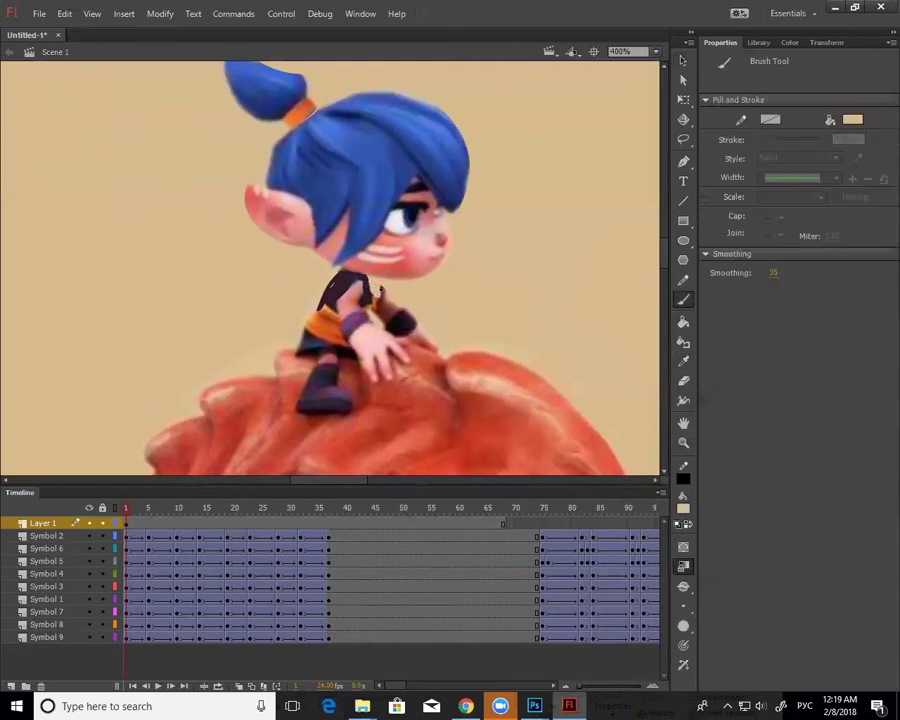
click(683, 508)
click(371, 309)
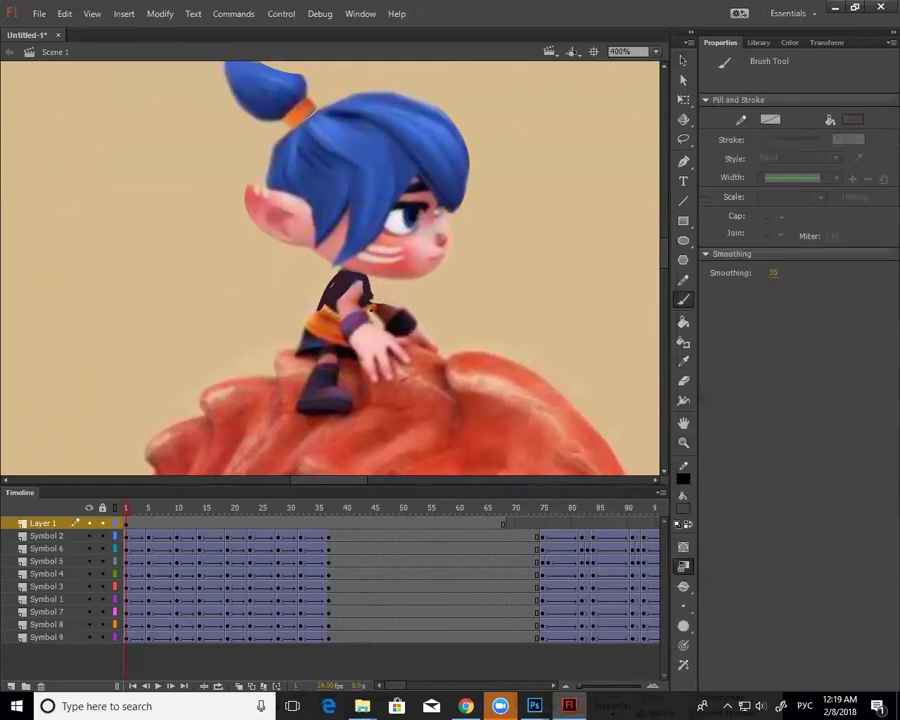
Paint the rider's upper arm with skin pink sampled from the ear and return to the wider view.
click(683, 508)
click(252, 197)
key(z)
alt+click(359, 332)
key(v)
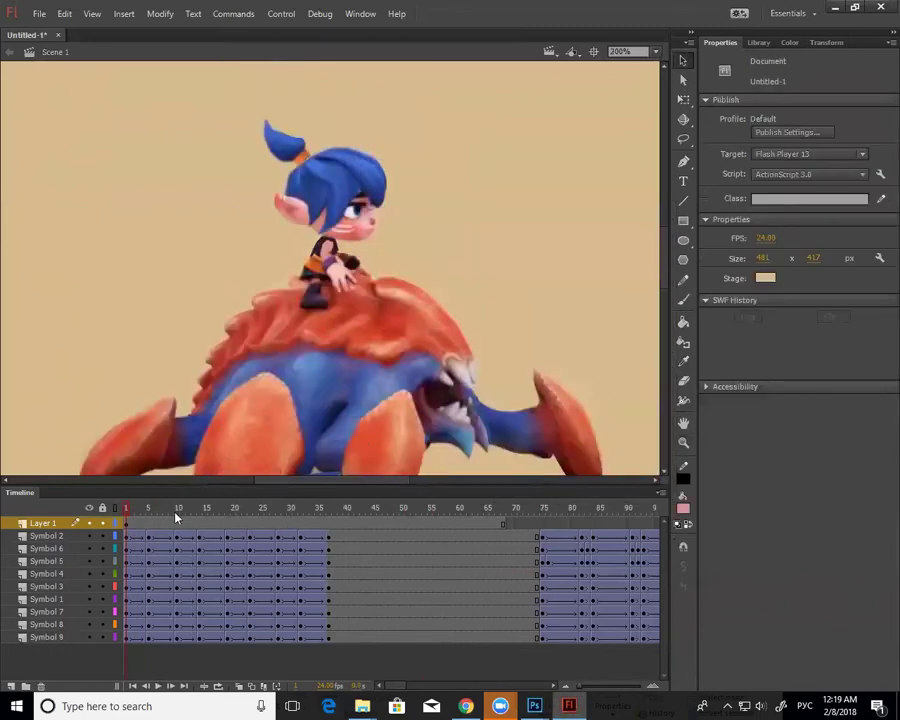
Insert a blank keyframe at frame 2 of Layer 1 and compare the rider's poses at frames 1 and 37.
click(133, 527)
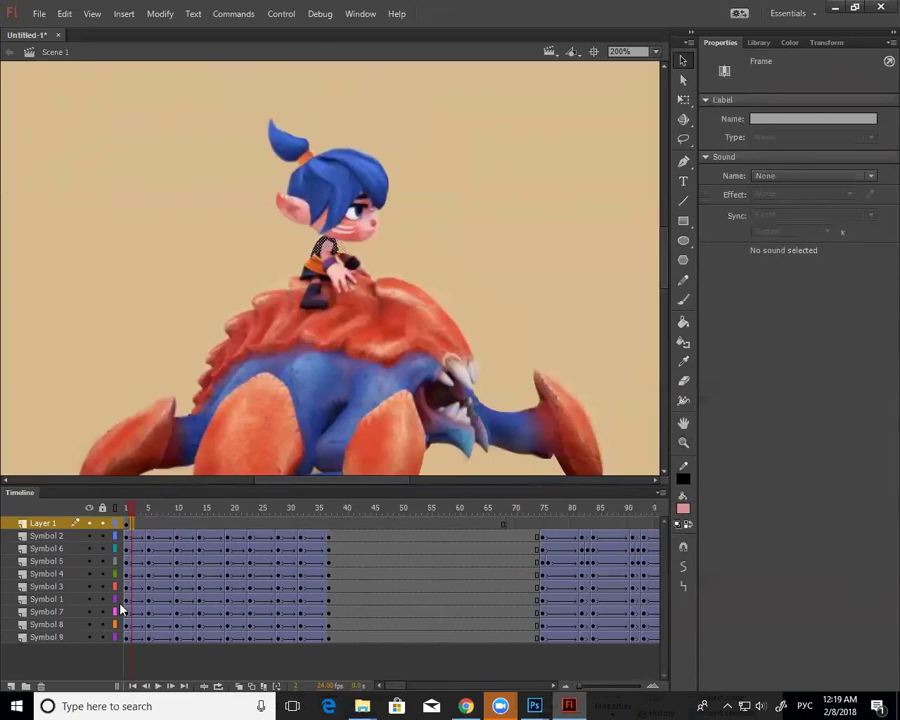
click(330, 525)
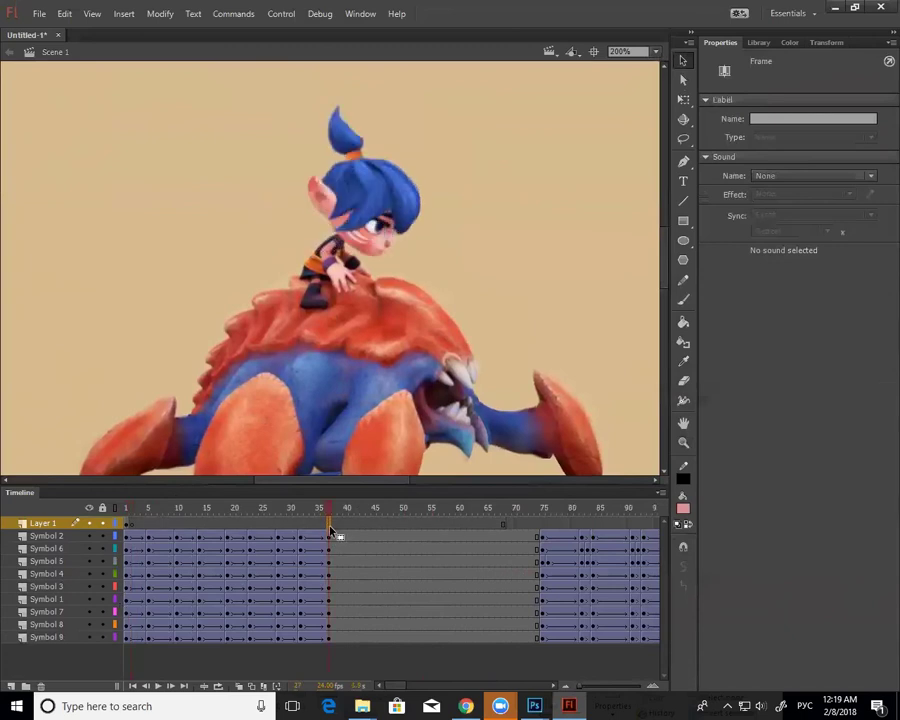
click(126, 514)
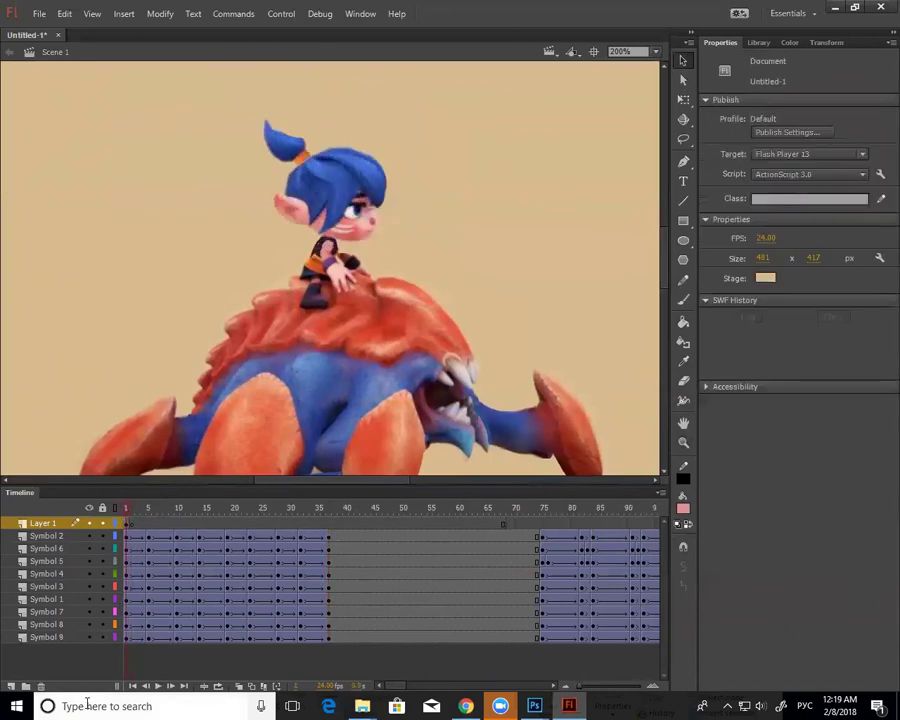
click(330, 511)
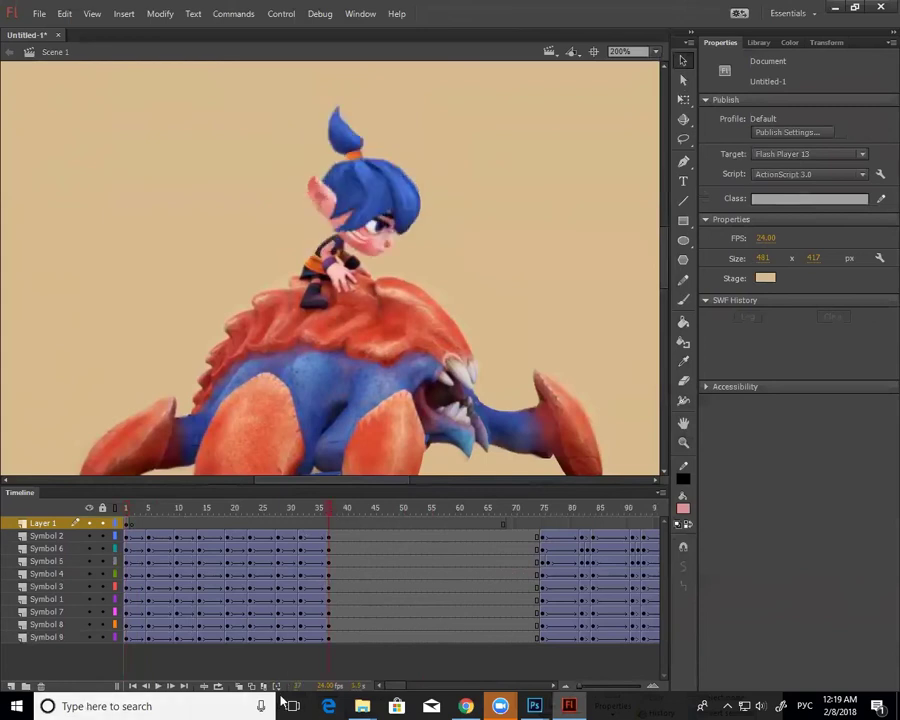
At frame 37, sketch a red arrow below the rider's chin and a red line over the ponytail, removing both marks.
click(683, 508)
click(530, 302)
key(b)
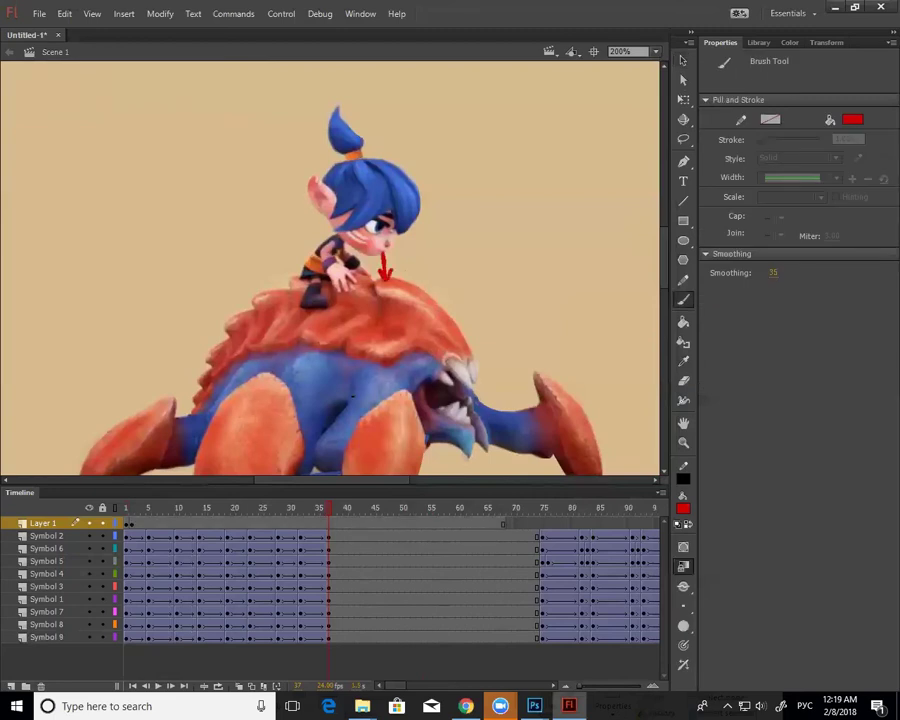
click(330, 523)
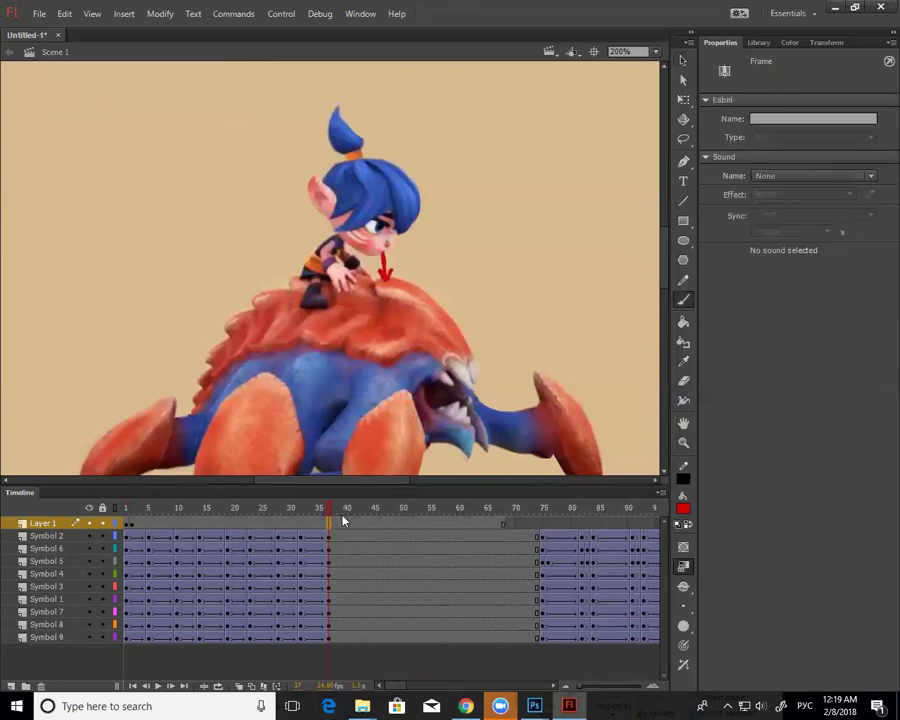
key(Delete)
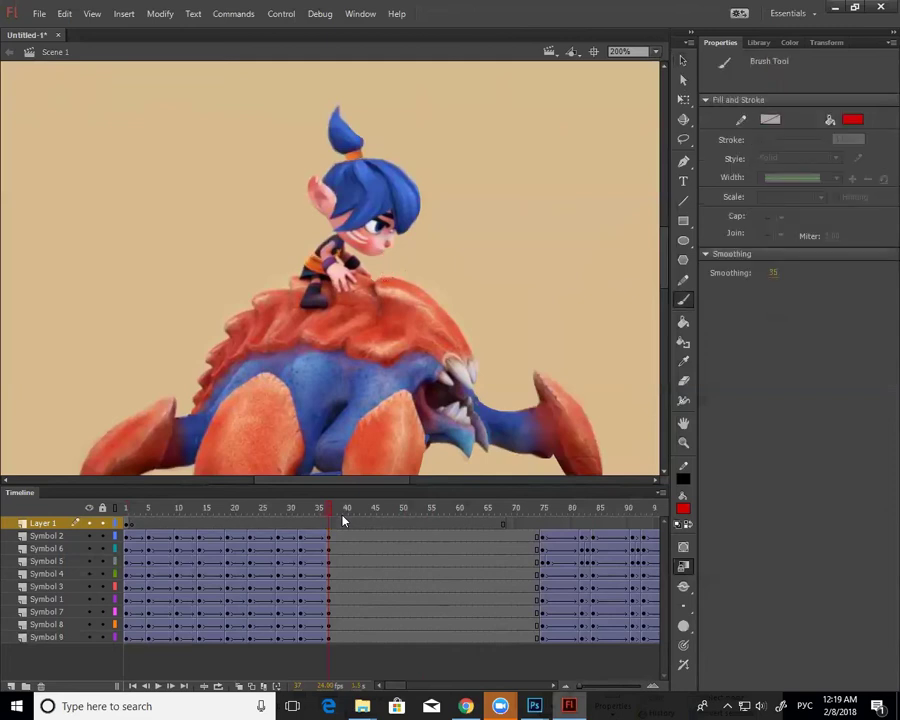
drag(344, 98, 344, 148)
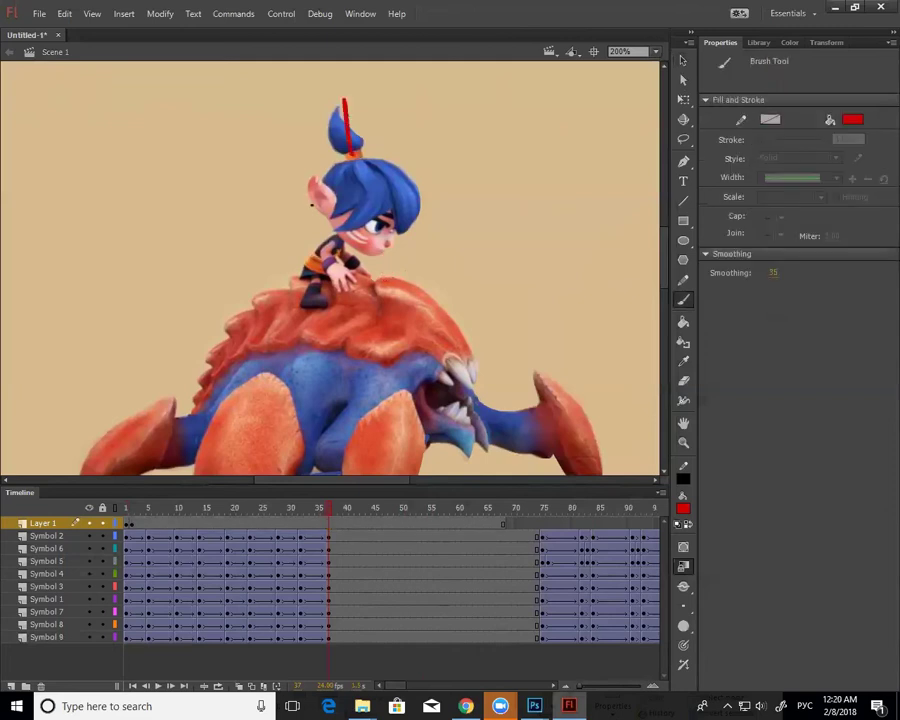
key(ctrl+z)
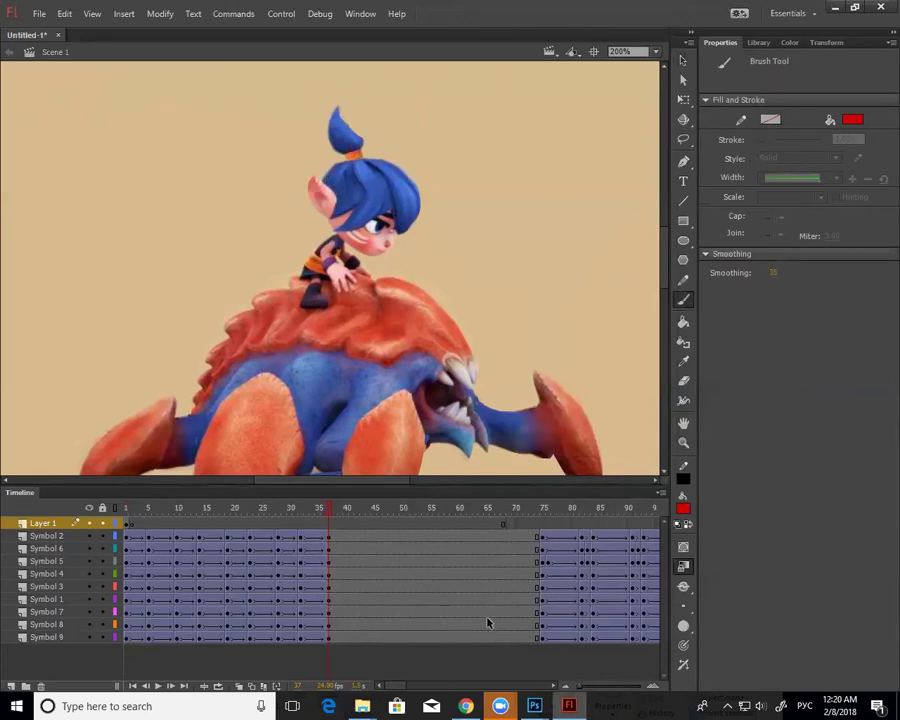
At frame 1, brush a raised leg with a dark boot in front of the rider's hand, using a sampled dark colour.
click(134, 508)
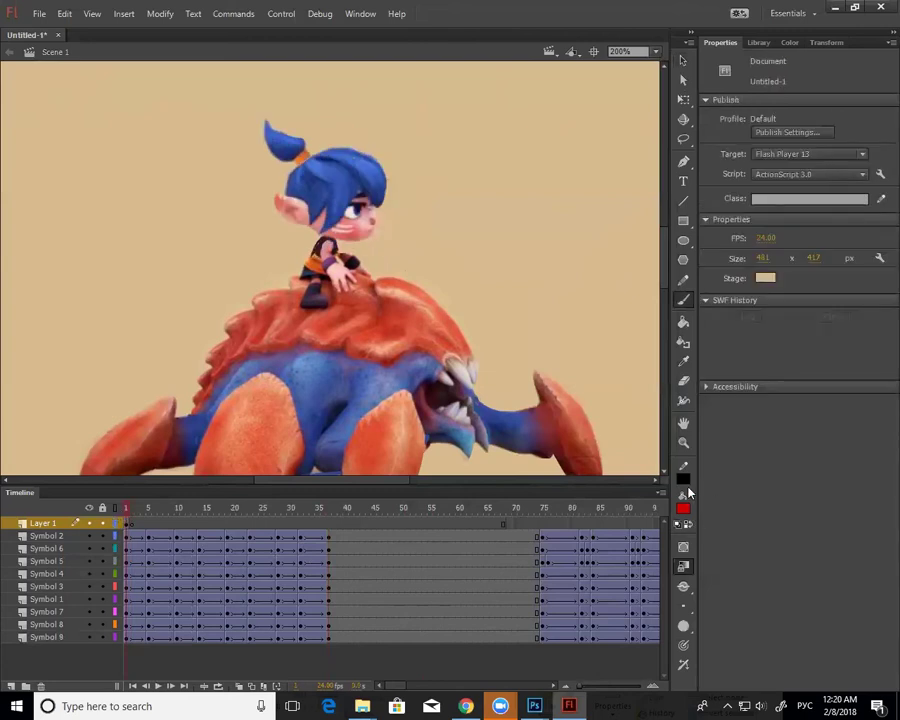
key(z)
click(482, 381)
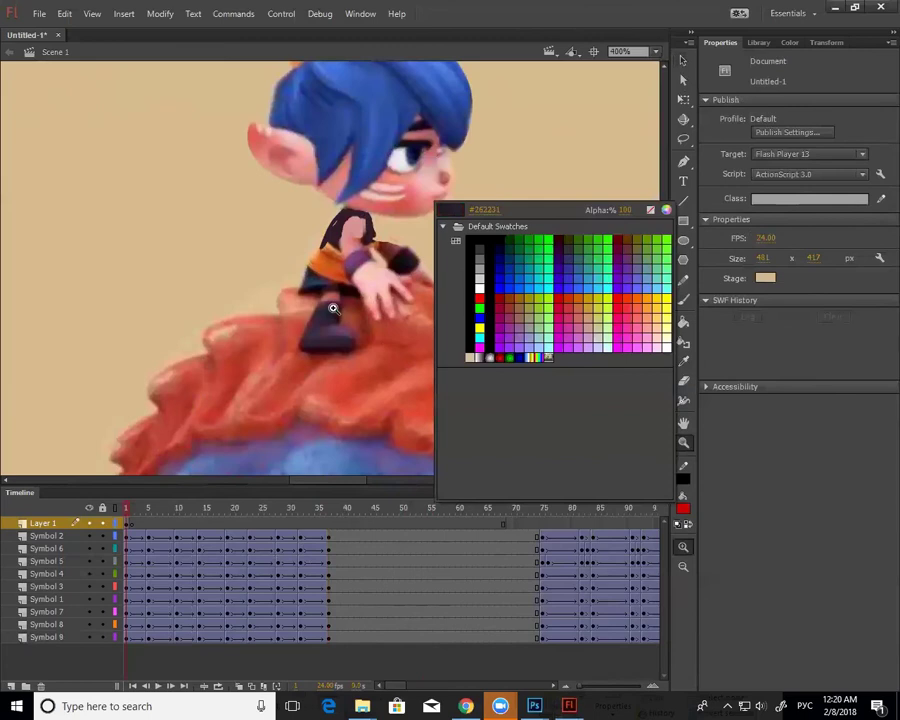
click(332, 306)
key(b)
mouse_move(342, 307)
mouse_down()
mouse_move(370, 326)
mouse_move(386, 302)
mouse_up()
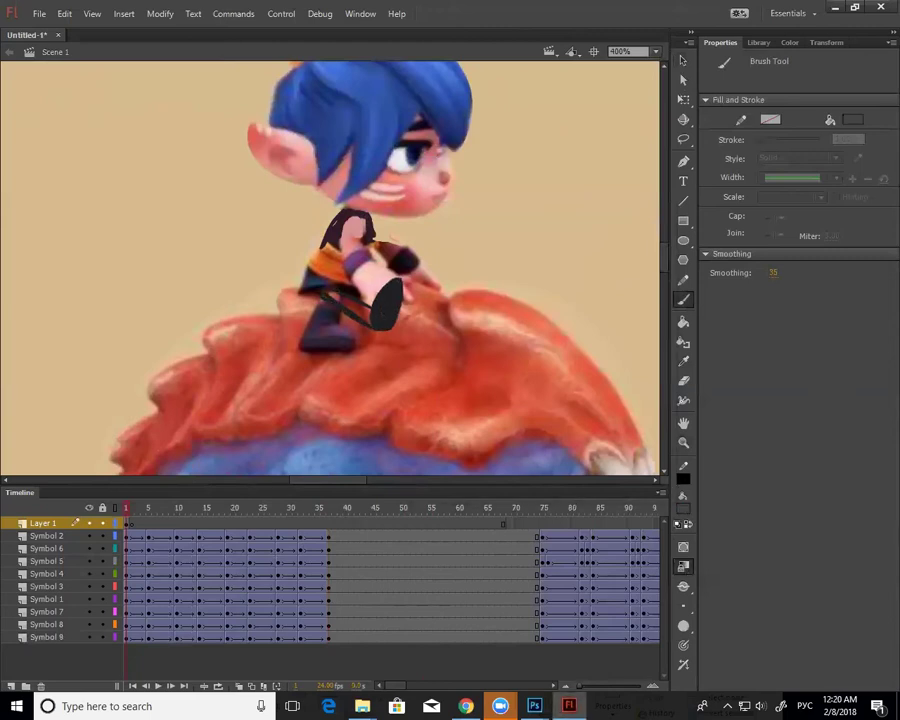
Fill the raised leg's upper part with a sampled reddish tone and finish the leg with a sampled dark colour.
click(683, 509)
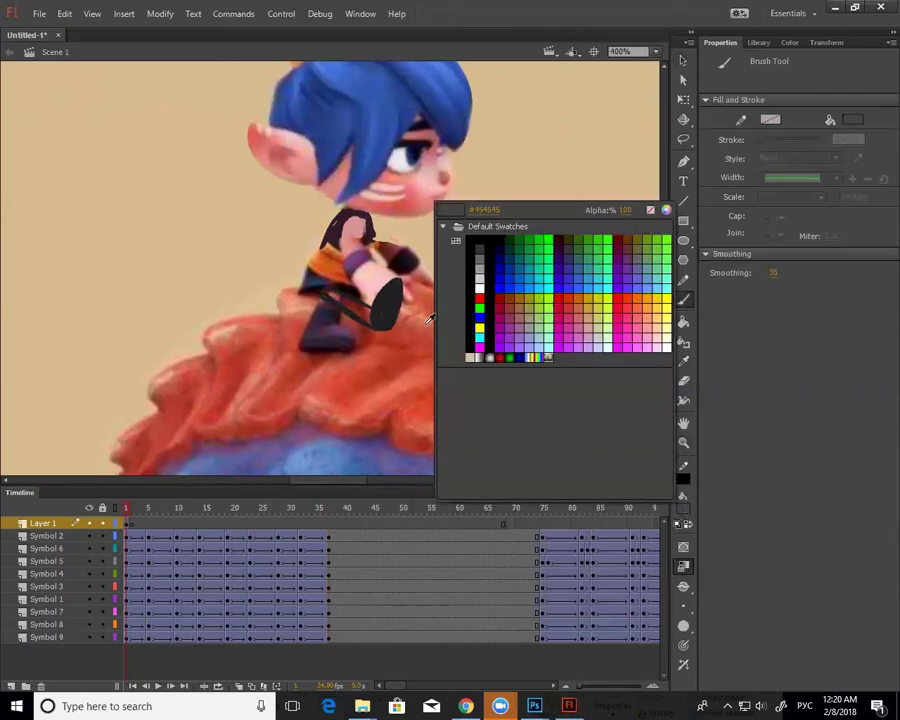
click(335, 300)
drag(326, 293, 337, 300)
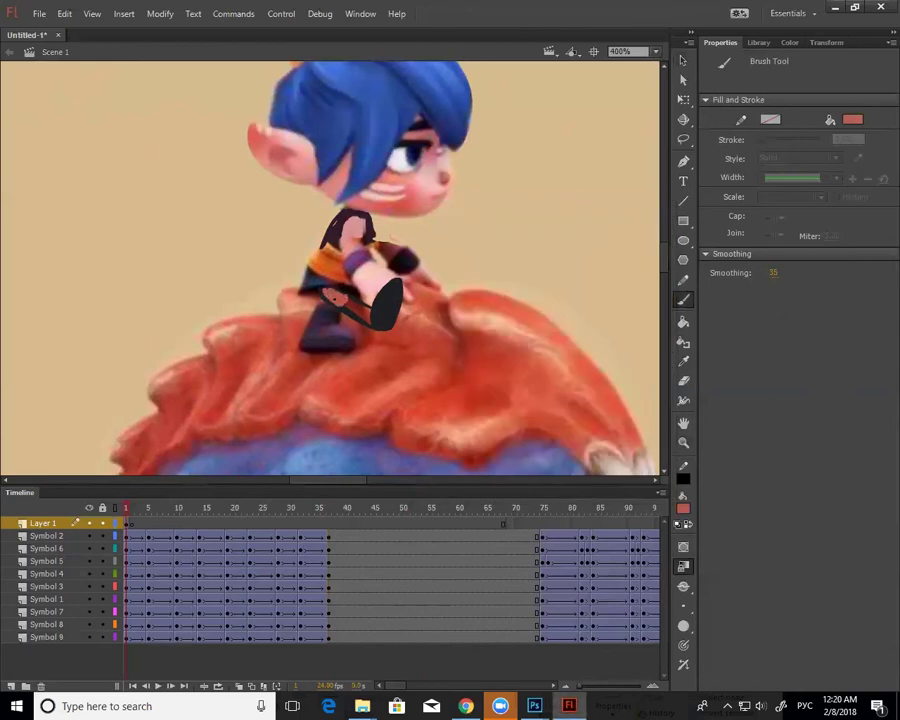
click(683, 508)
click(337, 308)
key(z)
alt+click(428, 436)
drag(500, 409, 575, 528)
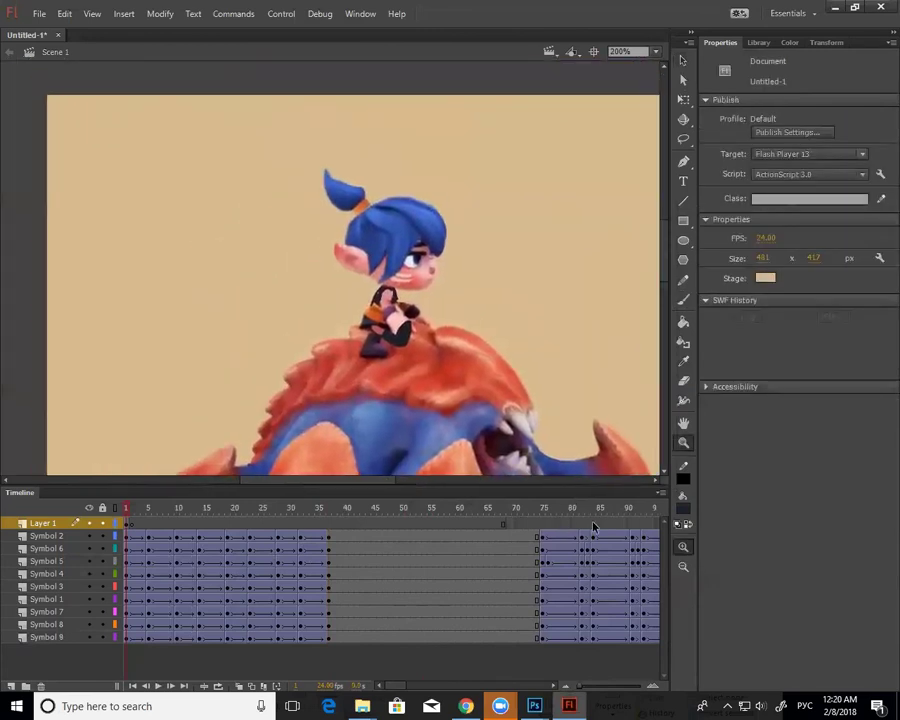
Cover the rider's original boot with dark red brushwork so it blends into the crab's shell, and view the full stage.
click(683, 505)
click(395, 347)
key(b)
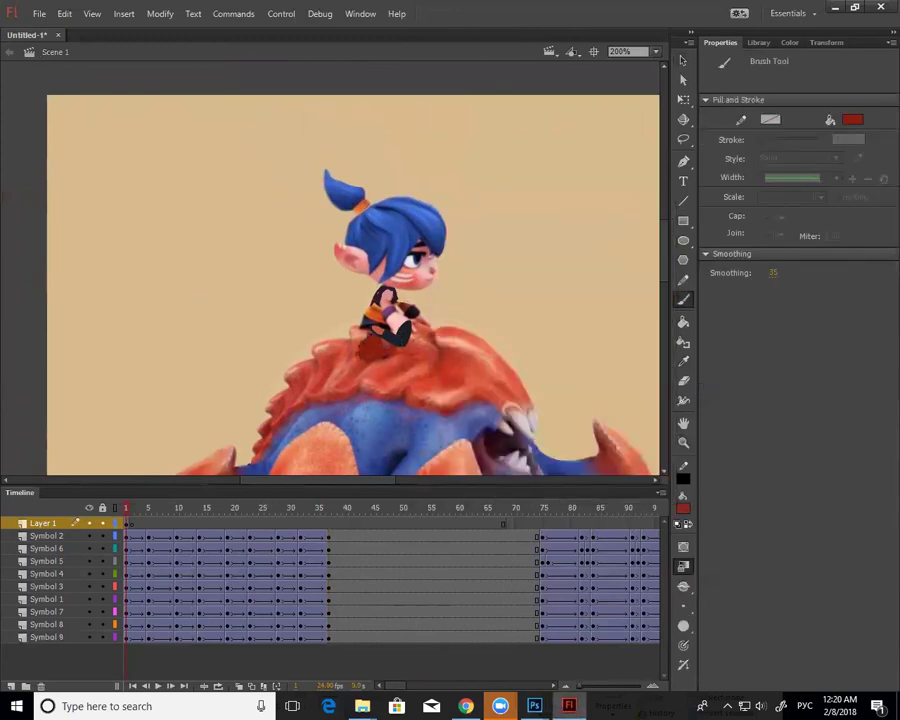
key(z)
alt+click(424, 387)
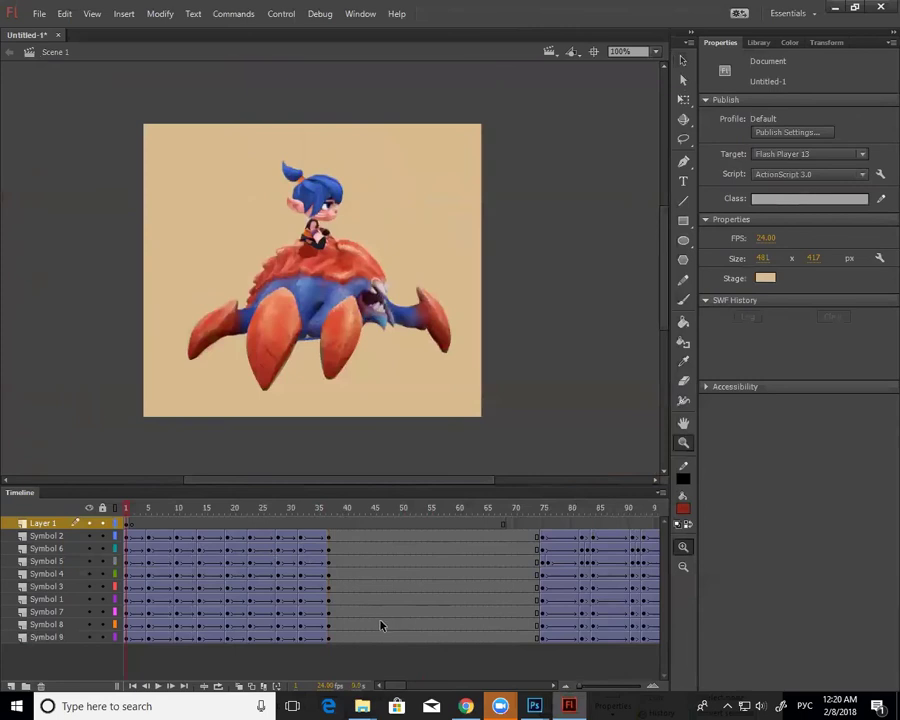
Paint a lower ponytail swept straight back from the orange hair tie, using blue sampled from the hair.
click(283, 187)
click(327, 226)
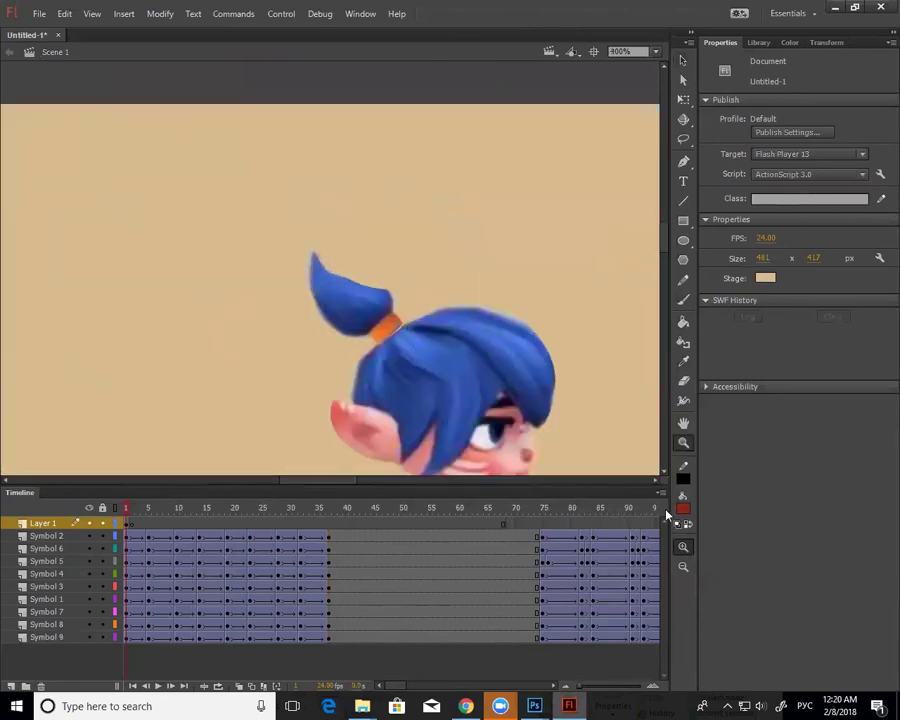
key(i)
click(683, 508)
click(389, 308)
click(389, 308)
key(b)
mouse_move(390, 300)
mouse_down()
mouse_move(286, 321)
mouse_move(345, 330)
mouse_move(350, 300)
mouse_move(322, 318)
mouse_move(300, 316)
mouse_move(330, 330)
mouse_up()
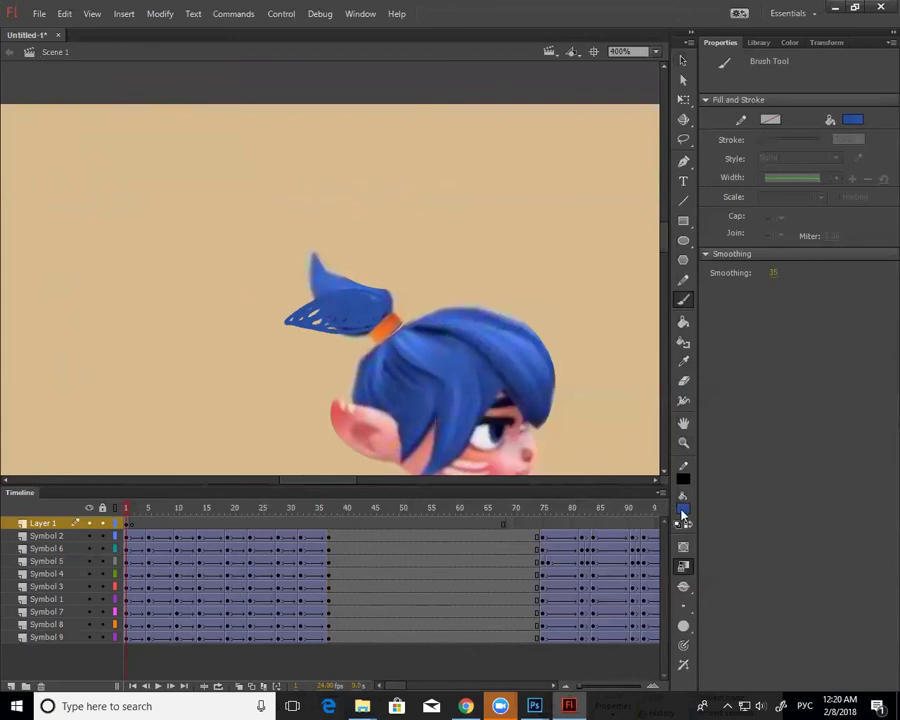
Cover the original upright ponytail with the sampled background colour and resample the ponytail's blue for touch-ups.
click(683, 508)
click(350, 284)
mouse_move(348, 286)
mouse_down()
mouse_move(325, 266)
mouse_move(316, 276)
mouse_move(394, 304)
mouse_move(369, 298)
mouse_up()
key(u)
key(i)
click(378, 315)
key(b)
Outline a lower, backward-pointing ear in light pink (#DFBDC2) sampled from the ear and fill the shape.
click(683, 508)
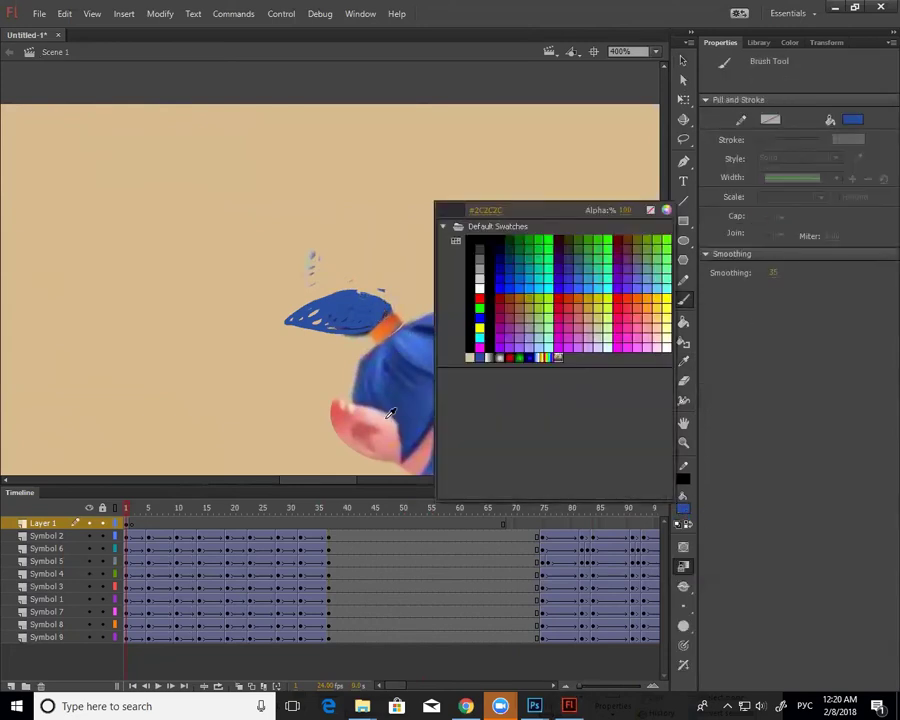
click(393, 427)
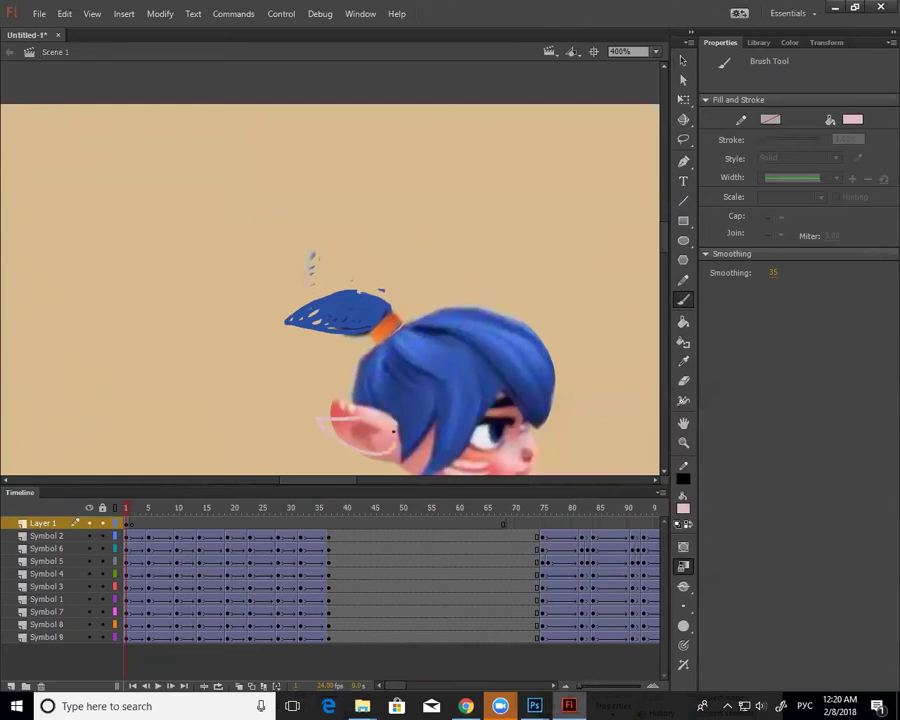
key(k)
click(391, 457)
key(z)
alt+click(421, 456)
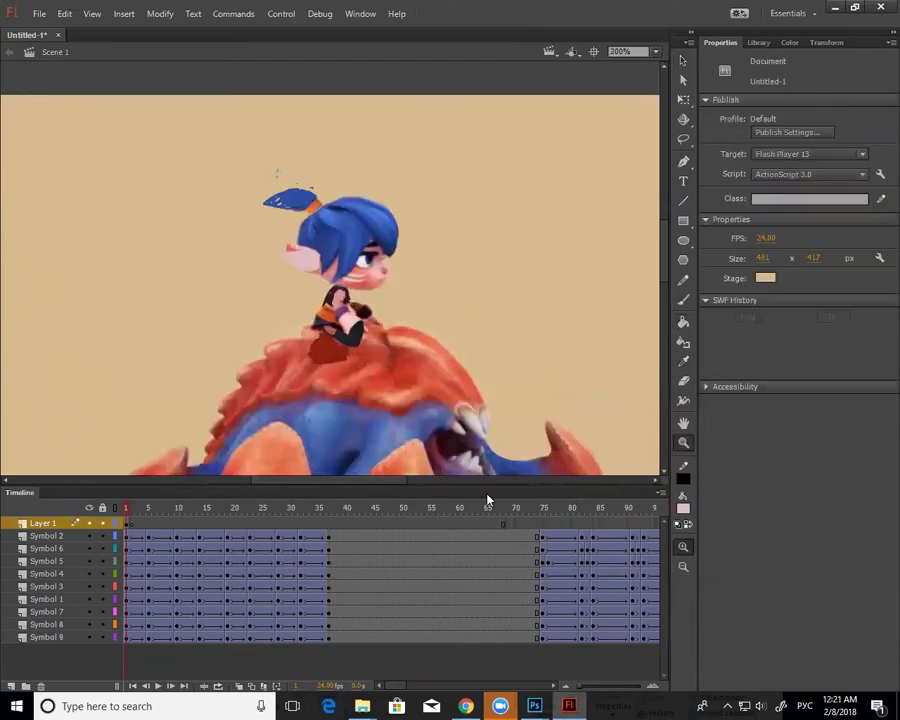
Brush the sampled background colour over the original ear tip above the repainted ear.
click(682, 510)
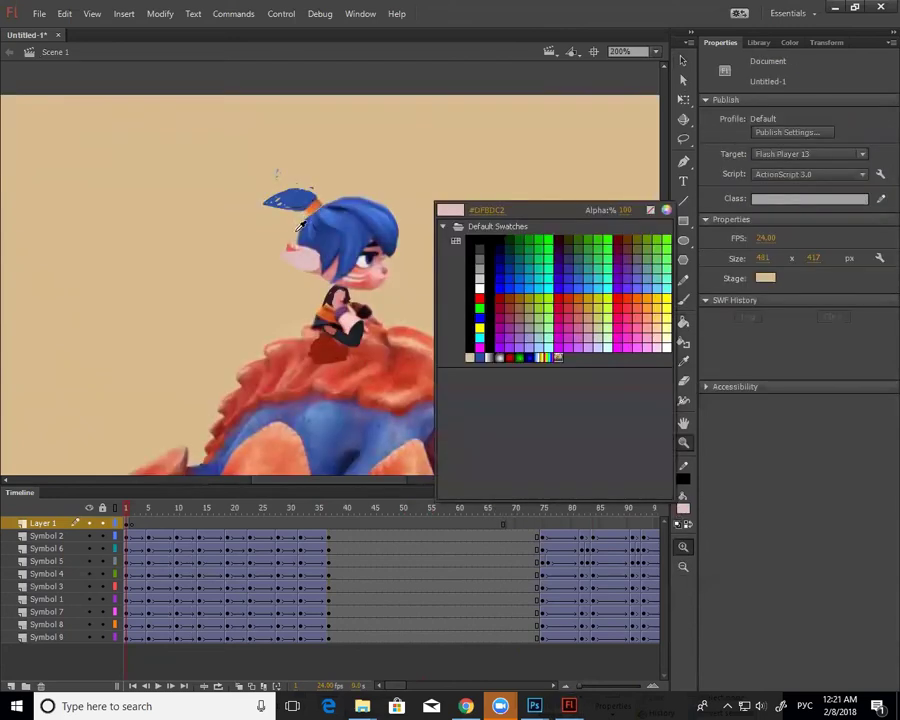
click(295, 229)
key(b)
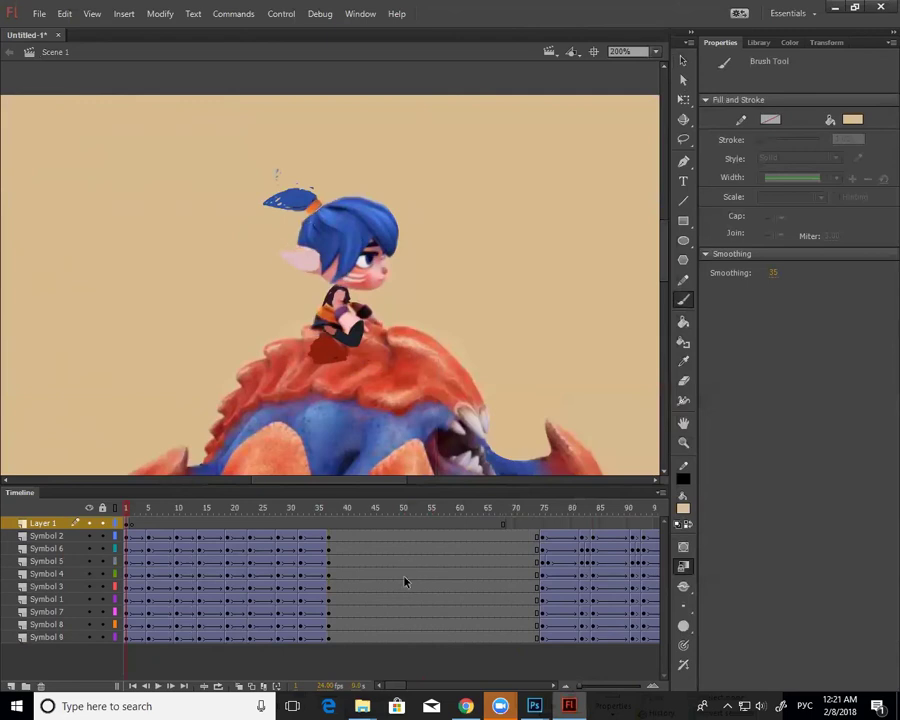
On frame 37, paint a new hand with its thumb reaching forward, using light pink sampled from the skin.
click(133, 524)
key(z)
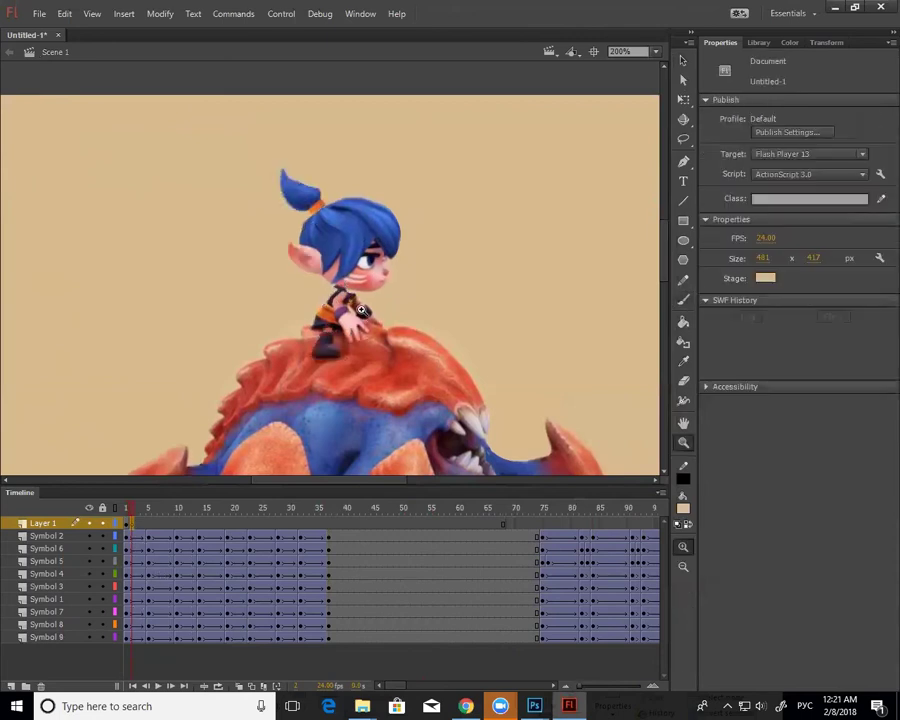
click(331, 527)
click(360, 376)
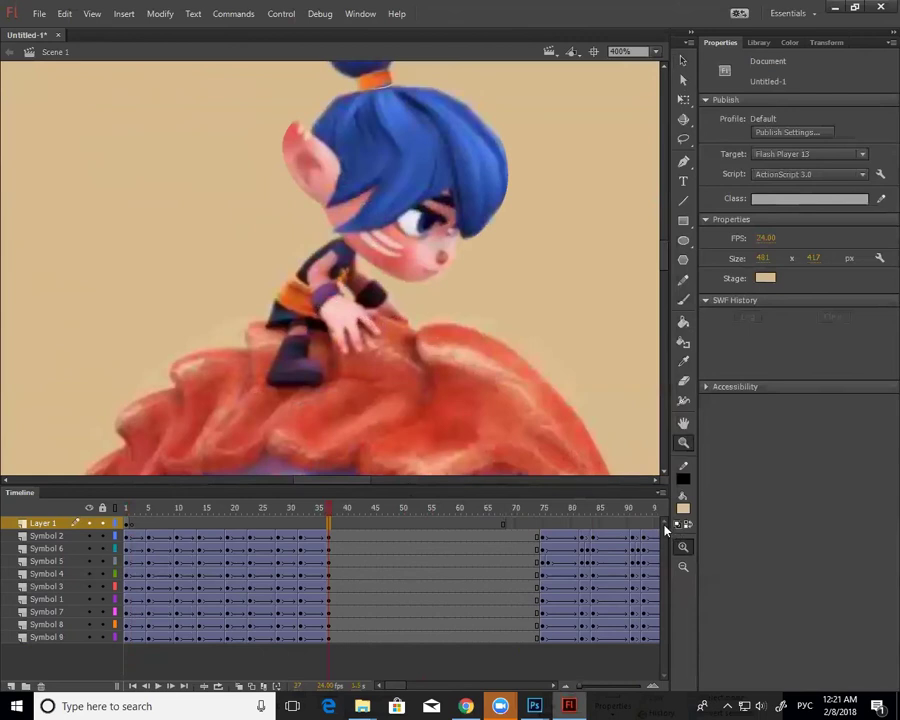
click(683, 478)
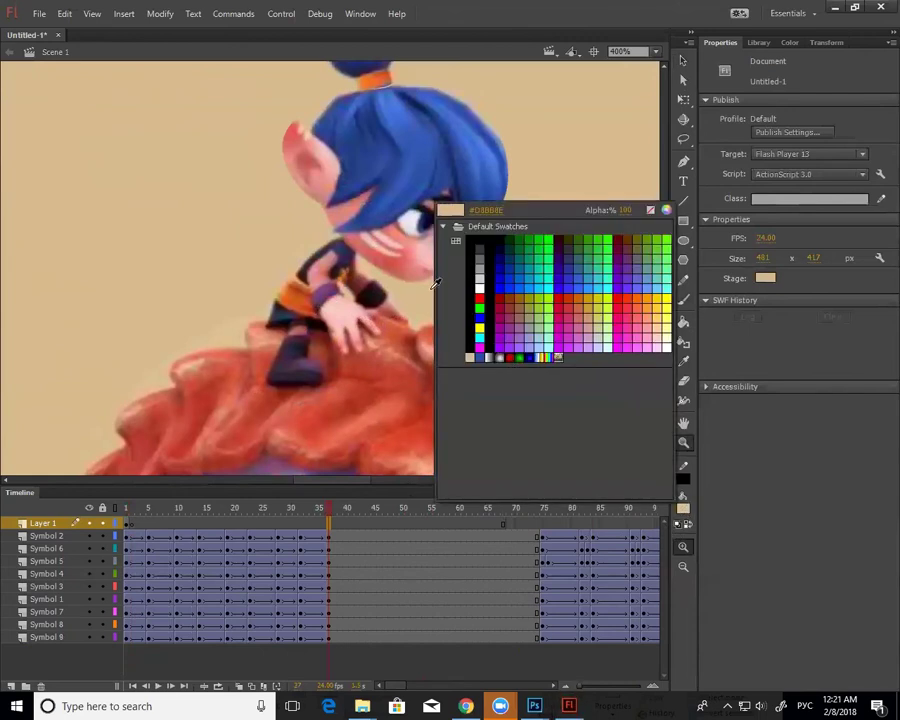
click(490, 253)
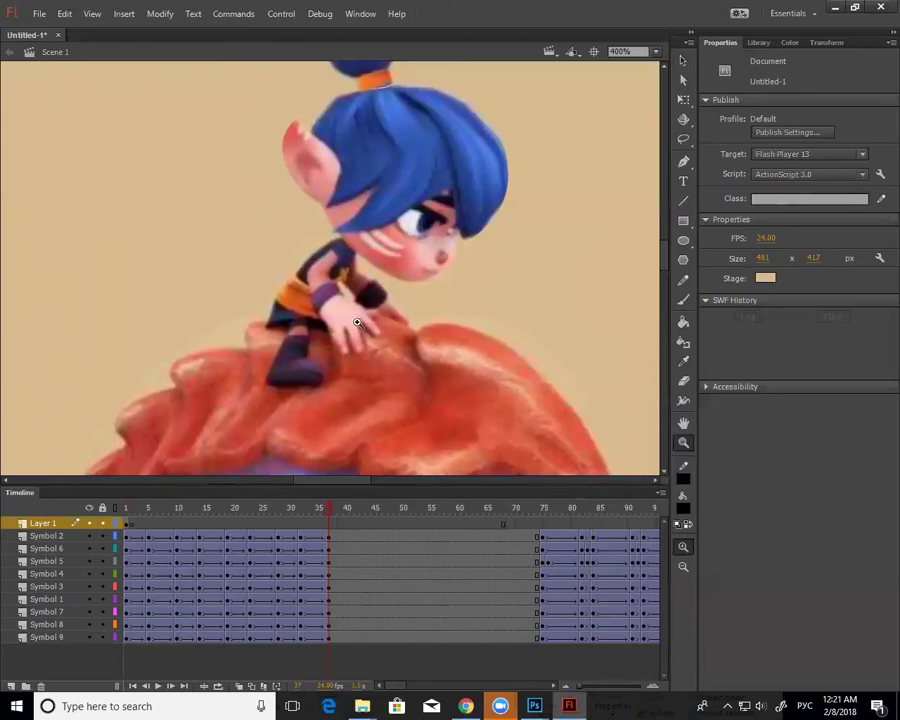
click(396, 331)
click(683, 508)
click(344, 262)
key(b)
drag(389, 267, 391, 268)
mouse_move(357, 279)
mouse_down()
mouse_move(394, 274)
mouse_move(349, 270)
mouse_move(336, 313)
mouse_move(334, 282)
mouse_move(342, 316)
mouse_move(357, 328)
mouse_move(320, 315)
mouse_up()
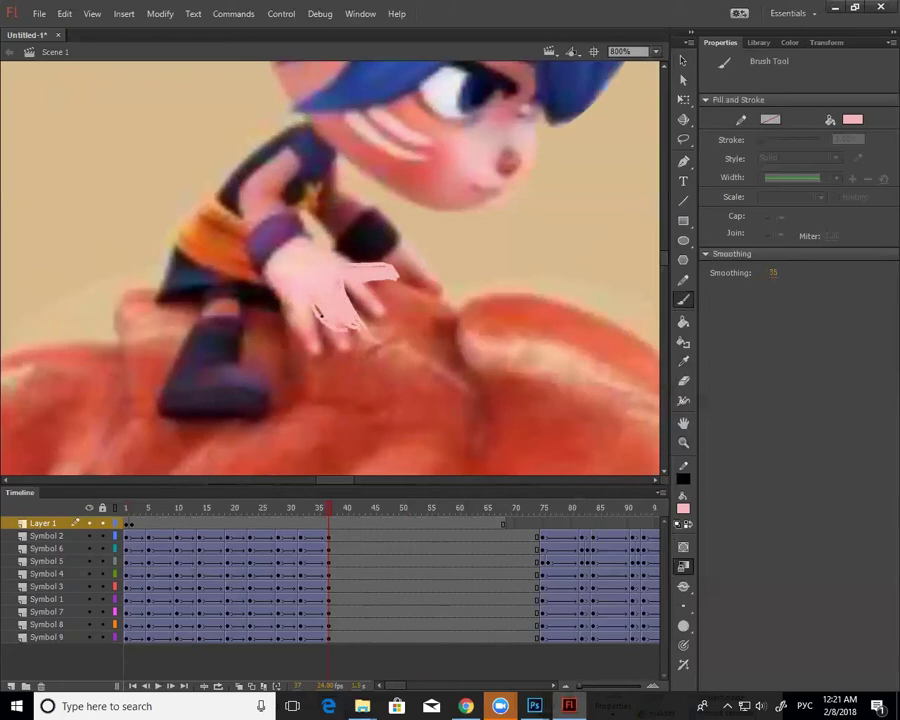
drag(349, 330, 329, 323)
Cover the original fingers with red sampled from the shell and outline the new hand in the same dark red.
click(684, 509)
click(383, 286)
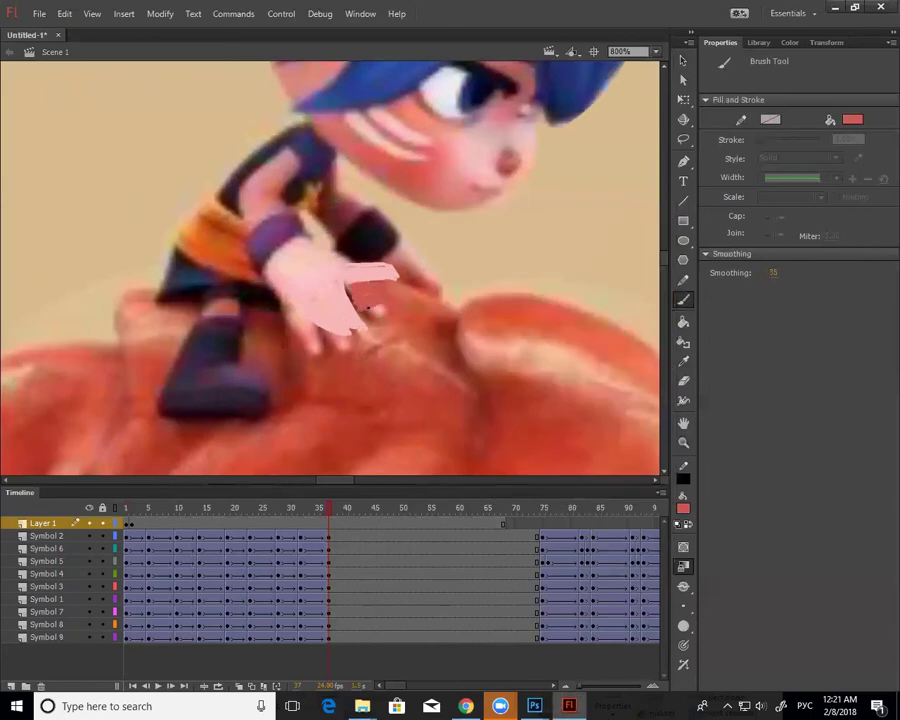
click(684, 509)
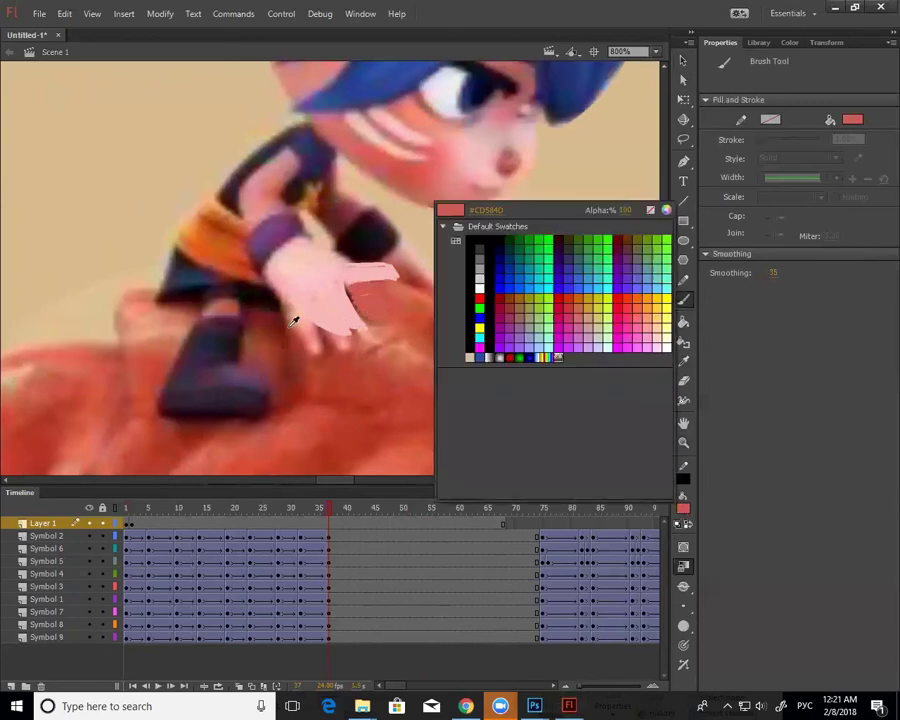
click(295, 315)
mouse_move(295, 315)
mouse_down()
mouse_move(311, 345)
mouse_move(317, 332)
mouse_move(333, 343)
mouse_move(351, 327)
mouse_move(365, 333)
mouse_up()
mouse_move(342, 284)
mouse_down()
mouse_move(365, 330)
mouse_move(293, 312)
mouse_move(369, 332)
mouse_up()
drag(291, 307, 340, 330)
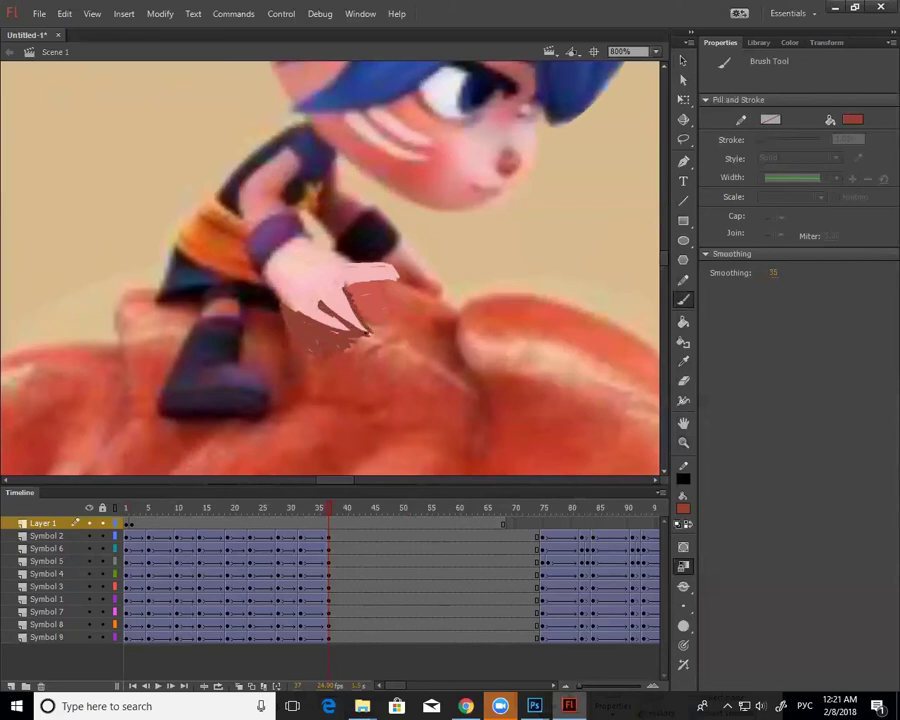
mouse_move(392, 267)
mouse_down()
mouse_move(352, 265)
mouse_move(303, 234)
mouse_up()
mouse_move(264, 270)
mouse_down()
mouse_move(286, 303)
mouse_move(301, 238)
mouse_up()
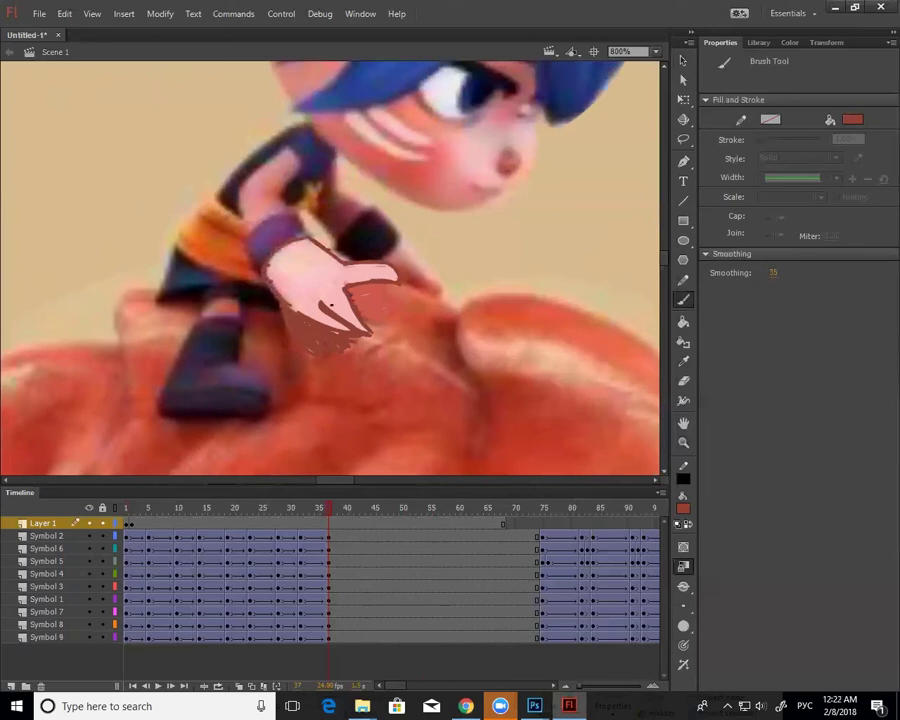
Resample the hand's pink and brush in the lower fingers on frame 37.
key(i)
click(342, 292)
key(b)
drag(326, 306, 350, 320)
click(684, 509)
click(323, 306)
key(i)
click(241, 212)
key(b)
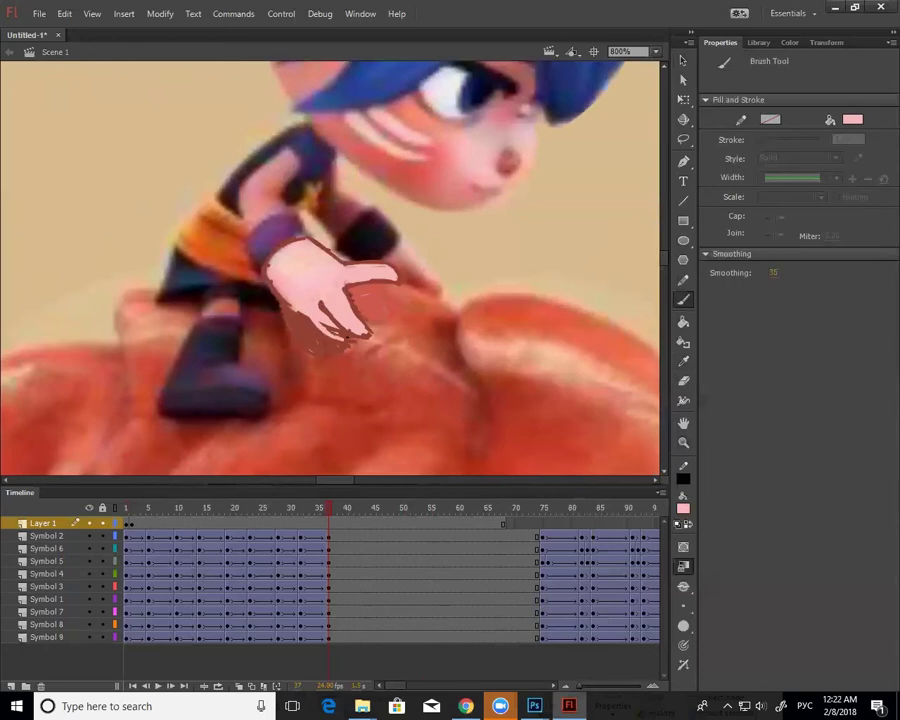
Insert a Layer 1 keyframe at frame 37 and clear the hand drawing from the frames before it.
key(z)
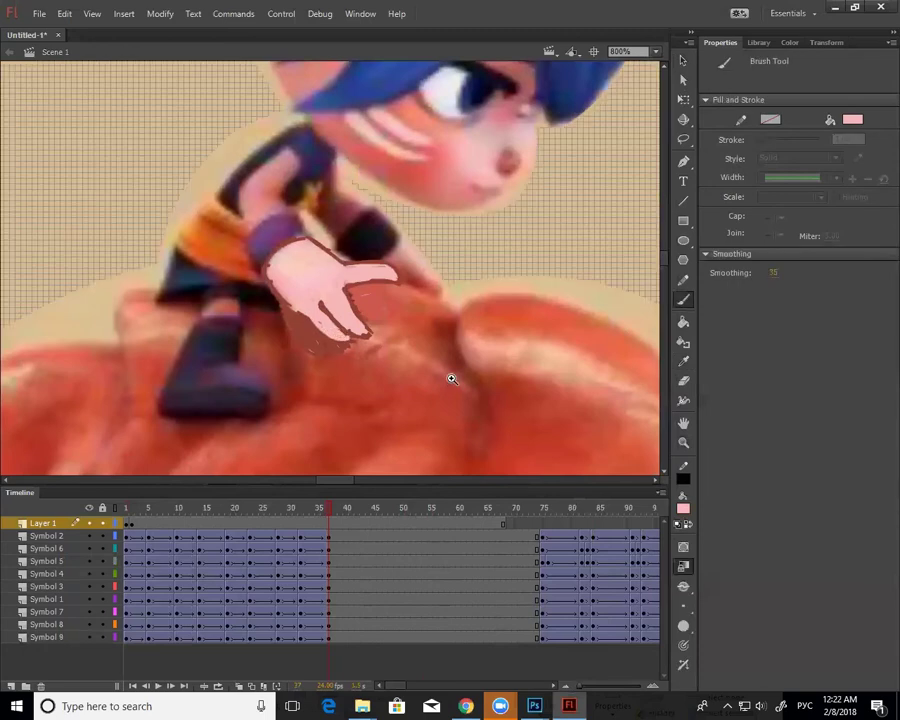
alt+click(454, 382)
drag(522, 434, 539, 464)
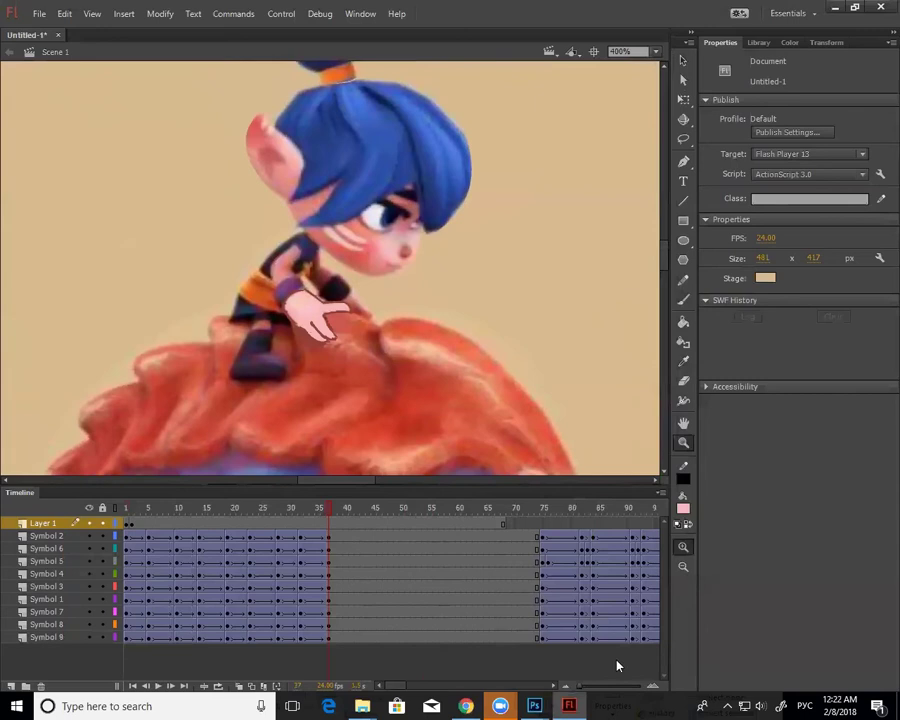
click(331, 523)
key(F6)
click(323, 523)
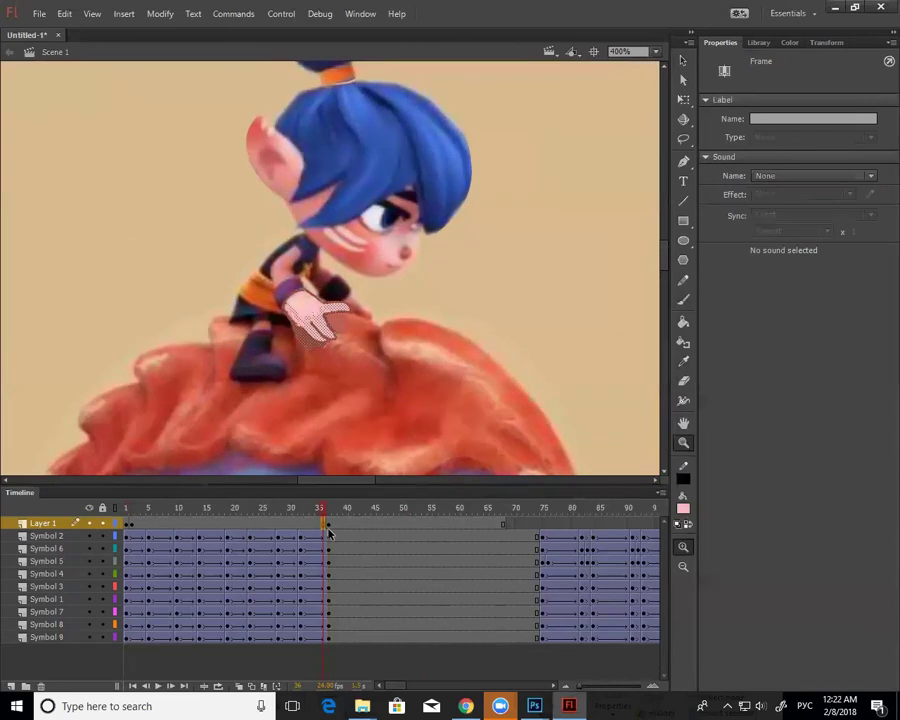
key(Delete)
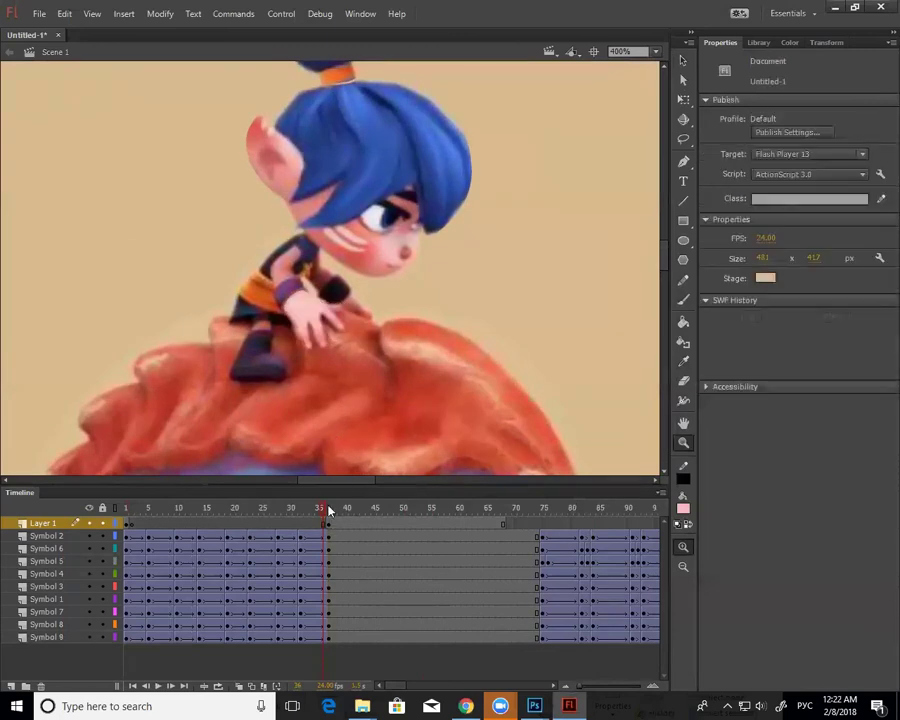
On frame 36, outline an open hand with spread fingers in pink (#FFBBC8) and fill the shape.
click(330, 510)
click(324, 514)
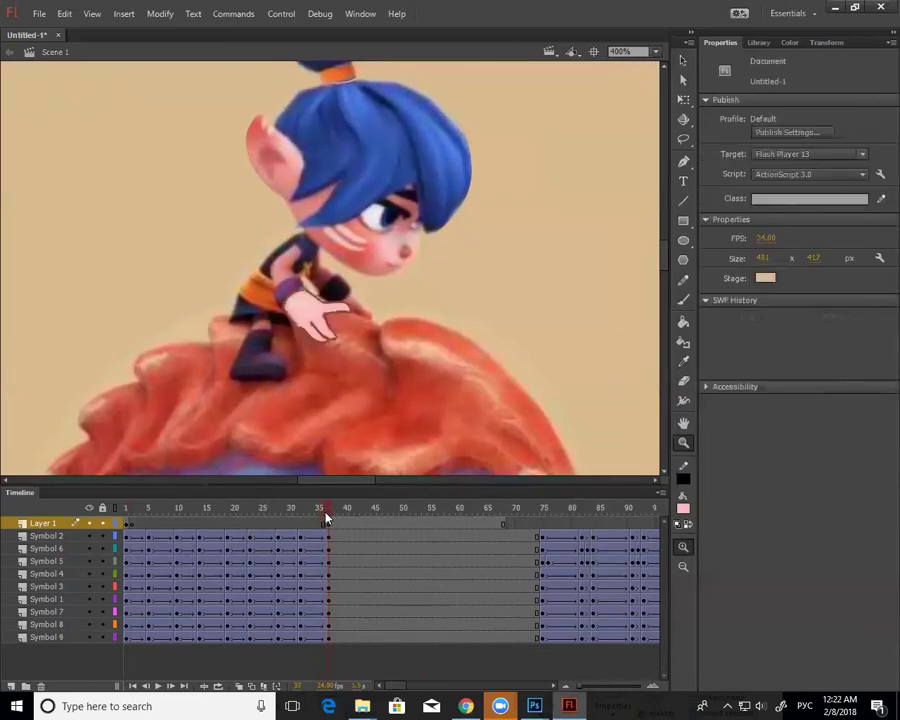
click(299, 326)
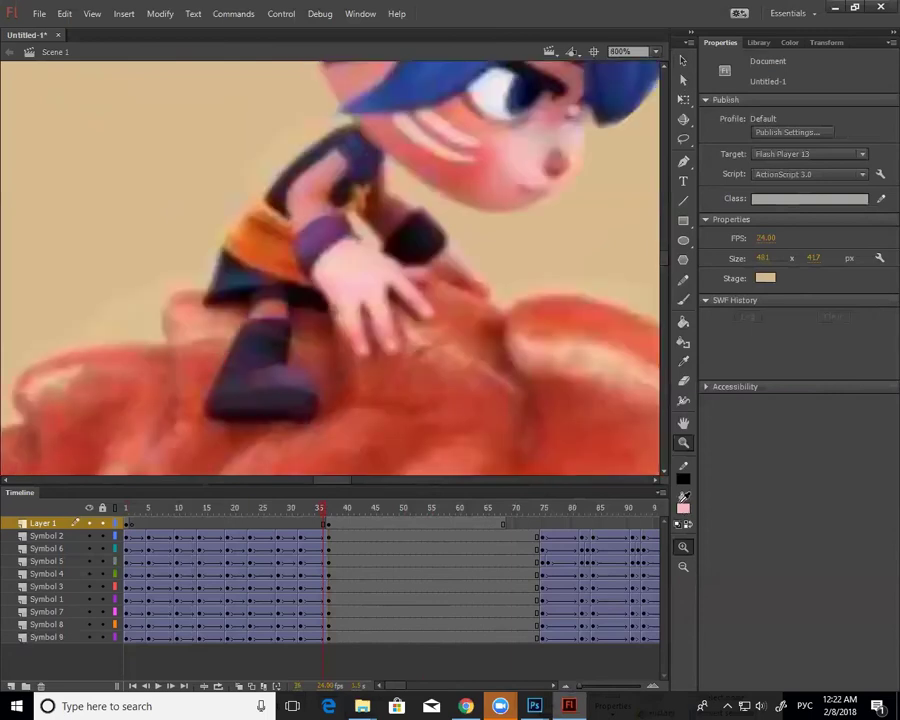
key(b)
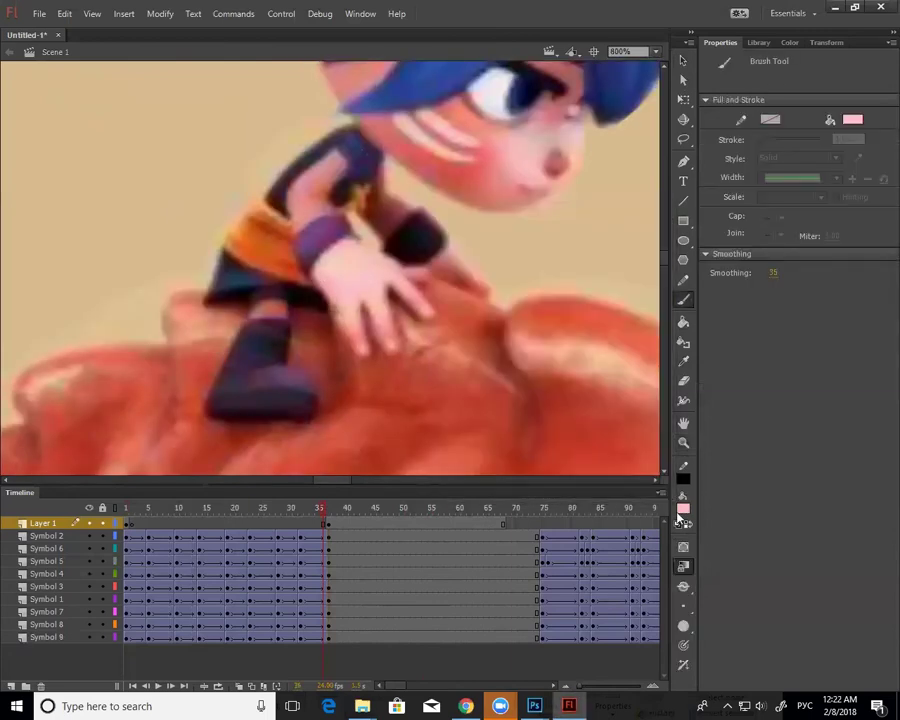
mouse_move(321, 284)
mouse_down()
mouse_move(312, 342)
mouse_move(324, 338)
mouse_move(316, 340)
mouse_move(325, 295)
mouse_move(320, 330)
mouse_move(342, 288)
mouse_move(410, 303)
mouse_up()
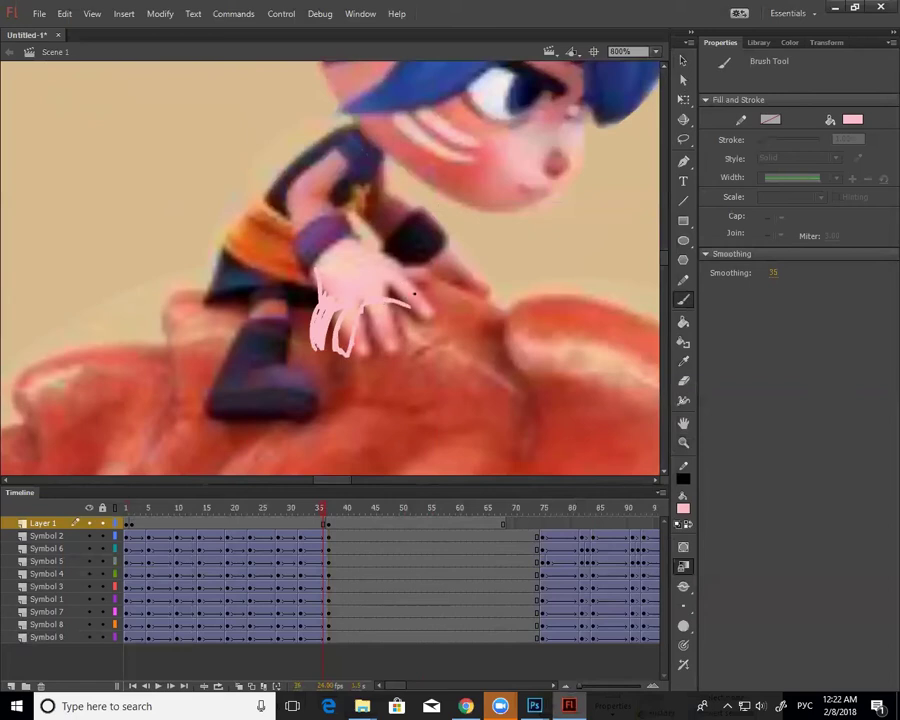
drag(319, 298, 302, 318)
key(k)
click(357, 346)
Paint over the original fingers with red sampled from the shell and outline the open hand on frame 36.
click(684, 508)
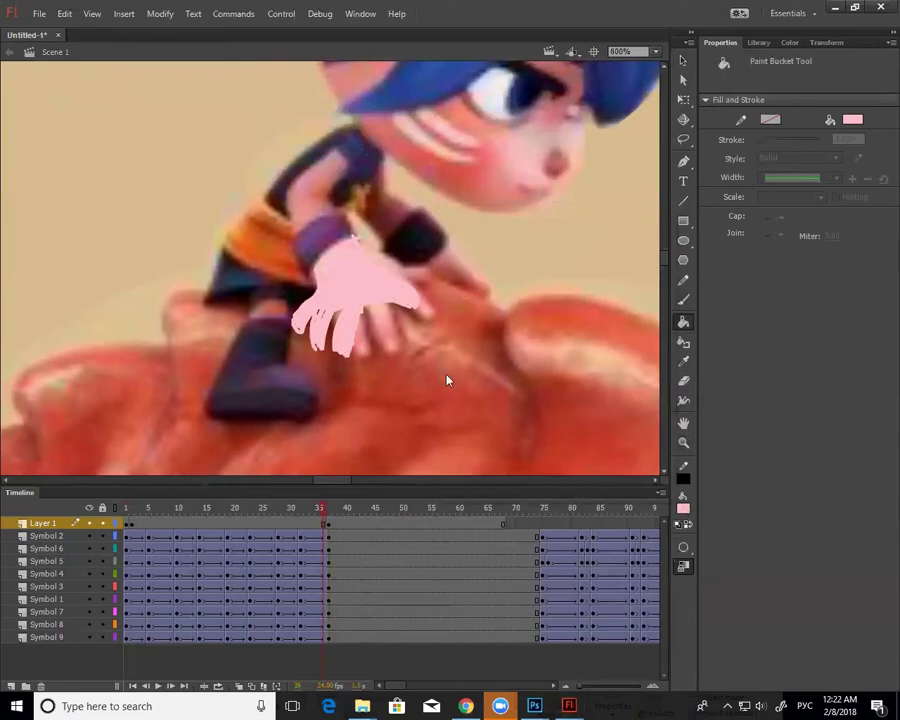
click(395, 310)
key(b)
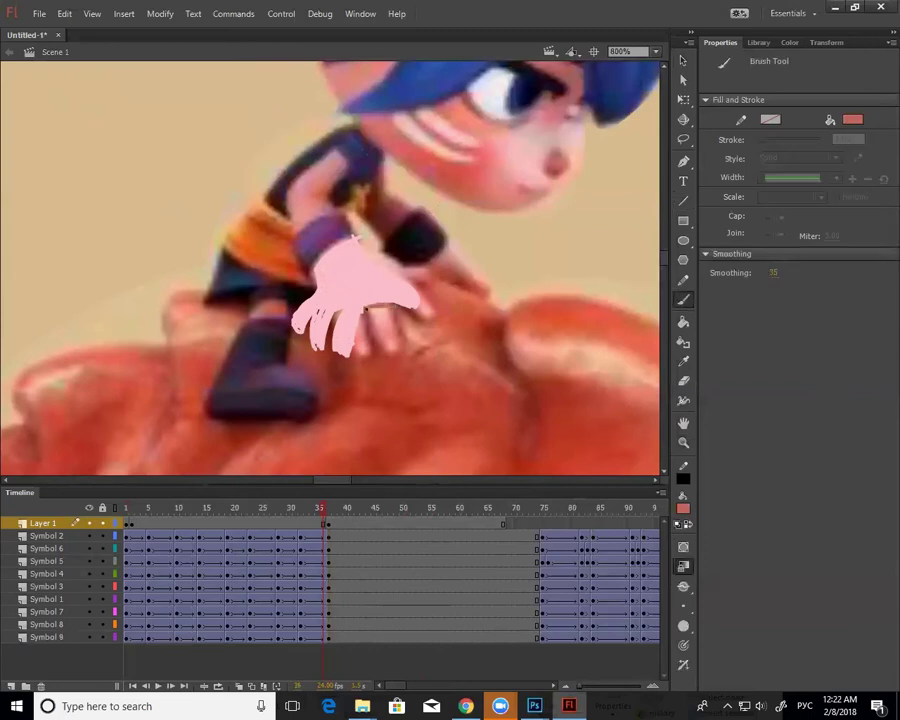
mouse_move(371, 349)
mouse_down()
mouse_move(388, 320)
mouse_move(398, 329)
mouse_move(374, 302)
mouse_up()
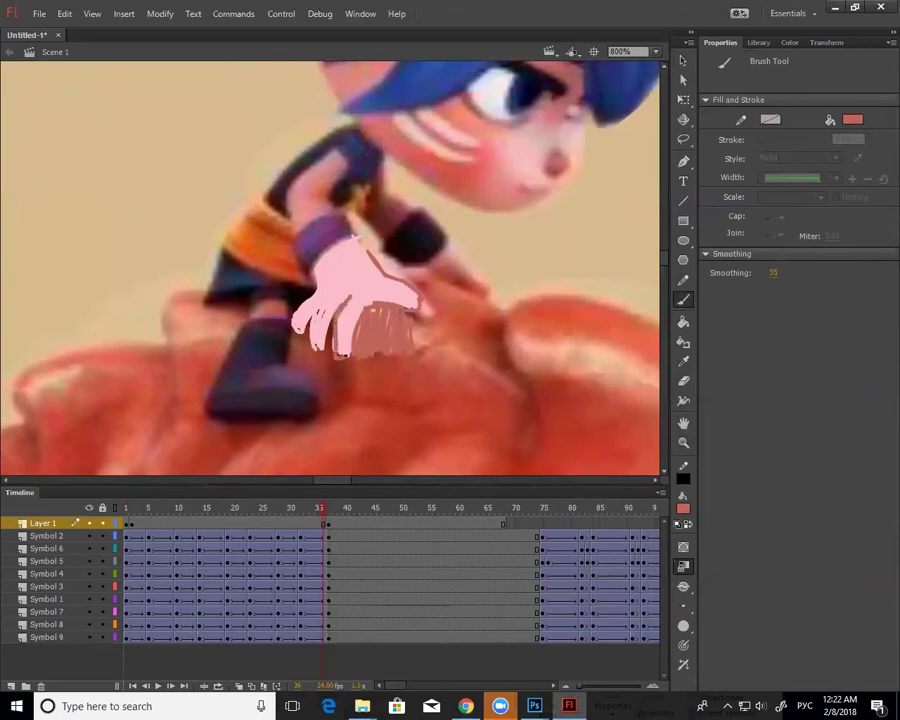
mouse_move(314, 286)
mouse_down()
mouse_move(325, 240)
mouse_move(356, 239)
mouse_move(379, 260)
mouse_up()
Touch up the open hand's finger area with pink sampled from the palm.
key(i)
click(359, 278)
key(b)
drag(339, 290, 329, 299)
Insert a Layer 1 keyframe at frame 36, clear the open-hand drawing from the frames before it, and compare neighbouring frames.
key(z)
alt+click(406, 377)
drag(467, 372, 496, 446)
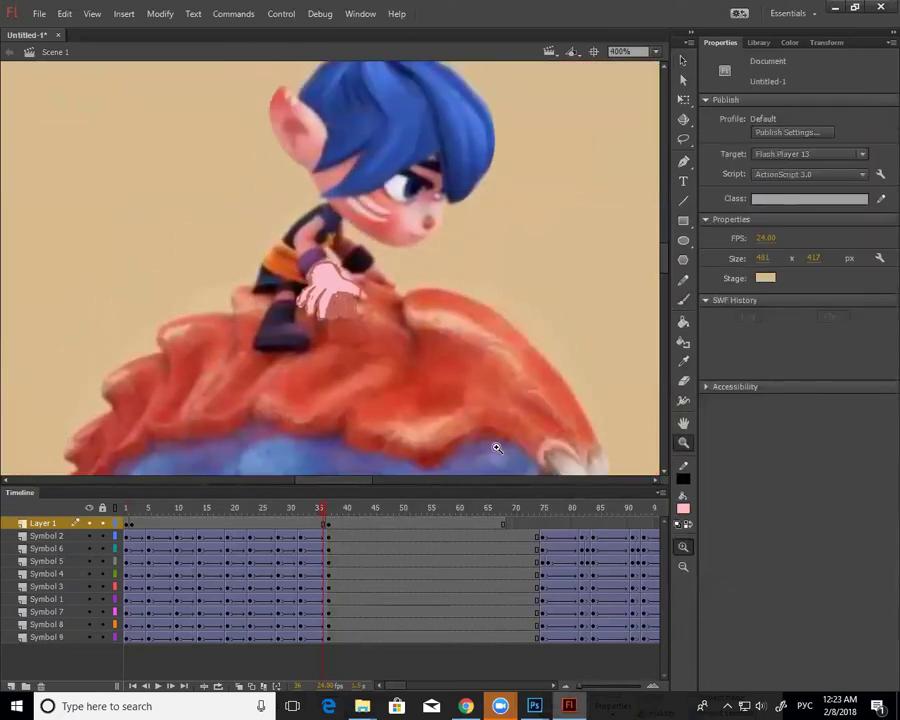
click(323, 526)
click(320, 509)
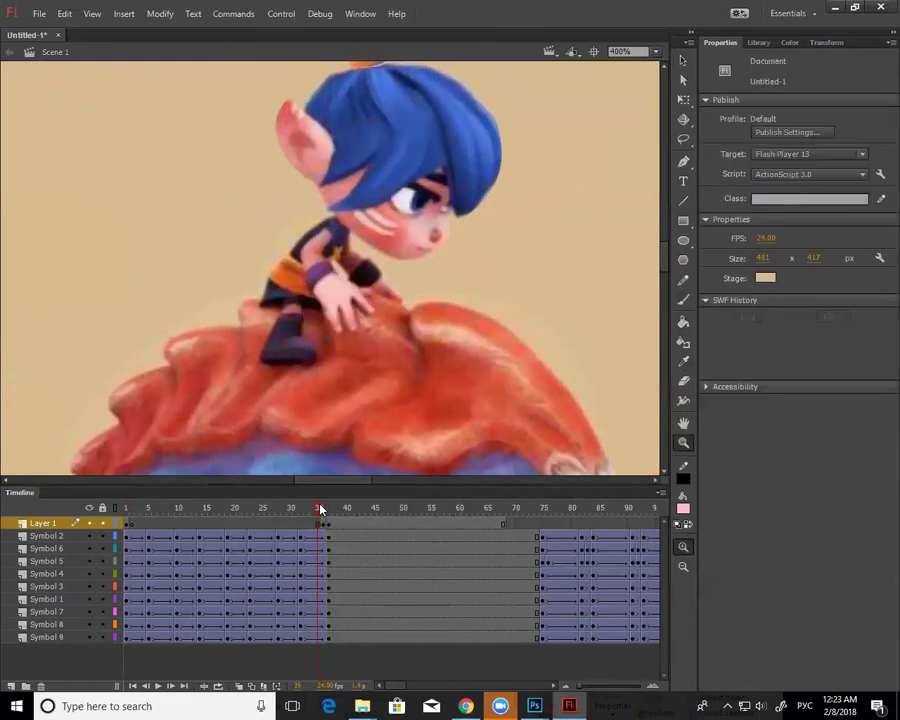
drag(320, 509, 325, 518)
On frame 35, outline the rider's back, neck, ear and ponytail in dark blue with the Brush tool.
click(683, 508)
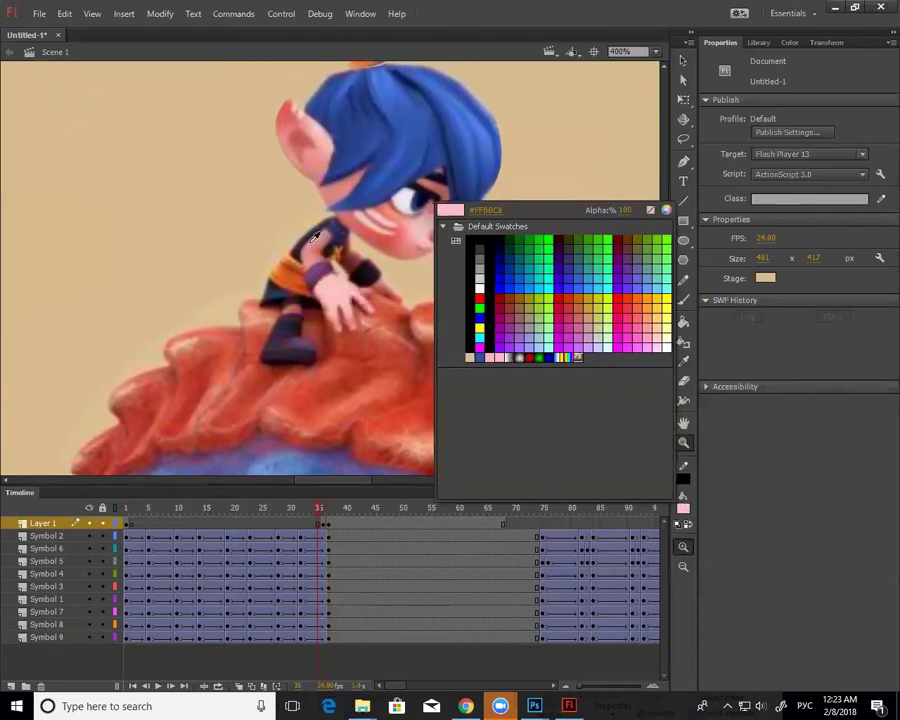
click(504, 258)
key(b)
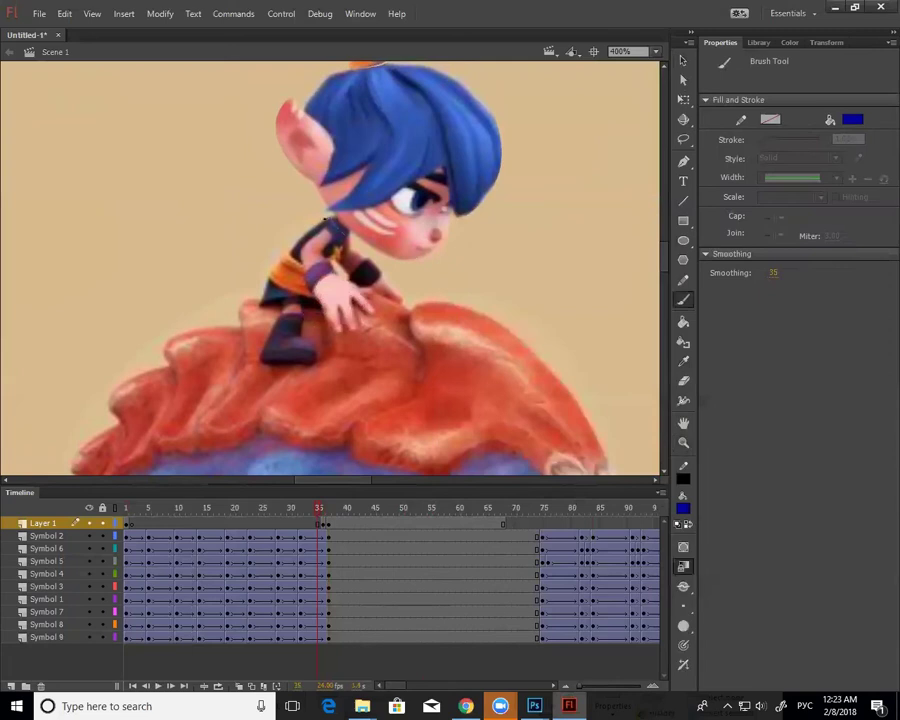
mouse_move(328, 219)
mouse_down()
mouse_move(284, 244)
mouse_move(264, 297)
mouse_up()
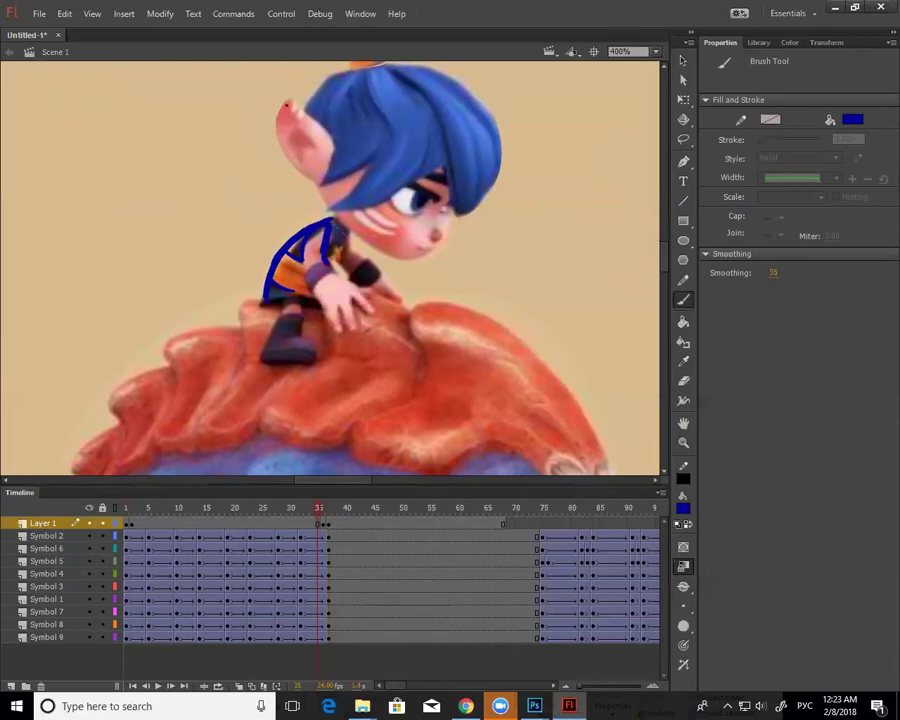
drag(664, 254, 663, 246)
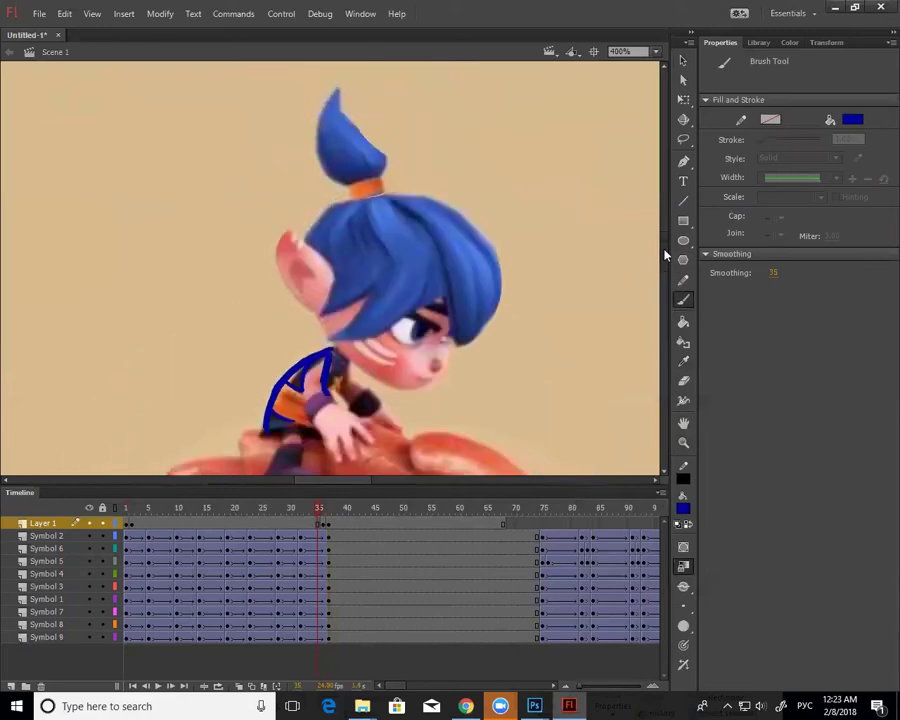
mouse_move(302, 303)
mouse_down()
mouse_move(278, 236)
mouse_move(299, 246)
mouse_move(349, 190)
mouse_move(334, 183)
mouse_move(315, 121)
mouse_move(332, 87)
mouse_move(377, 187)
mouse_move(306, 298)
mouse_move(318, 351)
mouse_up()
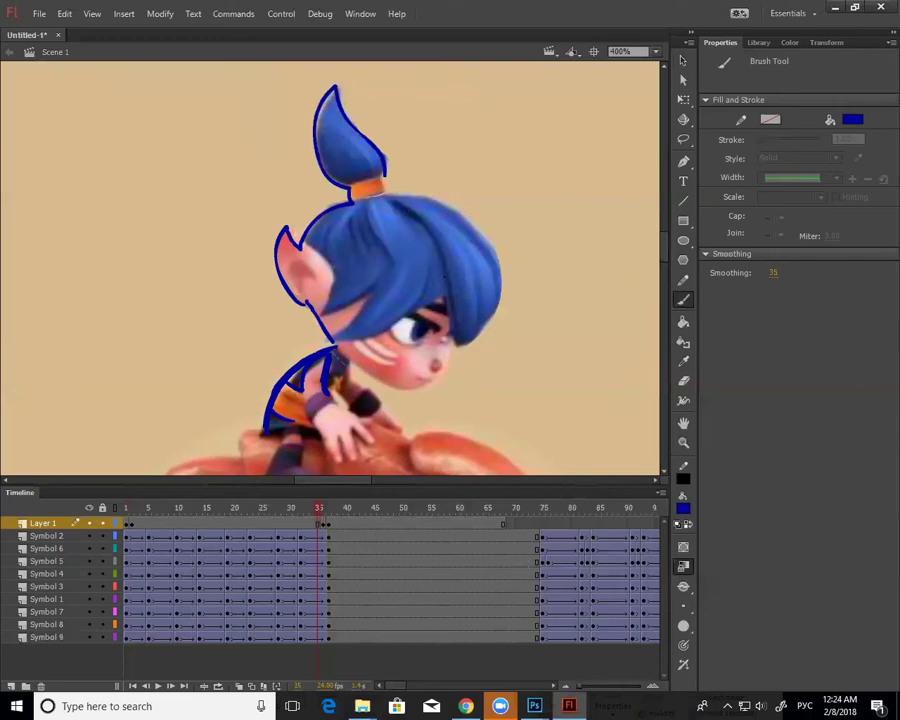
Trim the front edge of the rider's hair by brushing over it with the sampled background colour.
key(i)
click(521, 310)
key(b)
mouse_move(485, 239)
mouse_down()
mouse_move(460, 336)
mouse_move(494, 311)
mouse_move(492, 262)
mouse_move(496, 283)
mouse_move(469, 340)
mouse_up()
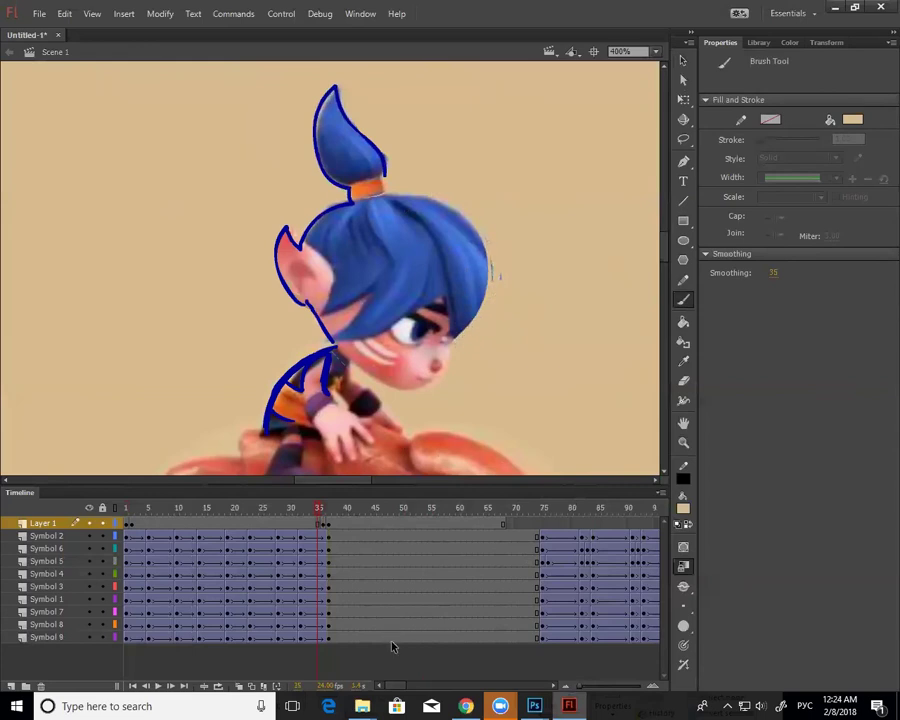
Delete the outline and hair corrections drawn on frame 35 of Layer 1.
key(z)
alt+click(411, 381)
drag(494, 403, 569, 446)
key(v)
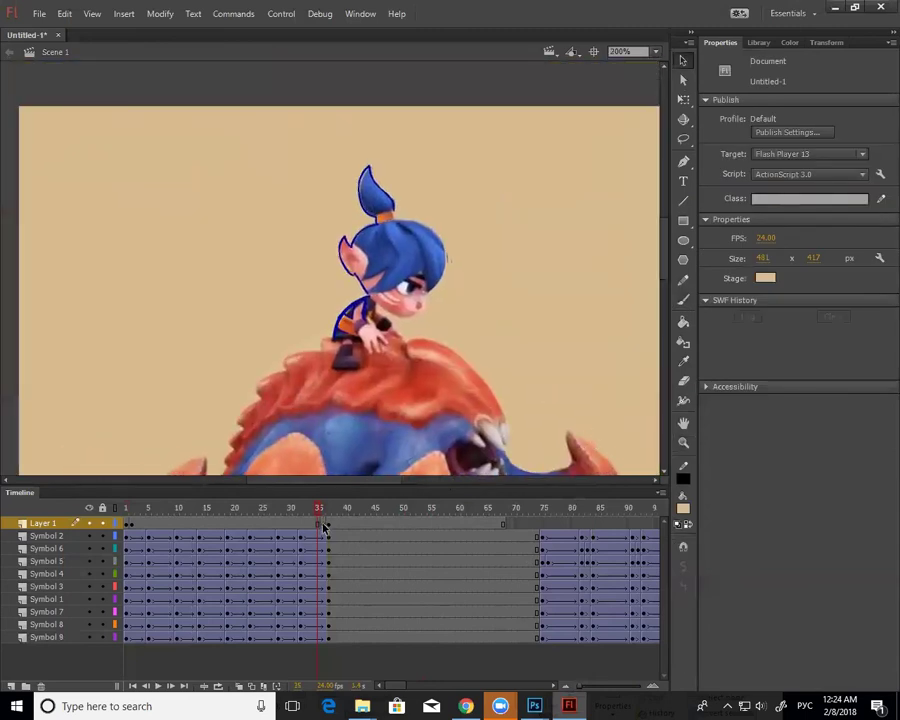
click(318, 523)
key(Delete)
On frame 28, brush curved black guide lines over the front of the rider's hair.
drag(327, 513, 278, 524)
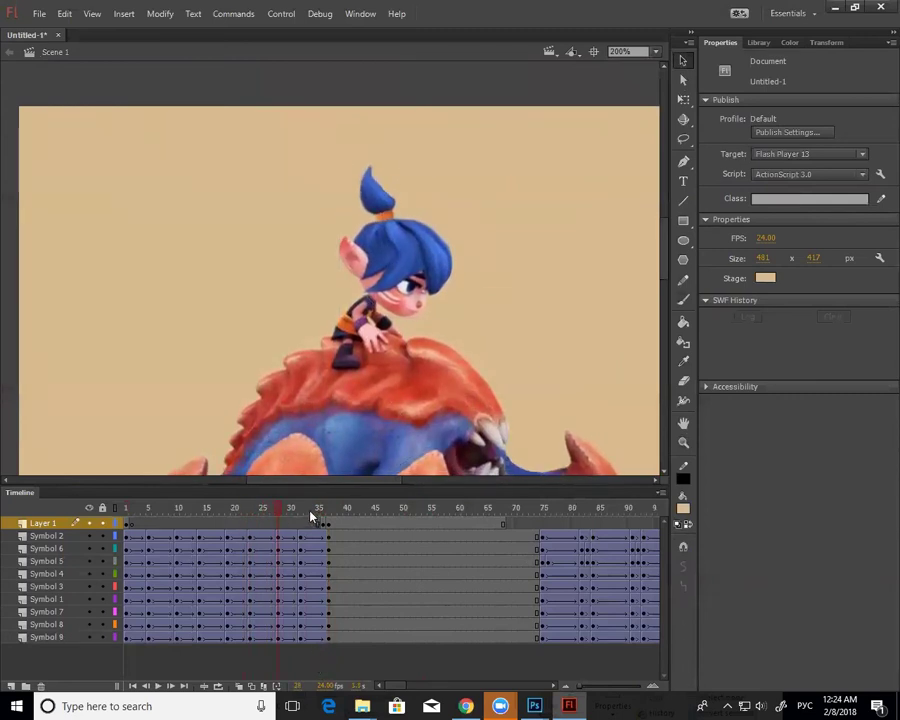
click(683, 507)
click(437, 258)
click(683, 508)
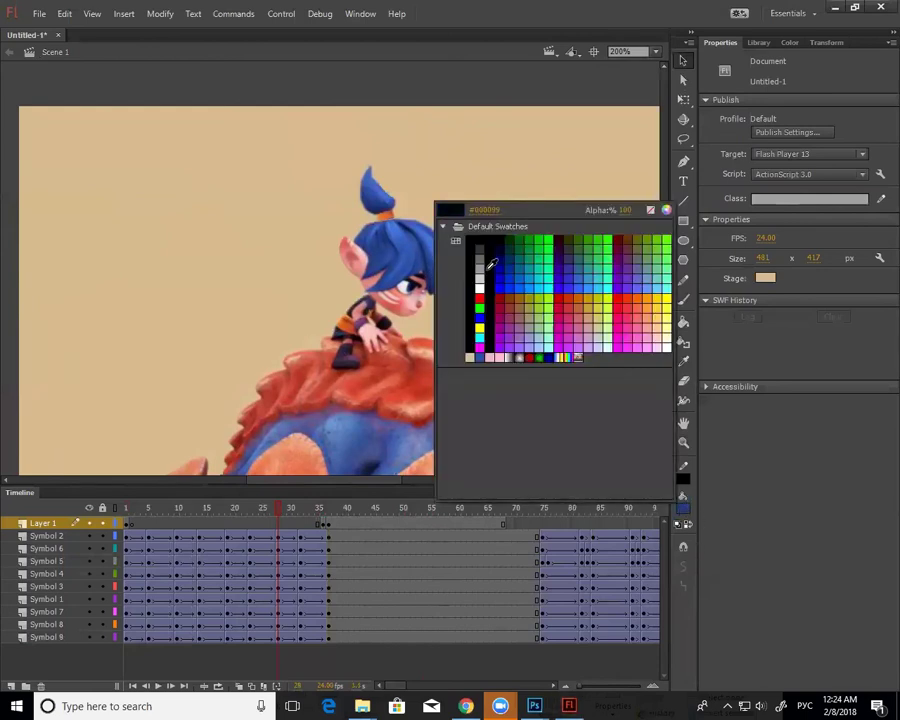
click(488, 262)
key(b)
mouse_move(412, 231)
mouse_down()
mouse_move(417, 268)
mouse_move(402, 278)
mouse_move(429, 276)
mouse_move(446, 262)
mouse_up()
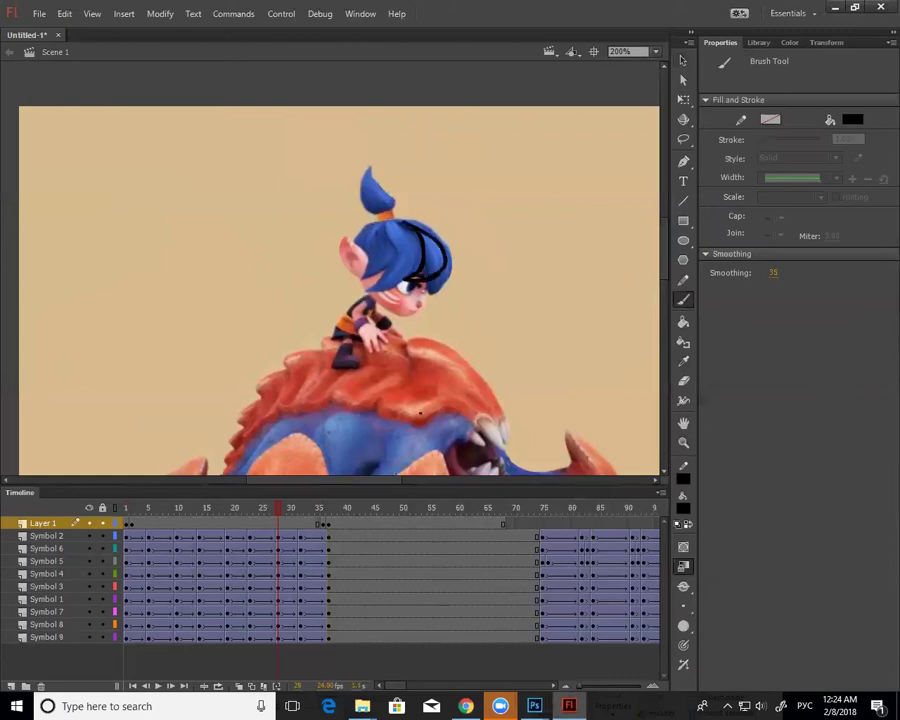
Delete the black guide lines on frame 28 and return to a view of the whole character.
click(278, 525)
key(Delete)
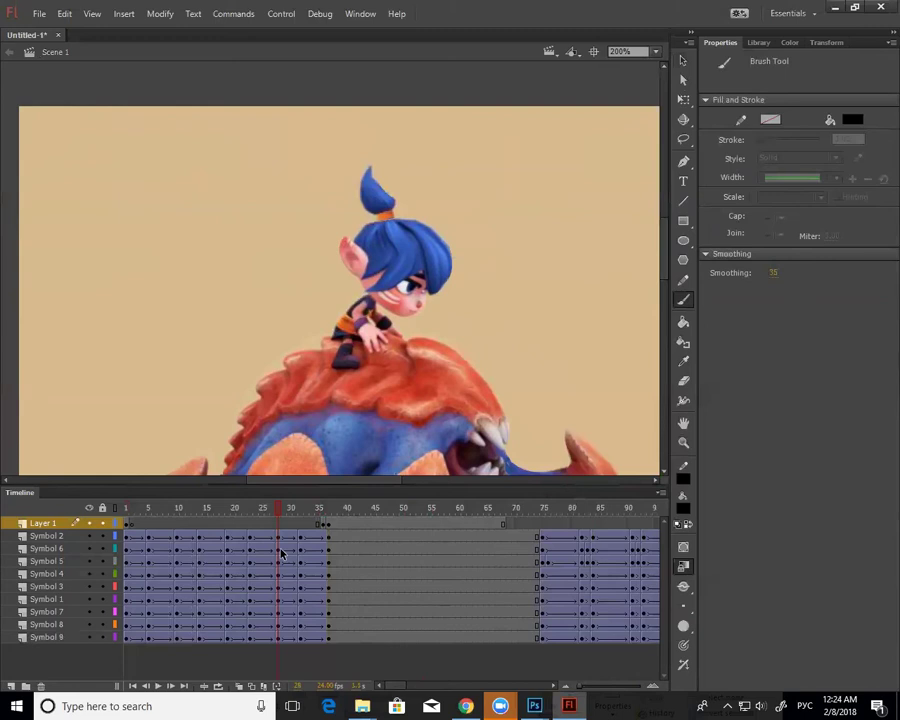
key(z)
alt+click(494, 440)
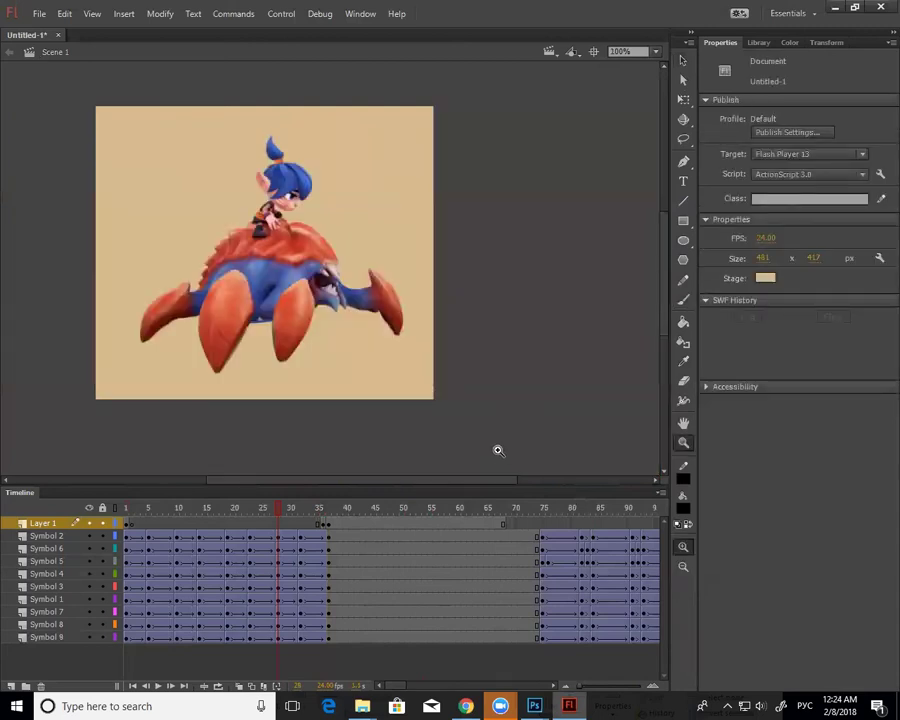
Brush short black lines beneath the crab's lower jaw on frame 28 and undo them.
drag(507, 421, 559, 466)
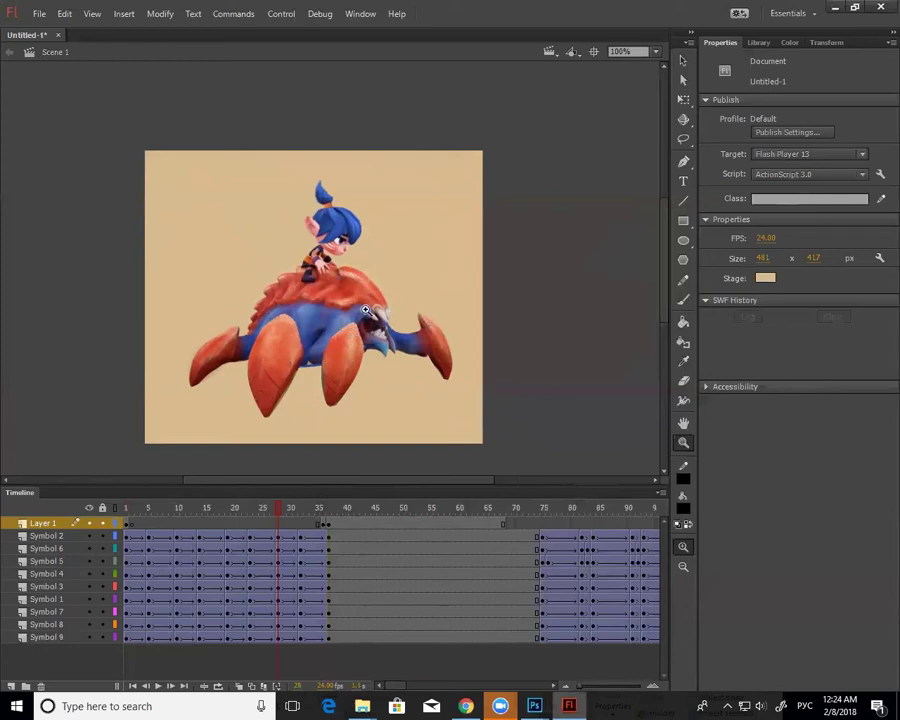
click(380, 370)
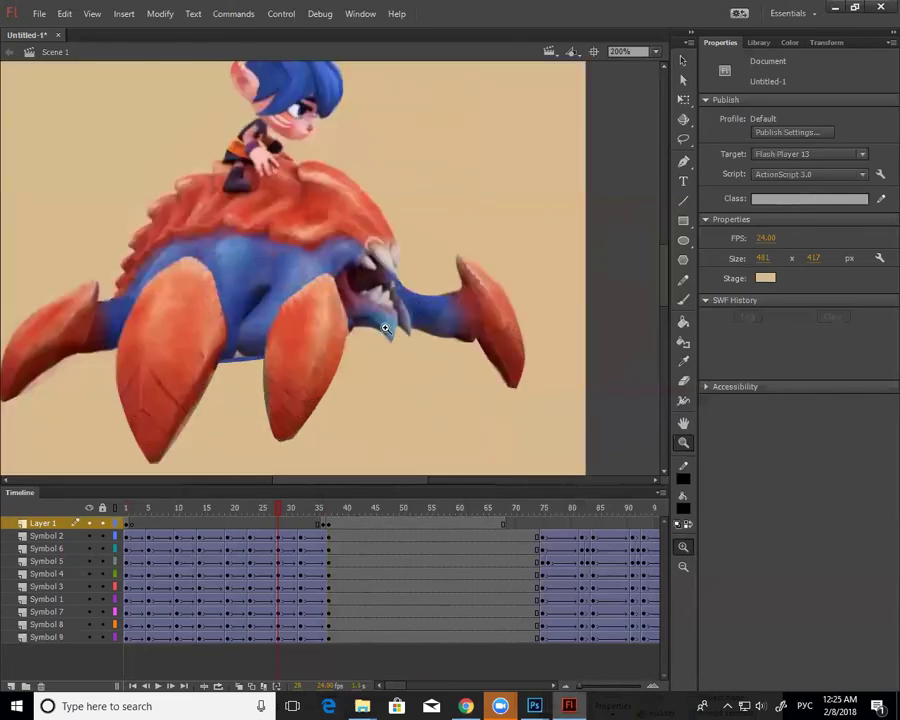
key(b)
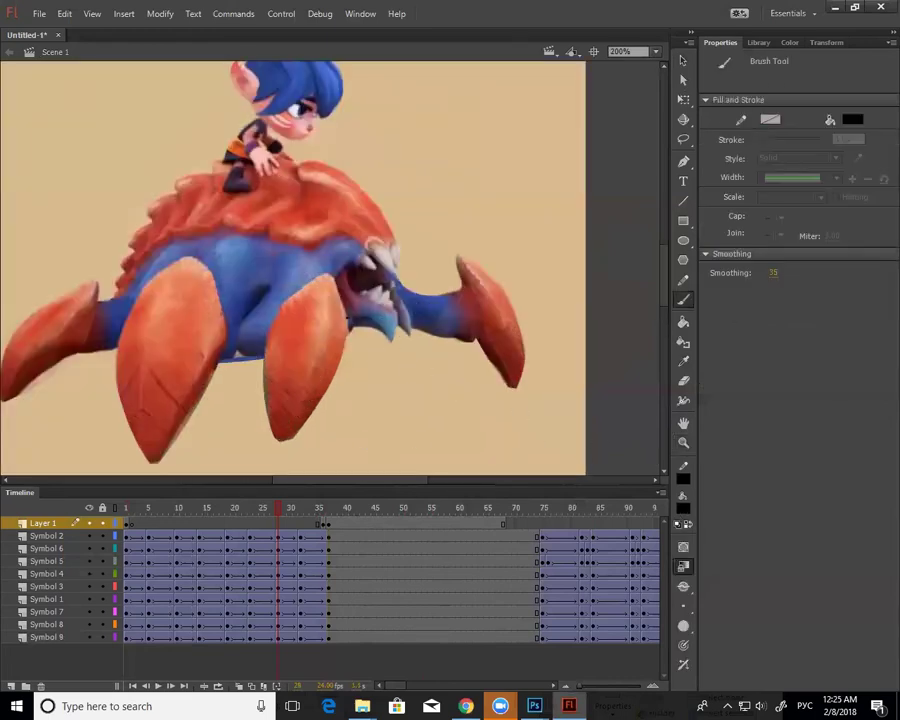
drag(349, 325, 381, 337)
mouse_move(384, 341)
mouse_down()
mouse_move(384, 316)
mouse_move(392, 351)
mouse_up()
key(ctrl+z)
key(ctrl+z)
key(ctrl+z)
key(ctrl+z)
key(ctrl+z)
key(ctrl+z)
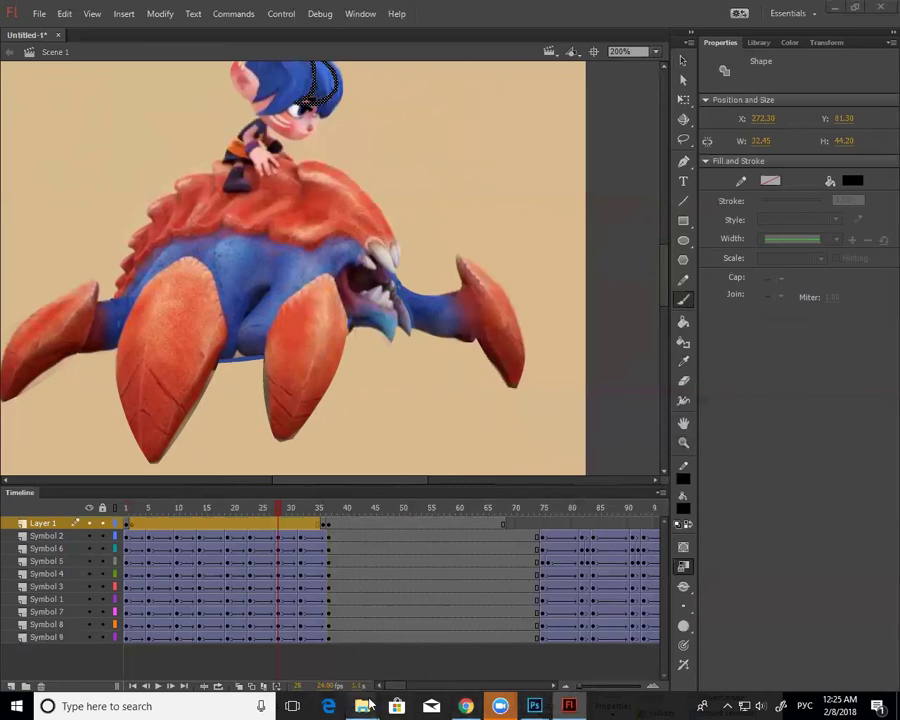
Open the crab rider video from the Downloads folder in the media player and pause it at 00:03.
mouse_move(362, 705)
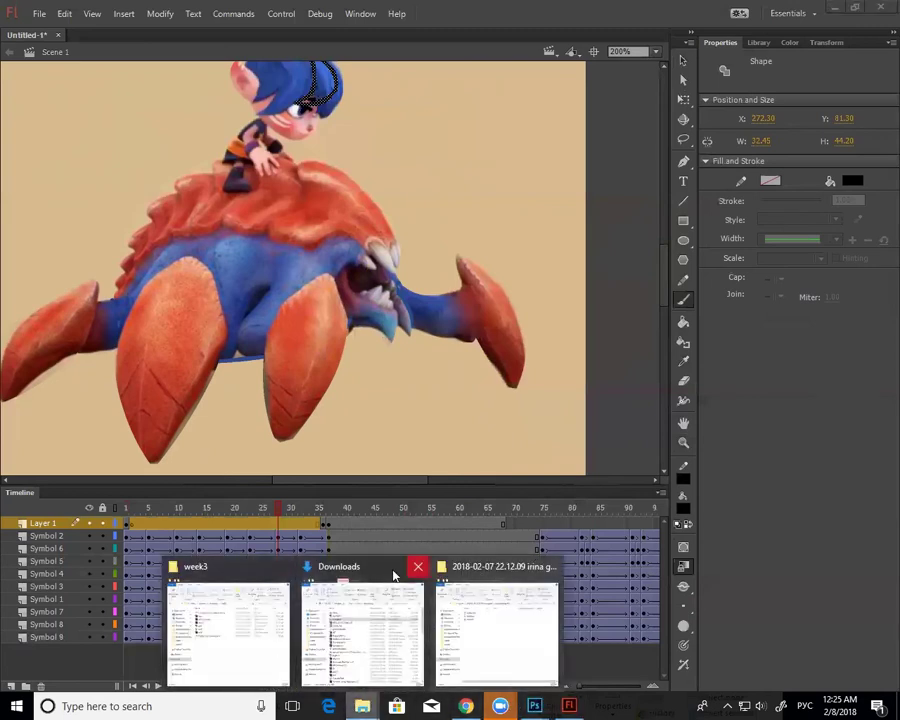
click(375, 610)
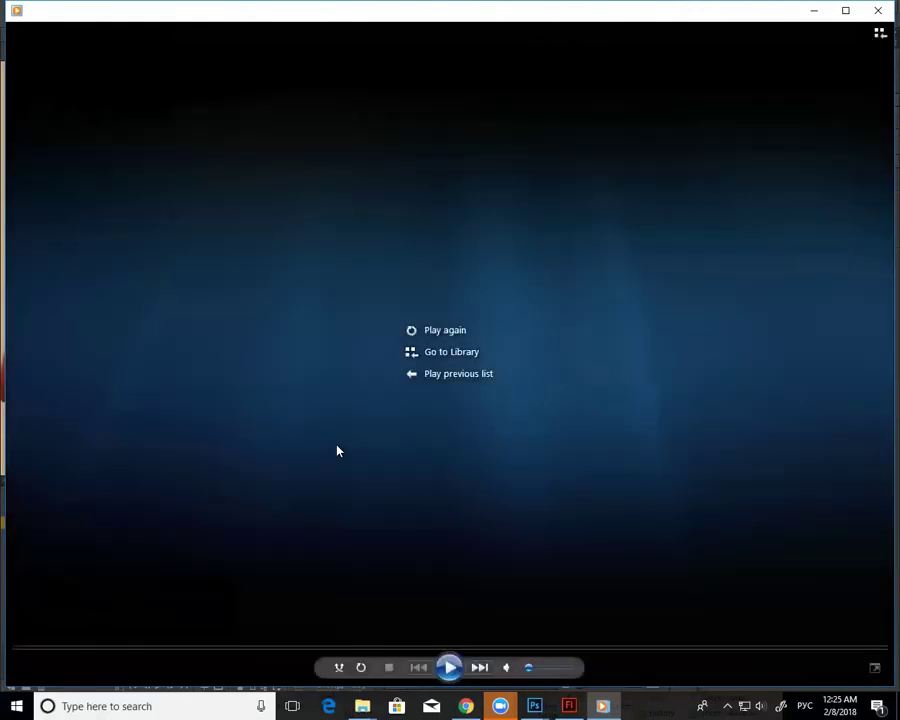
click(878, 10)
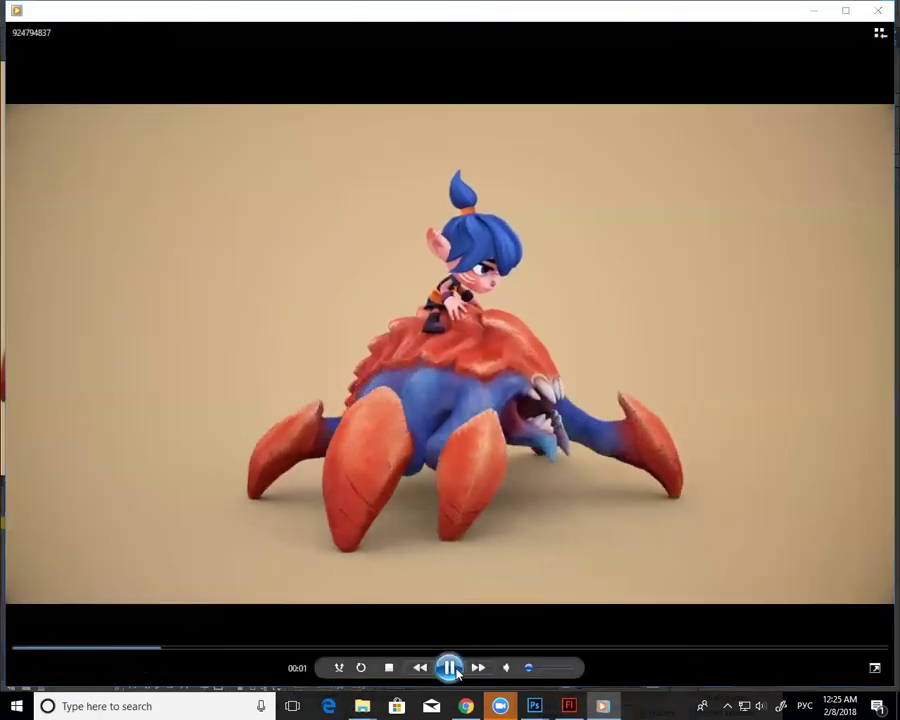
click(451, 676)
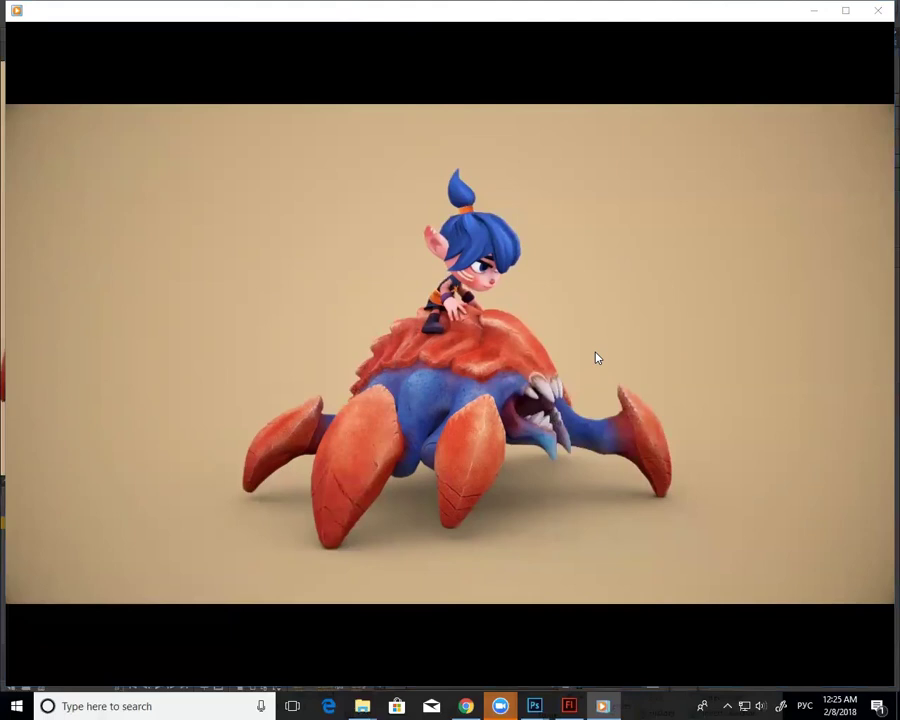
click(448, 668)
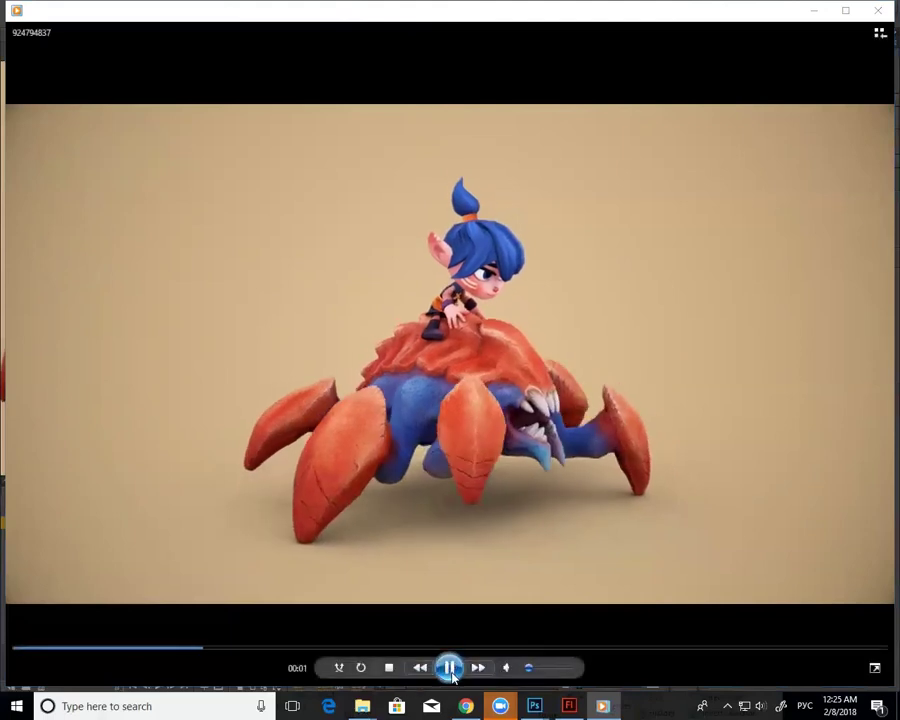
click(452, 670)
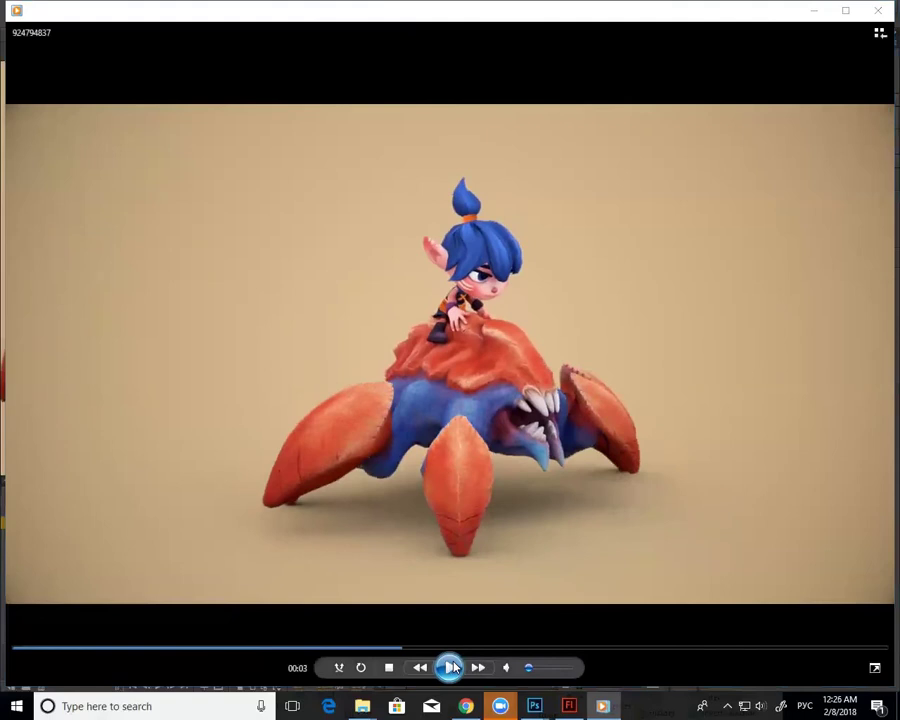
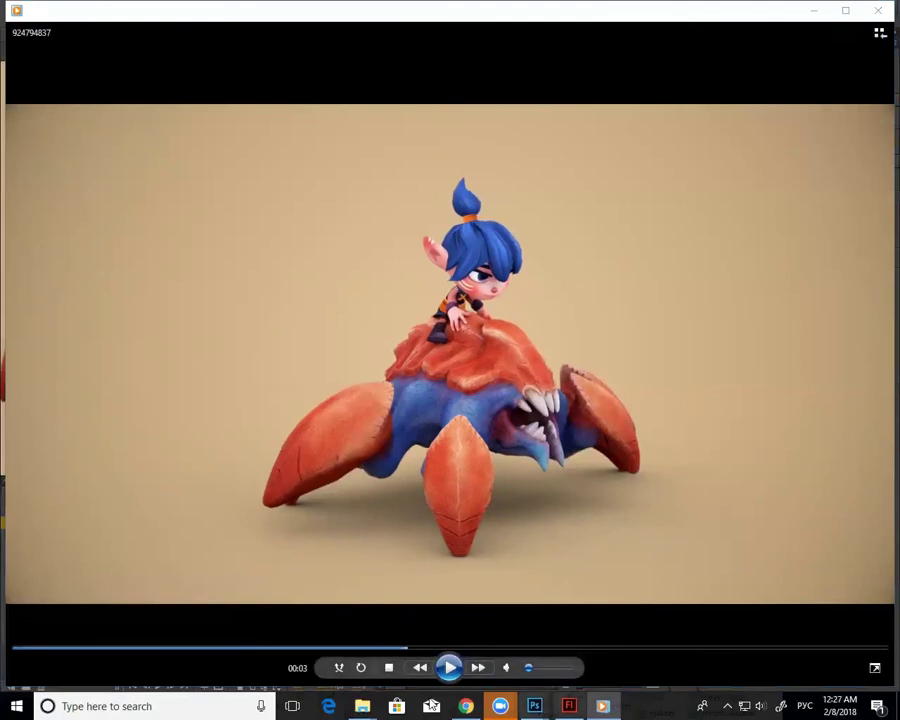
Replay the crab rider video and pause it at 00:06 to examine the front-facing pose.
click(449, 668)
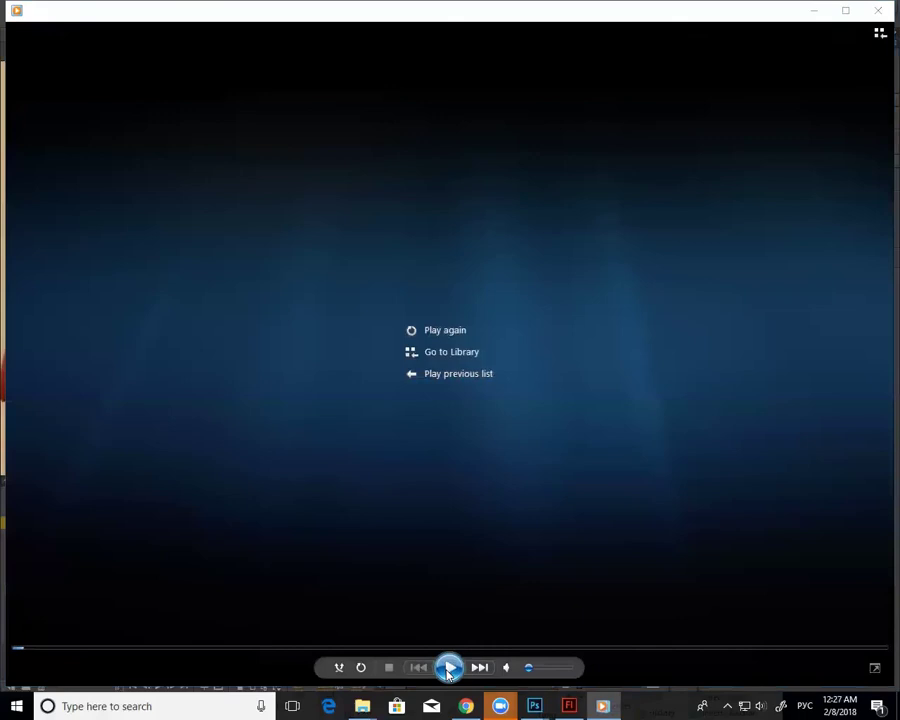
click(449, 668)
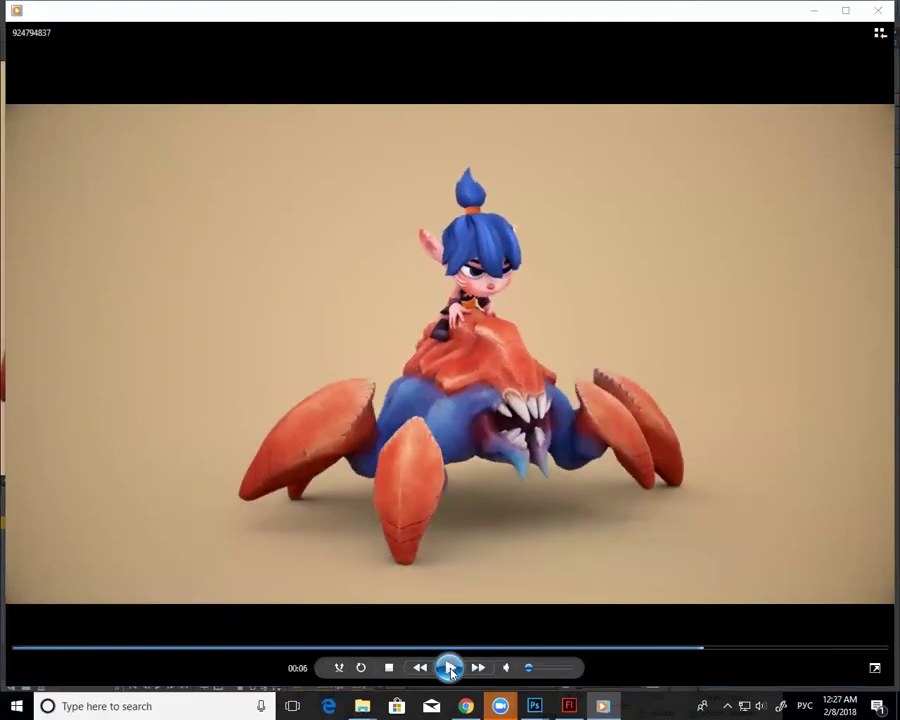
click(450, 669)
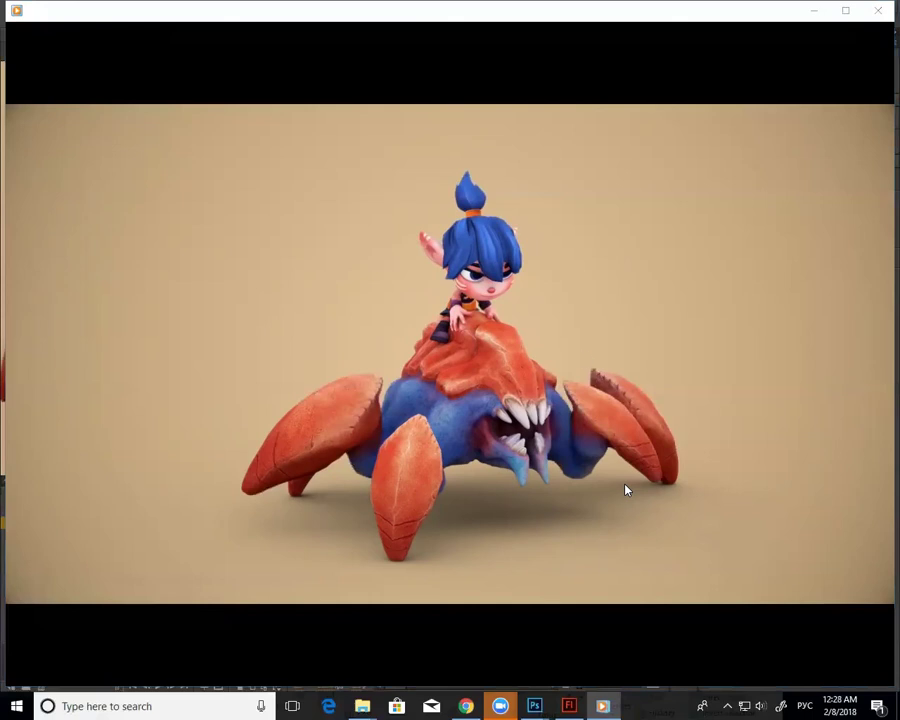
mouse_move(560, 390)
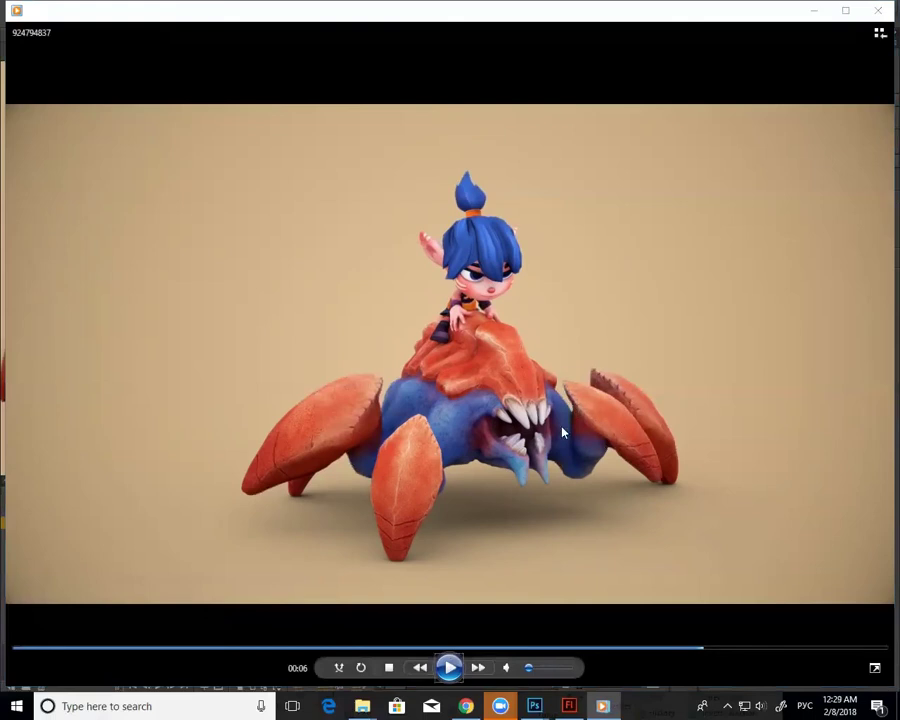
Switch to Flash, create a new document, paste the captured video frame and move it so the whole character is in view.
click(569, 706)
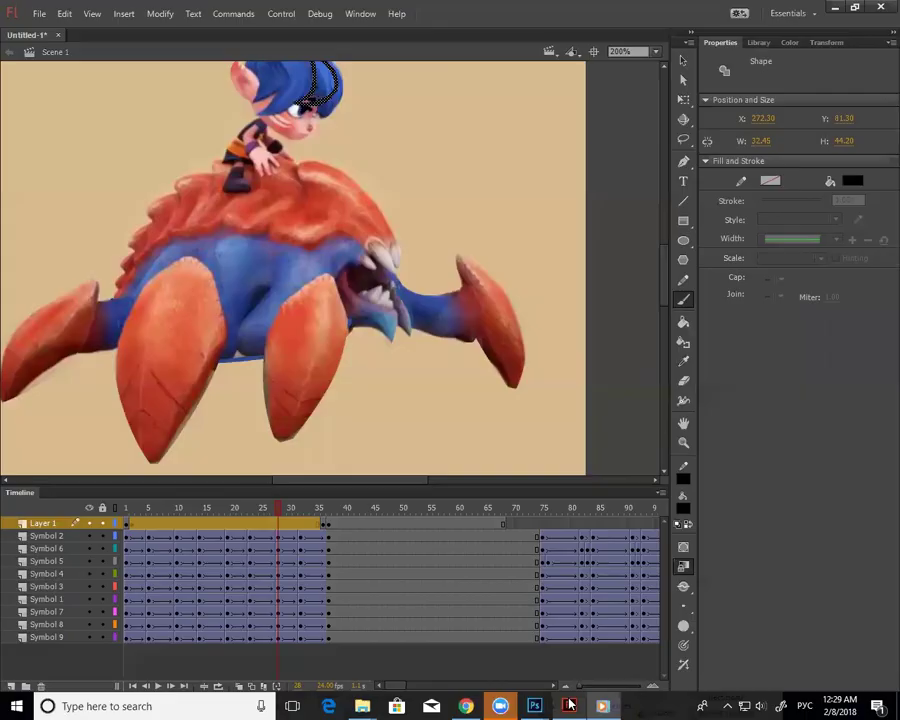
key(ctrl+n)
key(Return)
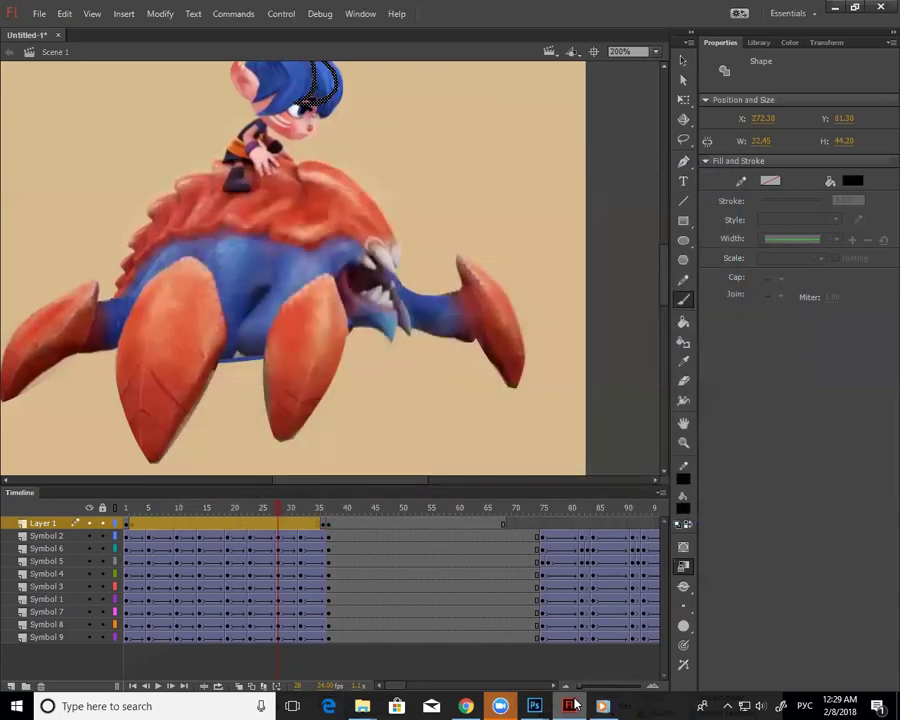
key(ctrl+v)
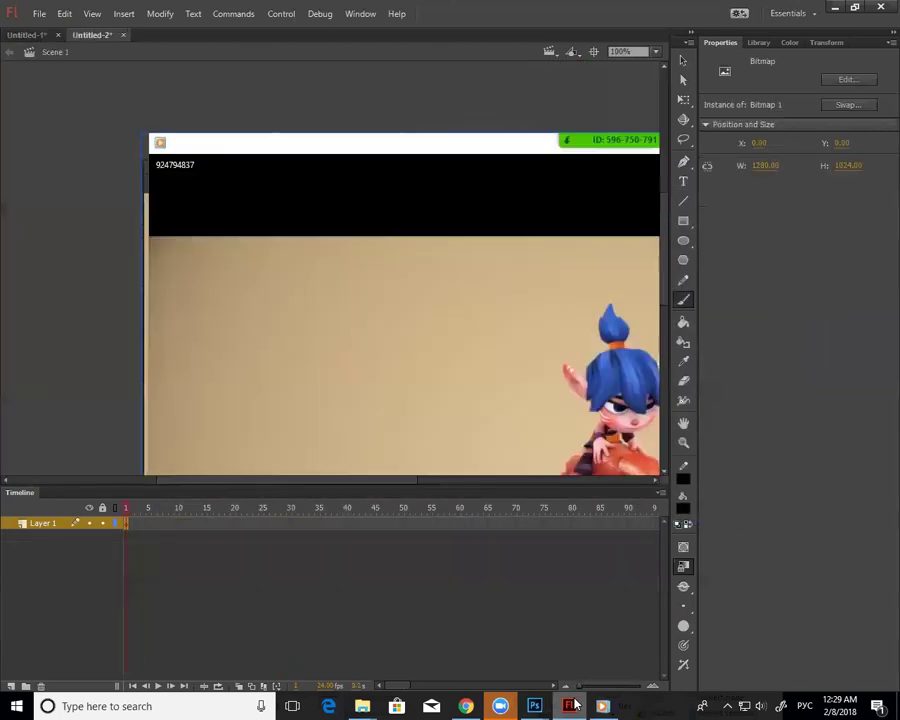
key(v)
drag(590, 409, 408, 204)
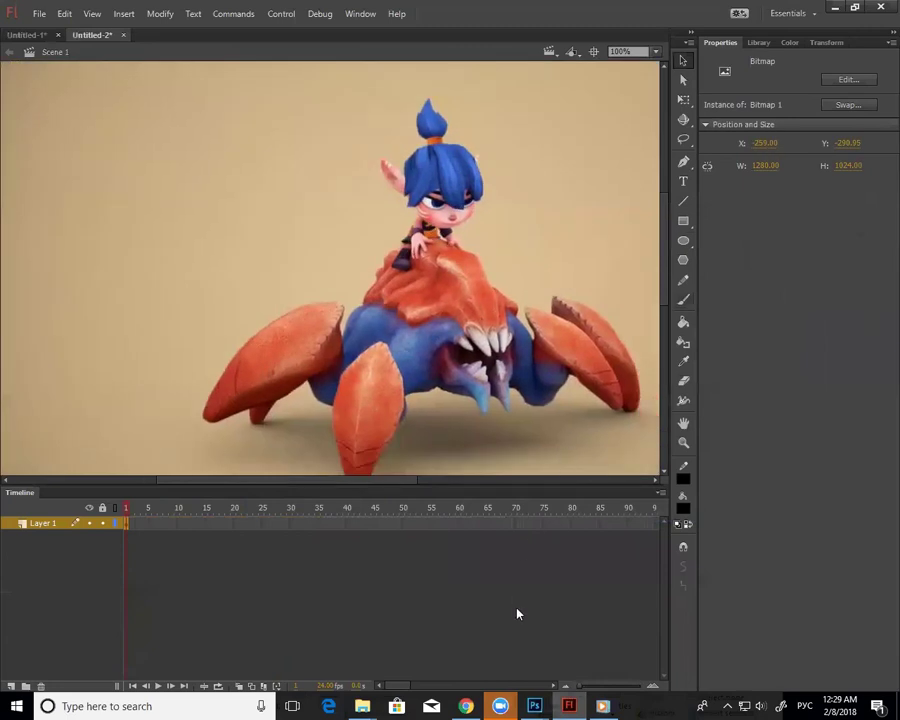
Add a new layer above the pasted bitmap and turn on pressure sensitivity for the Brush tool.
click(10, 686)
key(b)
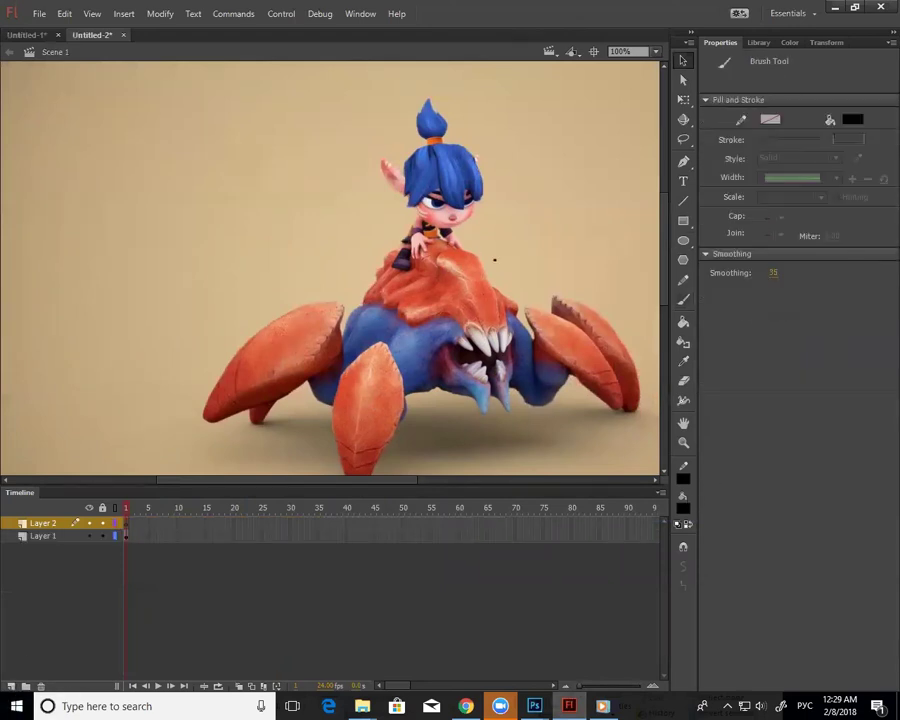
drag(481, 261, 489, 286)
key(ctrl+z)
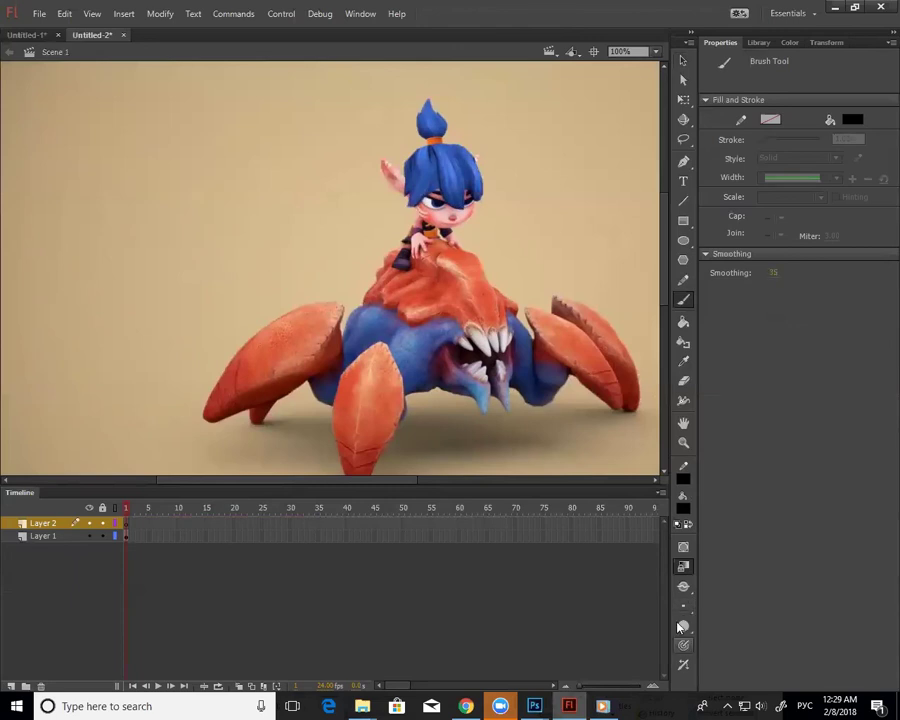
click(682, 646)
Trace the front edge of the crab's shell and the legs beside its jaw with black brush lines on Layer 2.
drag(477, 259, 517, 316)
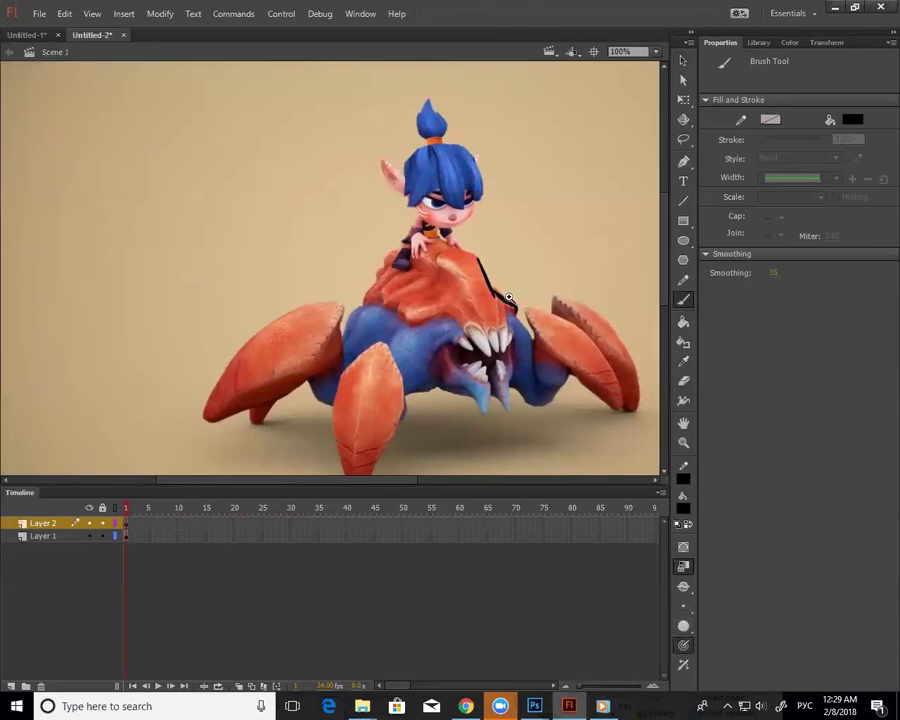
key(ctrl+space)
click(508, 297)
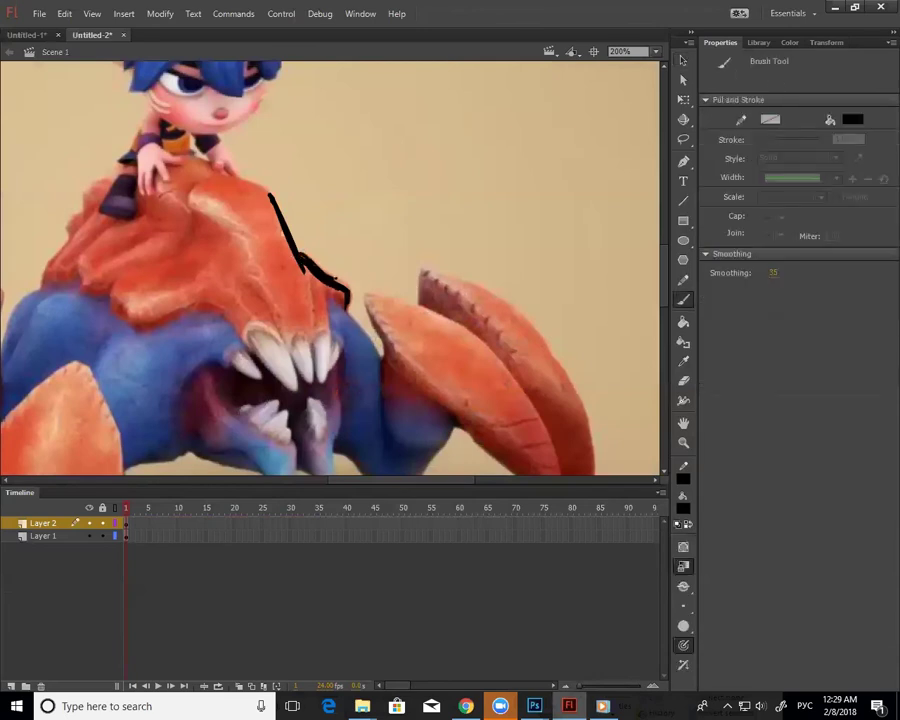
mouse_move(348, 302)
mouse_down()
mouse_move(385, 351)
mouse_move(436, 312)
mouse_move(570, 390)
mouse_move(590, 465)
mouse_up()
click(663, 342)
mouse_move(589, 224)
mouse_down()
mouse_move(565, 268)
mouse_move(452, 194)
mouse_move(330, 266)
mouse_move(294, 234)
mouse_up()
Continue the black tracing around the crab's underside, its front leg and the legs on its other side.
key(space)
mouse_move(292, 234)
mouse_down()
mouse_move(490, 360)
mouse_move(386, 338)
mouse_move(320, 366)
mouse_up()
key(space)
drag(306, 416, 376, 300)
mouse_move(390, 248)
mouse_down()
mouse_move(294, 432)
mouse_move(268, 206)
mouse_up()
drag(433, 408, 571, 538)
mouse_move(385, 398)
mouse_down()
mouse_move(337, 345)
mouse_move(128, 430)
mouse_move(400, 286)
mouse_up()
key(space)
drag(454, 265, 333, 348)
drag(281, 368, 405, 166)
Trace the back of the shell and the rider's body, ear, hair and ponytail, and fill the outline solid black.
key(space)
drag(425, 308, 328, 386)
mouse_move(458, 267)
mouse_down()
mouse_move(364, 224)
mouse_move(298, 244)
mouse_up()
mouse_move(308, 236)
mouse_down()
mouse_move(336, 185)
mouse_move(384, 184)
mouse_up()
key(space)
drag(380, 182, 345, 321)
drag(312, 322, 298, 300)
mouse_move(254, 213)
mouse_down()
mouse_move(328, 182)
mouse_move(356, 134)
mouse_move(424, 222)
mouse_move(384, 365)
mouse_up()
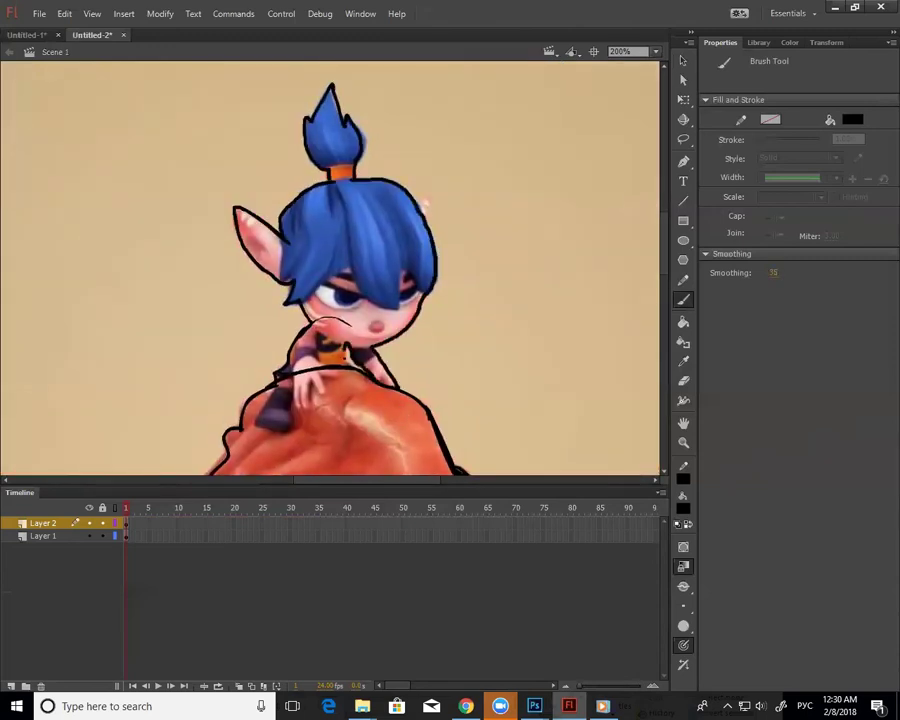
click(374, 436)
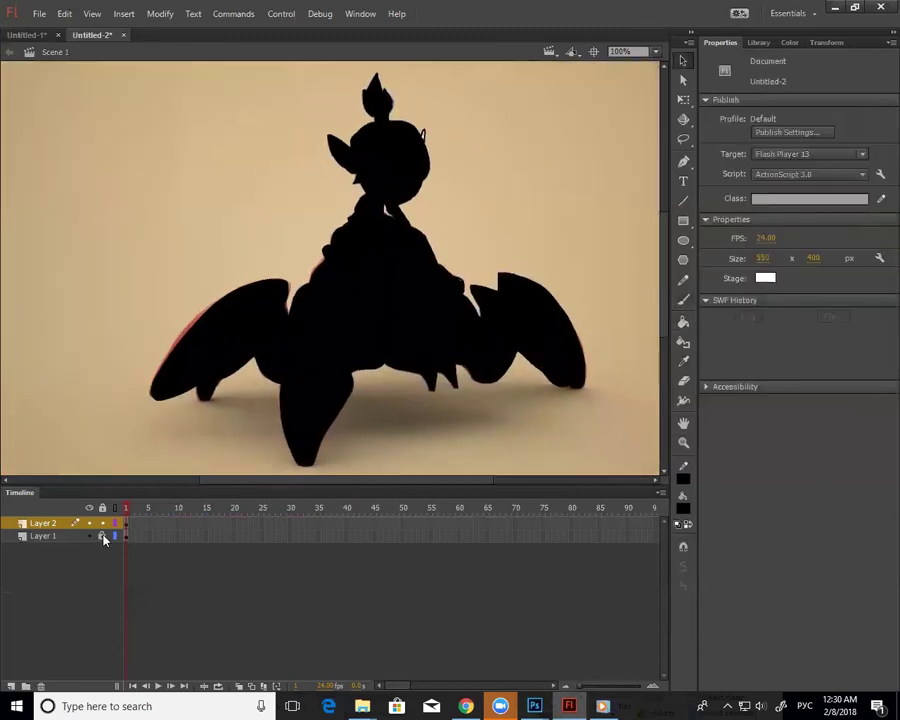
Hide the bitmap on Layer 1 and resize the document to match its contents.
click(89, 536)
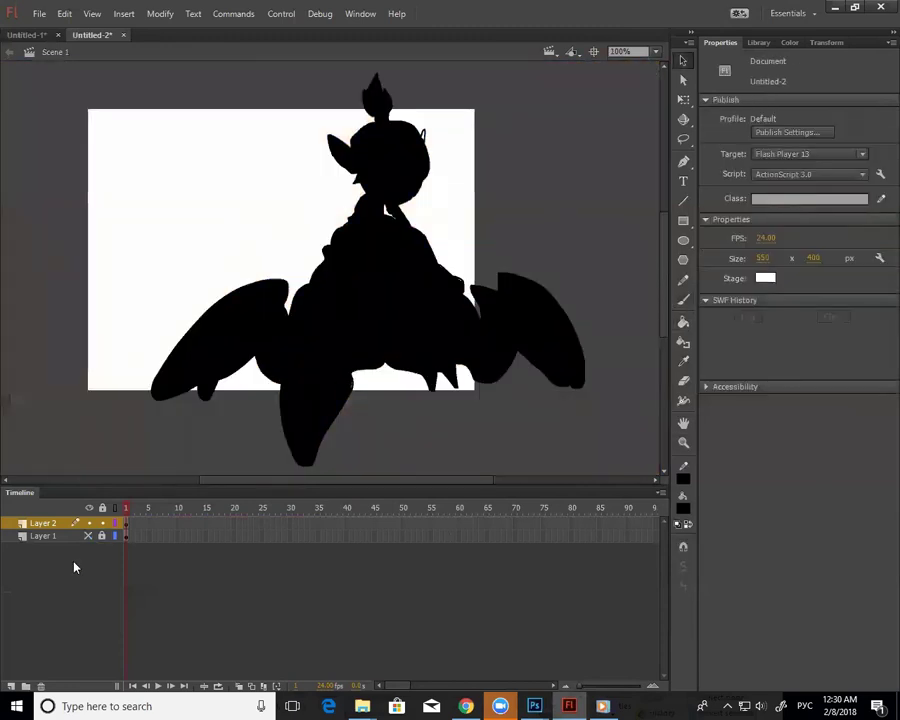
key(ctrl+j)
click(465, 283)
click(392, 437)
Brush red arrows pointing at the gaps in the silhouette below the rider's head and beside the crab's legs.
click(683, 509)
click(462, 307)
key(b)
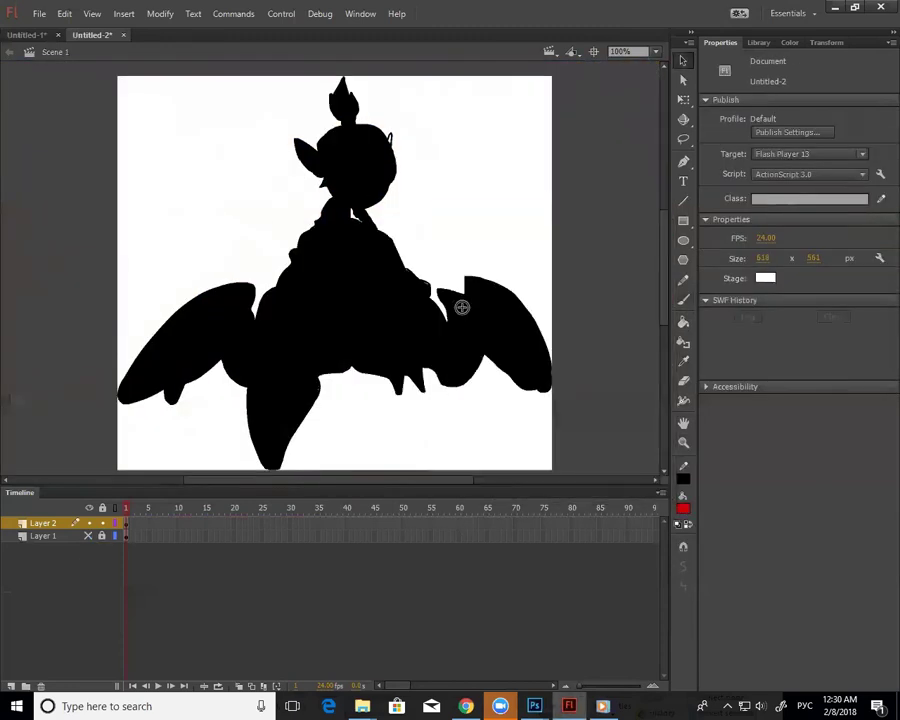
drag(440, 265, 434, 285)
drag(389, 215, 360, 223)
drag(264, 266, 256, 310)
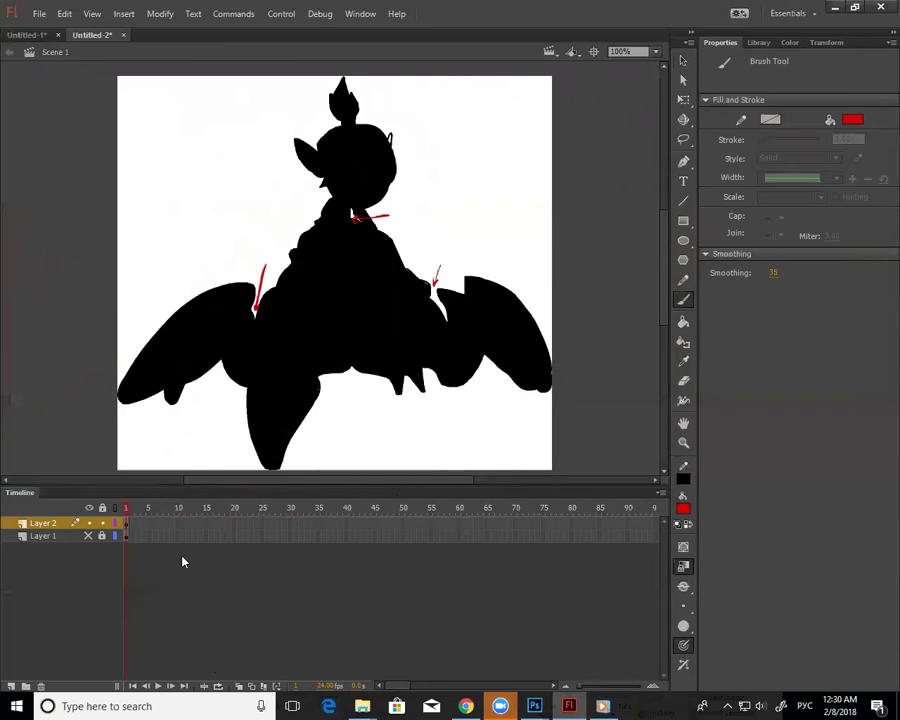
Brush red zigzag lines through the empty space around the silhouette, above and below the legs.
drag(439, 101, 527, 265)
mouse_move(249, 113)
mouse_down()
mouse_move(263, 225)
mouse_move(184, 271)
mouse_up()
drag(223, 406, 229, 468)
drag(385, 424, 414, 467)
Undo the red arrows and zigzag lines around the silhouette.
key(ctrl+z)
key(ctrl+z)
key(ctrl+z)
key(ctrl+z)
key(ctrl+z)
key(ctrl+z)
key(ctrl+z)
key(v)
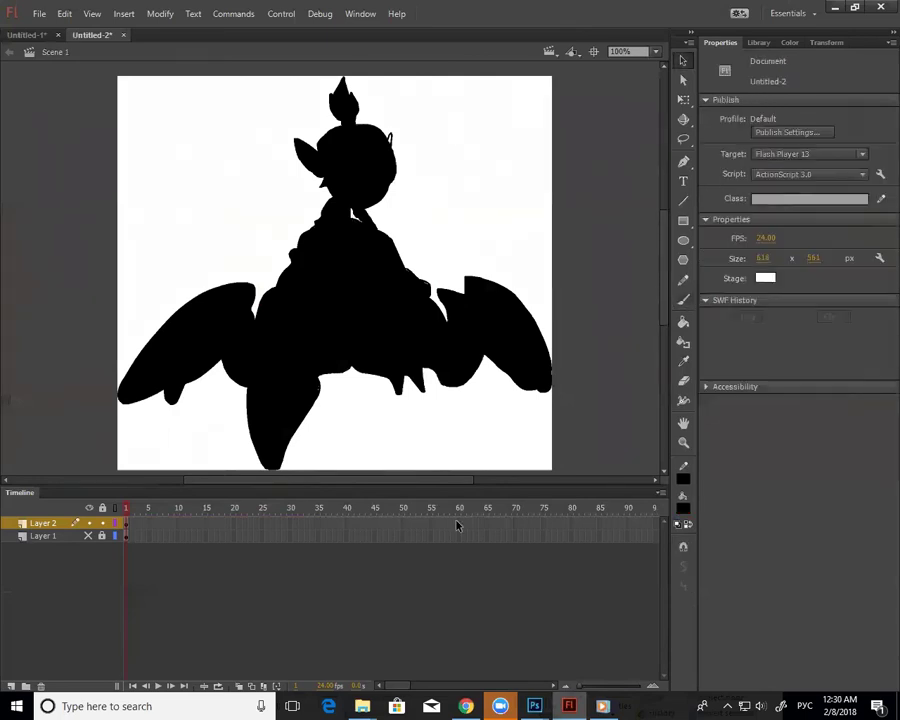
Set the fill colour to red and mark the narrow gaps at the rider's neck and the crab's legs again.
click(684, 514)
click(603, 285)
key(b)
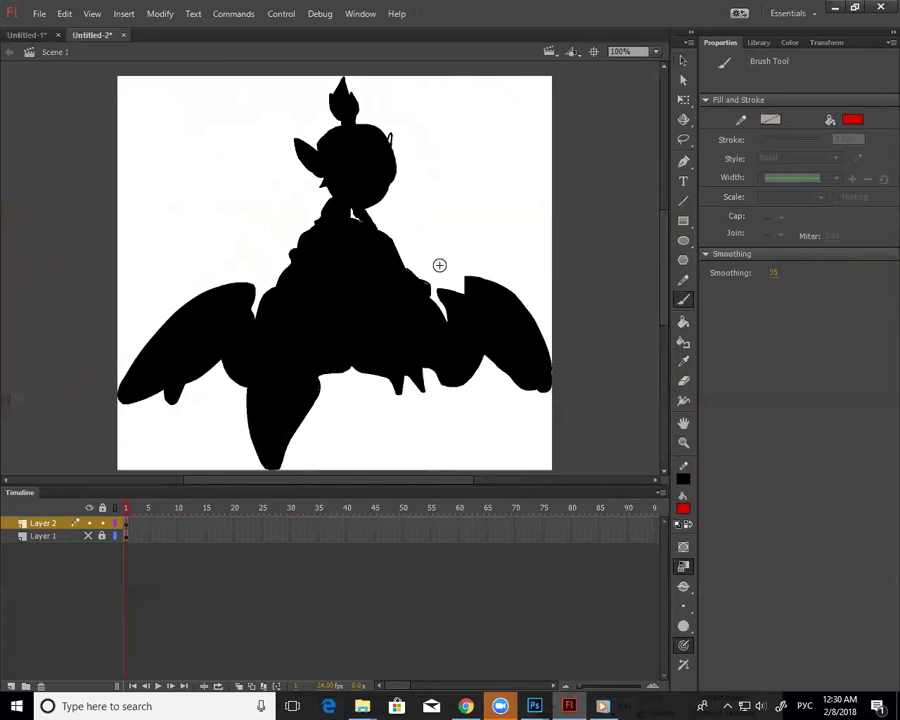
drag(388, 213, 372, 216)
drag(265, 266, 256, 310)
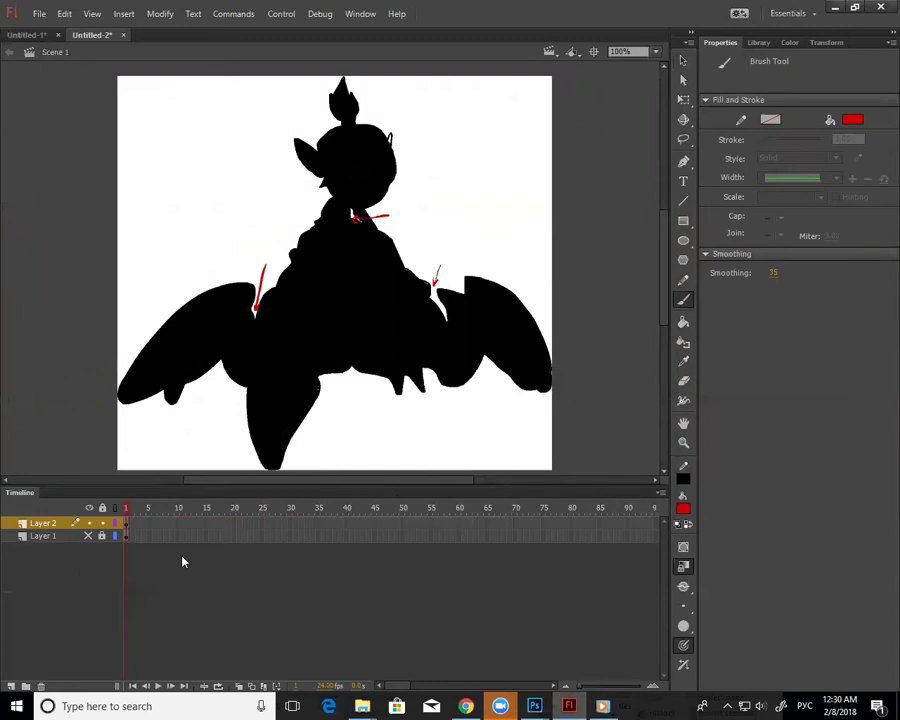
Brush red wavy lines across the open areas on both sides of the rider and beneath the crab.
drag(450, 98, 535, 265)
mouse_move(245, 112)
mouse_down()
mouse_move(188, 218)
mouse_move(183, 270)
mouse_up()
drag(221, 406, 231, 470)
drag(383, 424, 441, 470)
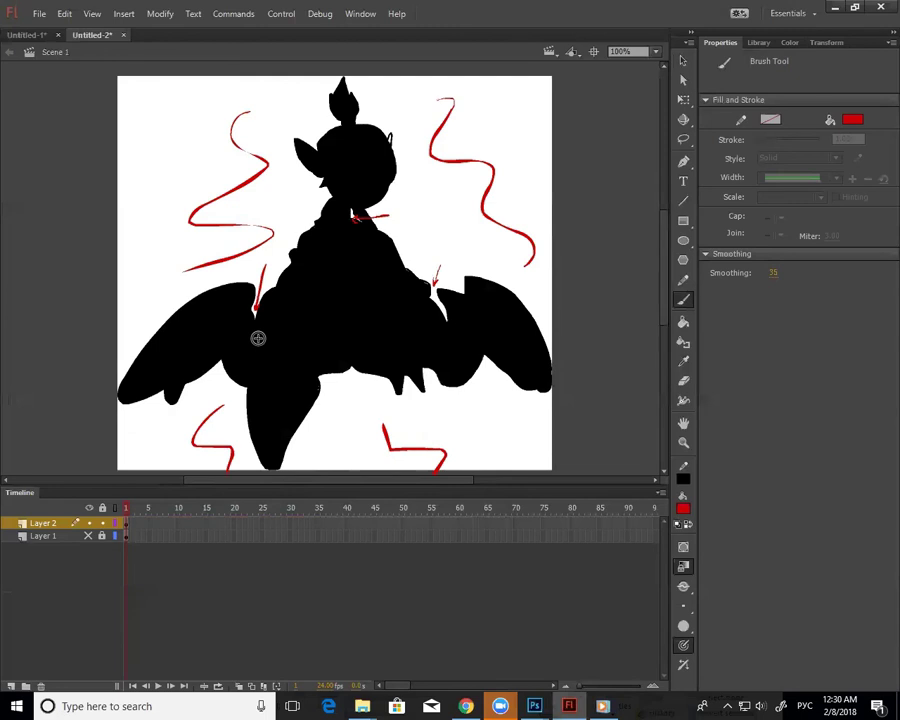
Undo all the red annotation strokes around the black silhouette.
key(ctrl+z)
key(ctrl+z)
key(ctrl+z)
key(ctrl+z)
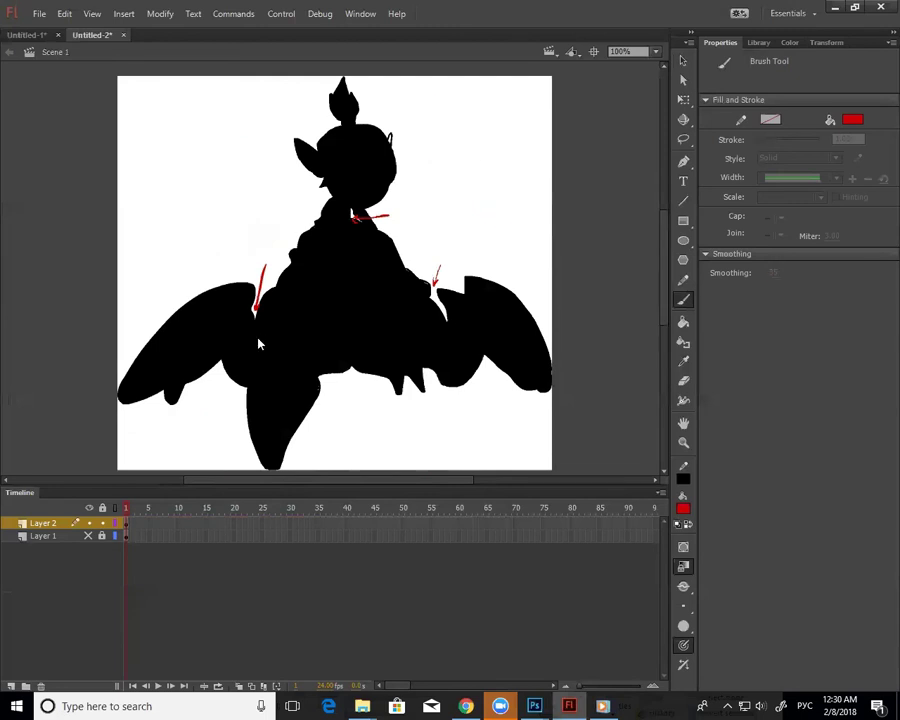
key(ctrl+z)
key(ctrl+z)
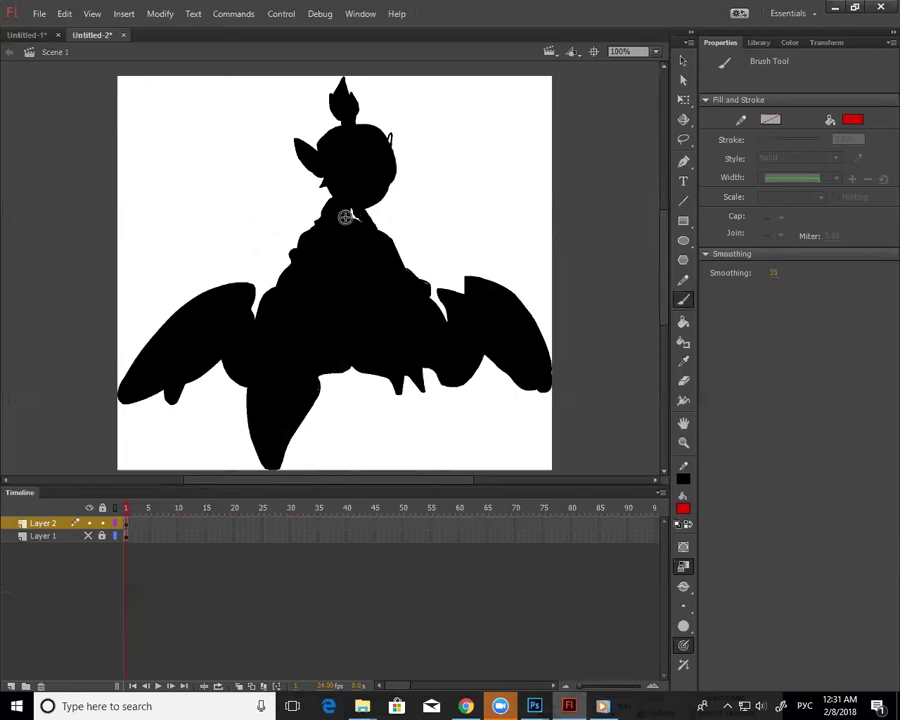
Sample black from the silhouette and fill the hollow outline of the rider's far ear.
key(i)
click(356, 286)
click(390, 142)
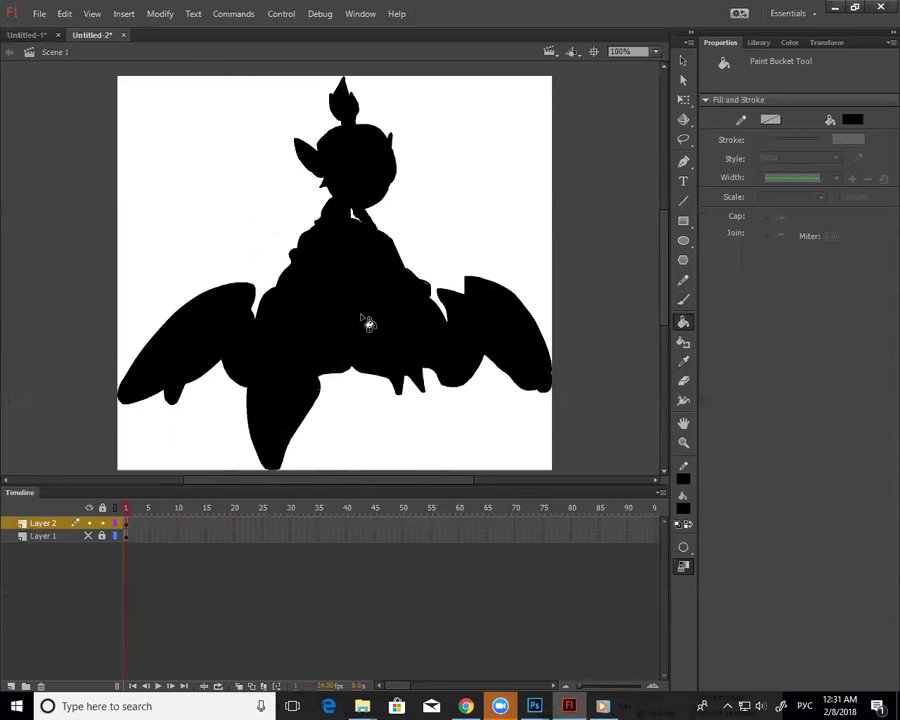
Lasso the crab's far-right claw leg and rotate it slightly outward, away from the body.
click(685, 80)
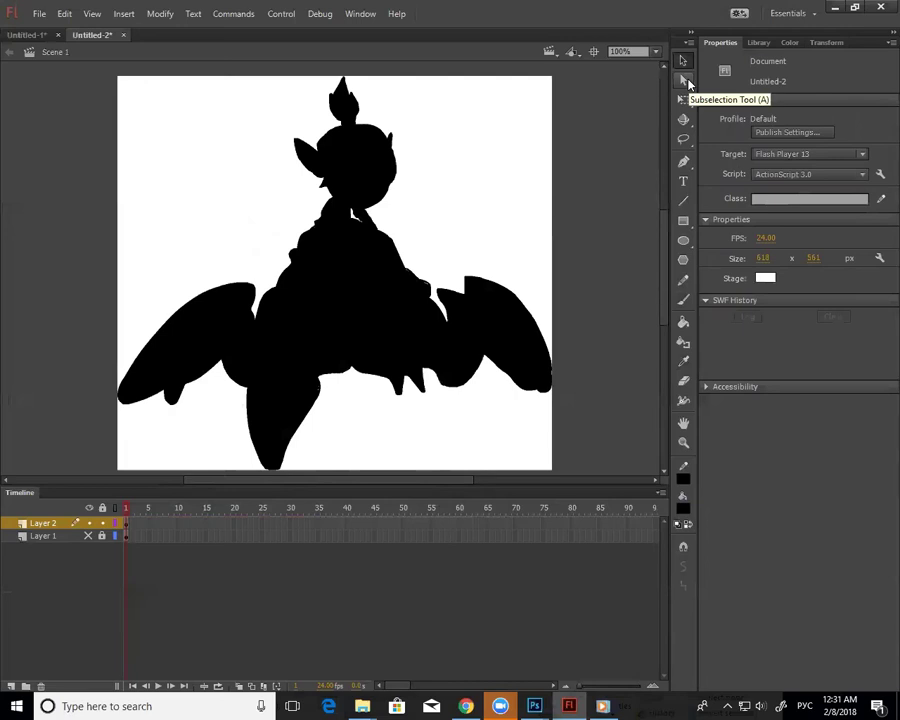
key(v)
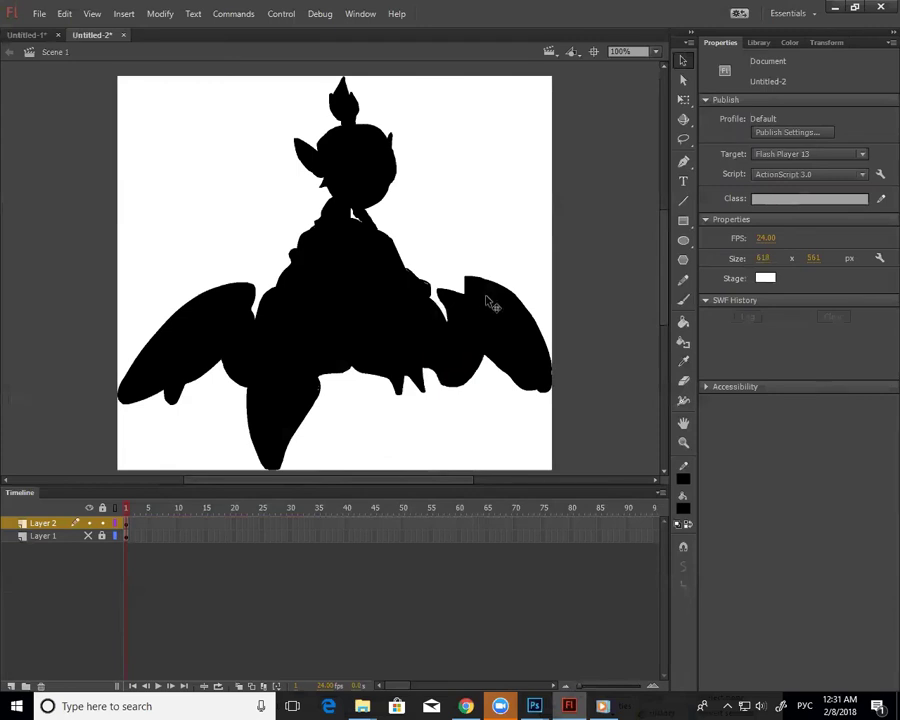
key(l)
click(494, 266)
click(683, 139)
click(745, 140)
mouse_move(472, 262)
mouse_down()
mouse_move(444, 280)
mouse_move(448, 308)
mouse_move(480, 345)
mouse_move(586, 350)
mouse_move(492, 330)
mouse_up()
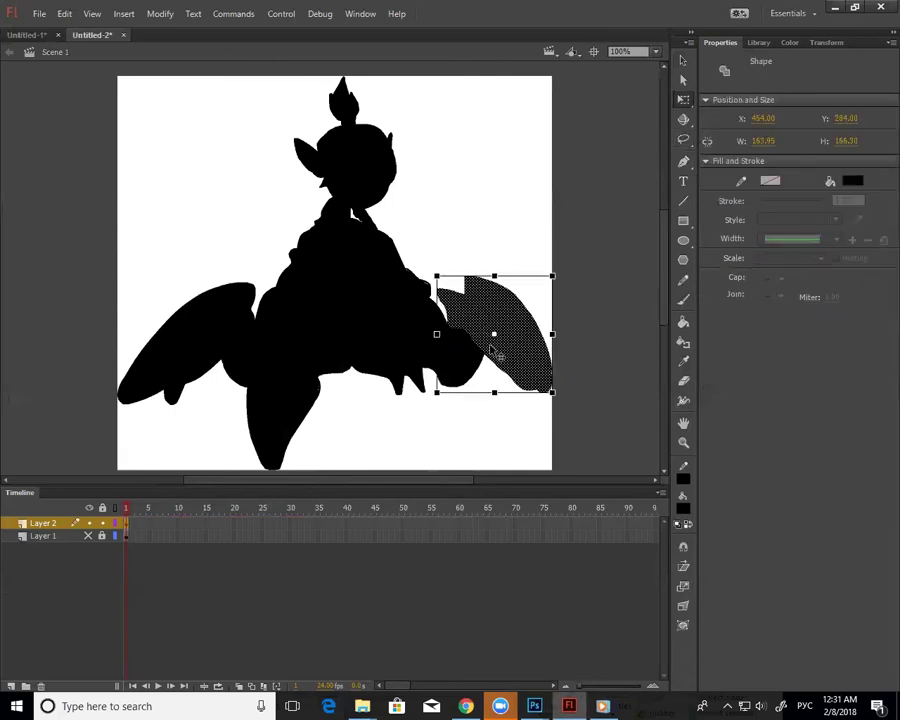
drag(441, 274, 460, 282)
click(599, 301)
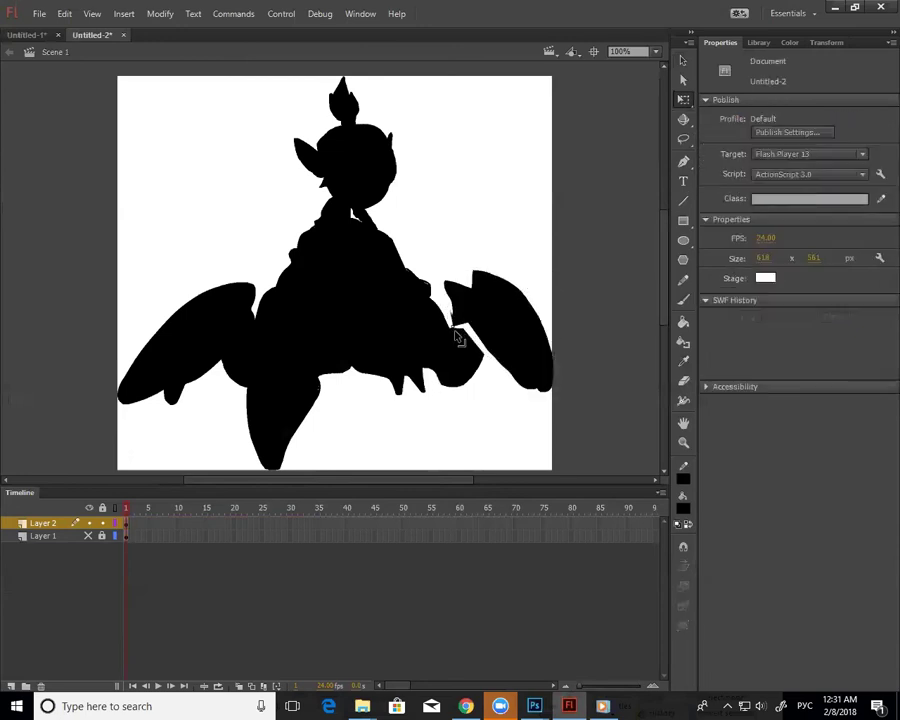
Reshape the edge between the body and the rotated right leg to close the white gap.
mouse_move(480, 339)
mouse_down()
mouse_move(465, 355)
mouse_move(465, 326)
mouse_up()
drag(485, 92, 524, 242)
drag(254, 313, 182, 168)
Lasso the crab's left claw leg and rotate it slightly away from the body.
key(l)
click(203, 259)
click(683, 139)
click(740, 140)
mouse_move(207, 254)
mouse_down()
mouse_move(135, 448)
mouse_move(247, 338)
mouse_move(263, 263)
mouse_move(235, 331)
mouse_up()
key(q)
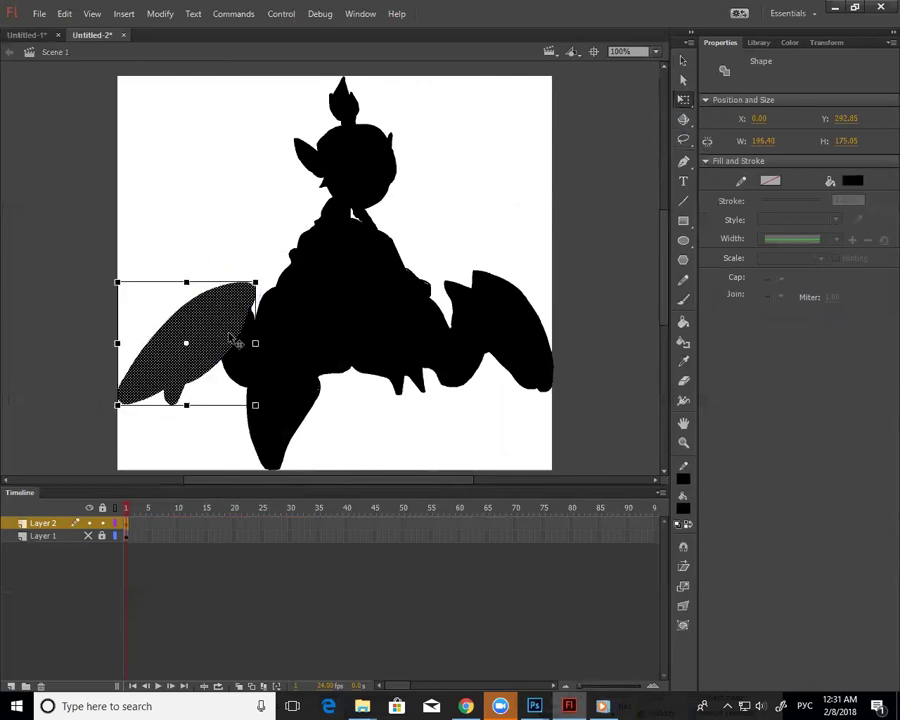
drag(255, 281, 250, 278)
click(264, 262)
Pull the body's contour over to the rotated left leg to close the gap between them.
key(v)
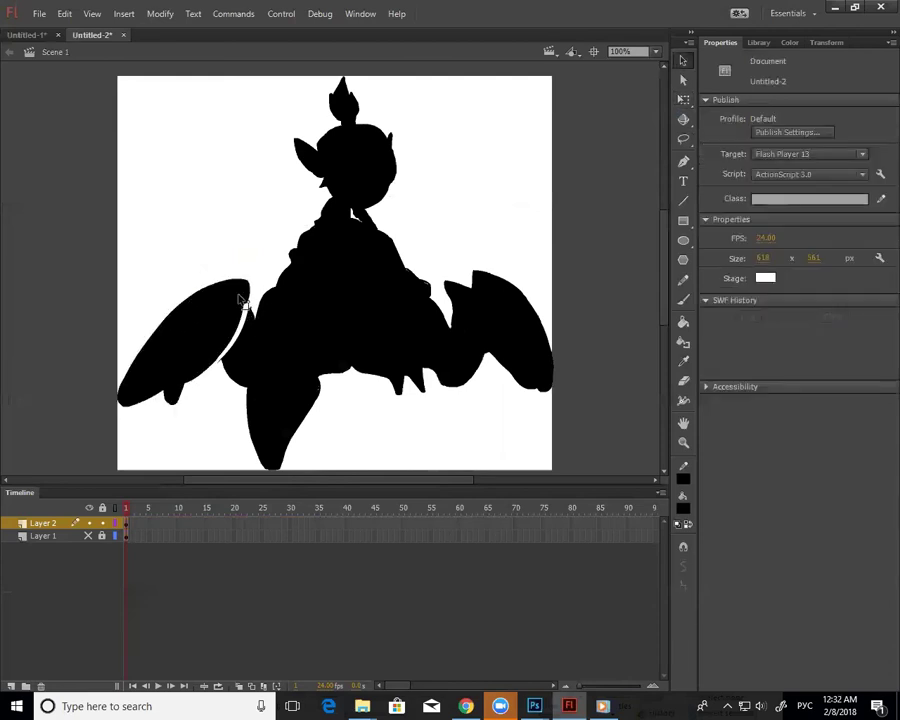
click(224, 366)
click(223, 357)
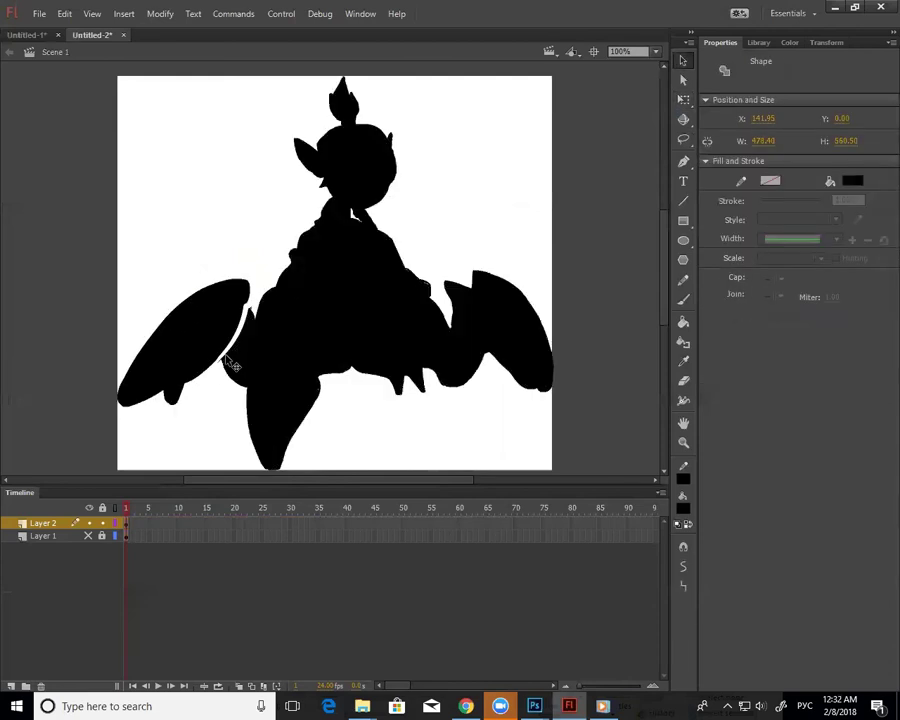
drag(226, 356, 241, 317)
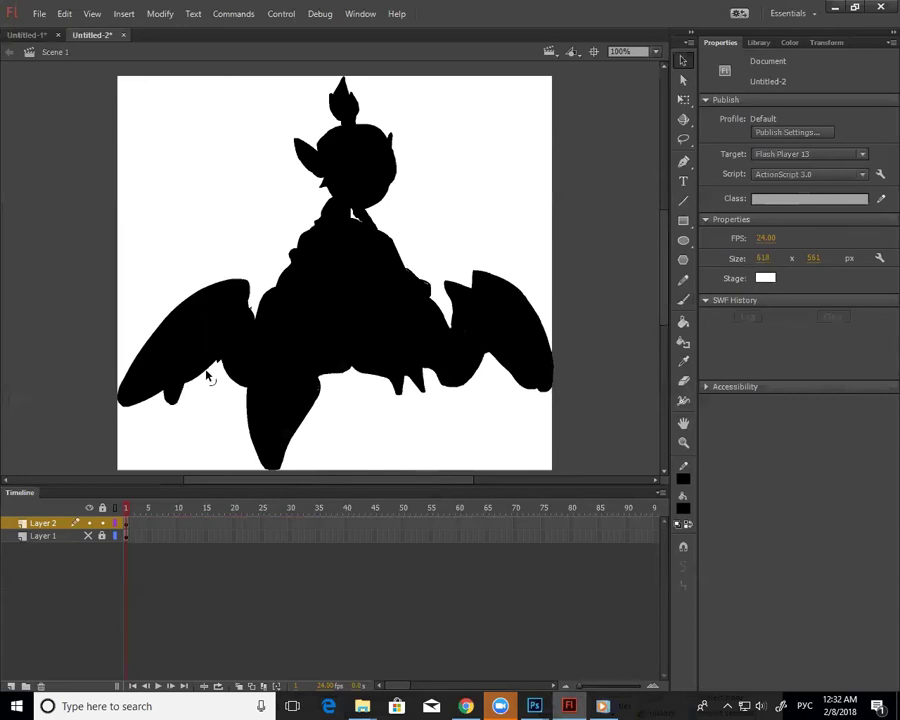
Brush a longer black spike beneath the left claw leg and erase the original spike beside it.
key(b)
drag(187, 404, 218, 363)
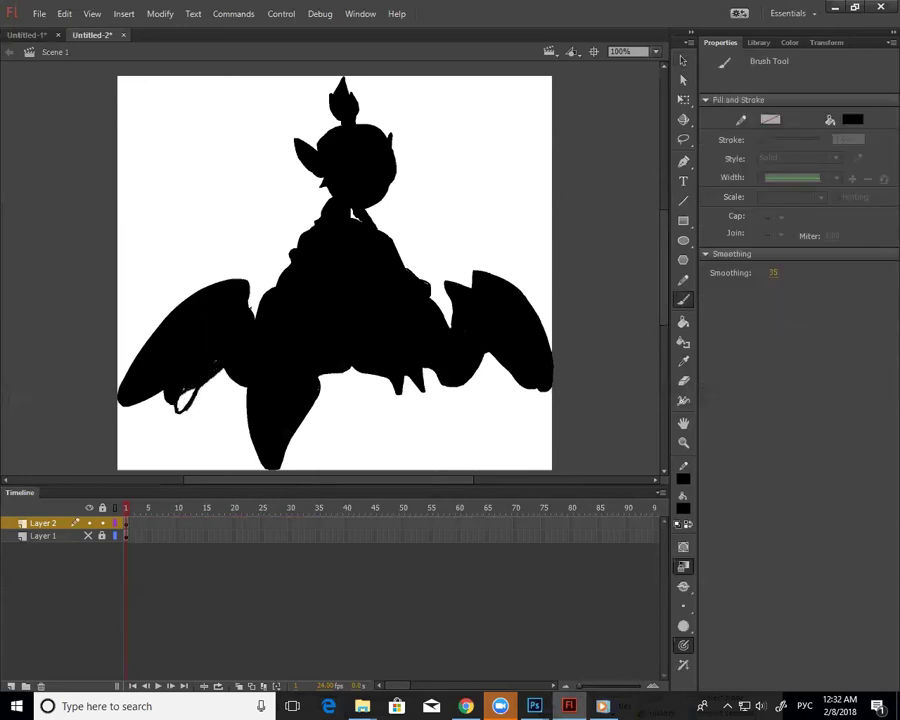
key(e)
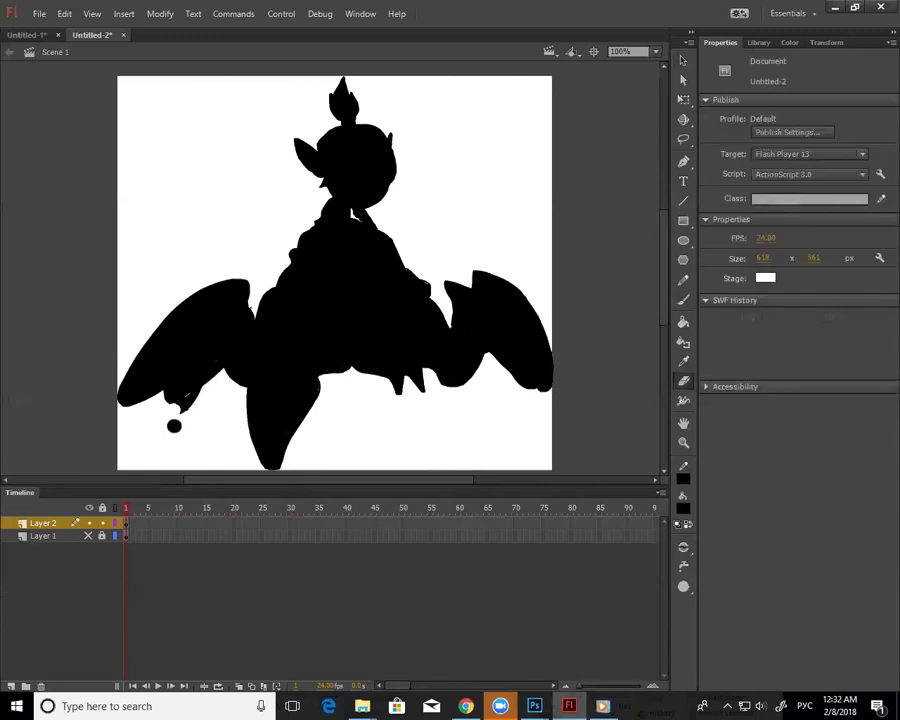
click(685, 589)
click(727, 457)
Paint over the bumpy left side of the crab's shell in black so the contour forms one clean slope.
key(b)
drag(303, 243, 268, 294)
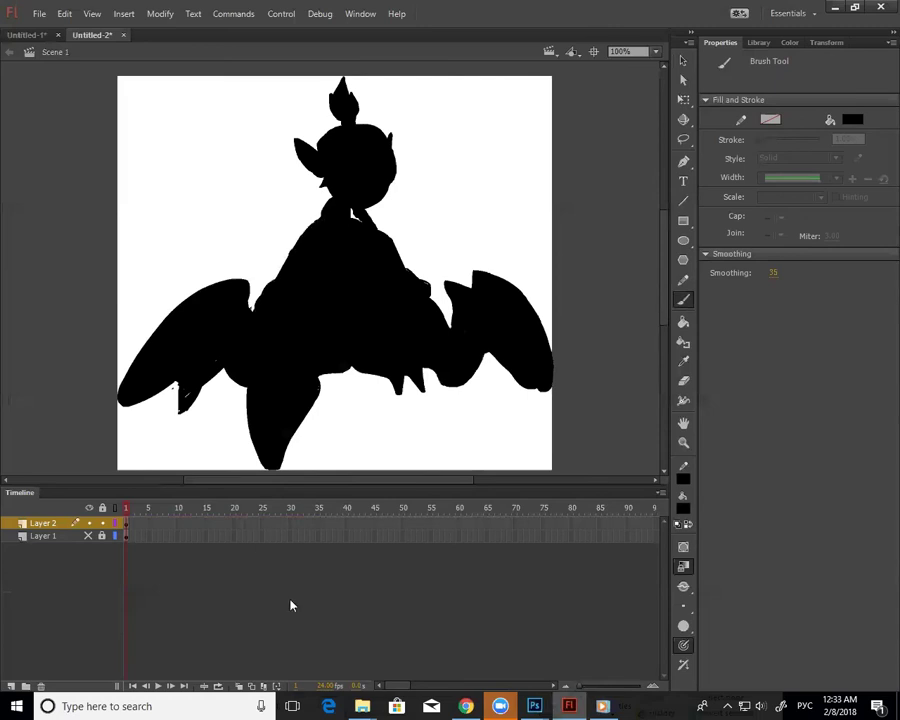
key(v)
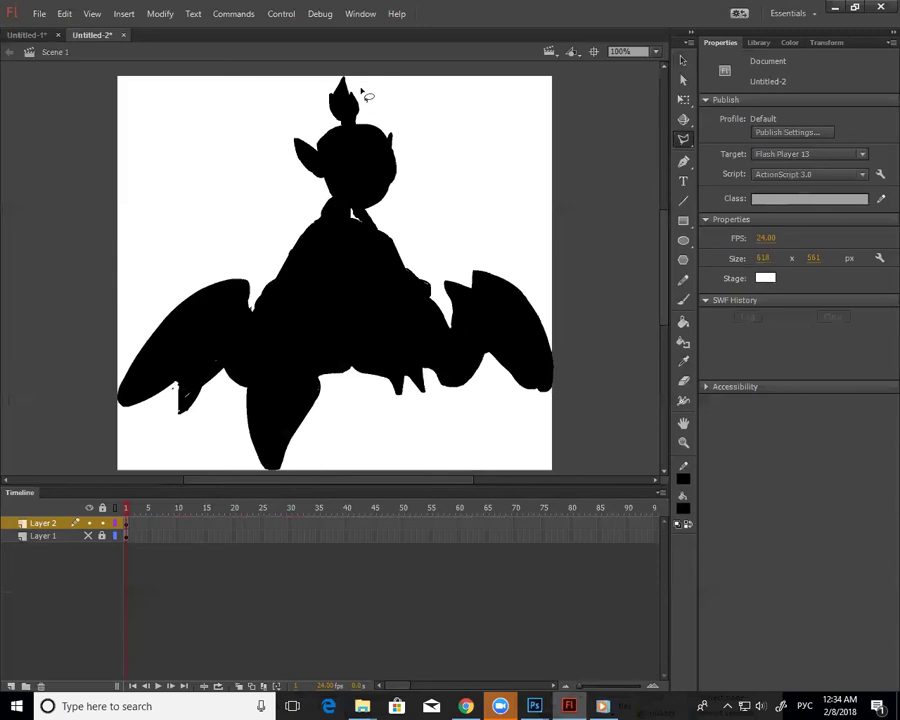
Erase the rider's upright topknot and ear, and brush replacements that trail back to the left.
key(b)
mouse_move(311, 106)
mouse_down()
mouse_move(333, 97)
mouse_move(318, 108)
mouse_move(330, 114)
mouse_move(342, 92)
mouse_move(353, 107)
mouse_up()
key(e)
mouse_move(297, 142)
mouse_down()
mouse_move(314, 170)
mouse_move(300, 165)
mouse_move(321, 185)
mouse_up()
key(b)
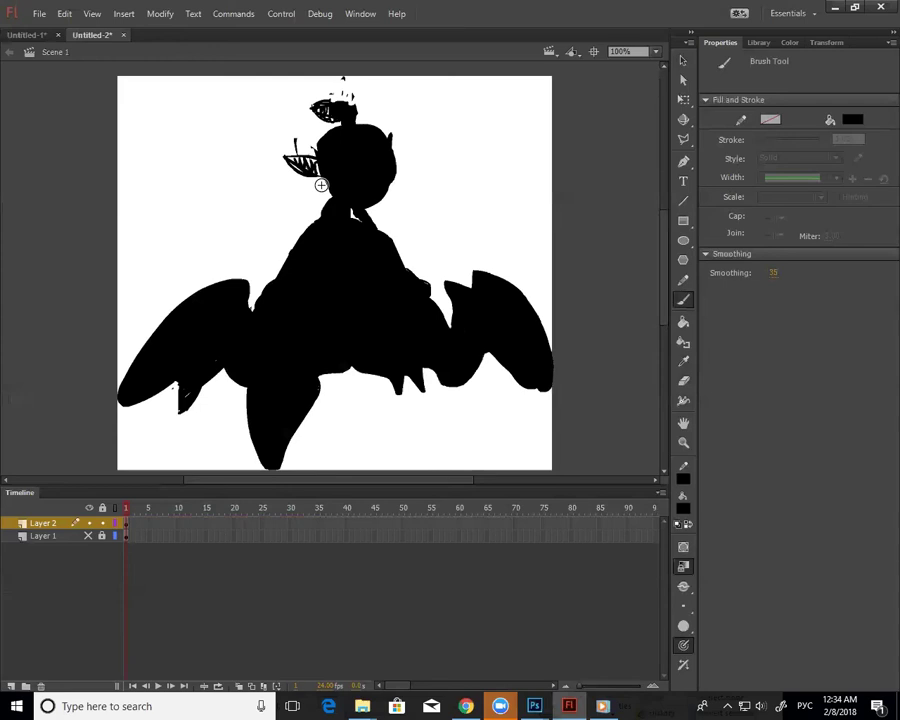
Lasso the crab's left legs, rotate them upward, and brush in black where they join the front leg.
key(l)
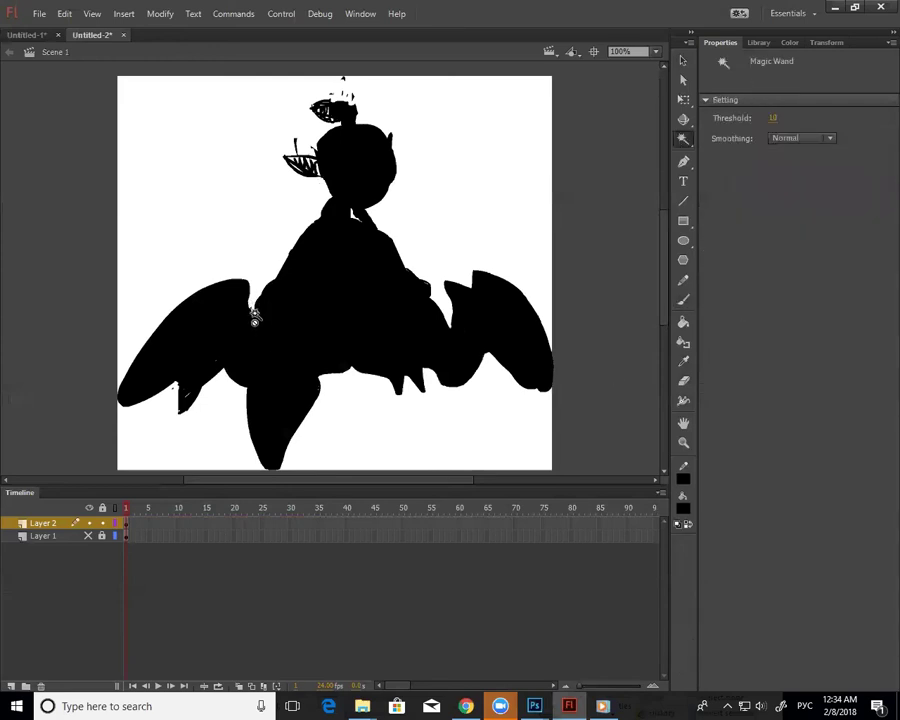
key(l)
mouse_move(240, 243)
mouse_down()
mouse_move(102, 319)
mouse_move(129, 466)
mouse_move(248, 393)
mouse_move(250, 352)
mouse_up()
key(q)
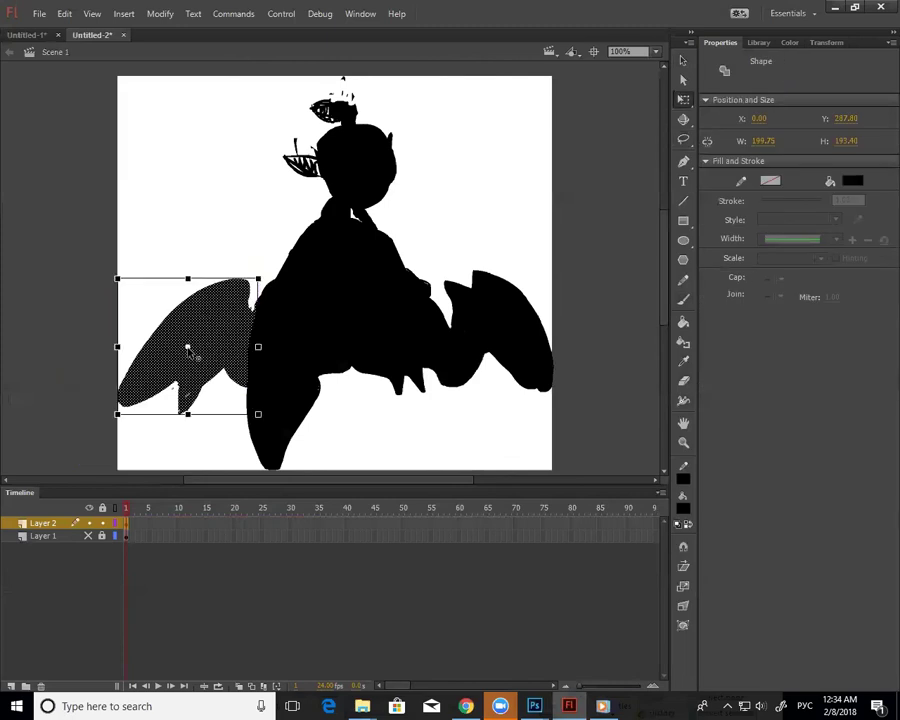
drag(264, 420, 238, 423)
drag(244, 316, 248, 308)
click(207, 452)
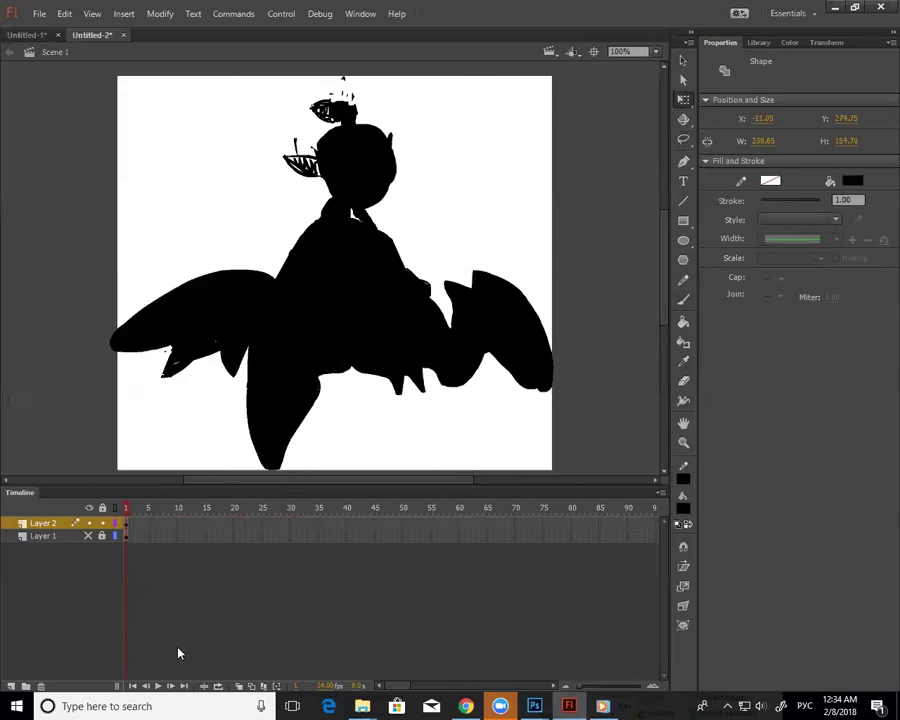
key(b)
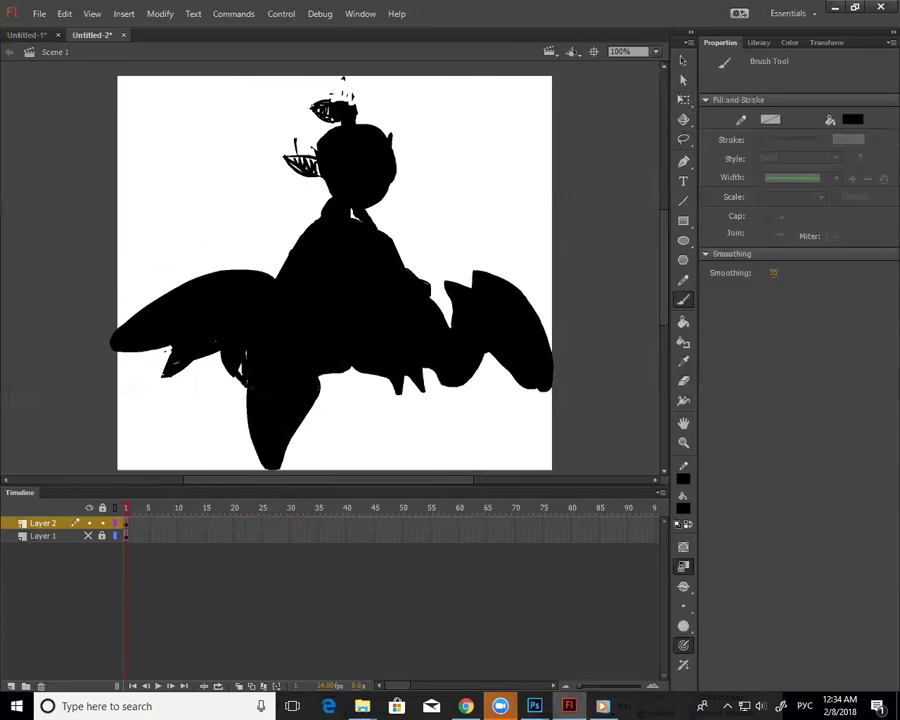
Switch to the video player, play the crab rider clip and pause it at 00:04.
mouse_move(367, 706)
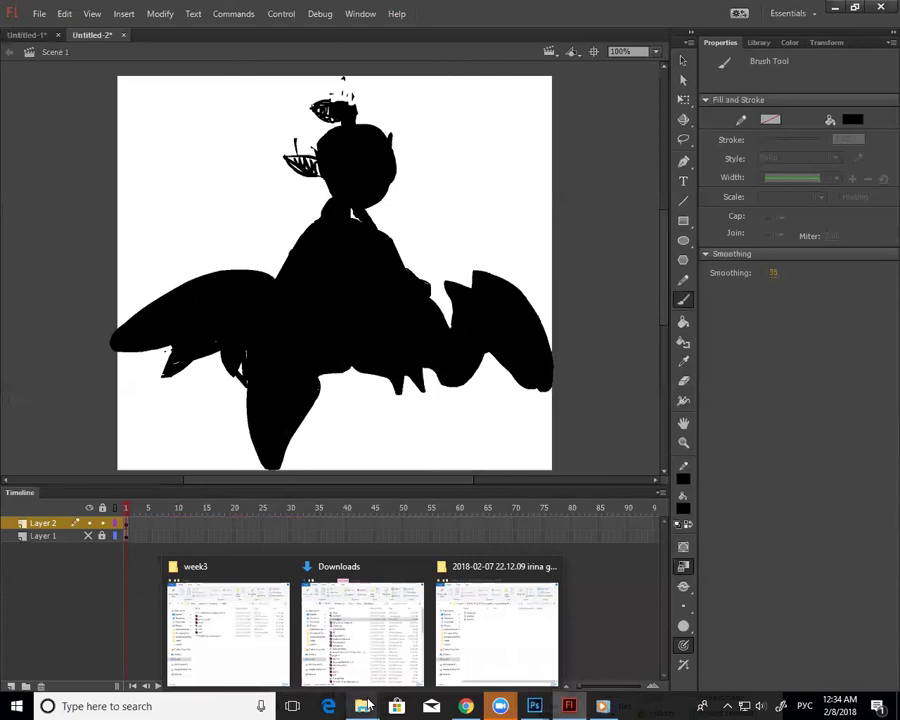
click(74, 622)
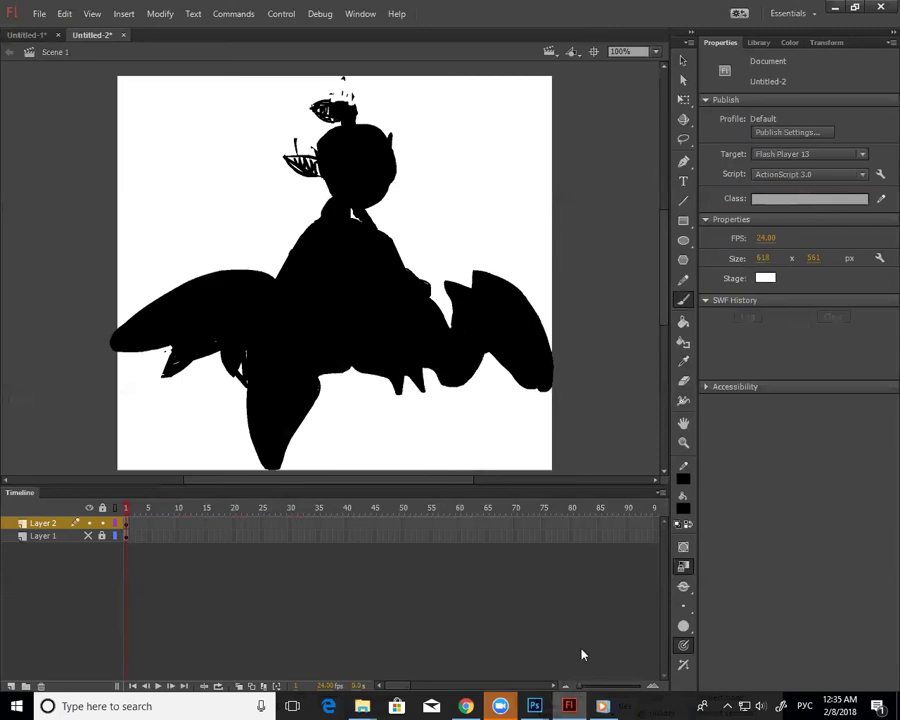
click(604, 704)
click(671, 649)
click(451, 669)
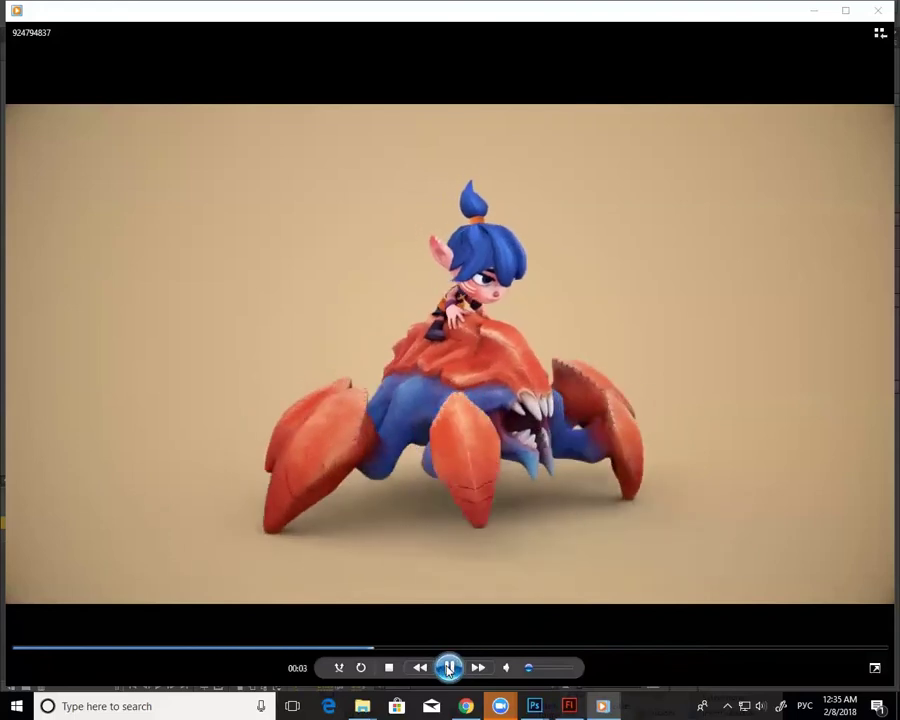
click(450, 668)
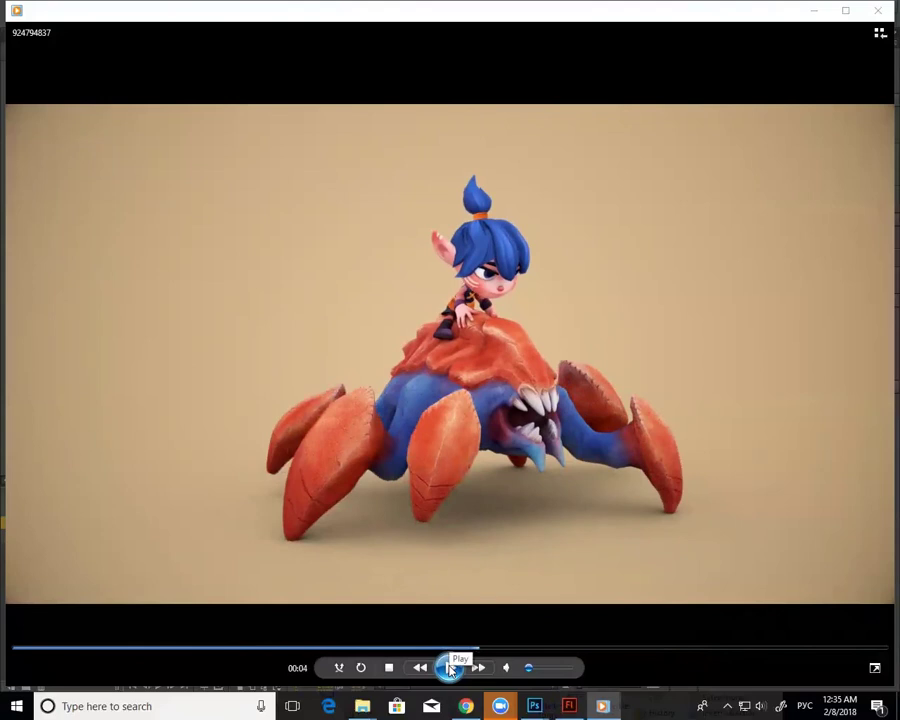
click(450, 668)
Return to Flash and delete the entire black silhouette from Layer 2.
click(569, 704)
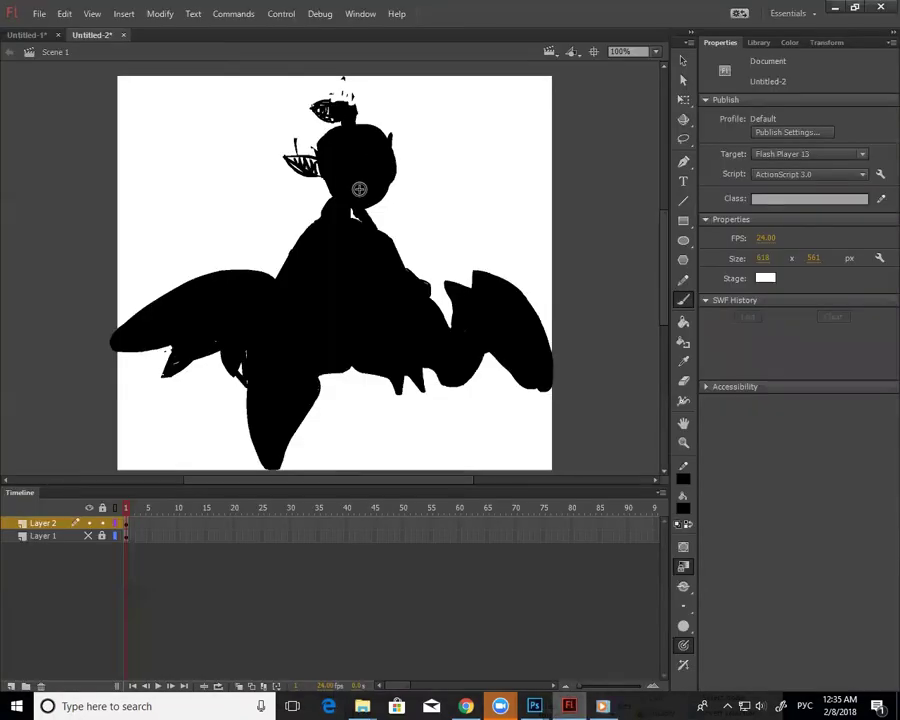
click(683, 60)
mouse_move(583, 66)
mouse_down()
mouse_move(116, 472)
mouse_move(77, 549)
mouse_up()
key(Delete)
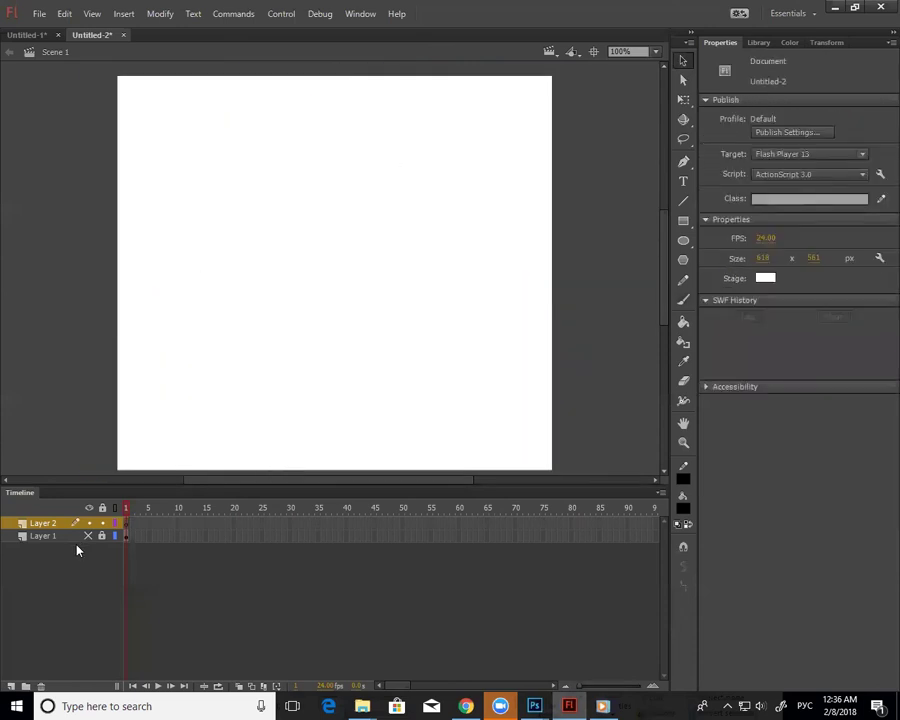
Capture a screenshot of the paused crab rider frame in the video player and return to Flash.
click(596, 704)
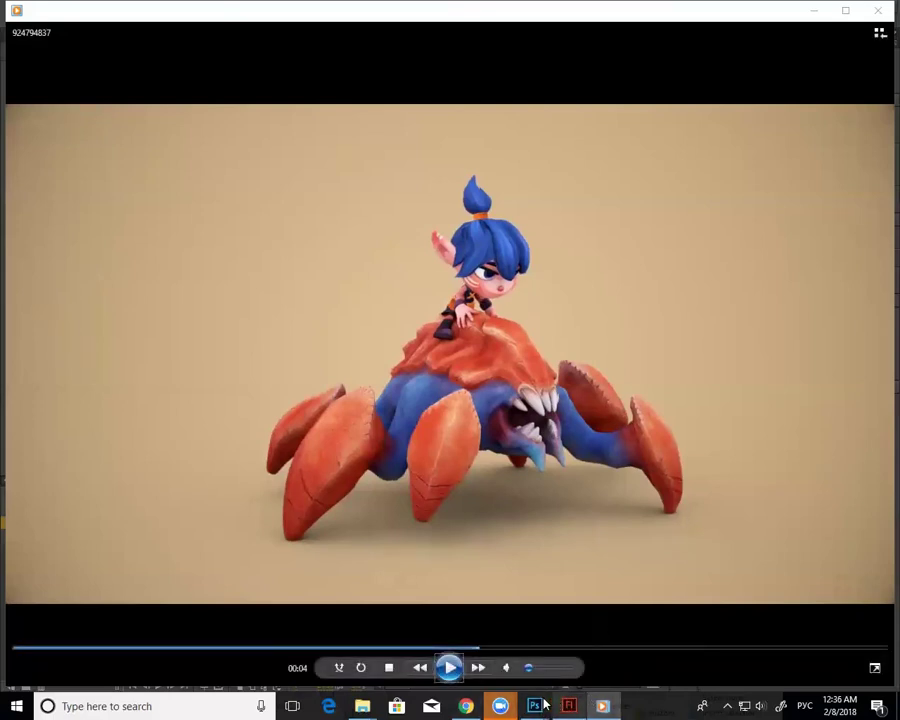
click(569, 705)
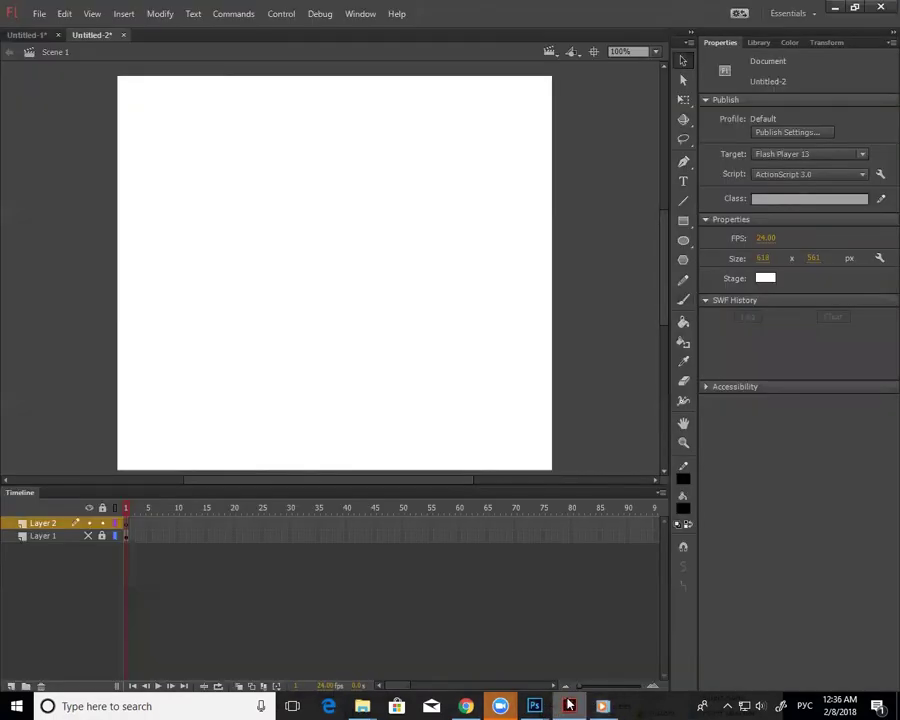
key(ctrl+n)
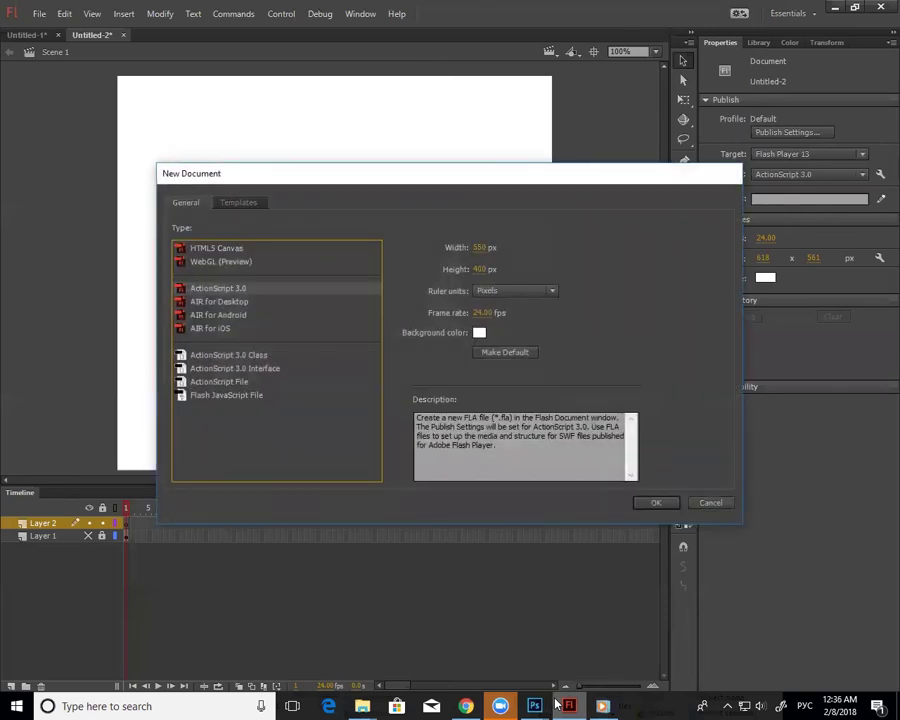
key(Return)
key(z)
alt+click(363, 363)
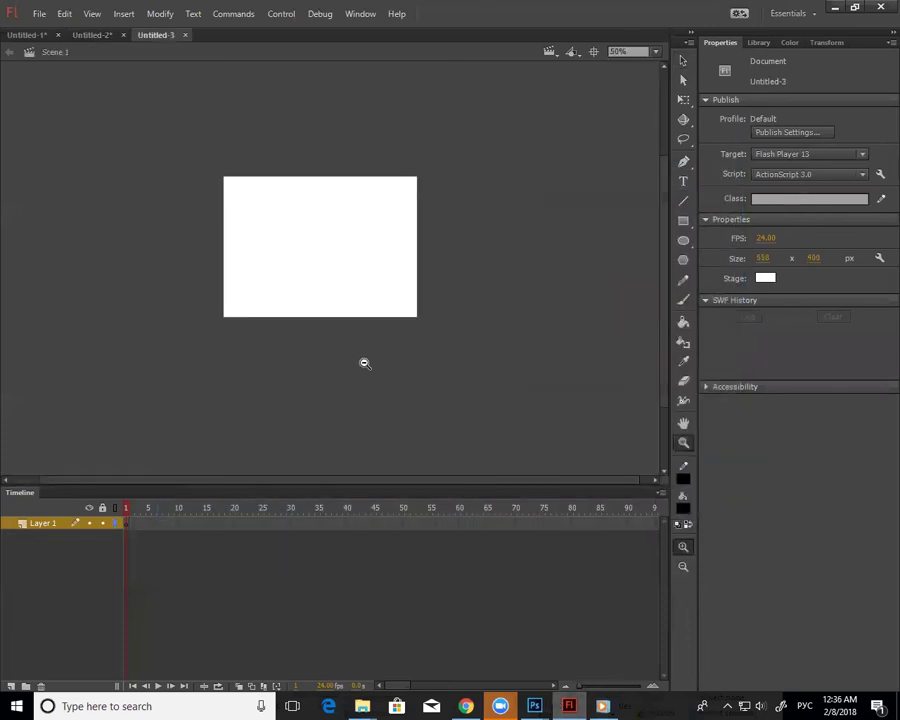
click(185, 35)
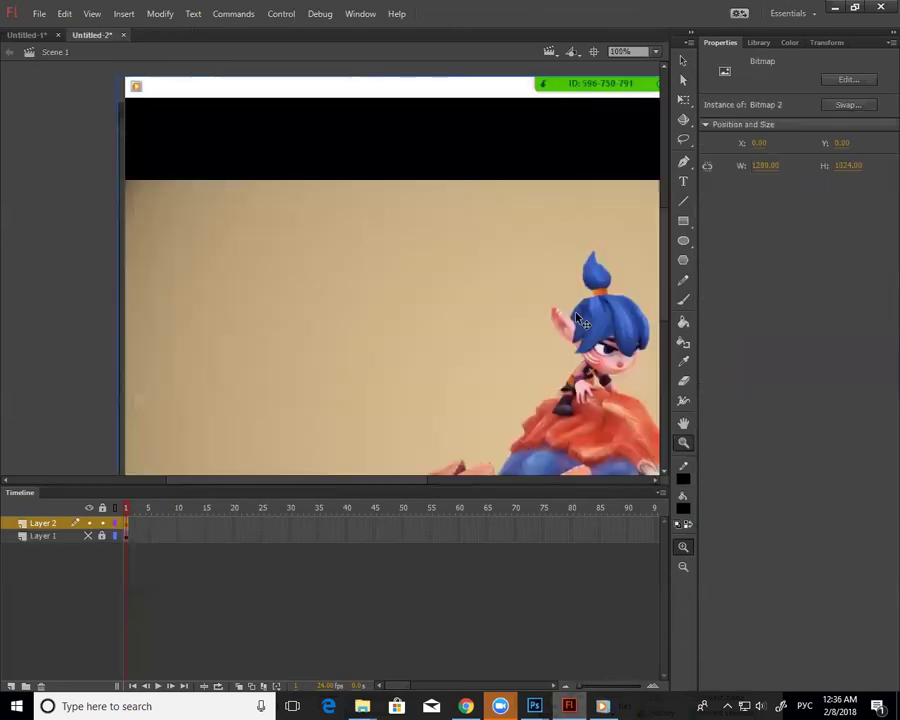
Paste the captured video frame into Layer 2 and add a new layer above it.
alt+click(556, 371)
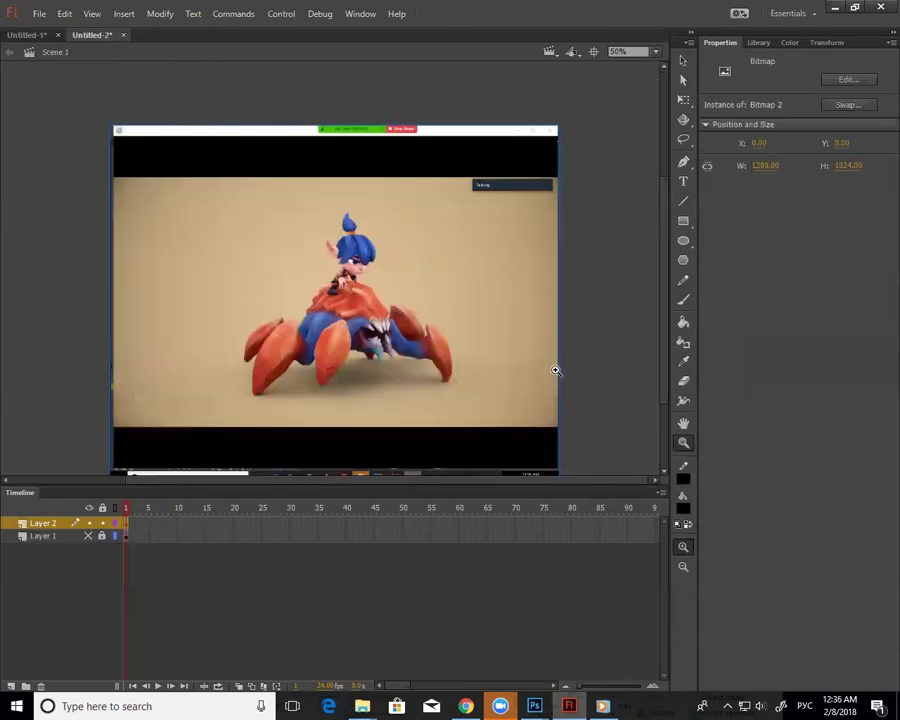
key(ctrl+1)
click(11, 686)
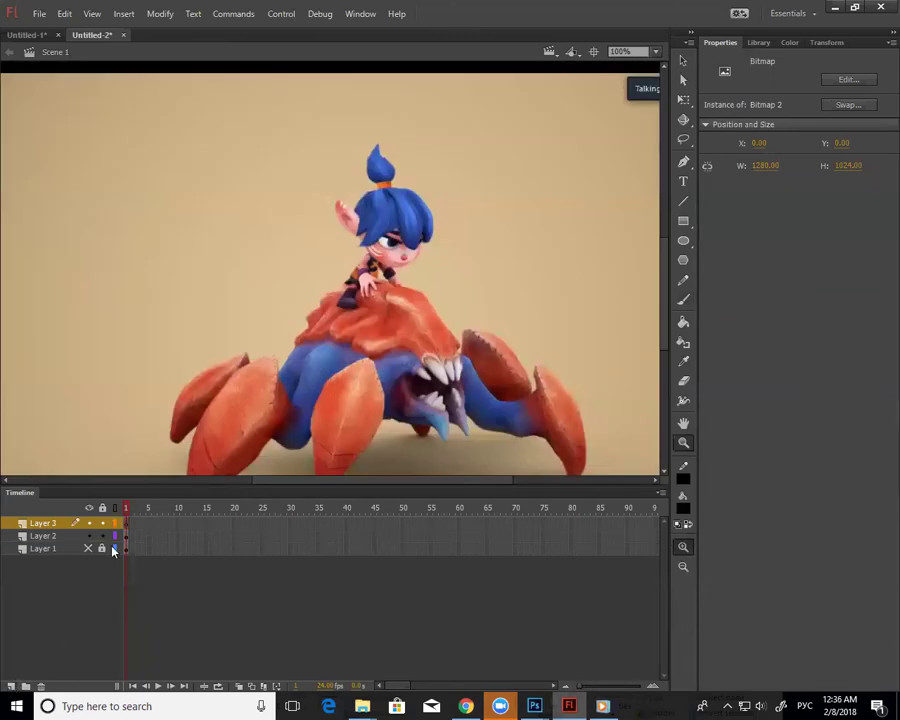
click(165, 551)
Set the fill colour to orange-red and brush a short diagonal line across the tip of the crab's front leg.
click(683, 507)
click(570, 290)
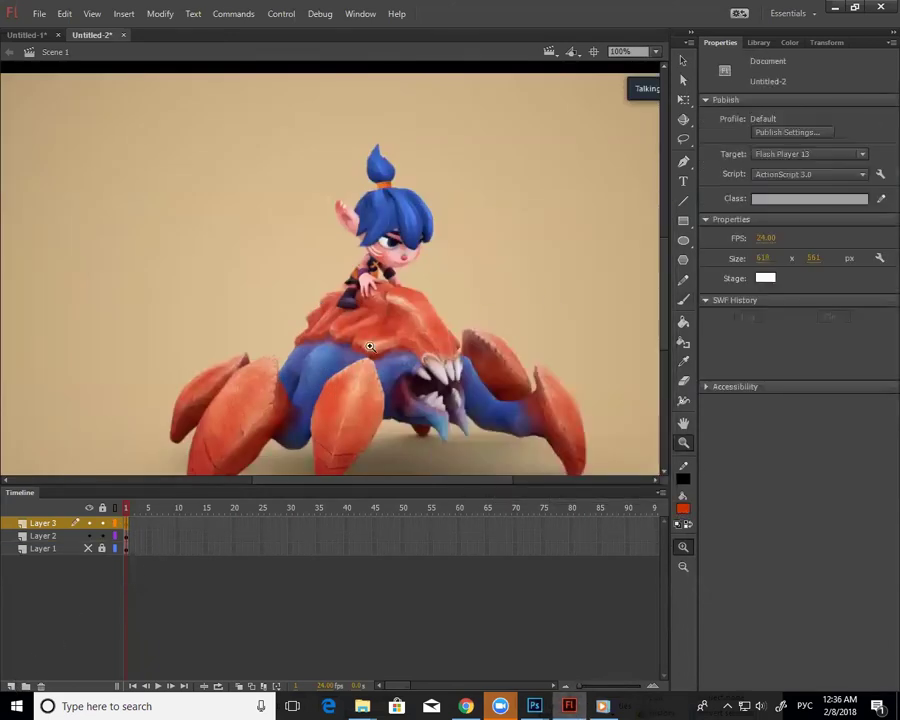
click(370, 346)
key(b)
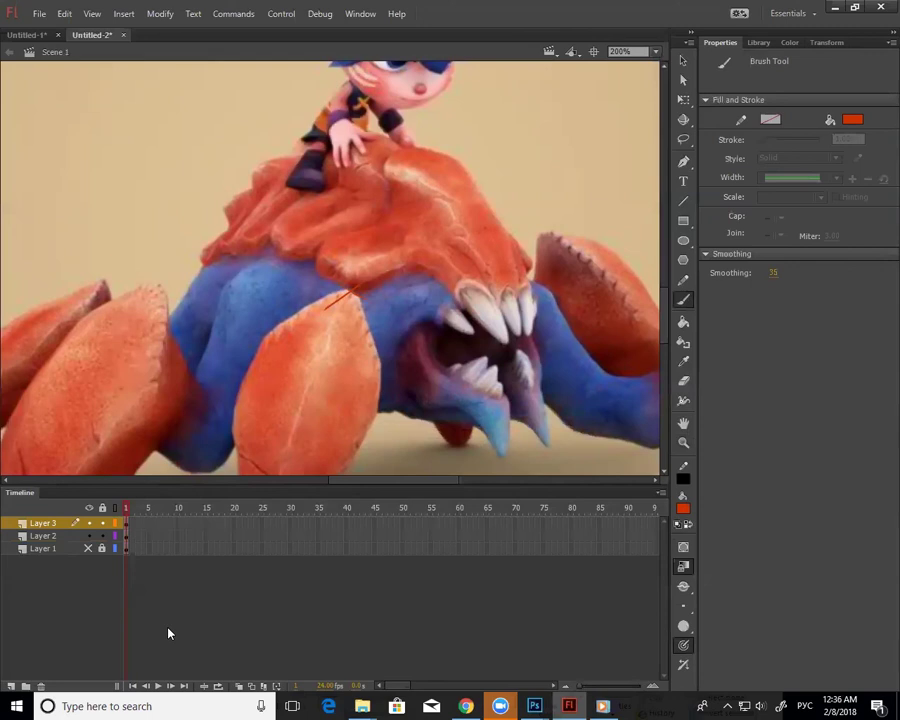
Set the fill to a brighter red and circle the spot where the rider's ear meets the hair.
click(683, 508)
click(630, 297)
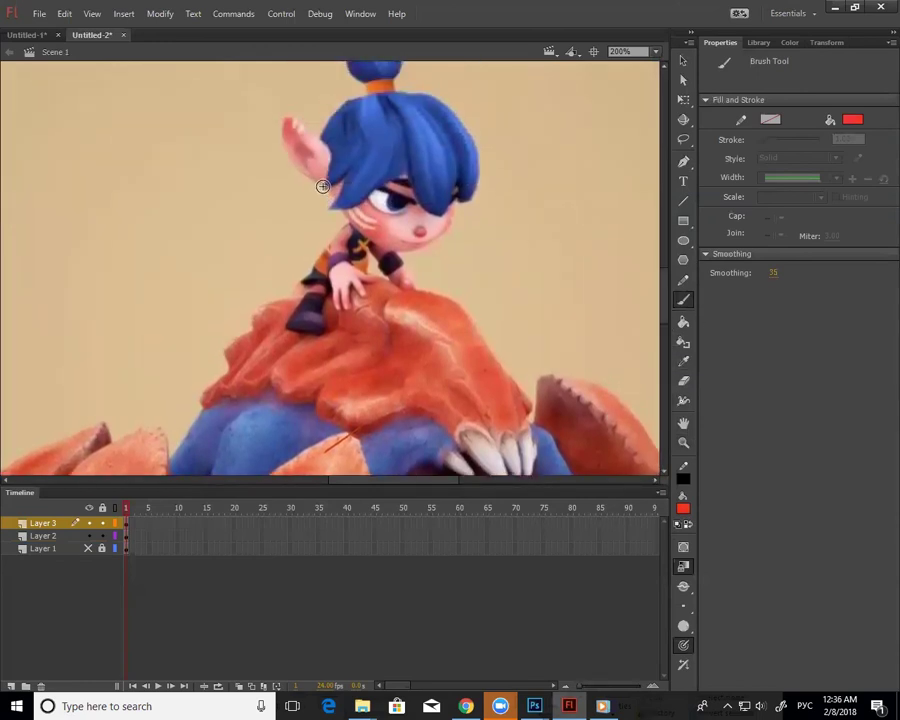
drag(320, 186, 334, 195)
Circle the spot where the two left legs overlap and sketch red contour lines along the rear leg.
drag(663, 306, 662, 340)
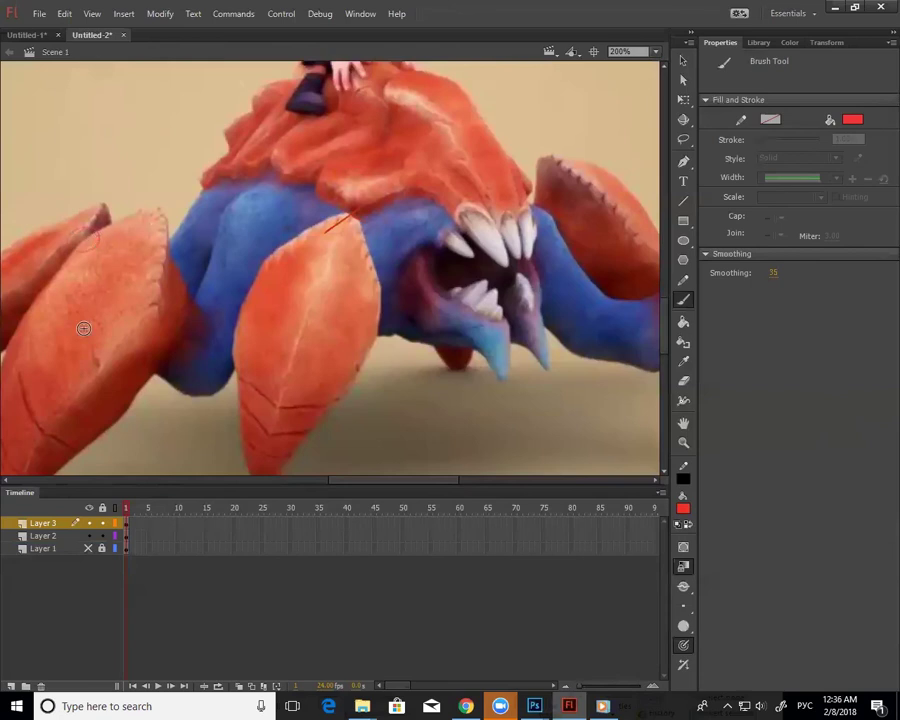
drag(371, 480, 351, 479)
mouse_move(196, 208)
mouse_down()
mouse_move(148, 239)
mouse_move(172, 221)
mouse_move(44, 372)
mouse_up()
mouse_move(70, 290)
mouse_down()
mouse_move(45, 362)
mouse_move(64, 304)
mouse_up()
drag(80, 270, 183, 199)
mouse_move(135, 227)
mouse_down()
mouse_move(204, 189)
mouse_move(221, 222)
mouse_up()
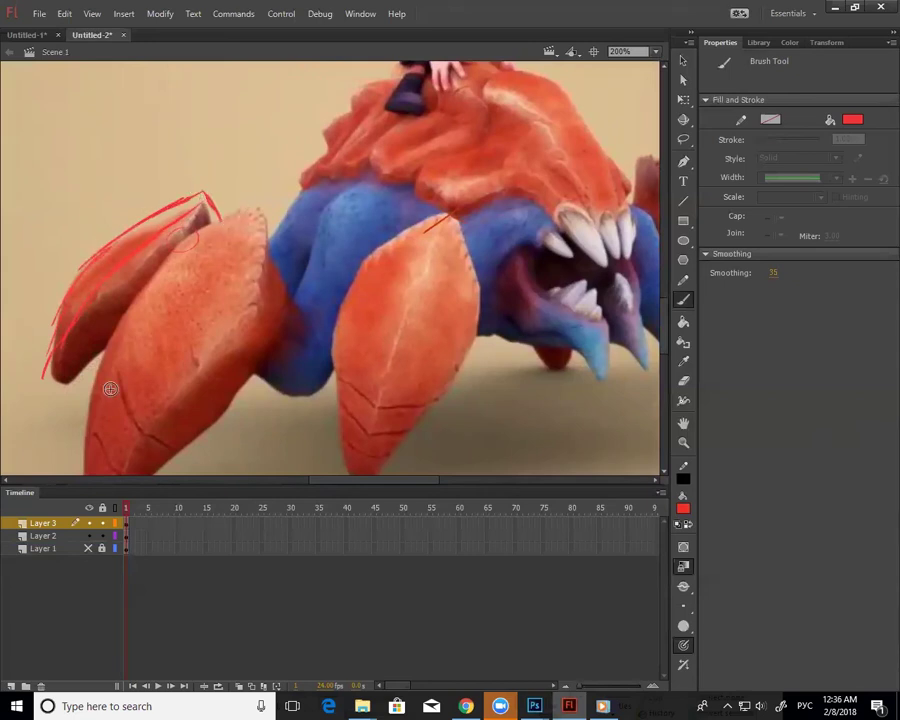
Circle in red the point where the rider's eye touches the tip of the fringe.
mouse_move(372, 483)
mouse_down()
mouse_move(437, 481)
mouse_move(402, 484)
mouse_up()
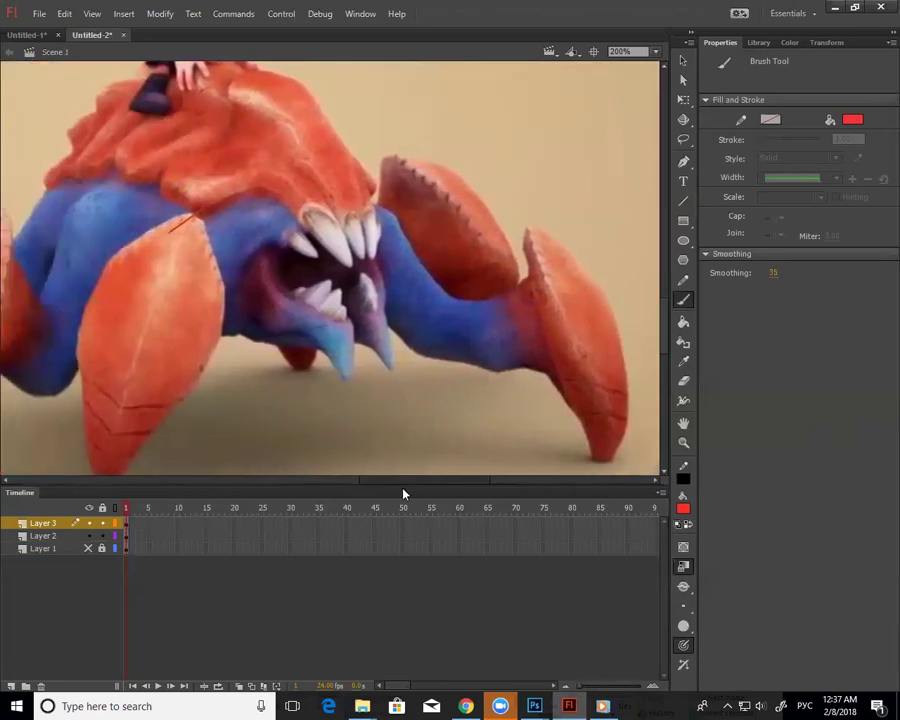
drag(663, 351, 661, 312)
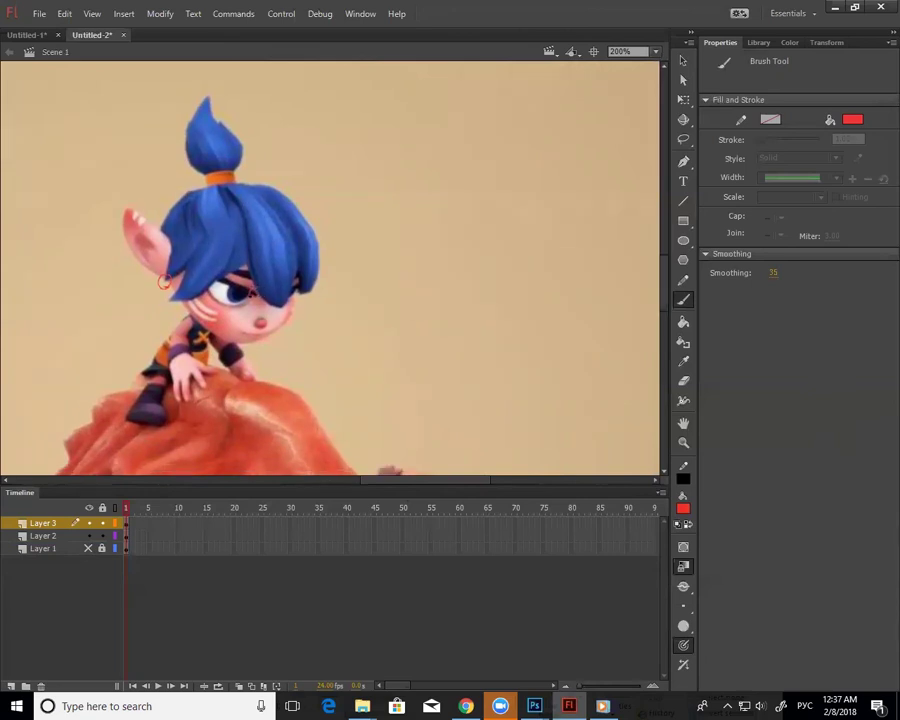
drag(256, 293, 263, 289)
Delete all the red annotation strokes on Layer 3.
click(126, 525)
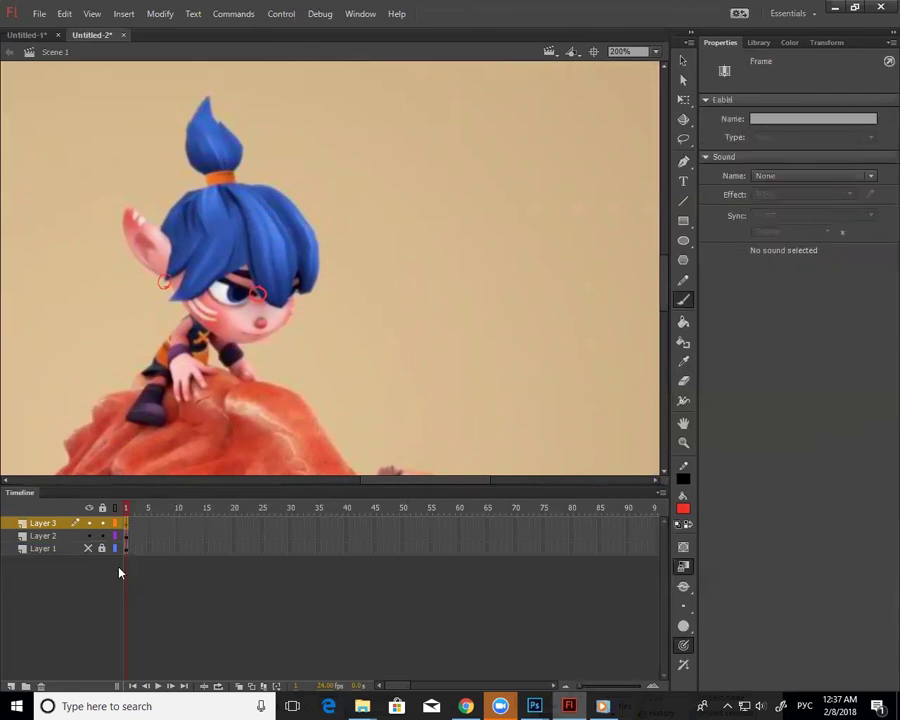
click(119, 572)
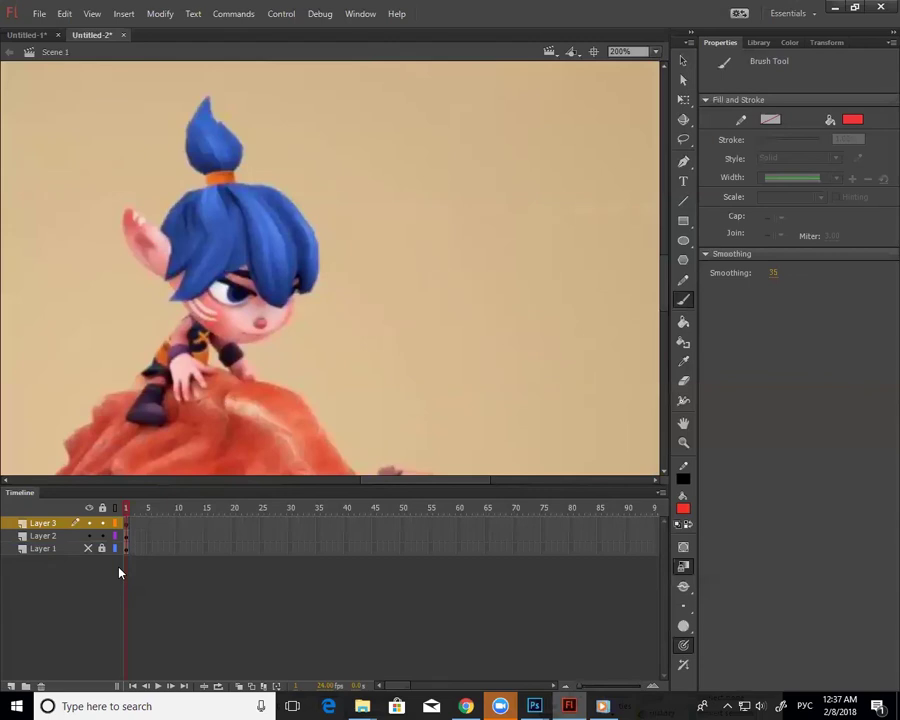